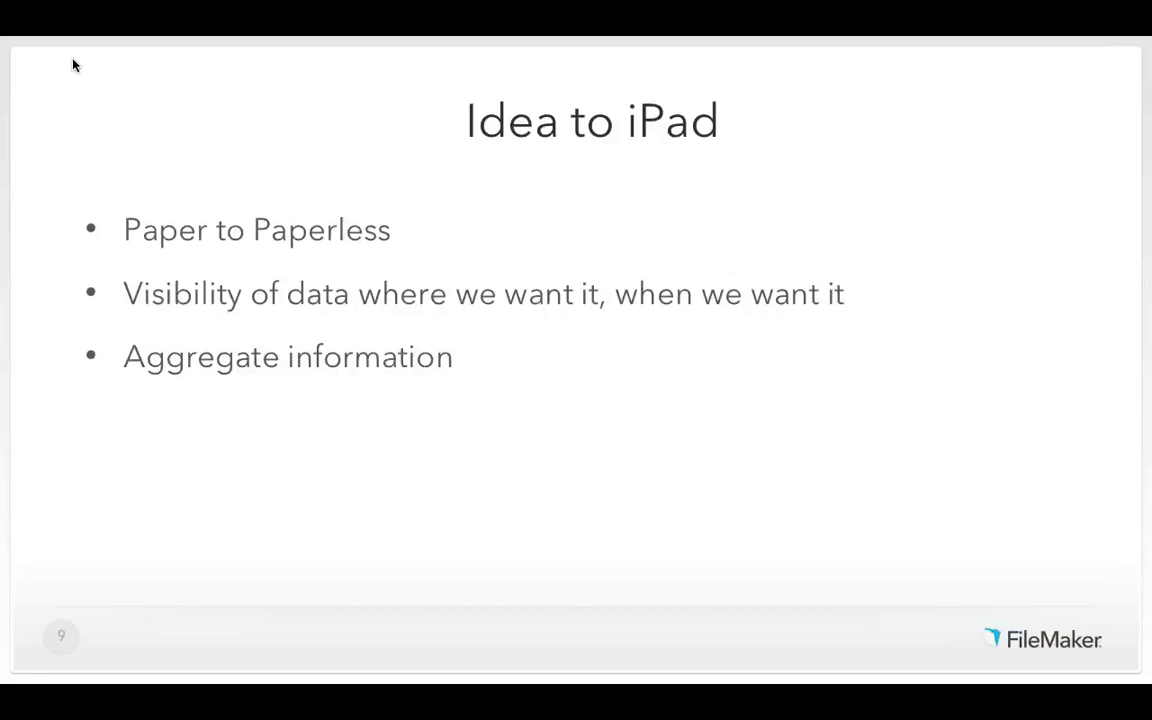
# - Advance the Keynote slideshow to slide 10, then quit it to reveal the desktop
pyautogui.press('Right')
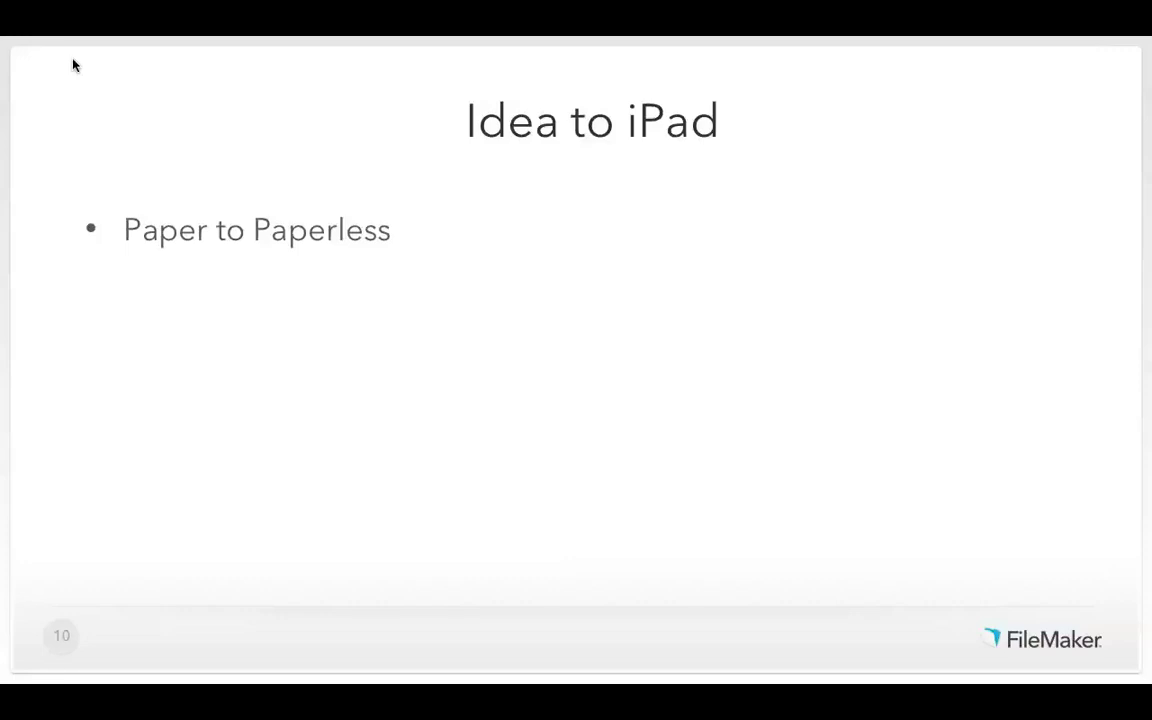
pyautogui.press('super+q')
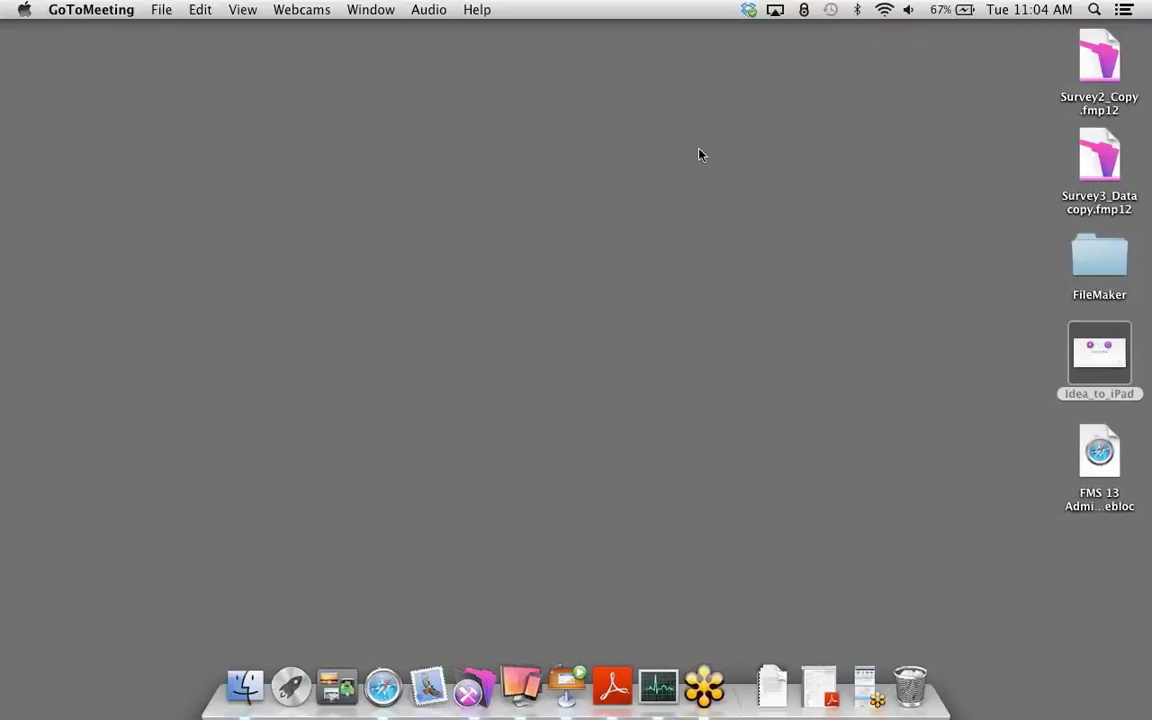
# - Create a new FileMaker database called Survey_Ryan and save it on the Desktop
pyautogui.click(476, 684)
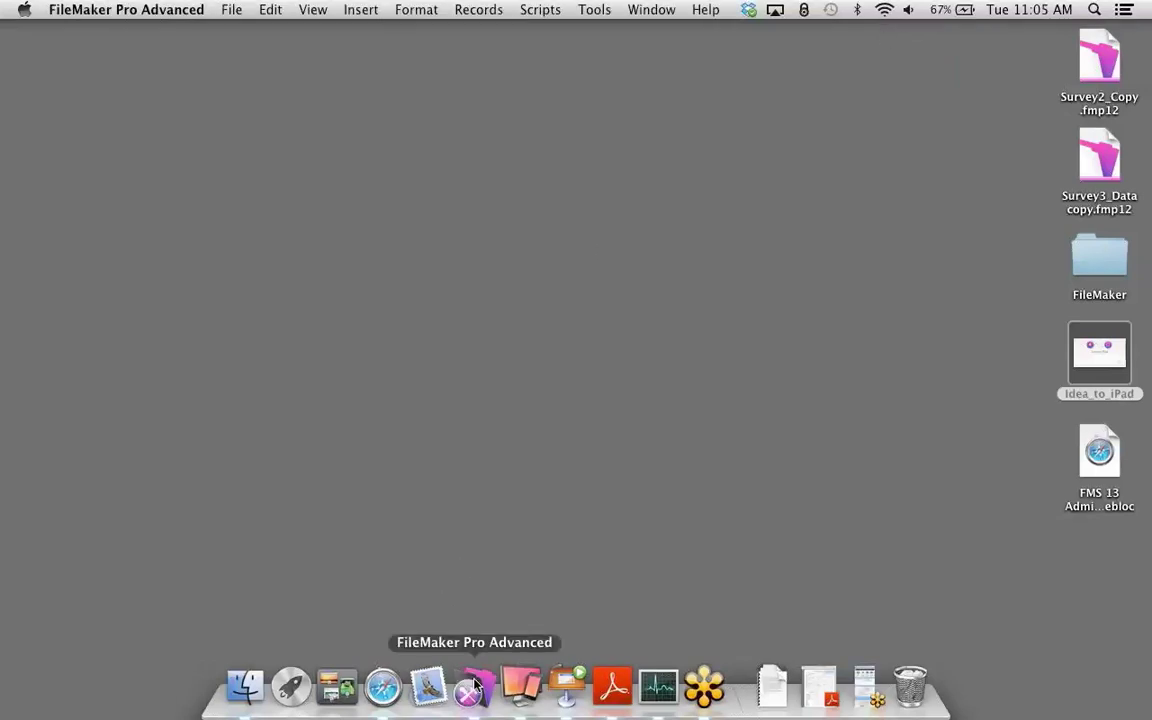
pyautogui.click(233, 10)
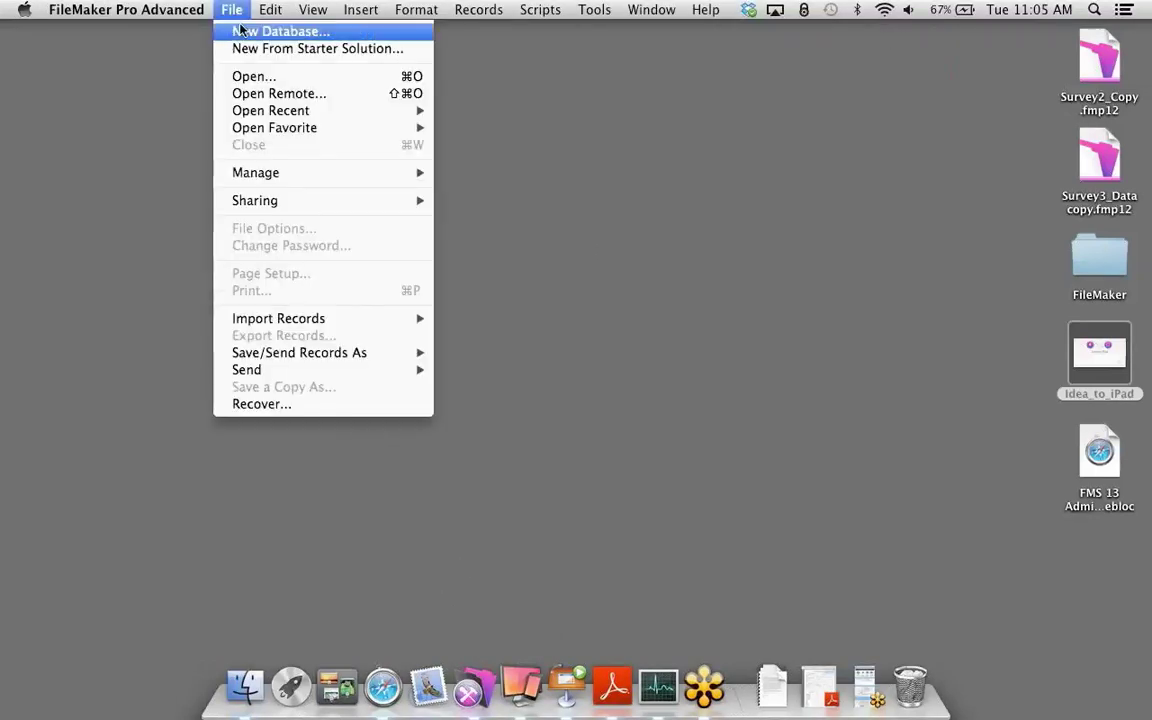
pyautogui.click(240, 29)
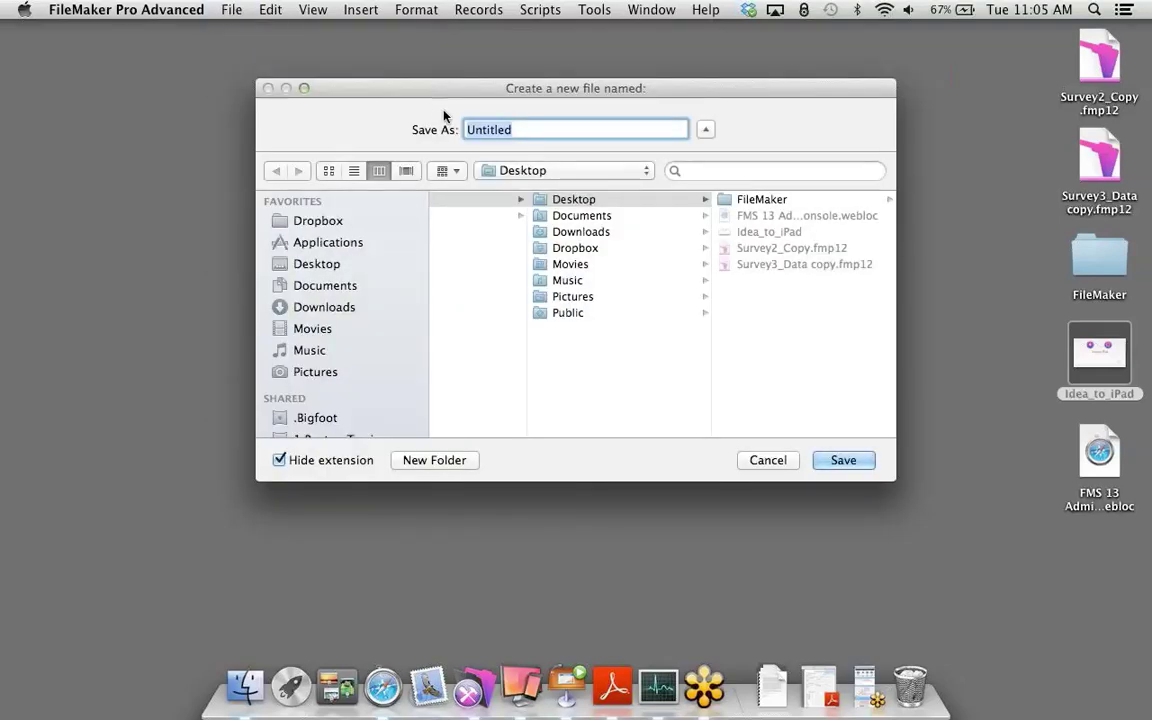
pyautogui.write('Survey_Ryan')
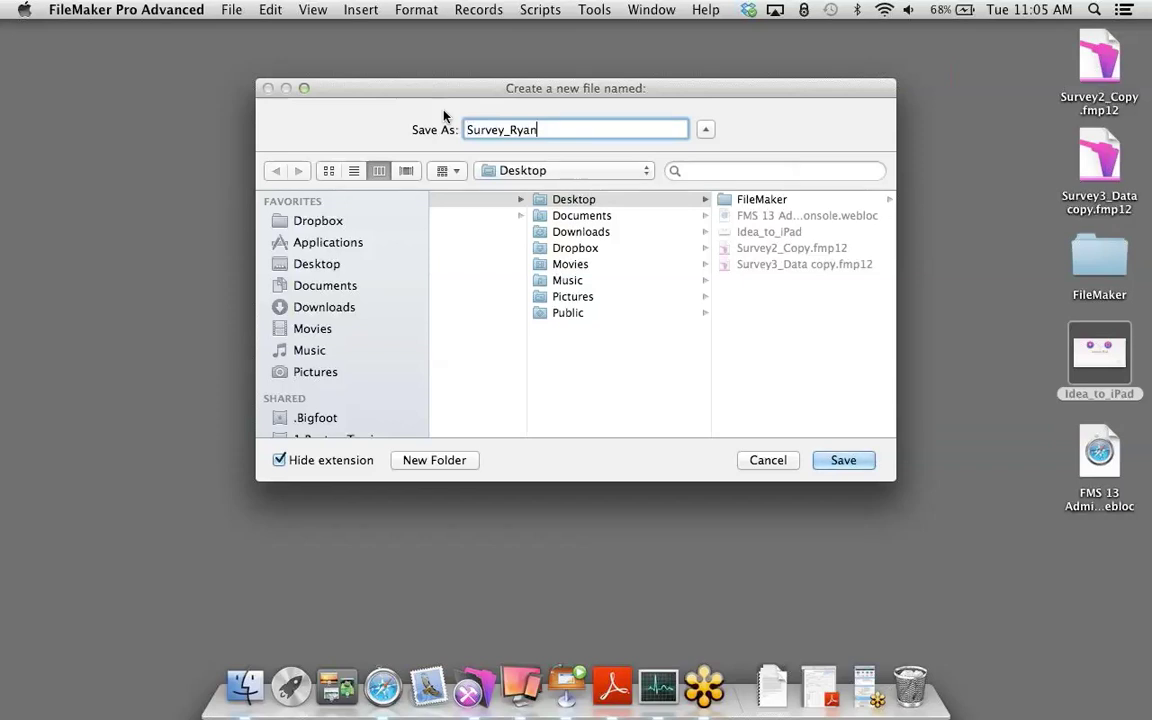
pyautogui.click(839, 461)
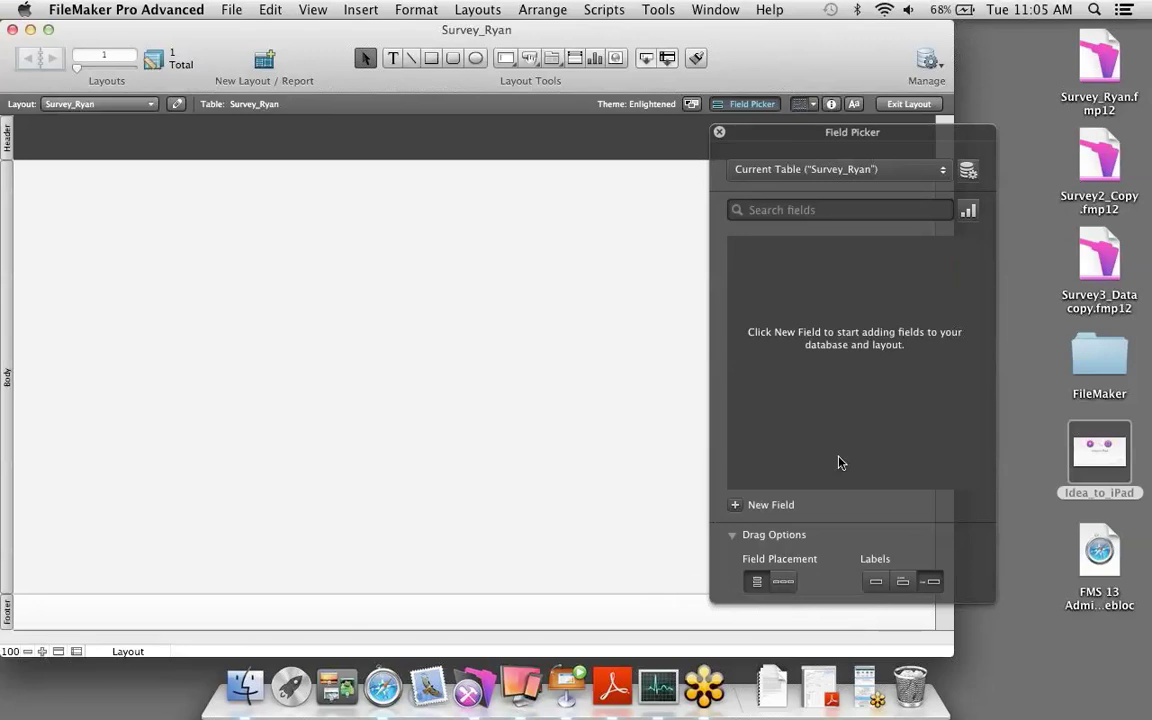
# - Start a new layout named 'iPad | Survey Details'
pyautogui.click(718, 134)
pyautogui.click(474, 10)
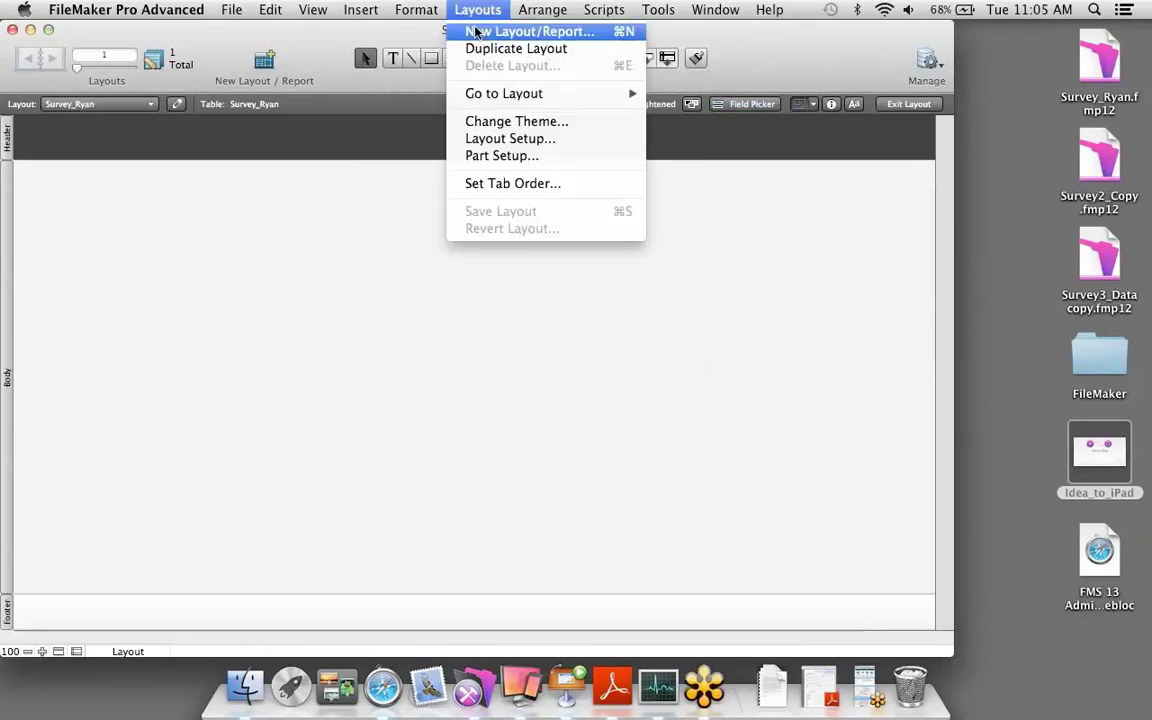
pyautogui.click(476, 33)
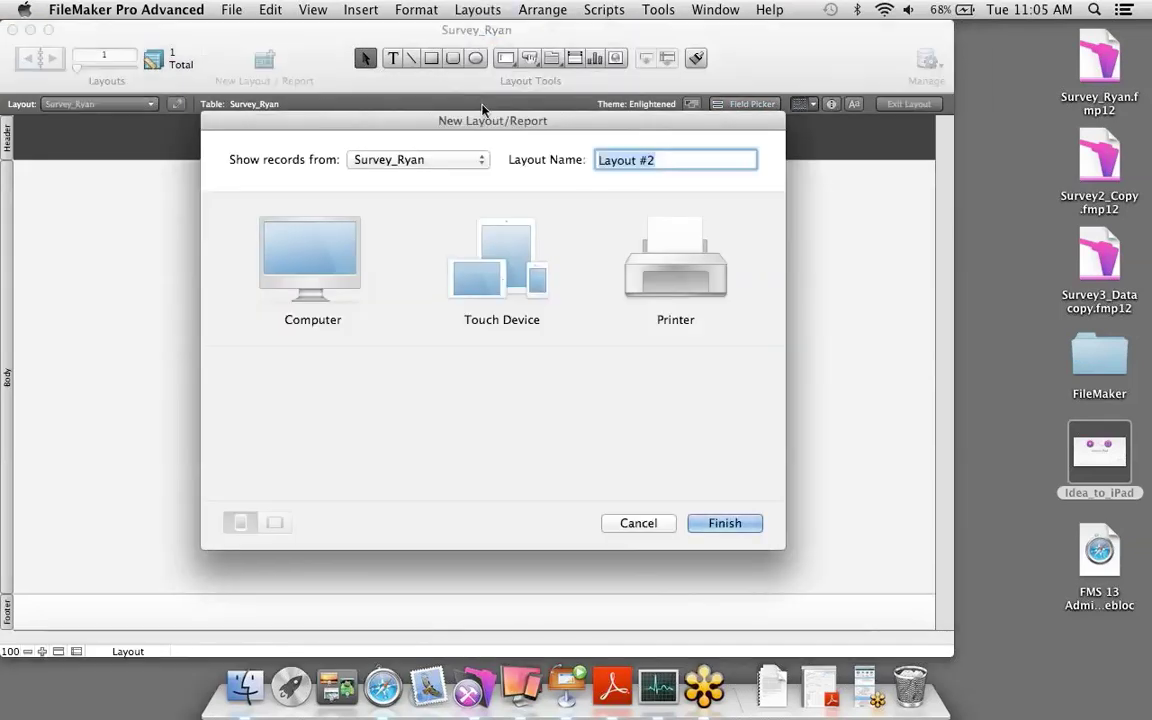
pyautogui.write('i')
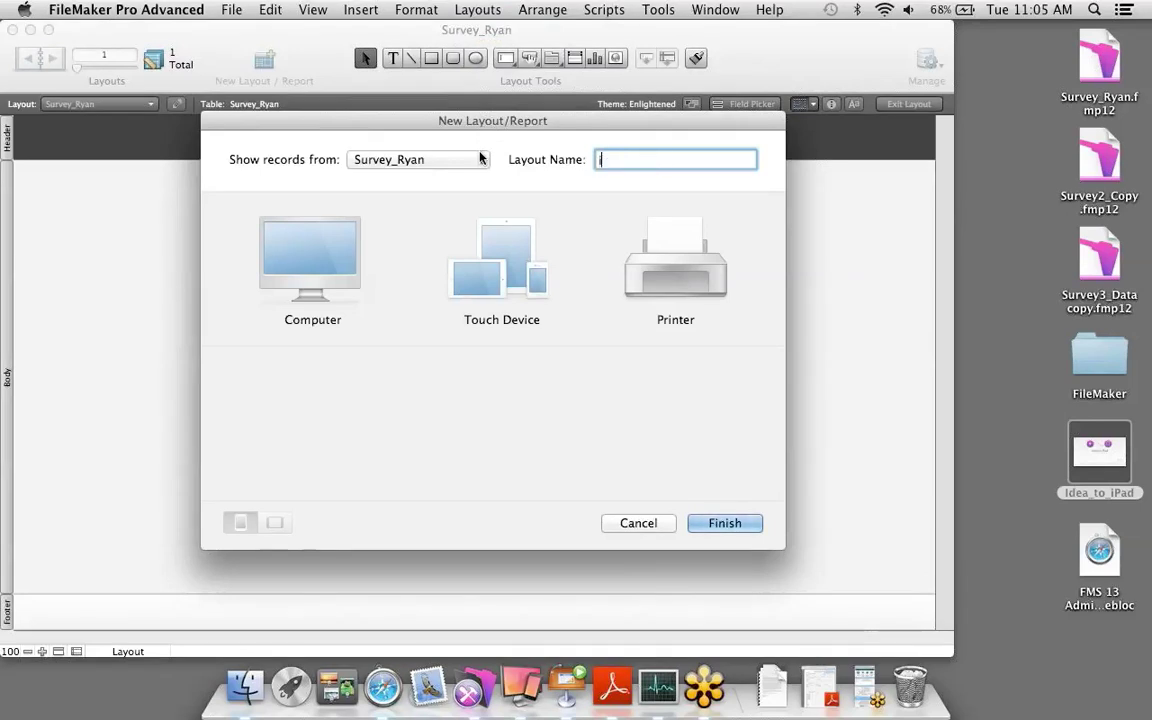
pyautogui.write('Pad | Survey Details')
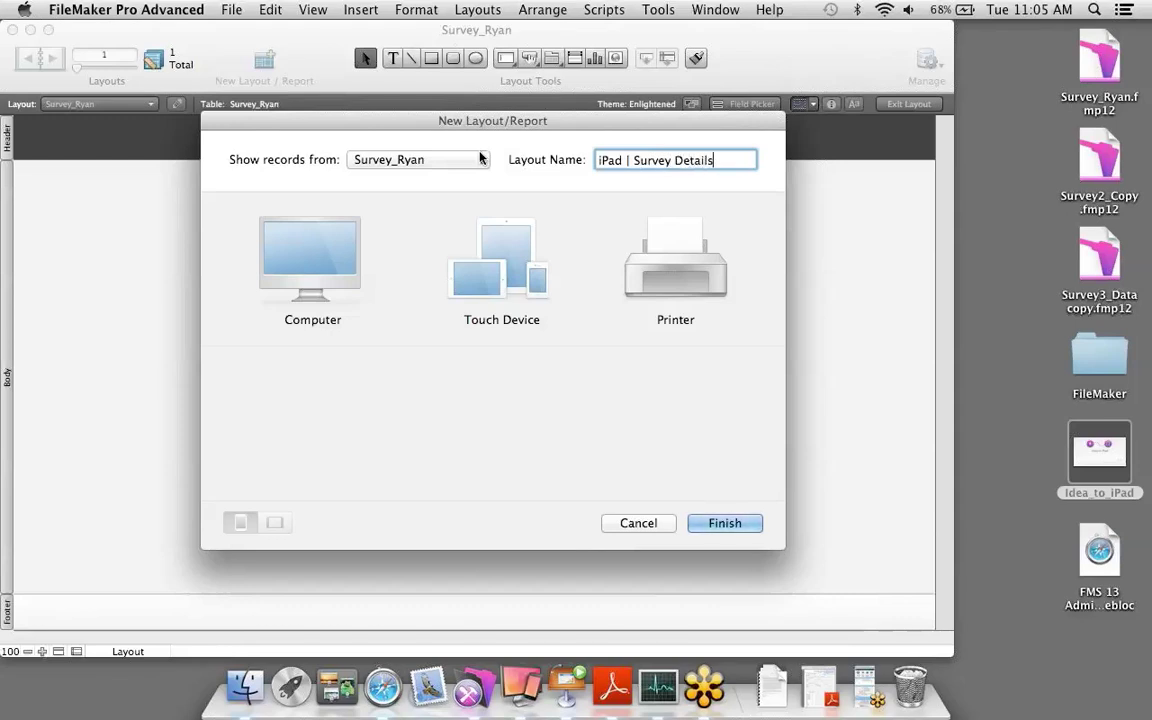
# - Make it an iPad/iPad mini touch-device form layout and create it
pyautogui.click(300, 262)
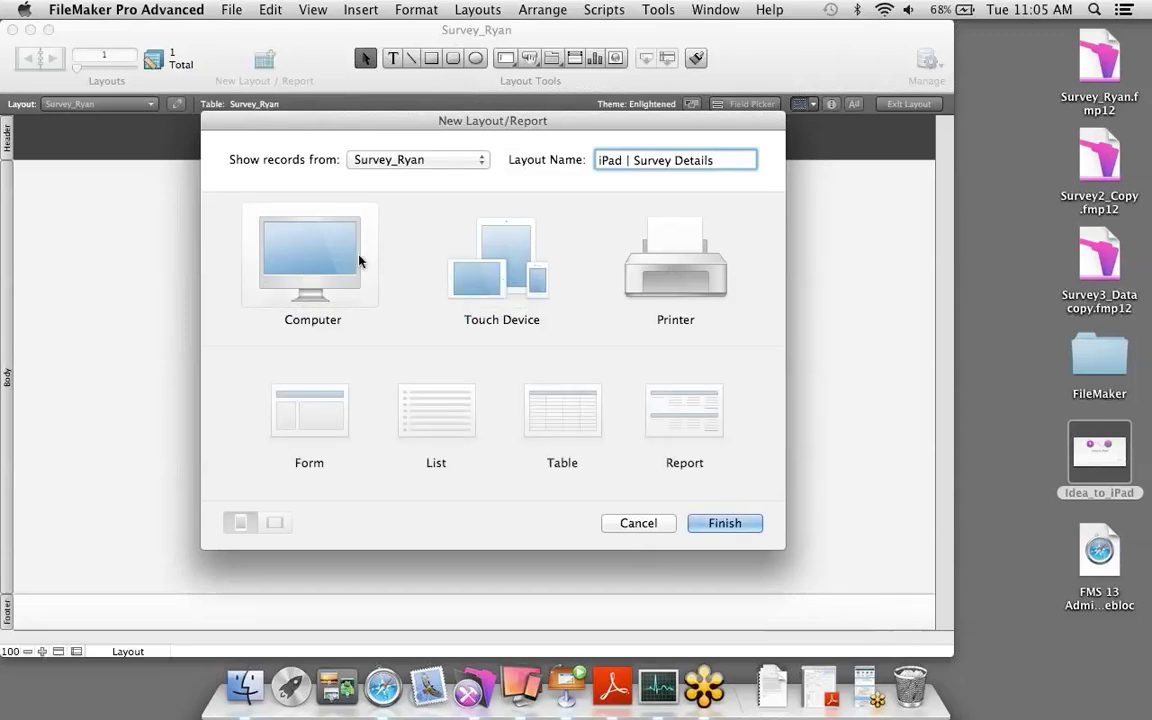
pyautogui.click(503, 252)
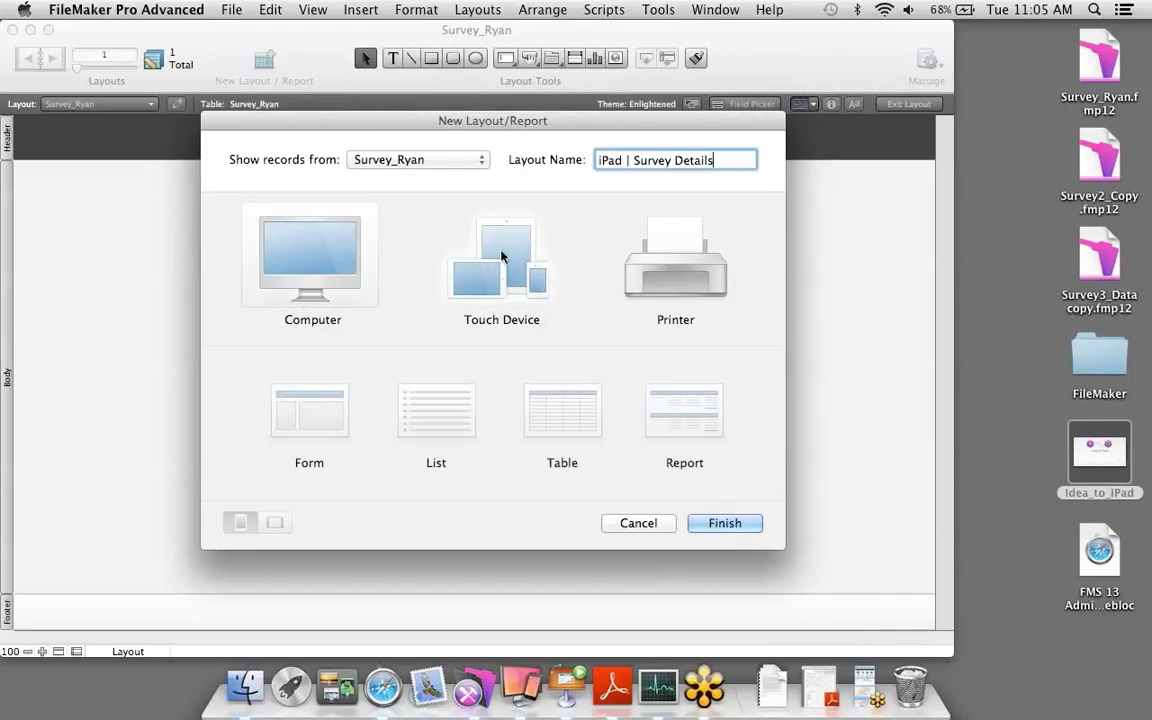
pyautogui.click(689, 247)
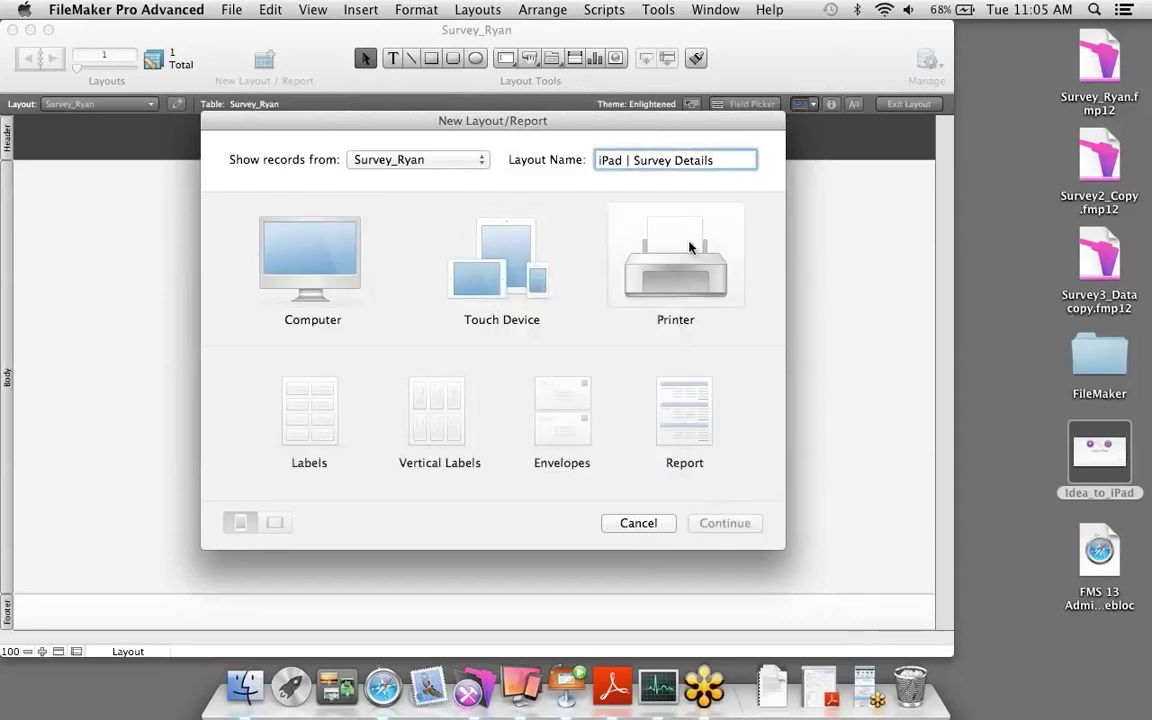
pyautogui.click(520, 263)
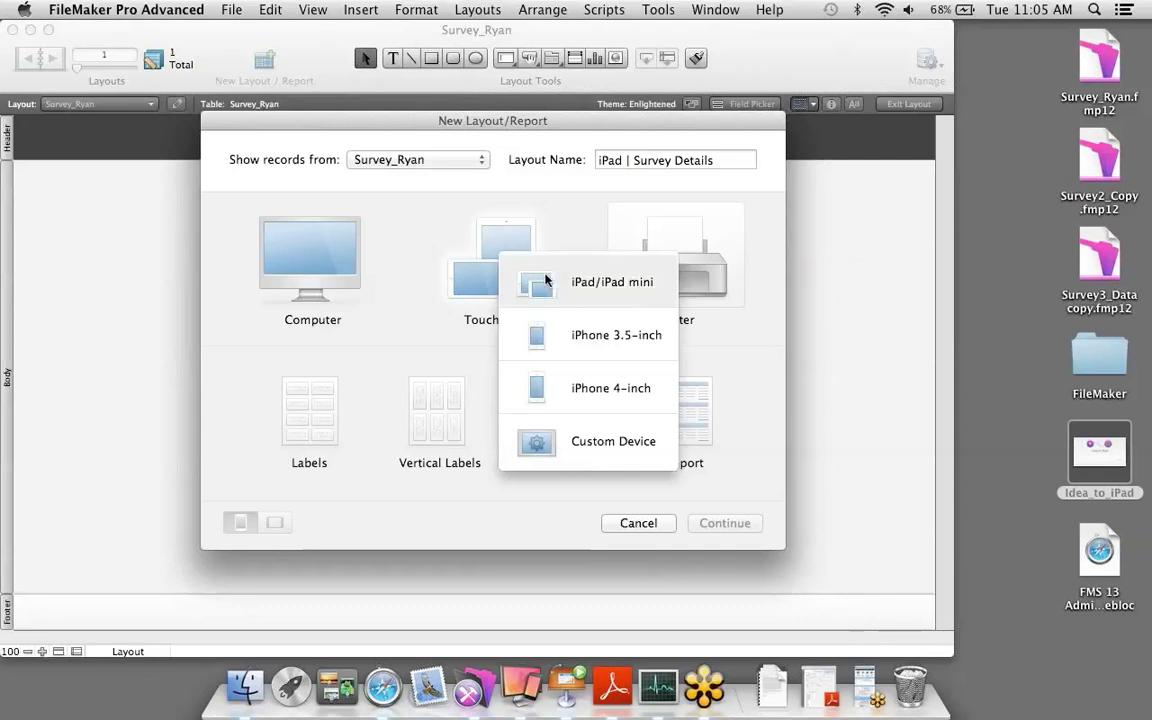
pyautogui.click(551, 283)
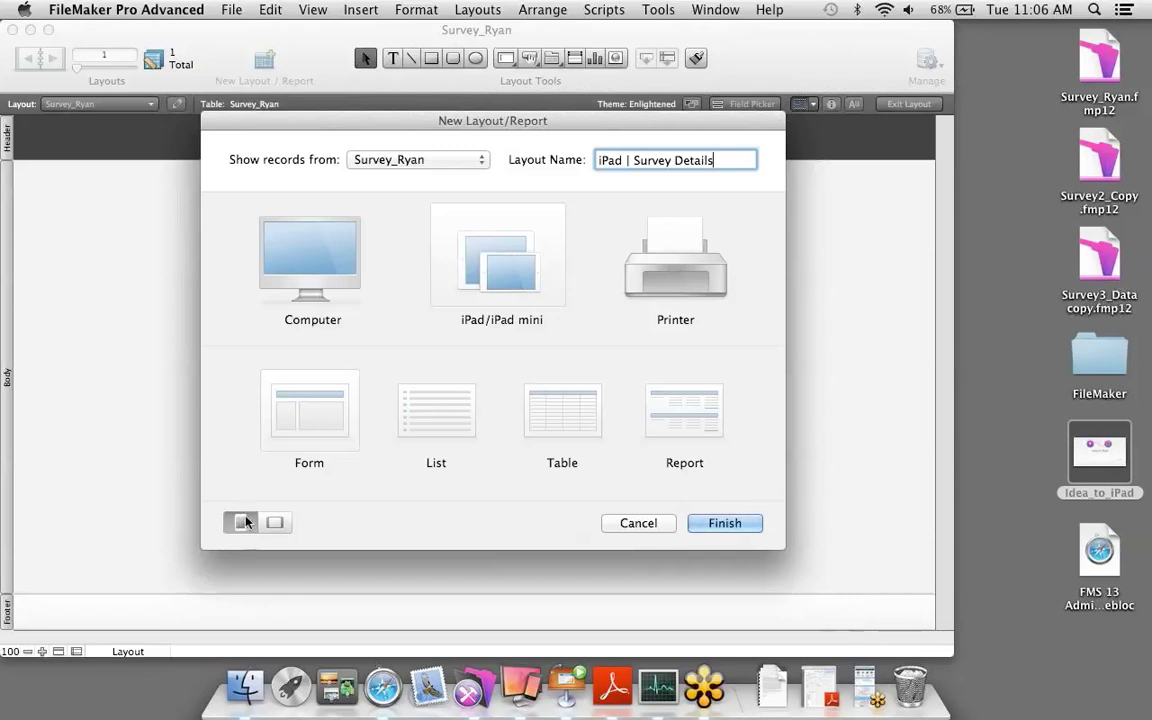
pyautogui.click(725, 523)
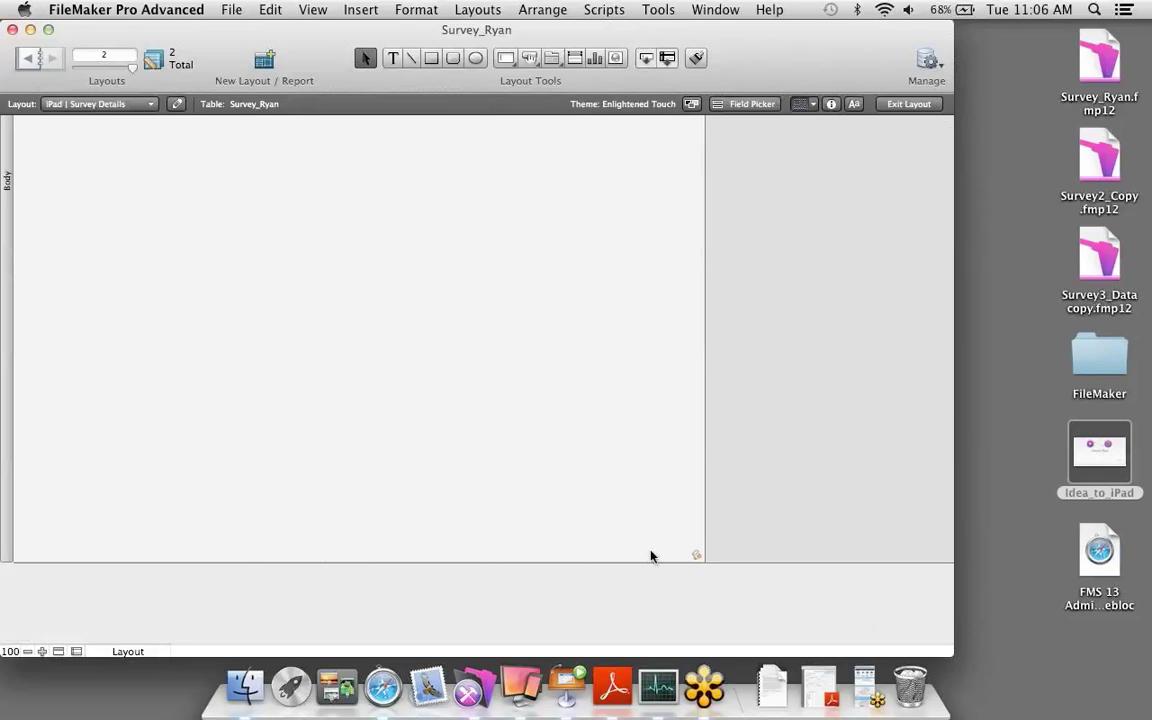
# - Compare the Enlightened, Luminous and Sophisticated themes, then apply Sophisticated Touch
pyautogui.scroll(3, 704, 307)
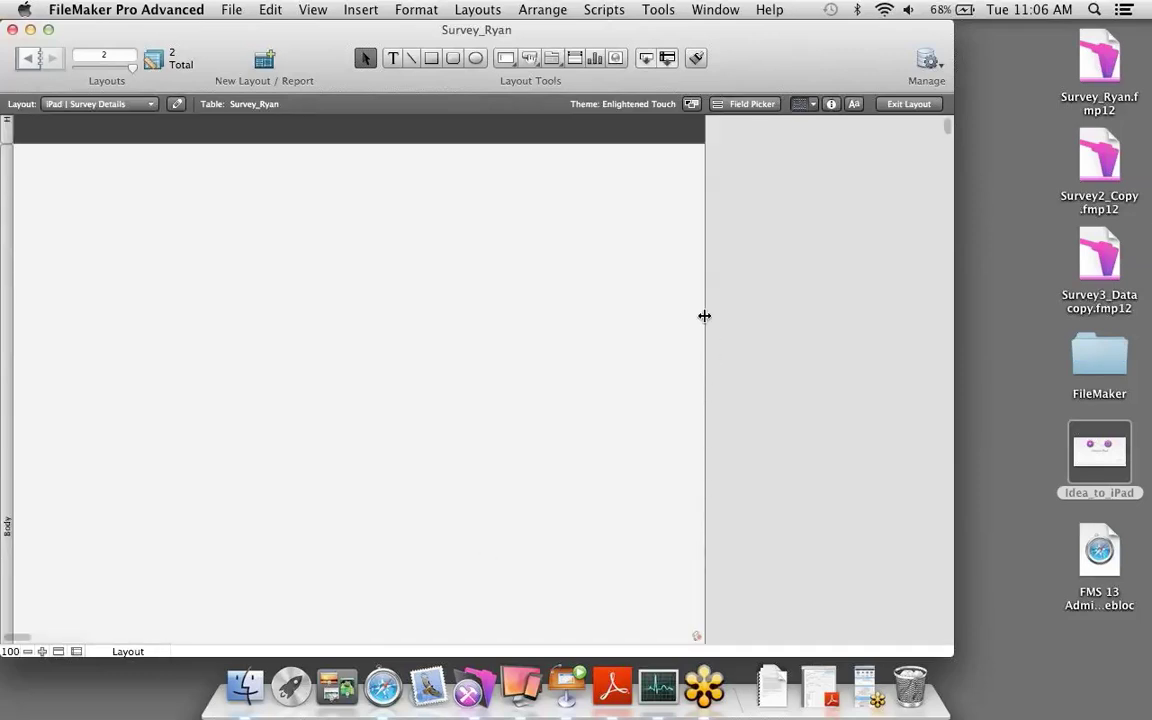
pyautogui.click(691, 106)
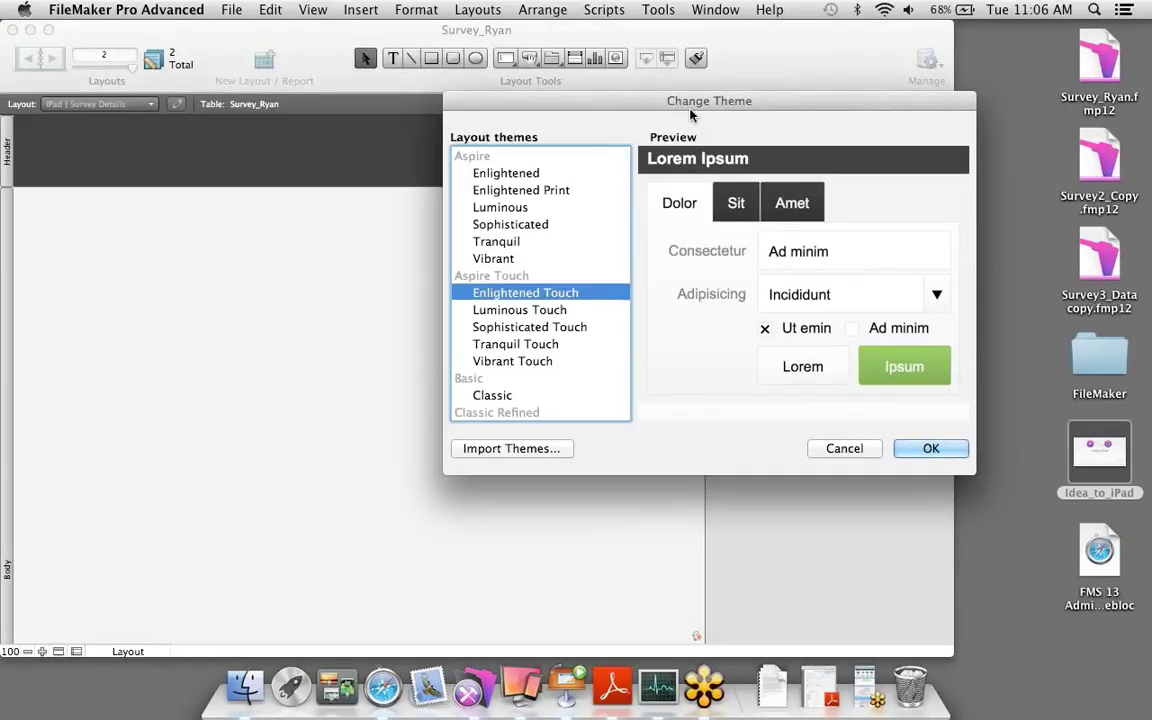
pyautogui.click(528, 175)
pyautogui.click(470, 293)
pyautogui.click(510, 208)
pyautogui.click(539, 312)
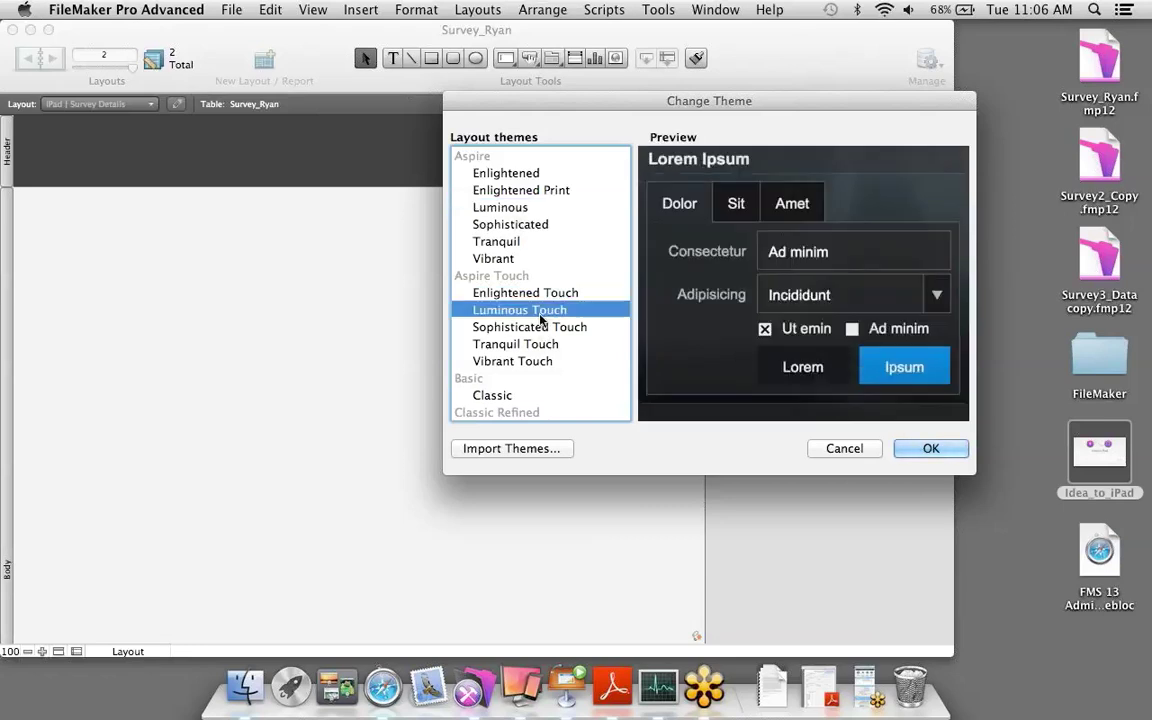
pyautogui.click(482, 224)
pyautogui.click(530, 328)
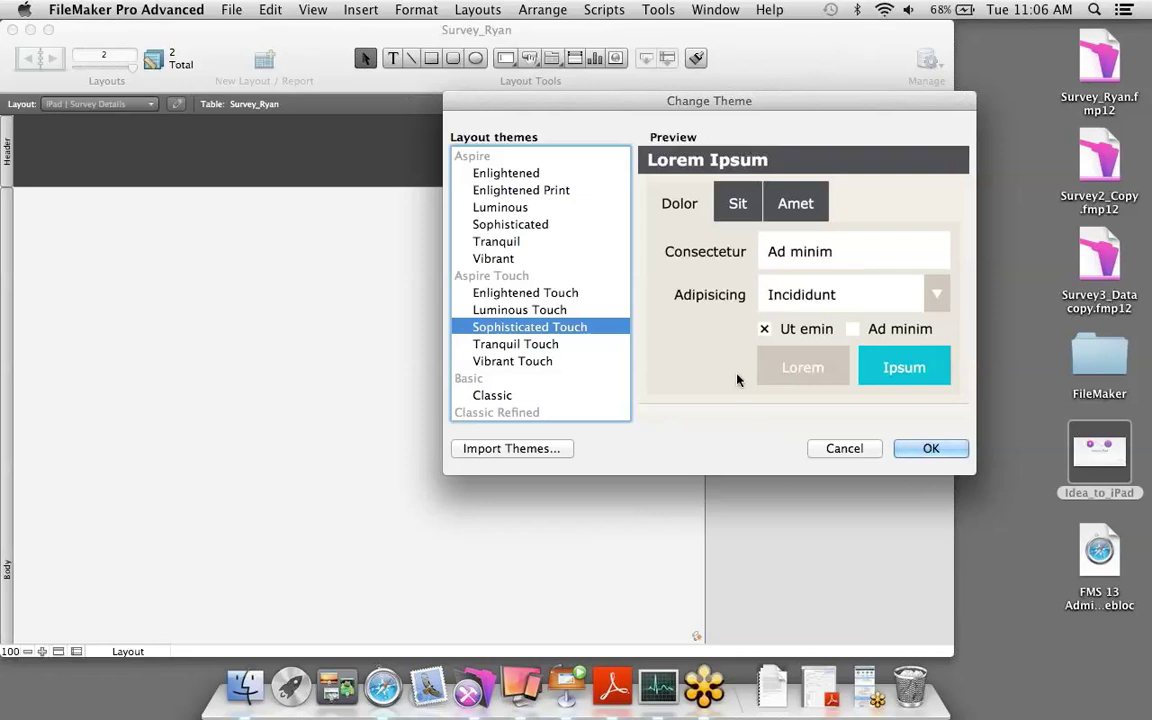
pyautogui.click(928, 450)
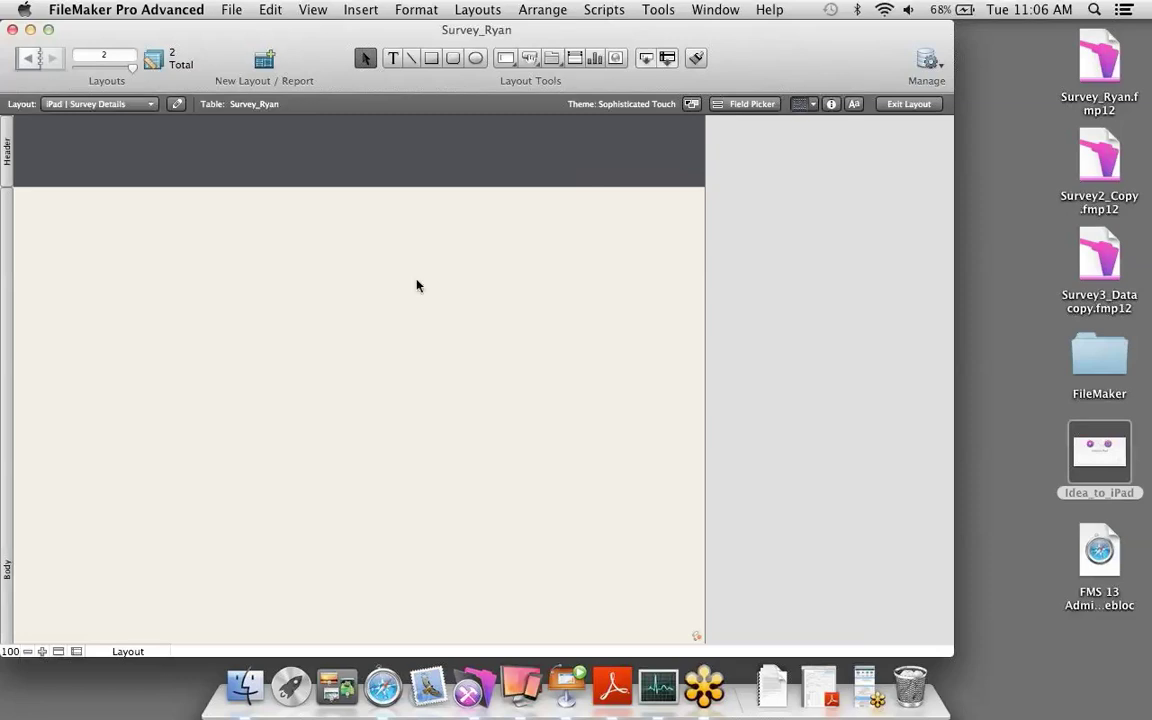
# - In Field Picker, create a field named SurveyID with type Number
pyautogui.click(745, 104)
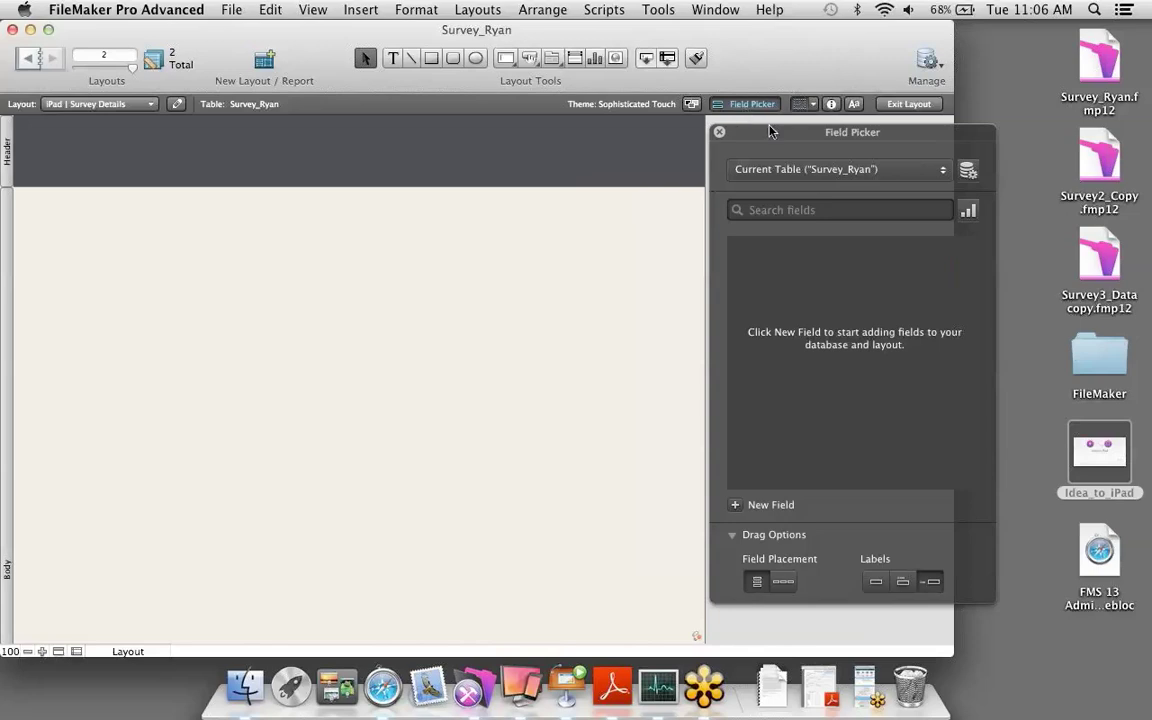
pyautogui.click(736, 506)
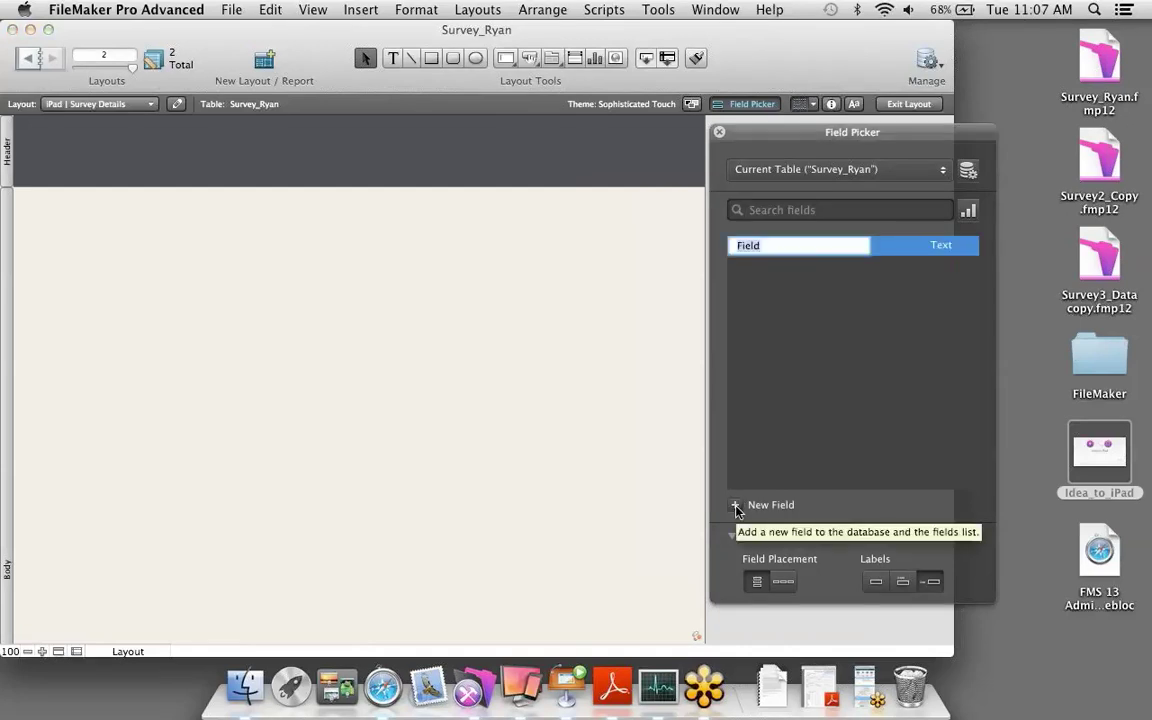
pyautogui.write('Surve')
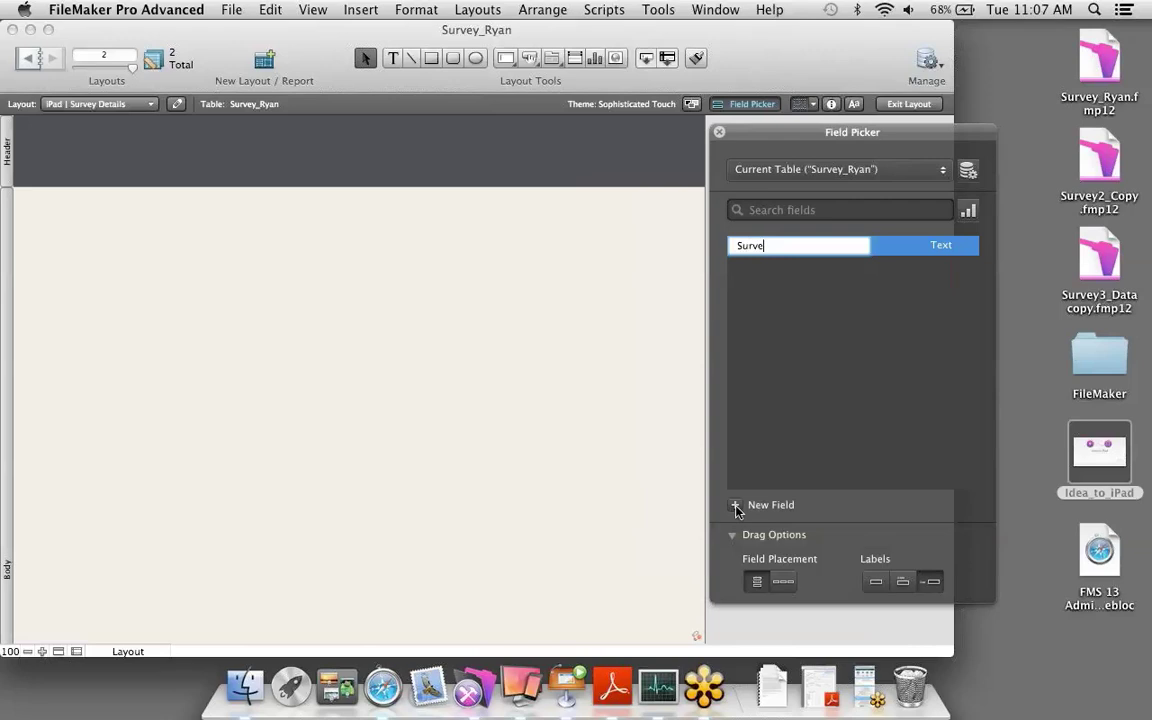
pyautogui.write('yID')
pyautogui.click(940, 252)
pyautogui.click(940, 252)
pyautogui.click(940, 264)
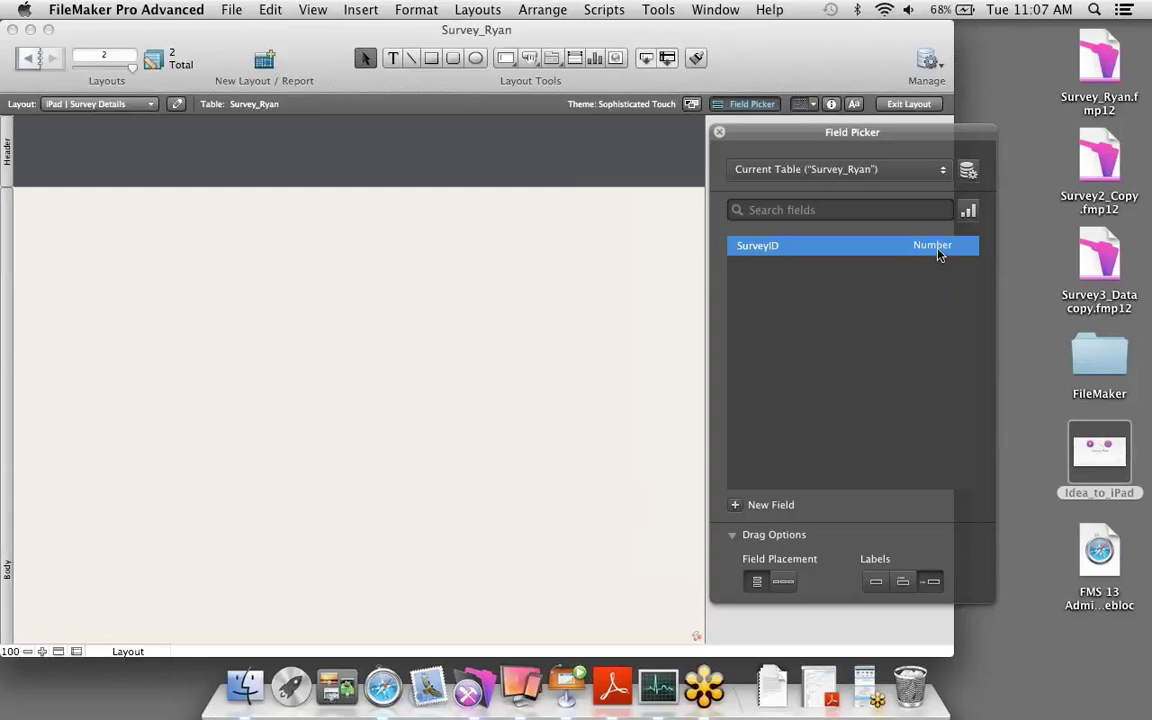
pyautogui.click(940, 252)
pyautogui.rightClick(810, 255)
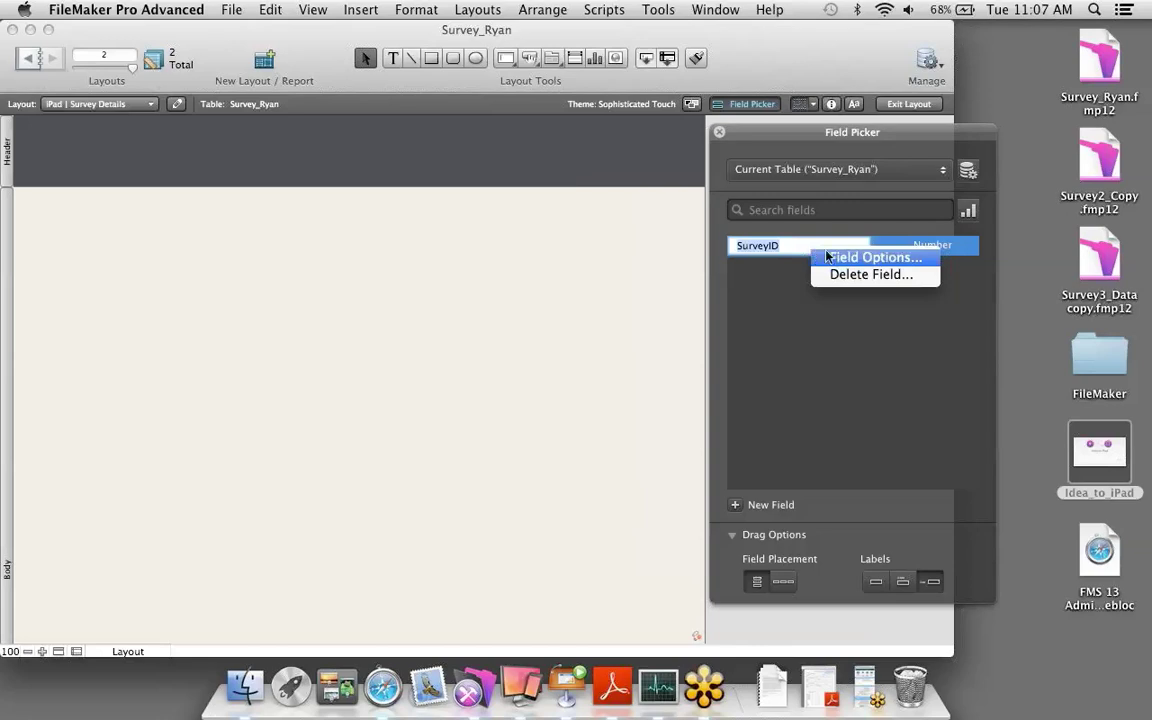
# - Give SurveyID an auto-entered serial number on creation, next value 1, increment 1
pyautogui.click(868, 257)
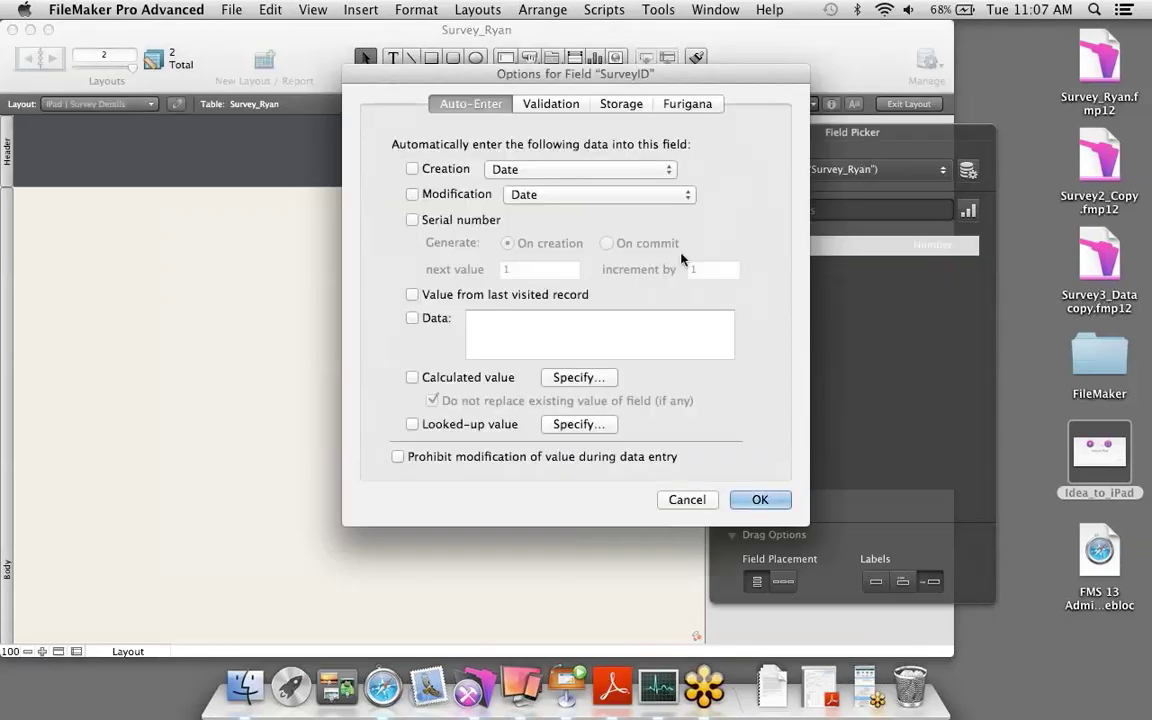
pyautogui.click(412, 220)
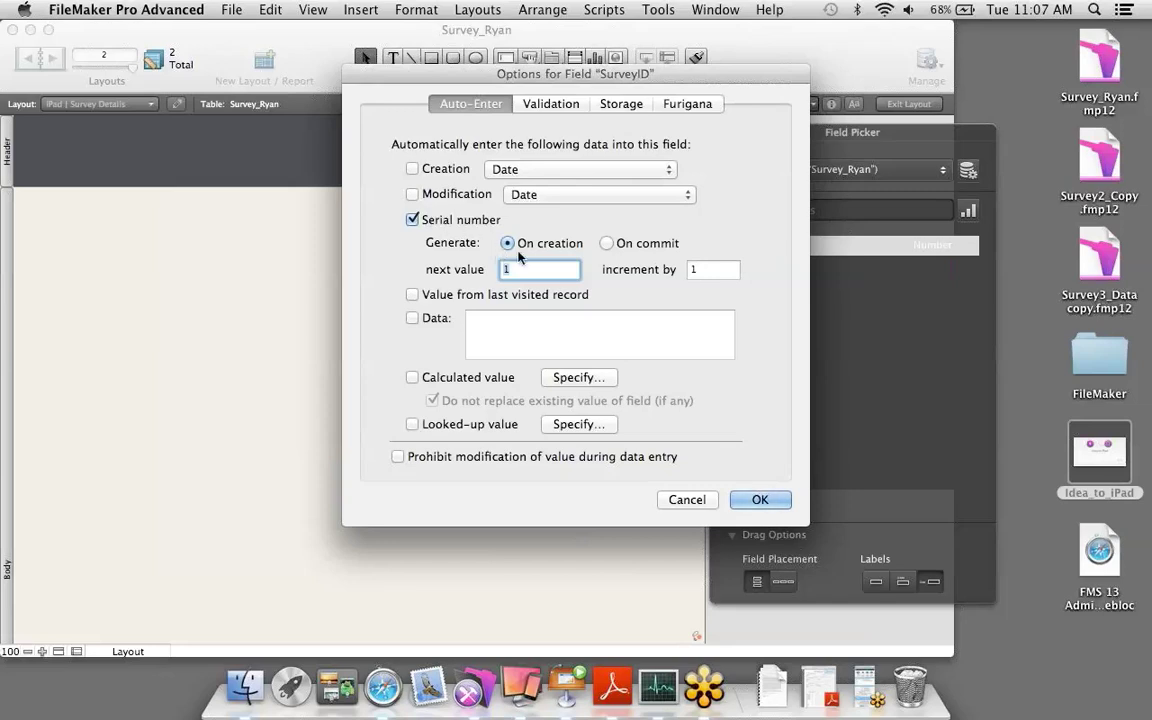
pyautogui.click(760, 499)
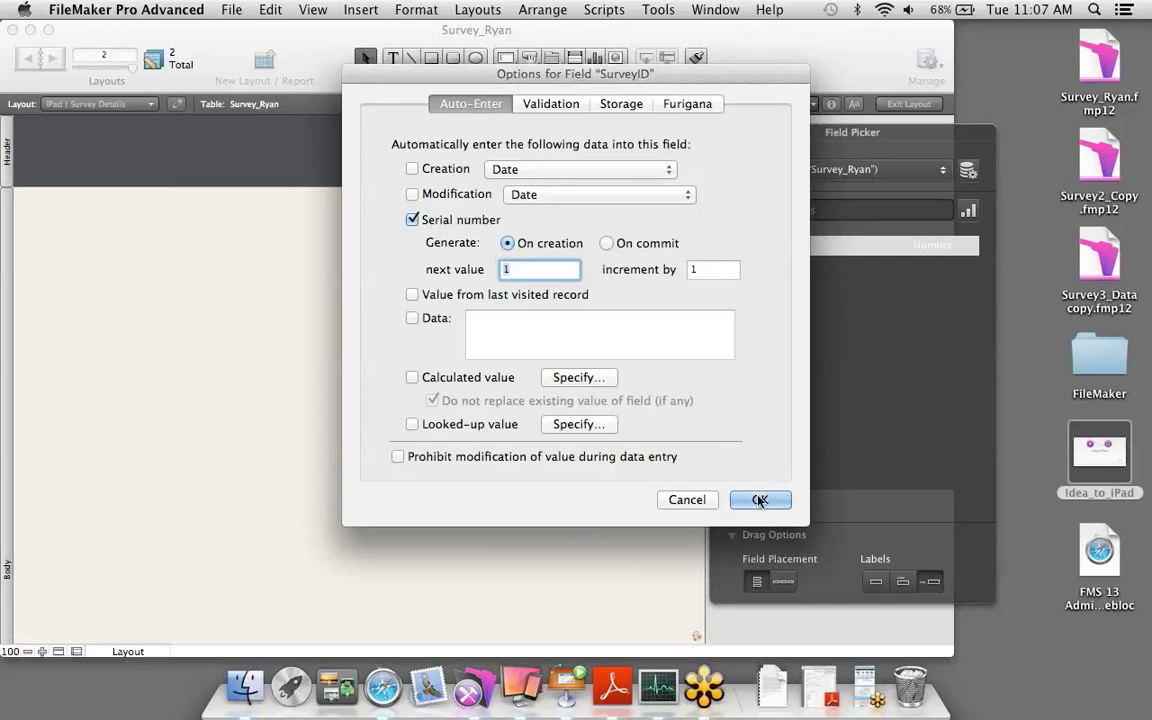
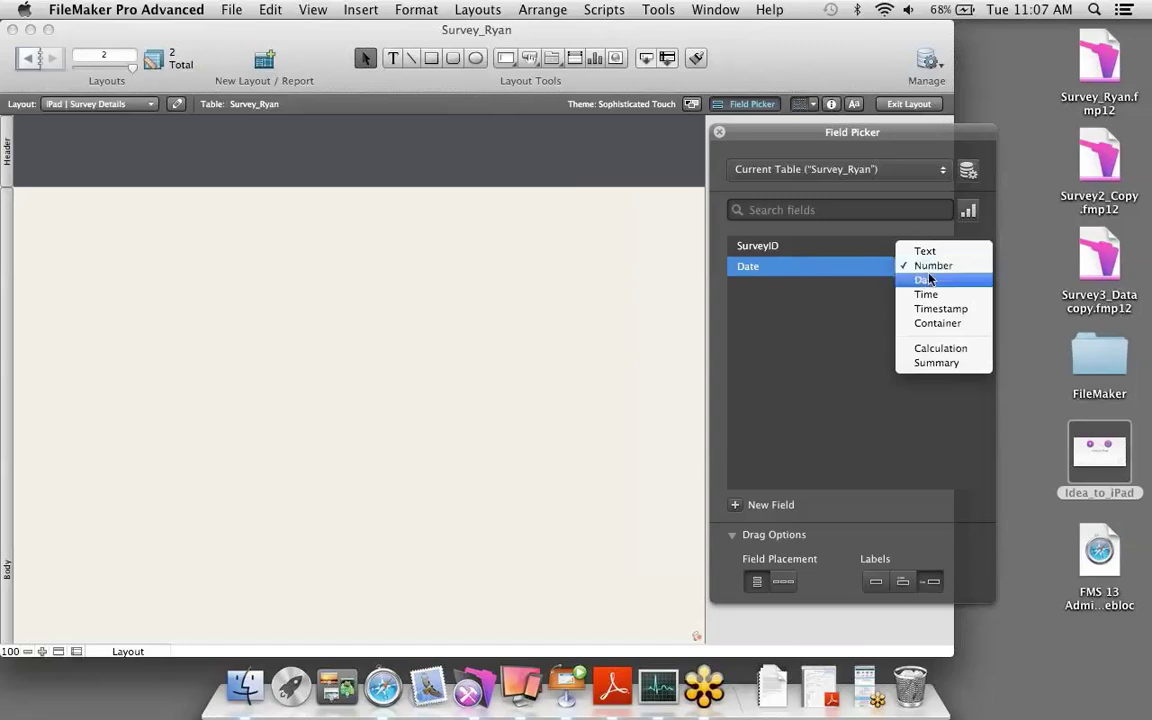
# - Create a Text field named Surveyor, then open the Laundry Store Survey Form PDF for reference
pyautogui.click(739, 505)
pyautogui.write('Surveyor')
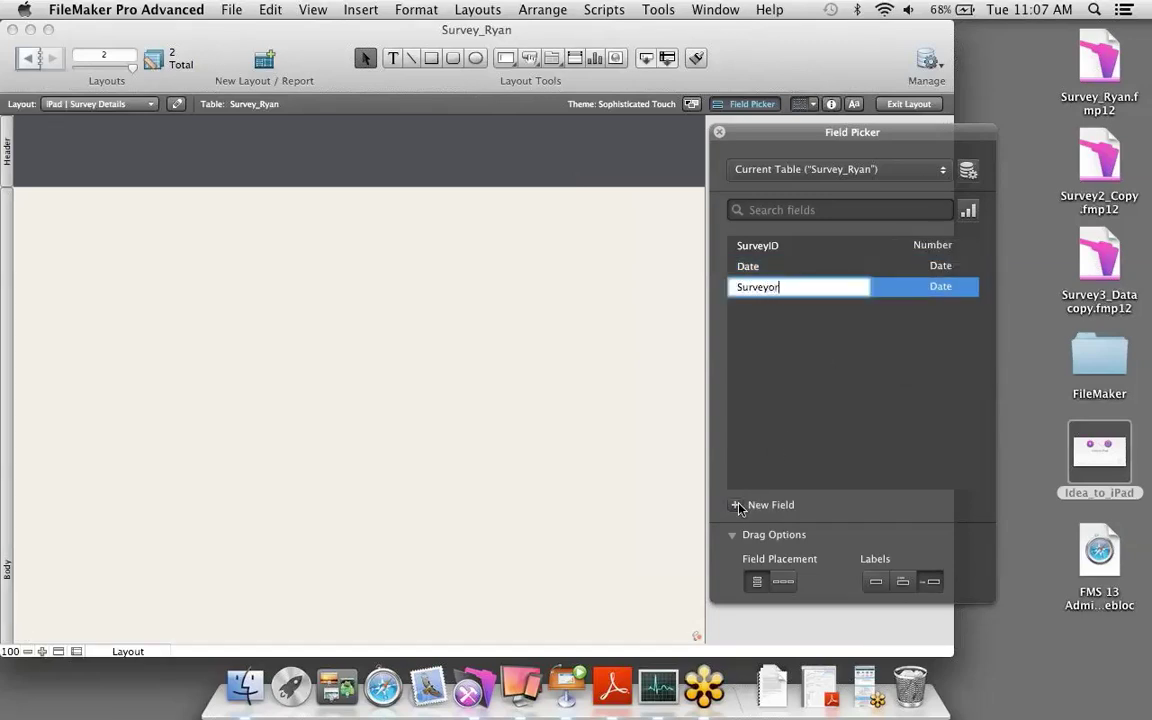
pyautogui.click(935, 288)
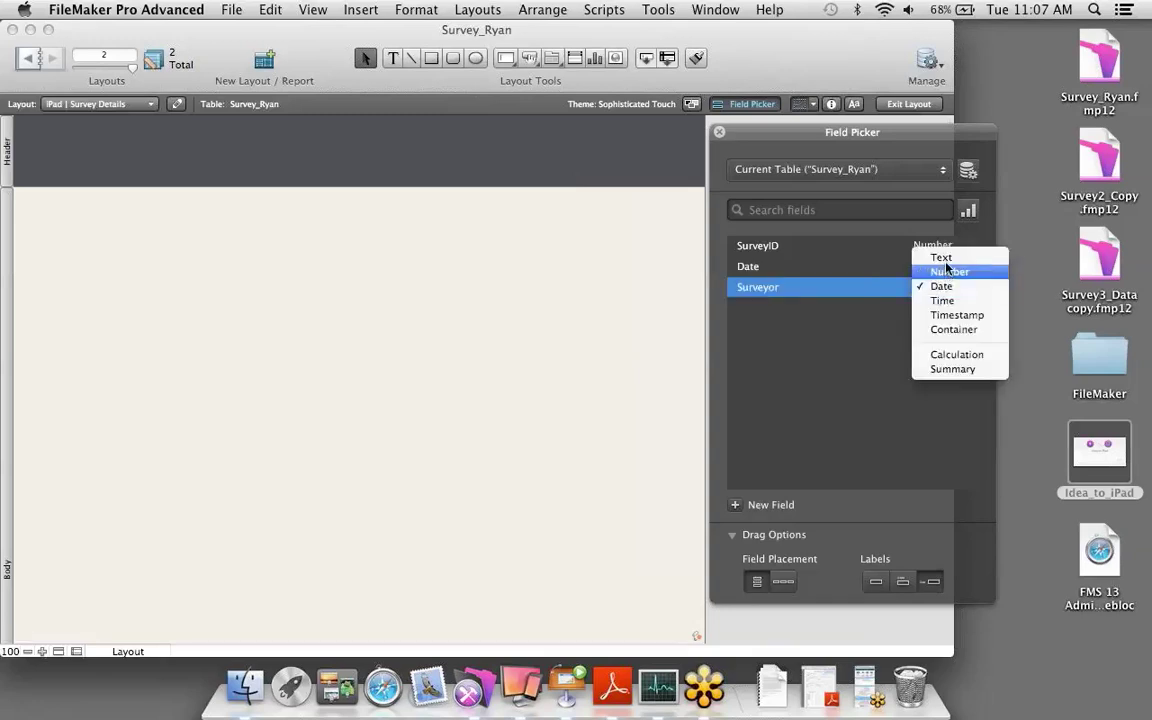
pyautogui.click(944, 258)
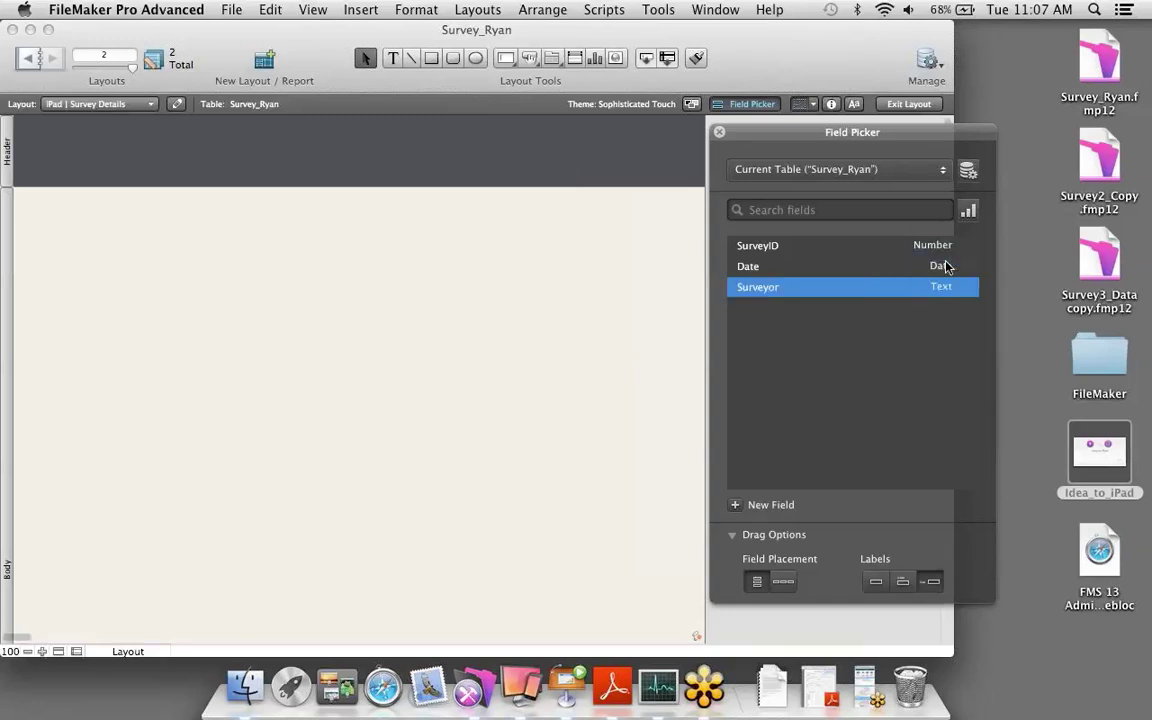
pyautogui.click(866, 336)
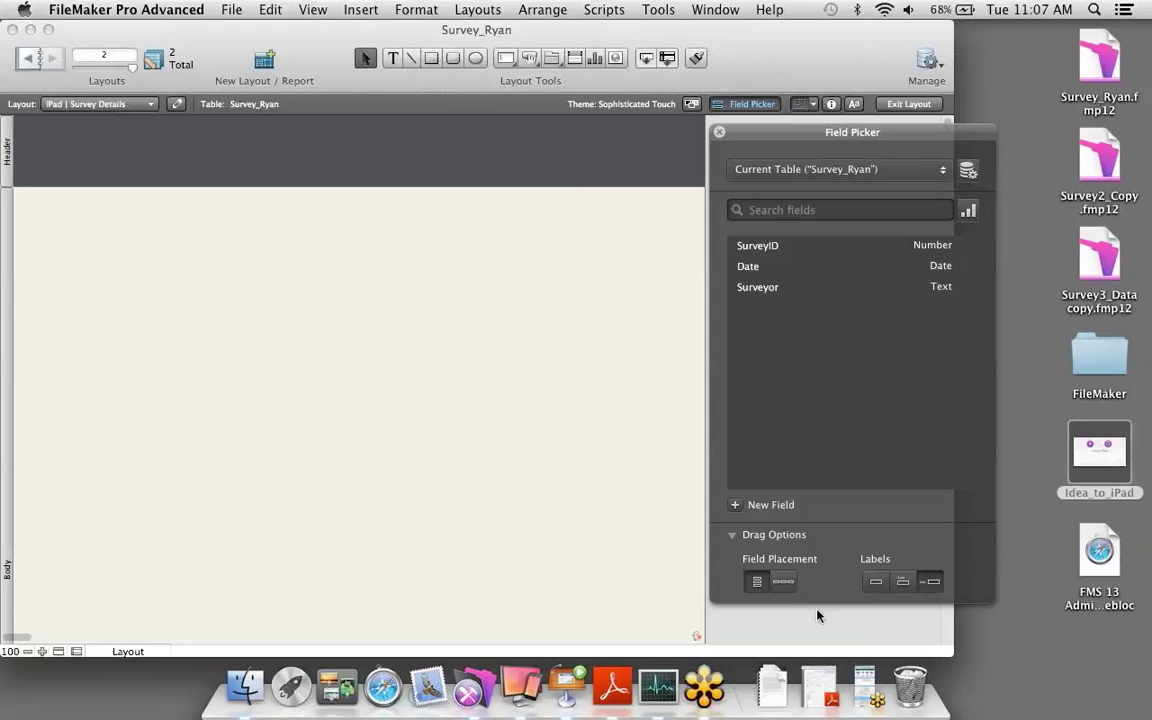
pyautogui.click(818, 687)
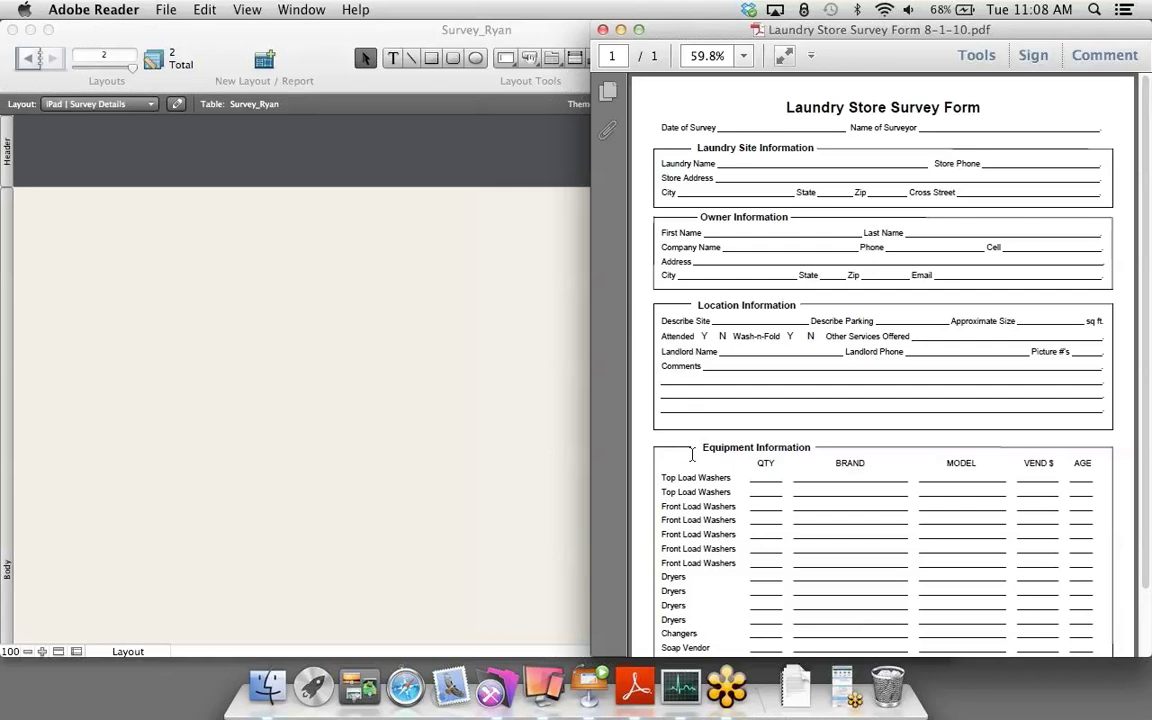
# - Minimize the survey PDF and reshow the Field Picker listing SurveyID, Date and Surveyor
pyautogui.click(620, 30)
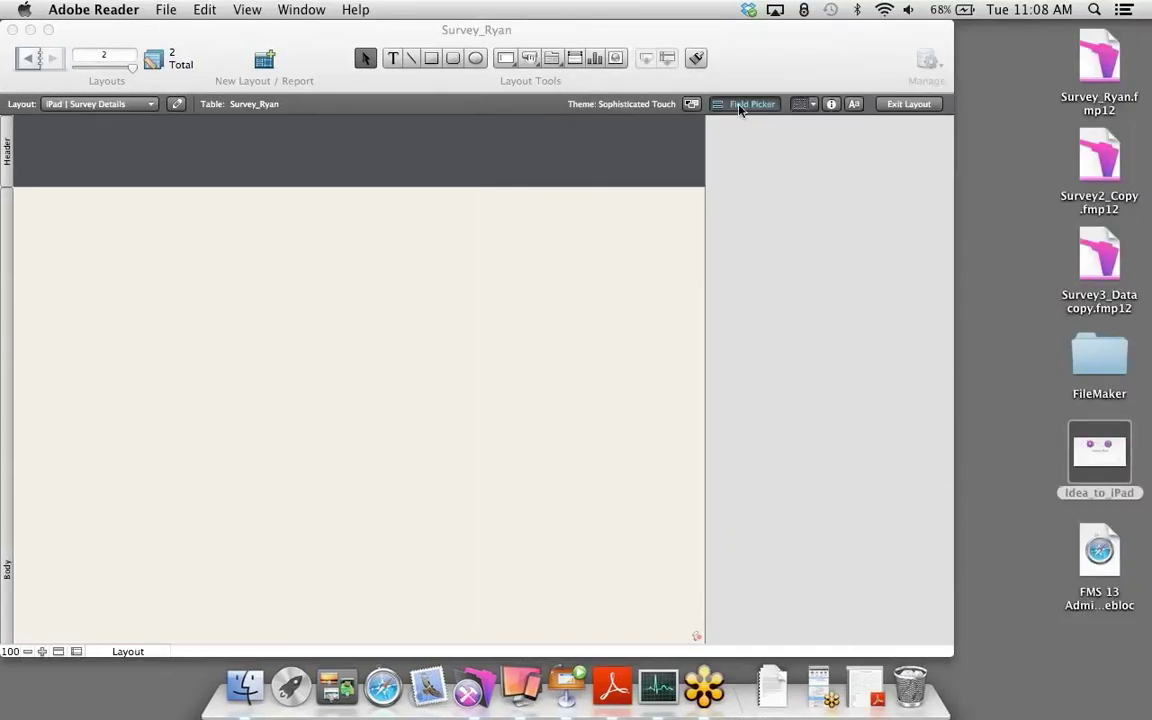
pyautogui.click(740, 104)
pyautogui.click(740, 104)
pyautogui.click(740, 104)
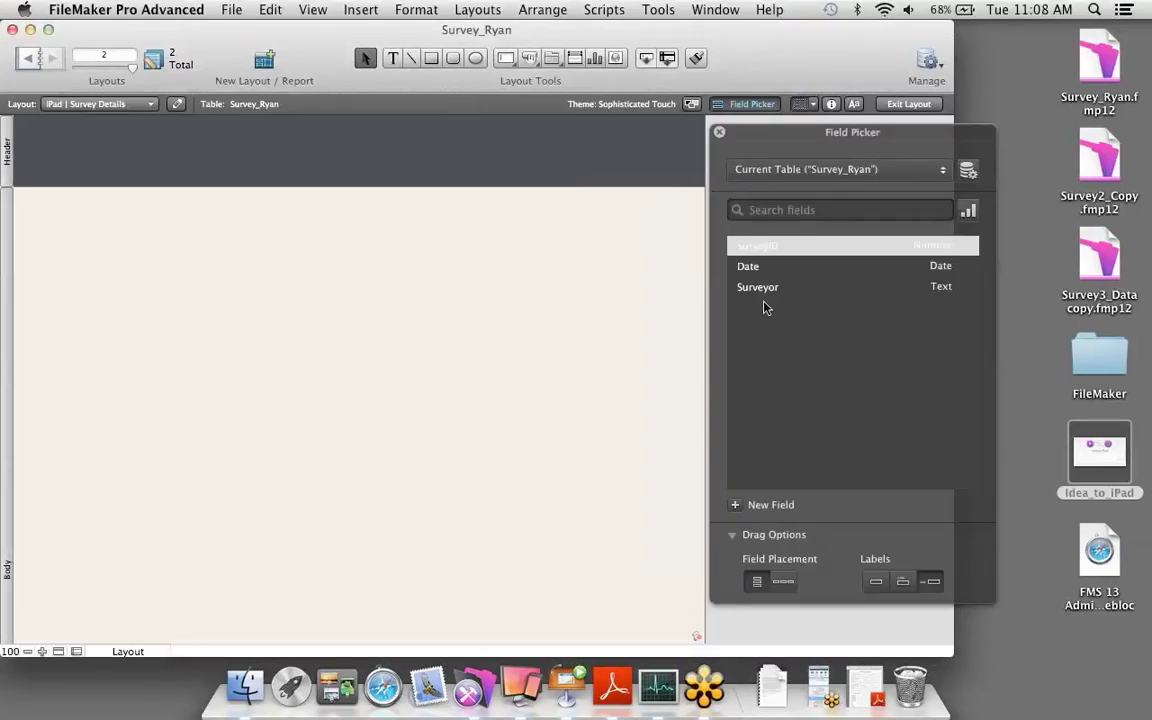
# - Add Text fields Store_Name, Store_Phone and Store_Address
pyautogui.click(740, 505)
pyautogui.write('Store_')
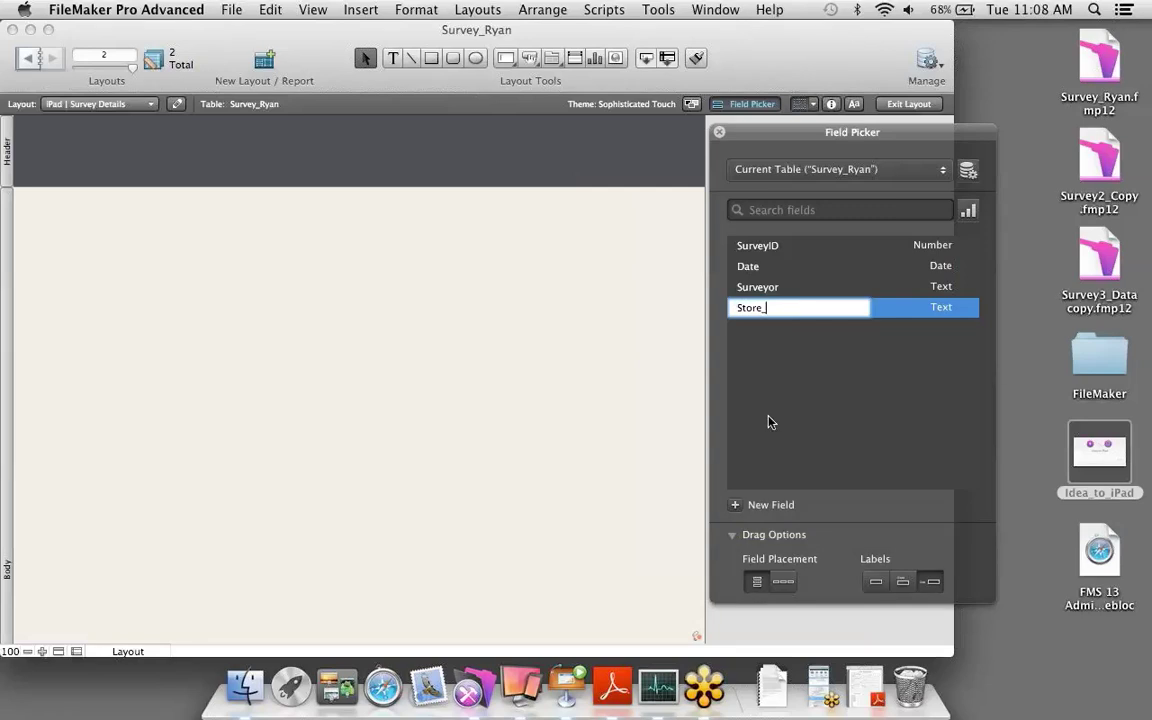
pyautogui.write('Name')
pyautogui.click(744, 506)
pyautogui.write('Store_Phone')
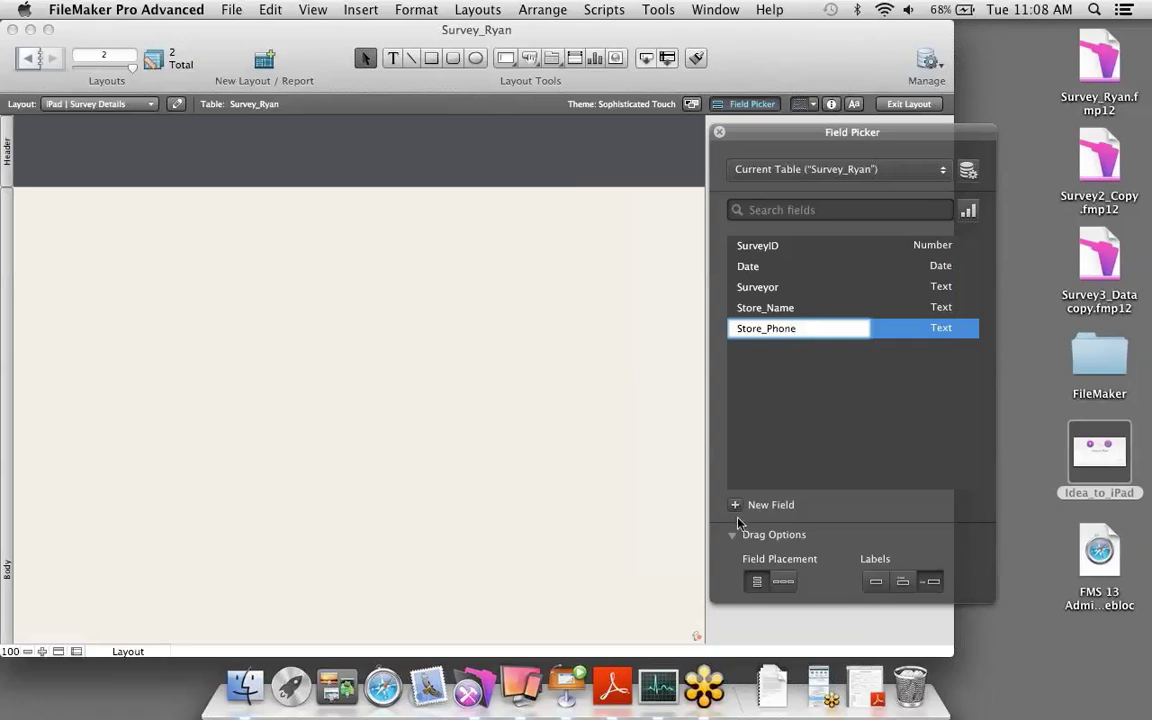
pyautogui.click(736, 505)
pyautogui.write('Store_Address')
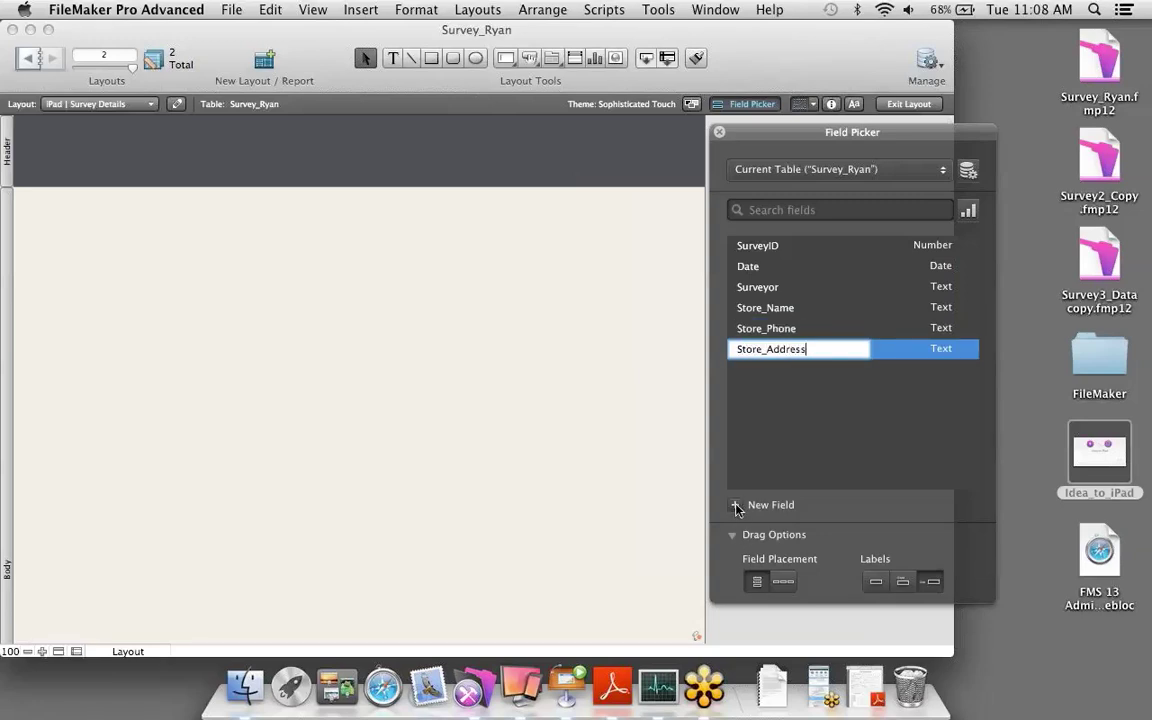
# - Add Text fields Store_City, Store_State and Store_Zipcode
pyautogui.click(736, 506)
pyautogui.write('Store_City')
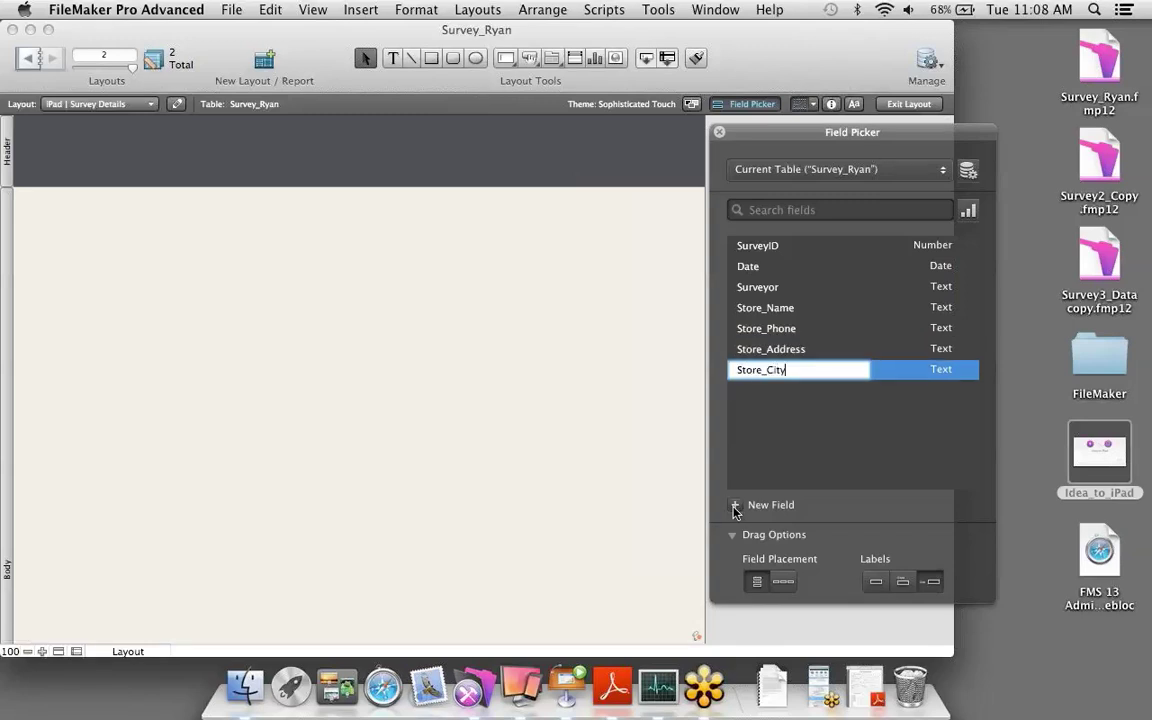
pyautogui.click(735, 506)
pyautogui.write('Store_State')
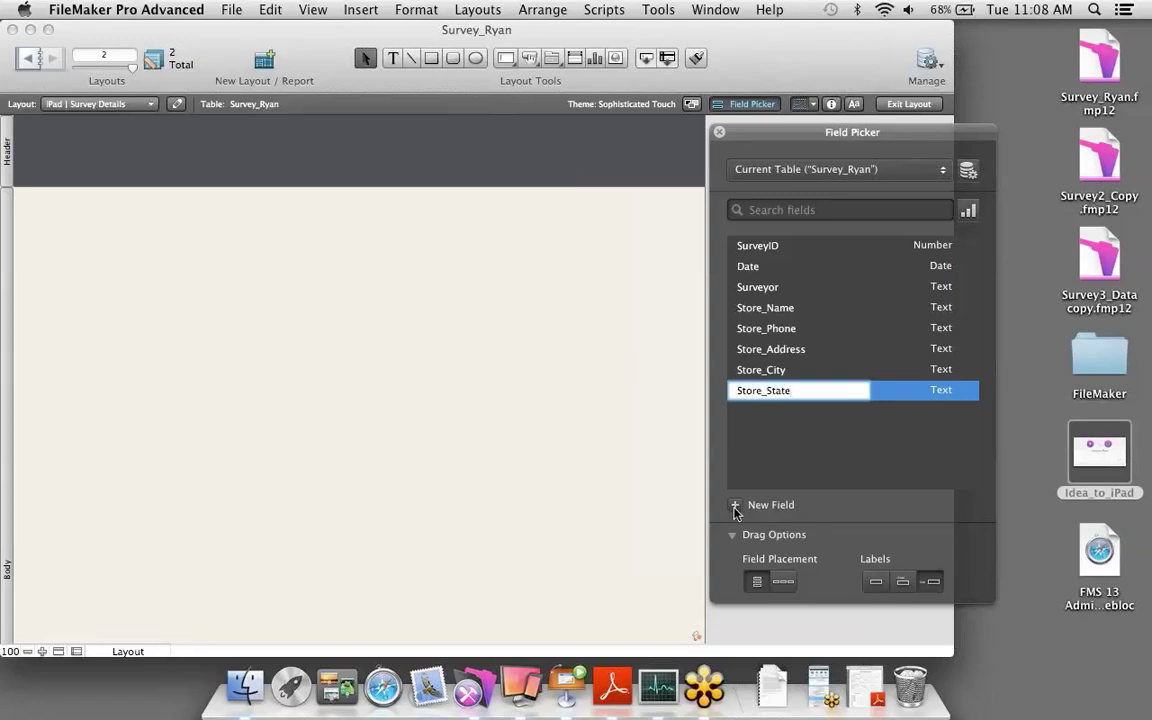
pyautogui.click(735, 506)
pyautogui.write('Store_Zipcode')
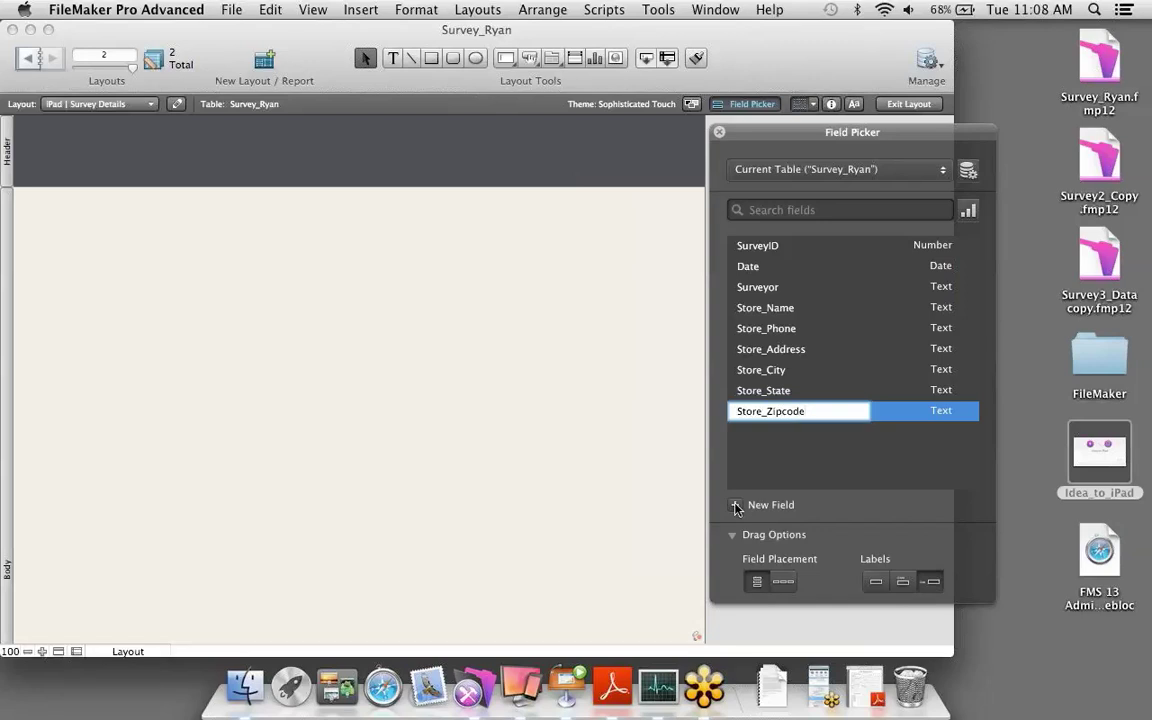
pyautogui.click(797, 456)
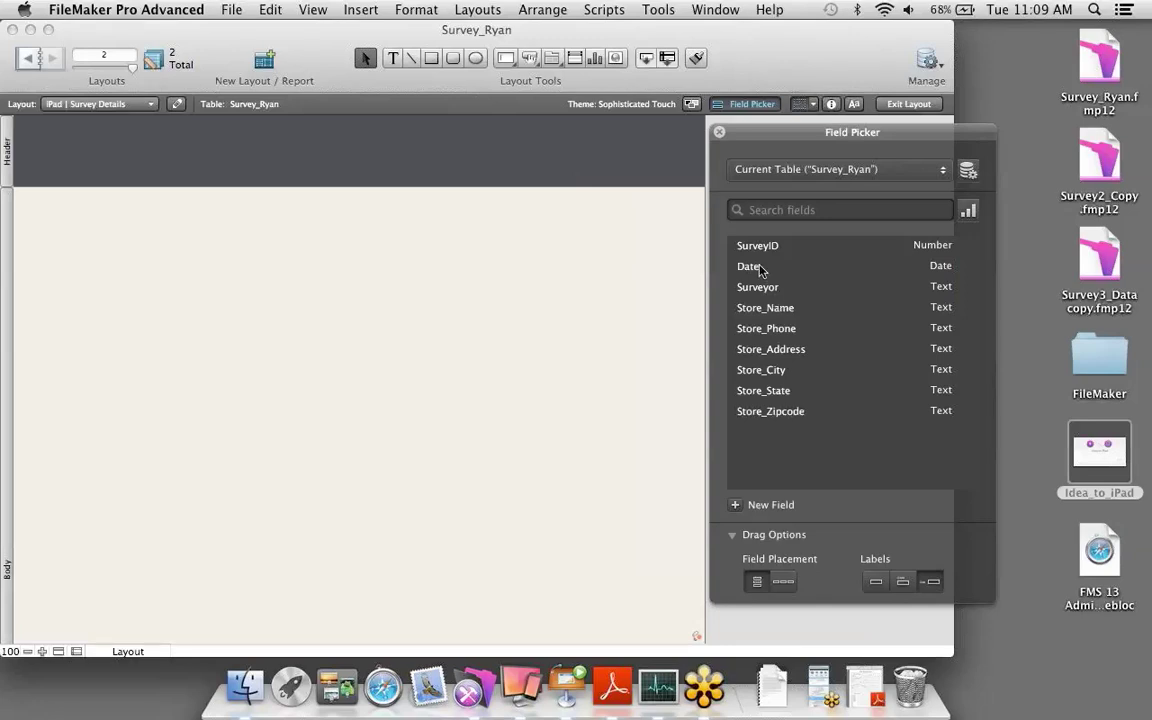
# - Drop the Date and Surveyor fields side by side near the top of the body
pyautogui.click(753, 269)
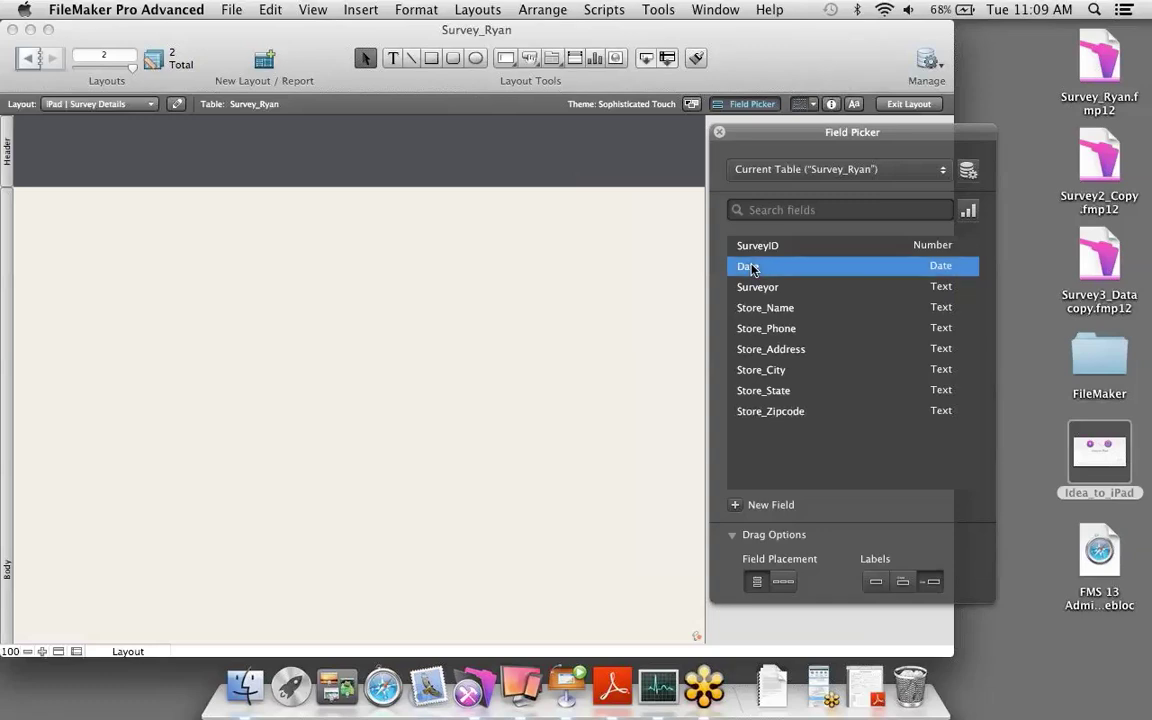
pyautogui.keyDown('shift'); pyautogui.click(766, 288); pyautogui.keyUp('shift')
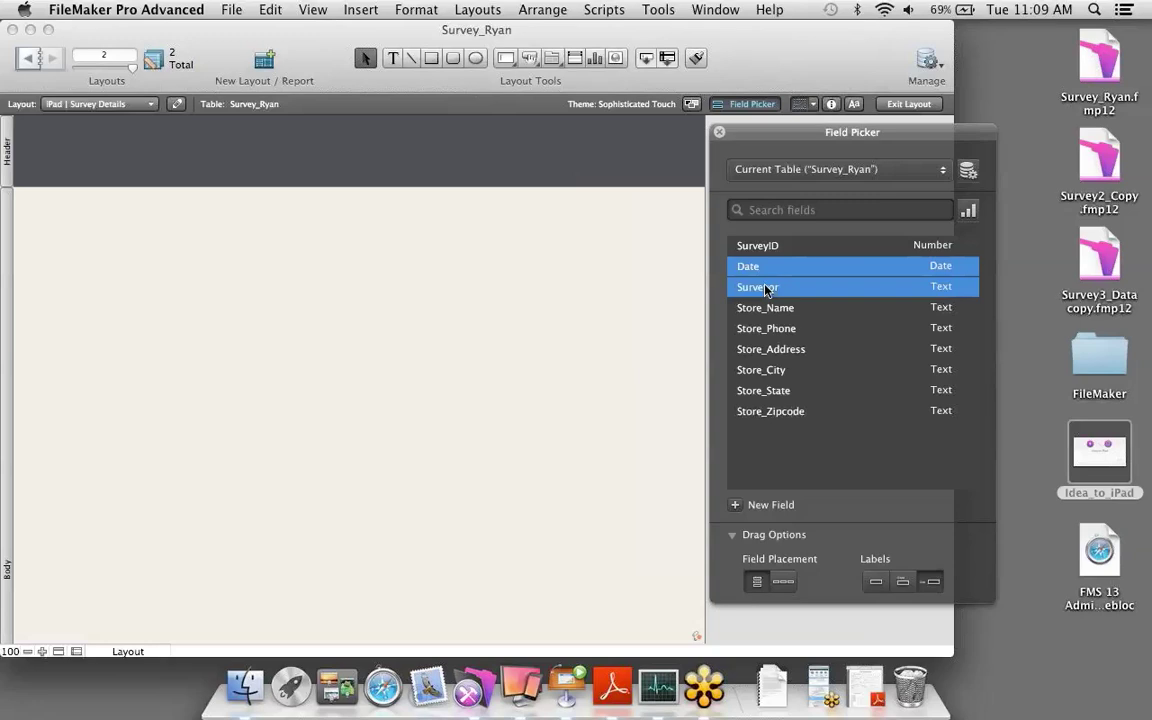
pyautogui.click(784, 582)
pyautogui.moveTo(796, 272); pyautogui.dragTo(75, 242)
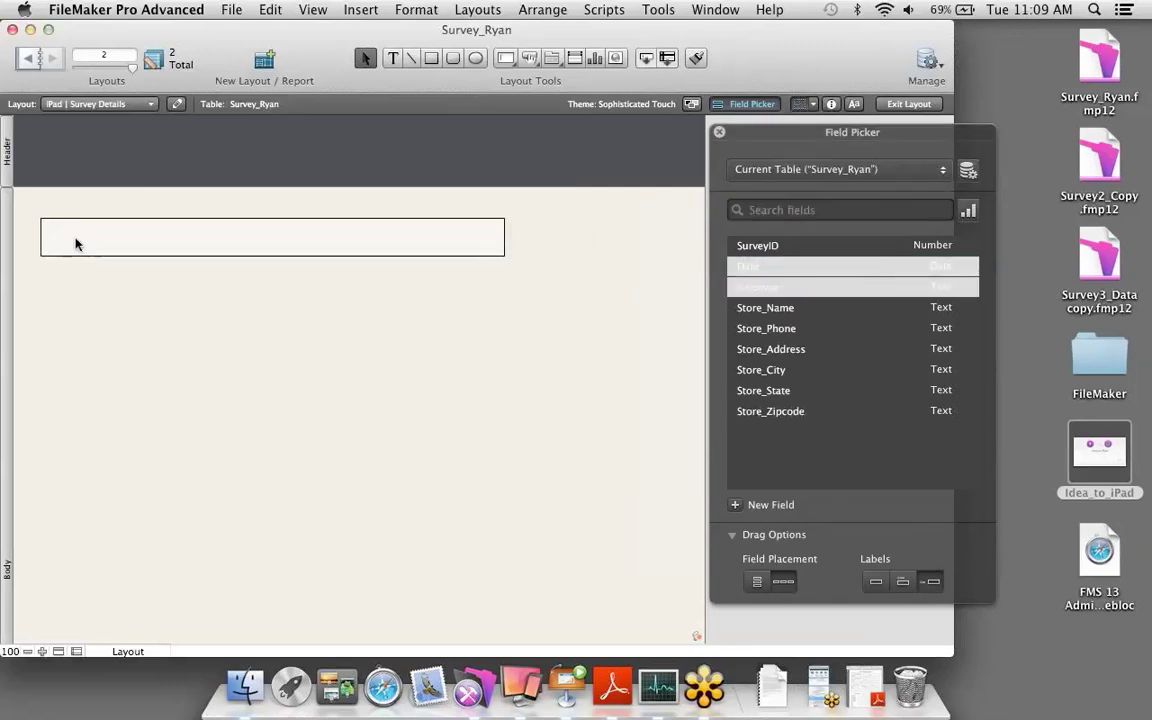
pyautogui.press('Delete')
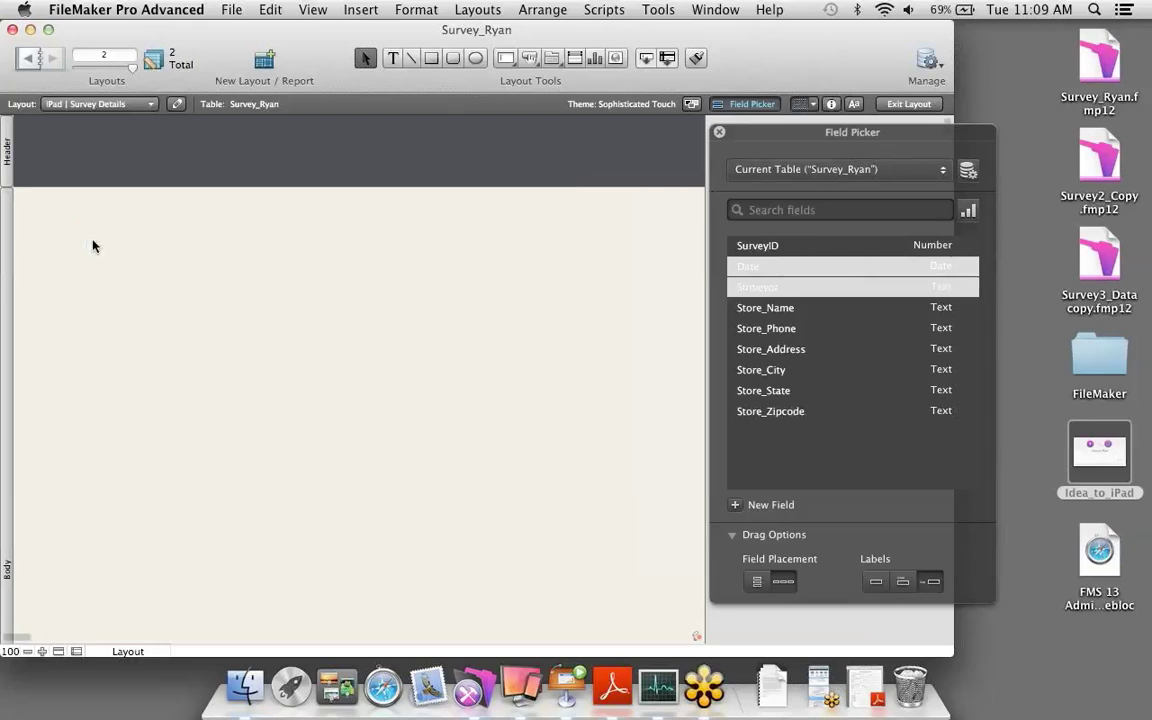
pyautogui.click(760, 287)
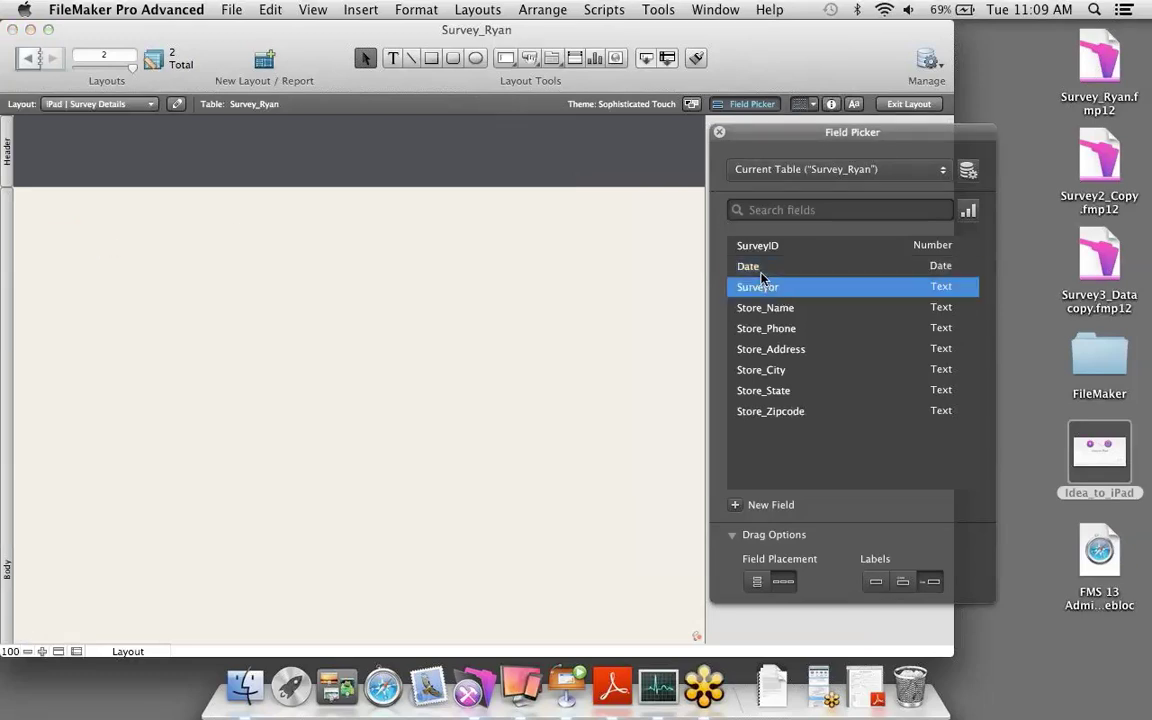
pyautogui.click(758, 270)
pyautogui.keyDown('shift'); pyautogui.click(762, 291); pyautogui.keyUp('shift')
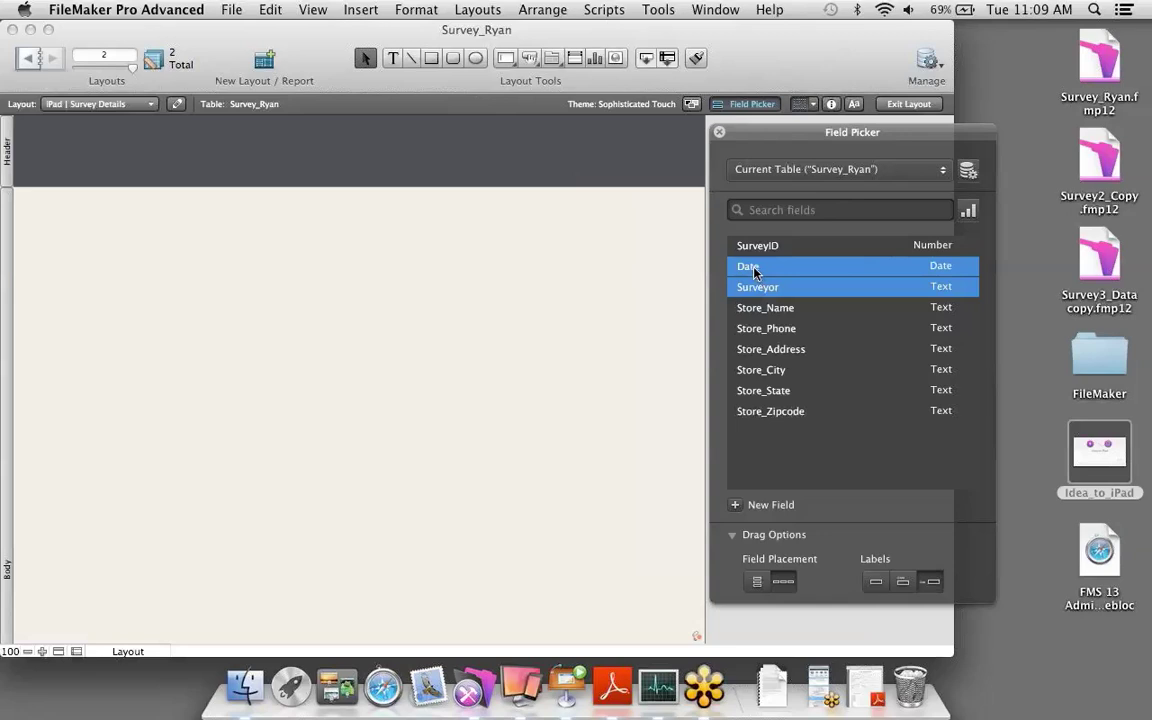
pyautogui.moveTo(754, 272); pyautogui.dragTo(78, 256)
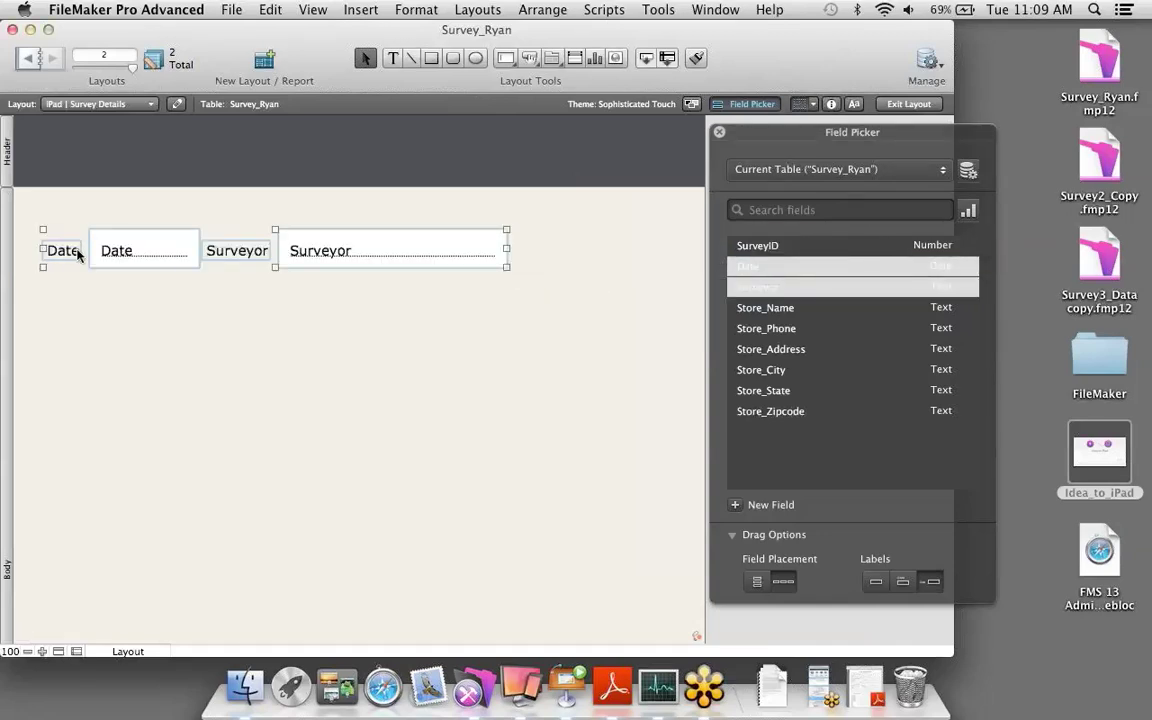
pyautogui.moveTo(746, 133); pyautogui.dragTo(879, 166)
# - Shift the Surveyor label and field right, then widen and align the Date field
pyautogui.click(473, 283)
pyautogui.click(260, 257)
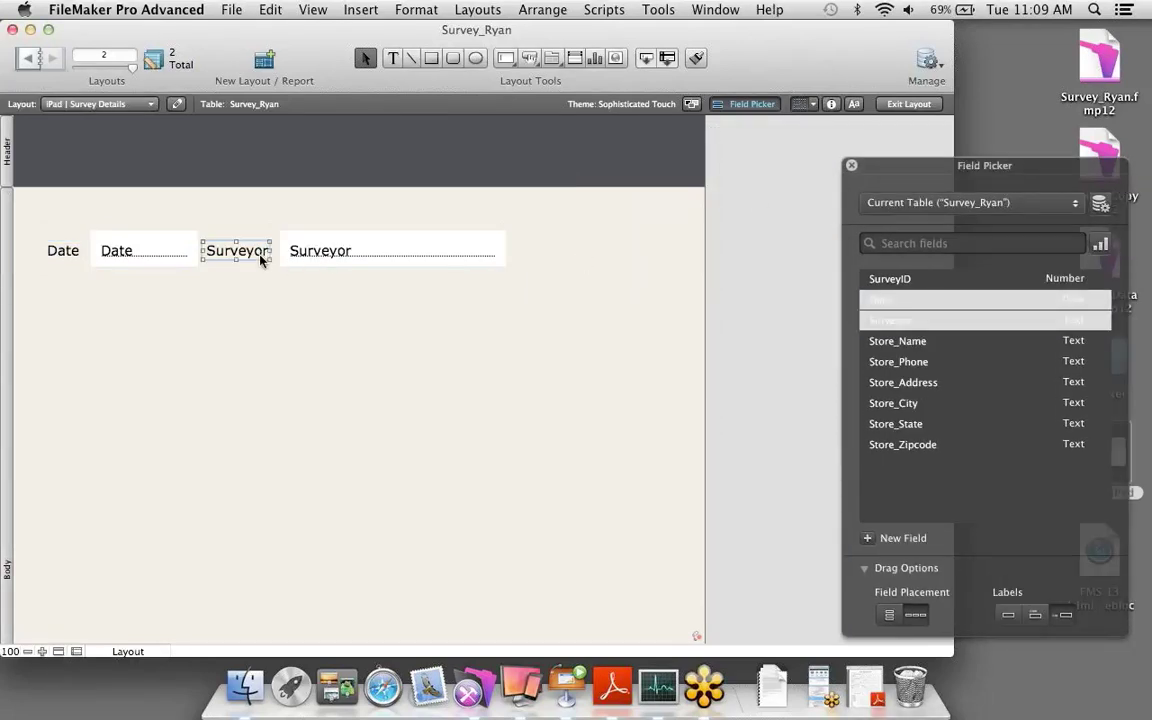
pyautogui.keyDown('shift'); pyautogui.click(340, 258); pyautogui.keyUp('shift')
pyautogui.moveTo(340, 258); pyautogui.dragTo(504, 260)
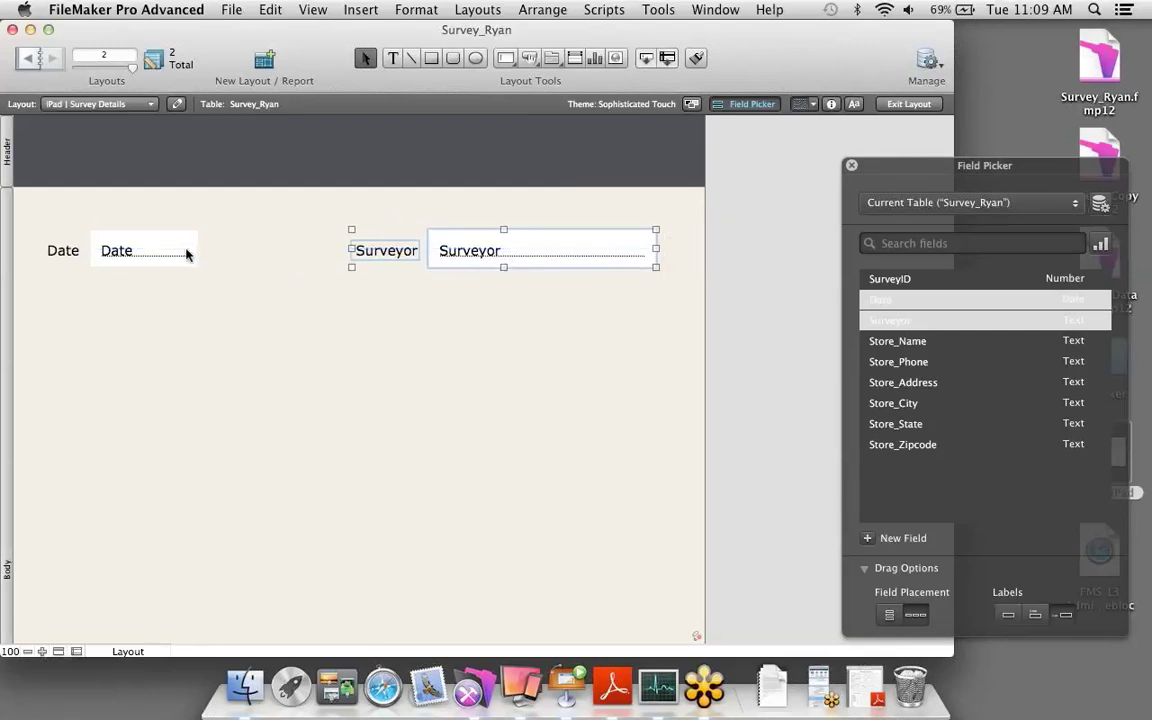
pyautogui.click(192, 253)
pyautogui.moveTo(200, 249); pyautogui.dragTo(315, 248)
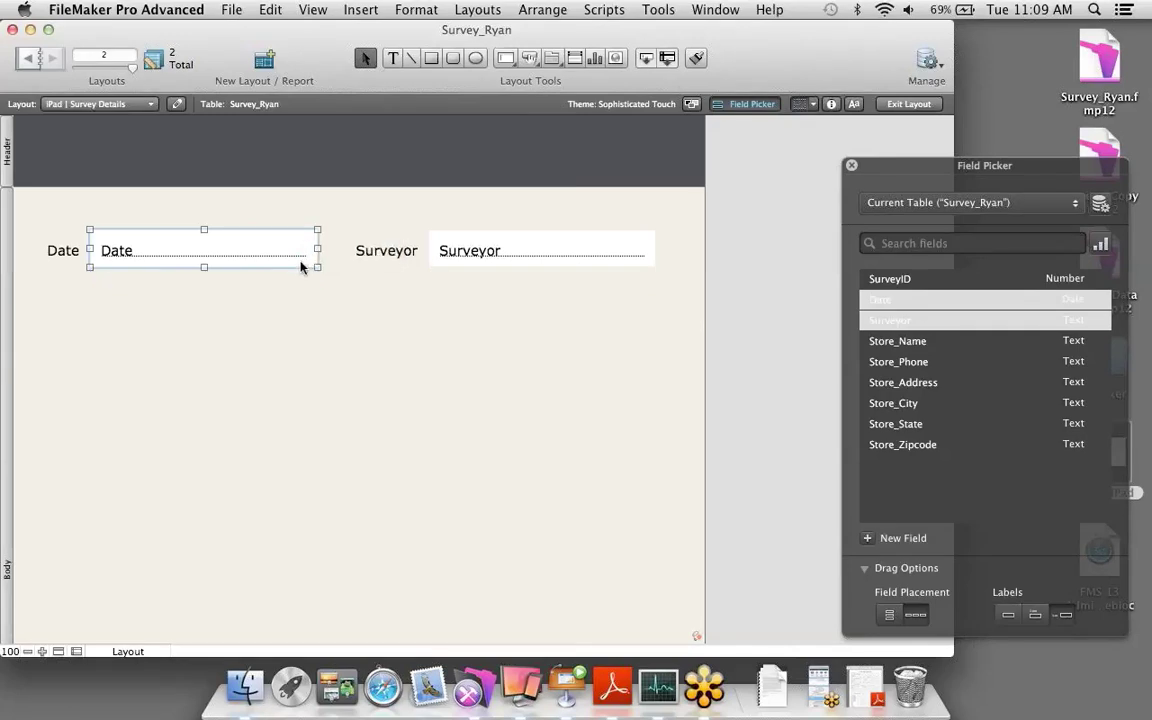
pyautogui.moveTo(230, 254); pyautogui.dragTo(229, 257)
pyautogui.click(221, 316)
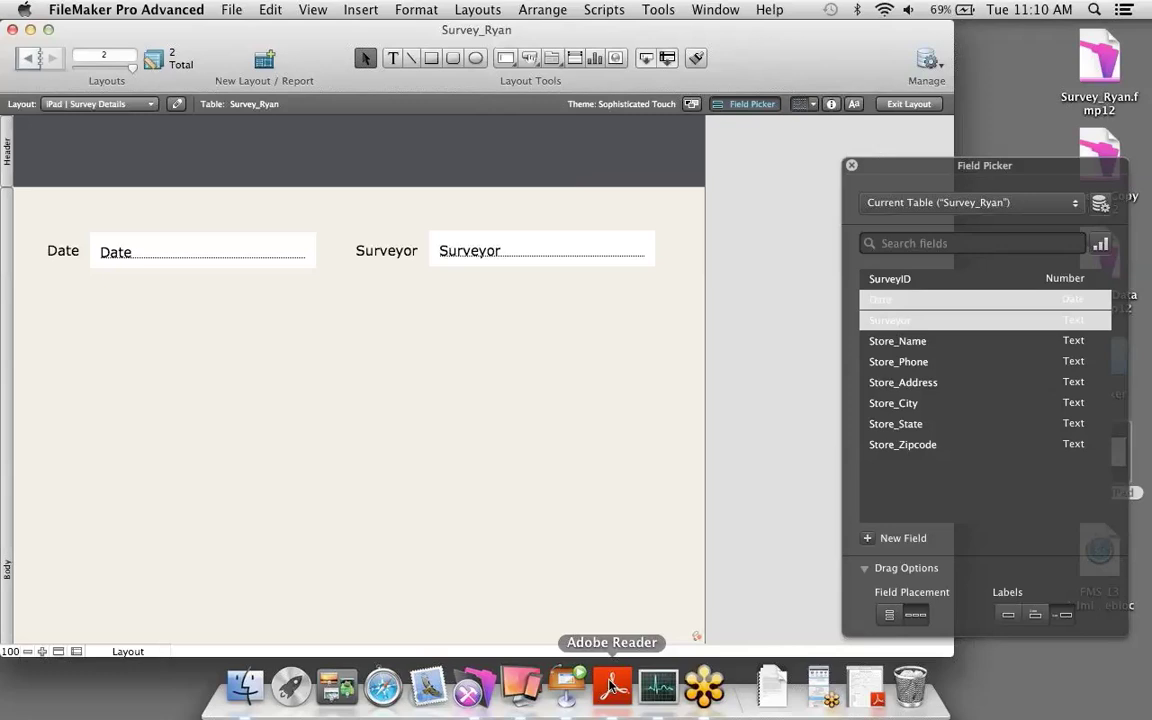
pyautogui.click(778, 688)
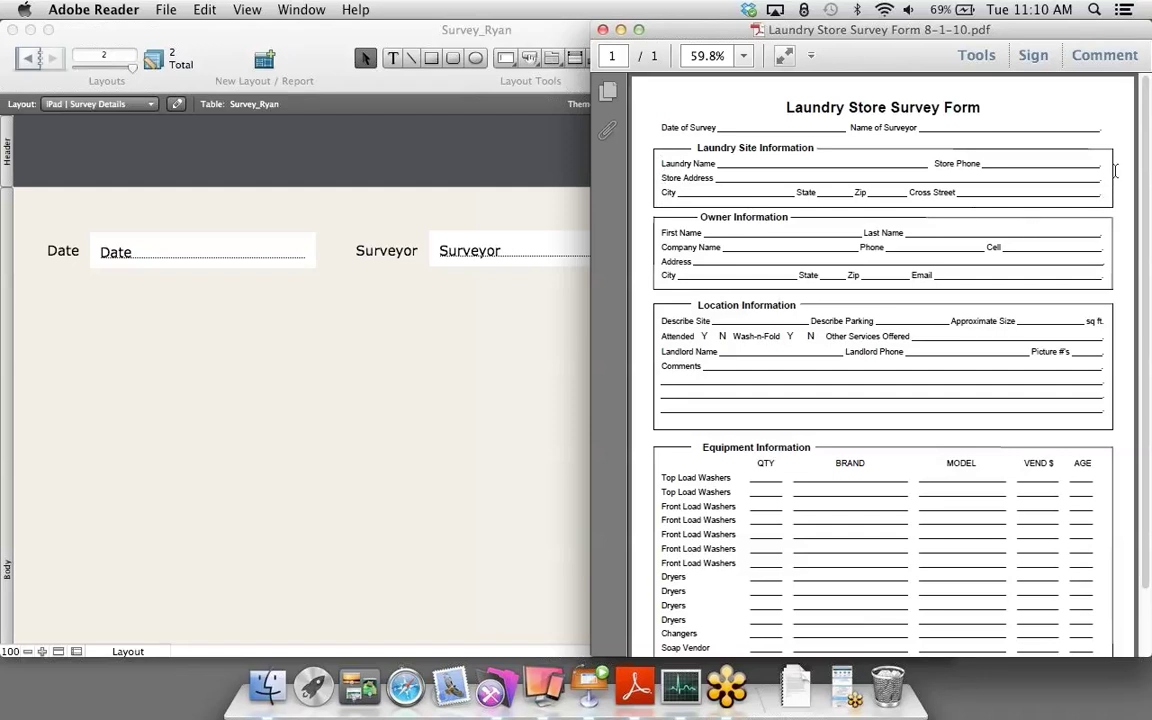
pyautogui.click(620, 30)
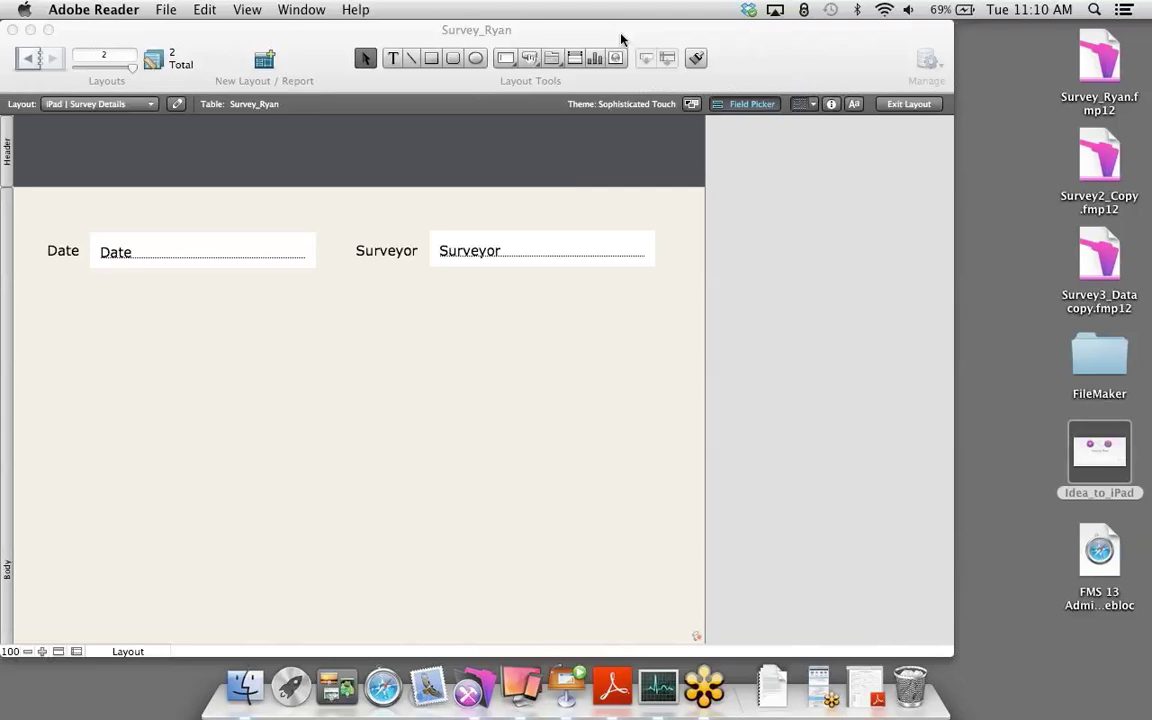
pyautogui.click(442, 31)
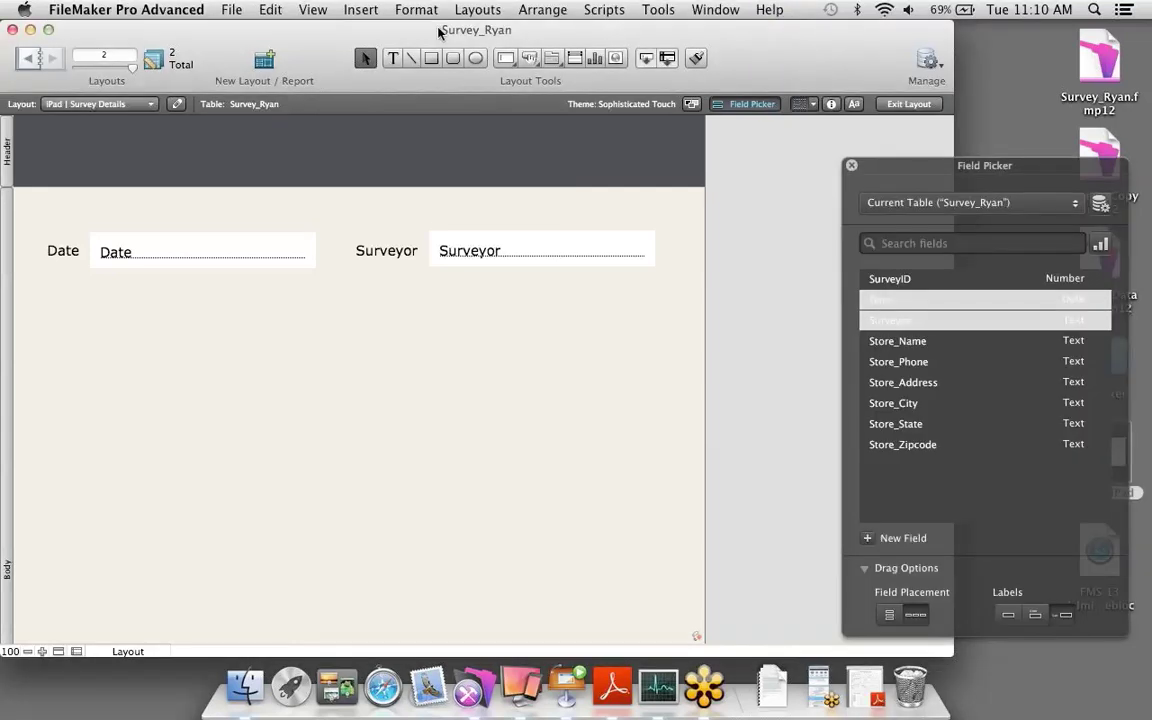
# - Draw a large rectangle below the Date and Surveyor fields, reaching the left edge
pyautogui.click(431, 58)
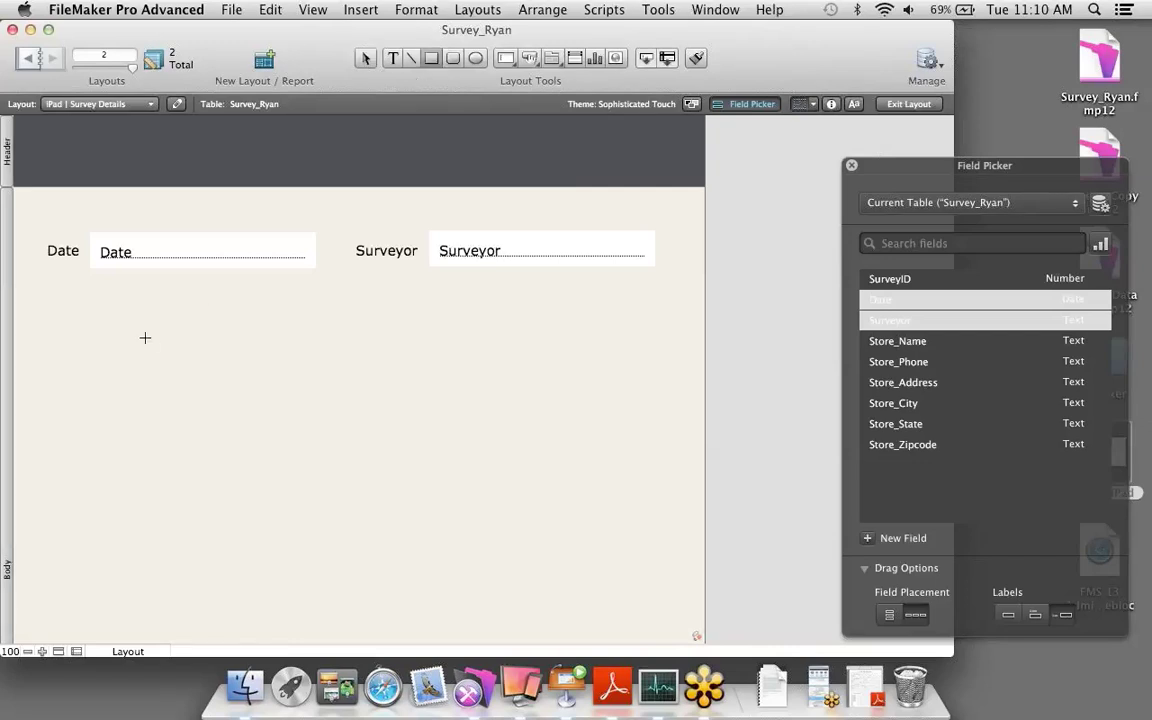
pyautogui.moveTo(47, 314)
pyautogui.mouseDown()
pyautogui.moveTo(126, 332)
pyautogui.moveTo(216, 398)
pyautogui.moveTo(691, 539)
pyautogui.mouseUp()
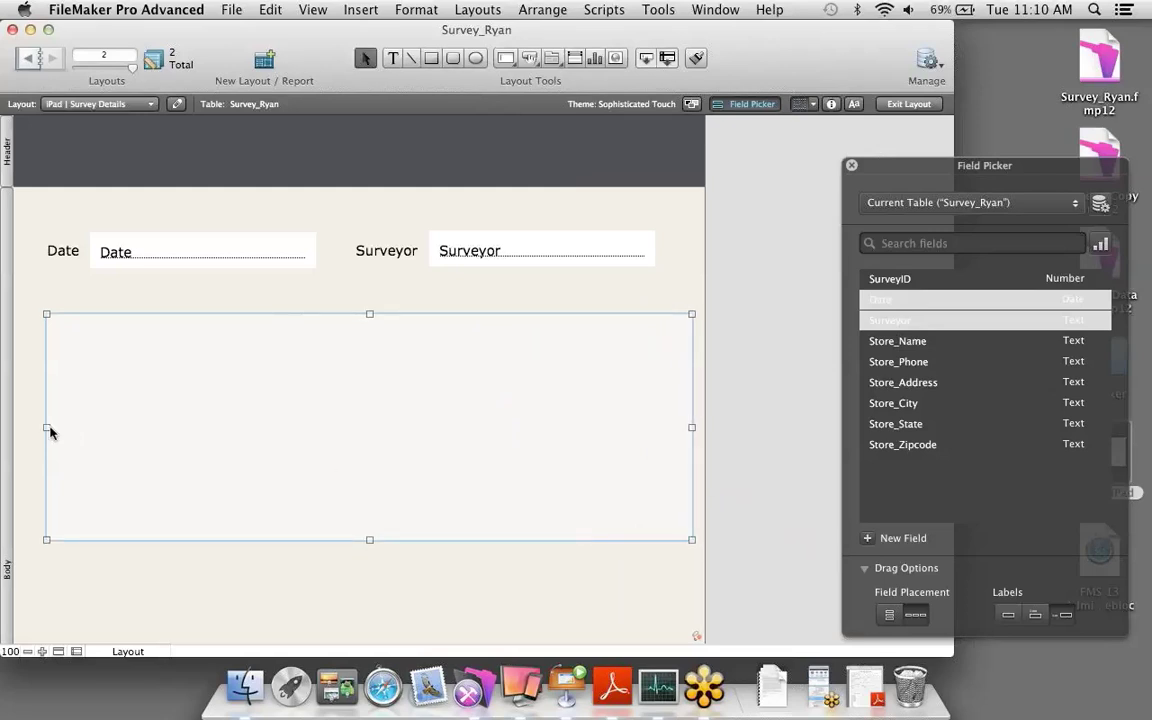
pyautogui.moveTo(48, 427); pyautogui.dragTo(27, 427)
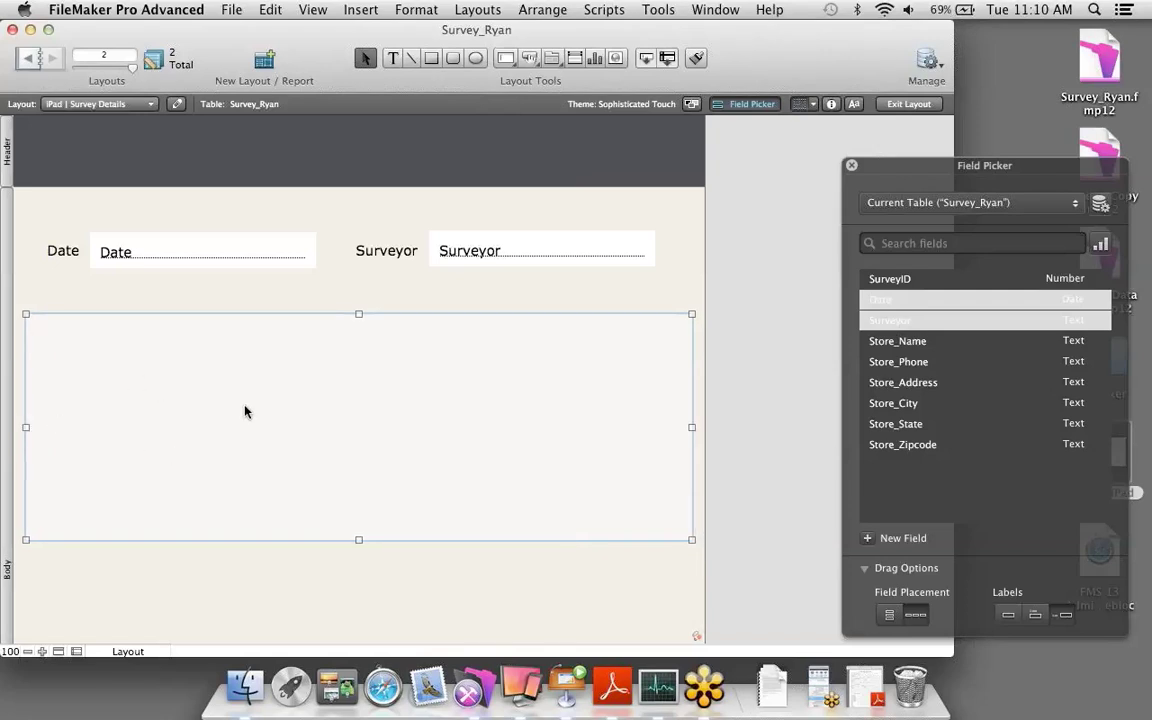
# - Give the rectangle no fill and a solid black 2 pt border
pyautogui.click(831, 105)
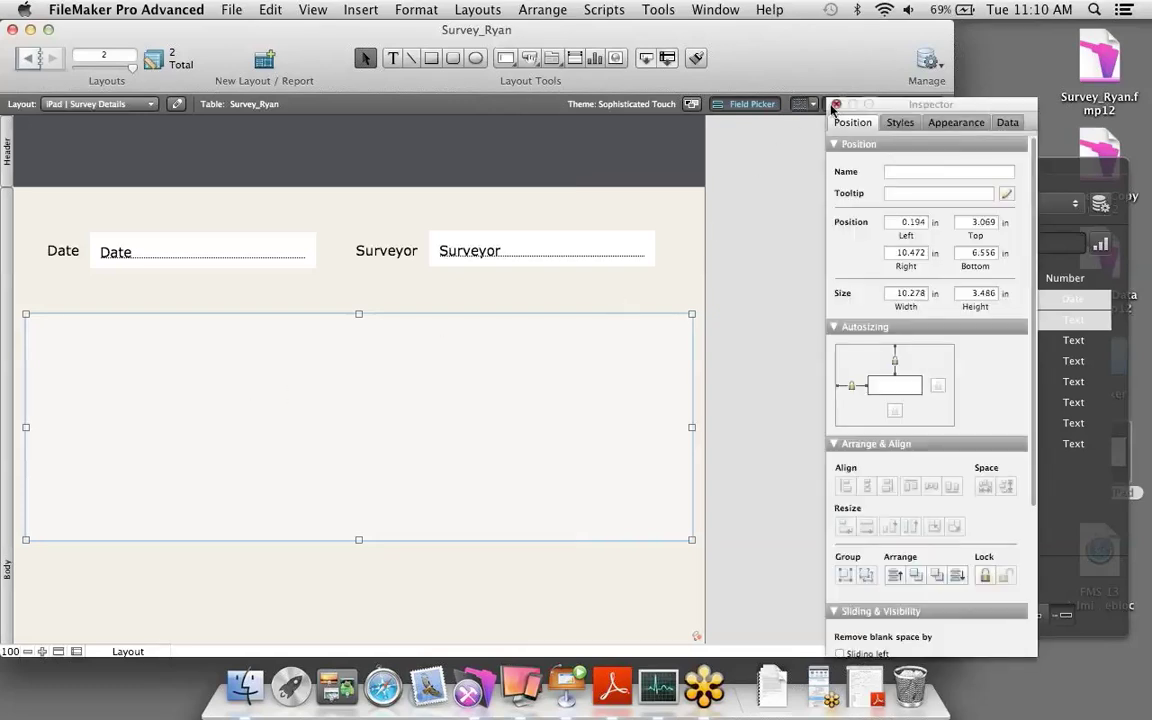
pyautogui.click(939, 123)
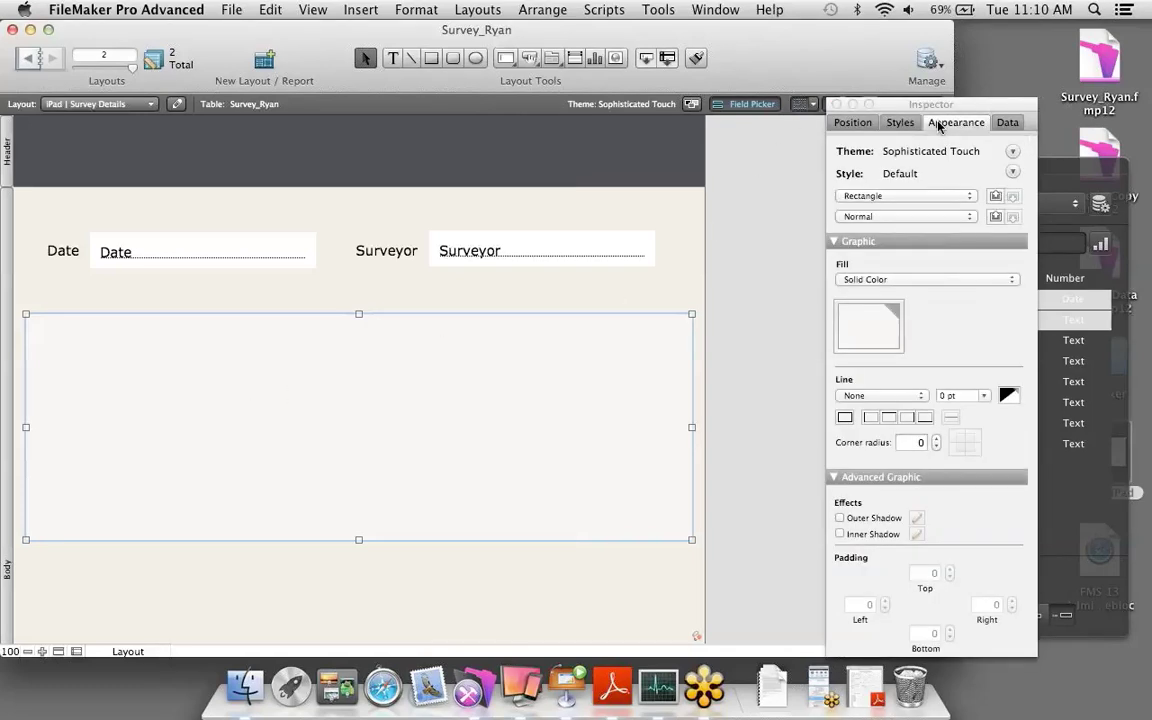
pyautogui.click(893, 279)
pyautogui.click(893, 268)
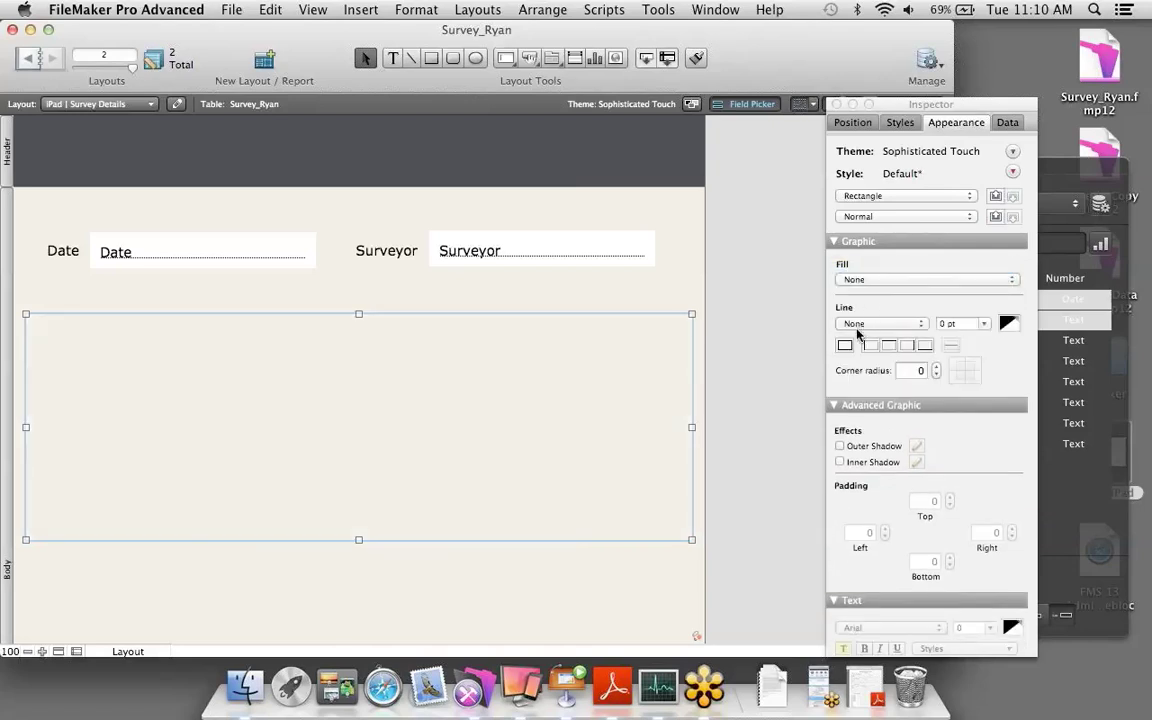
pyautogui.click(845, 346)
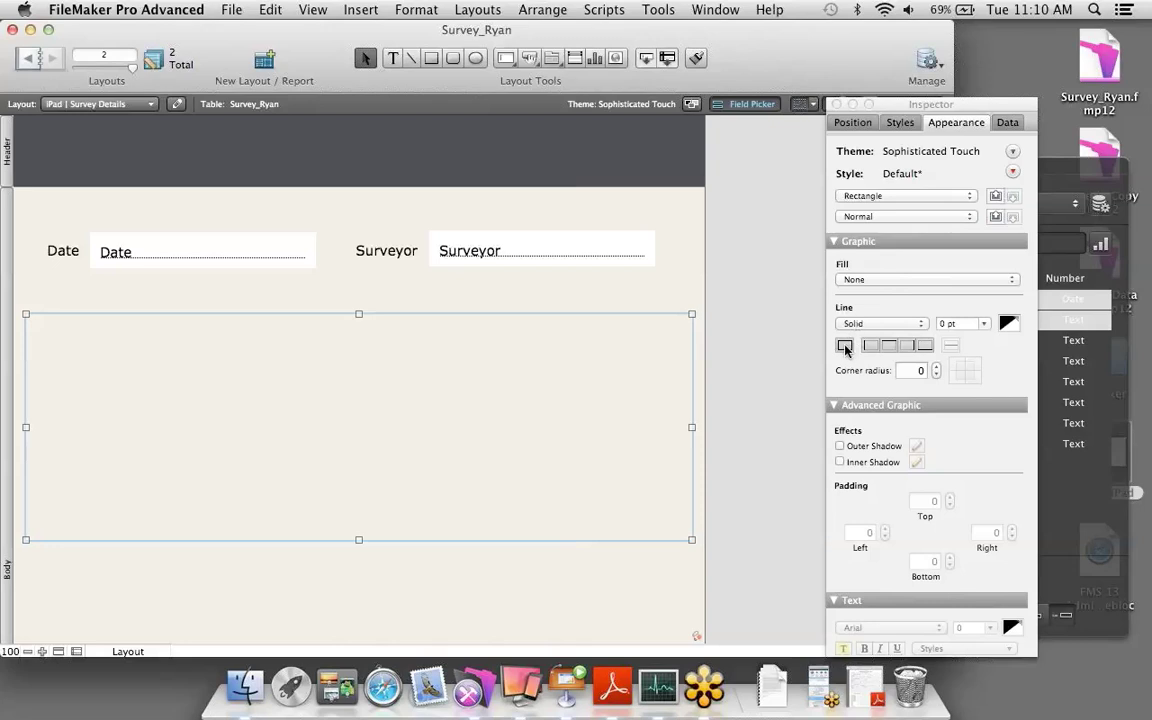
pyautogui.click(978, 324)
pyautogui.click(955, 367)
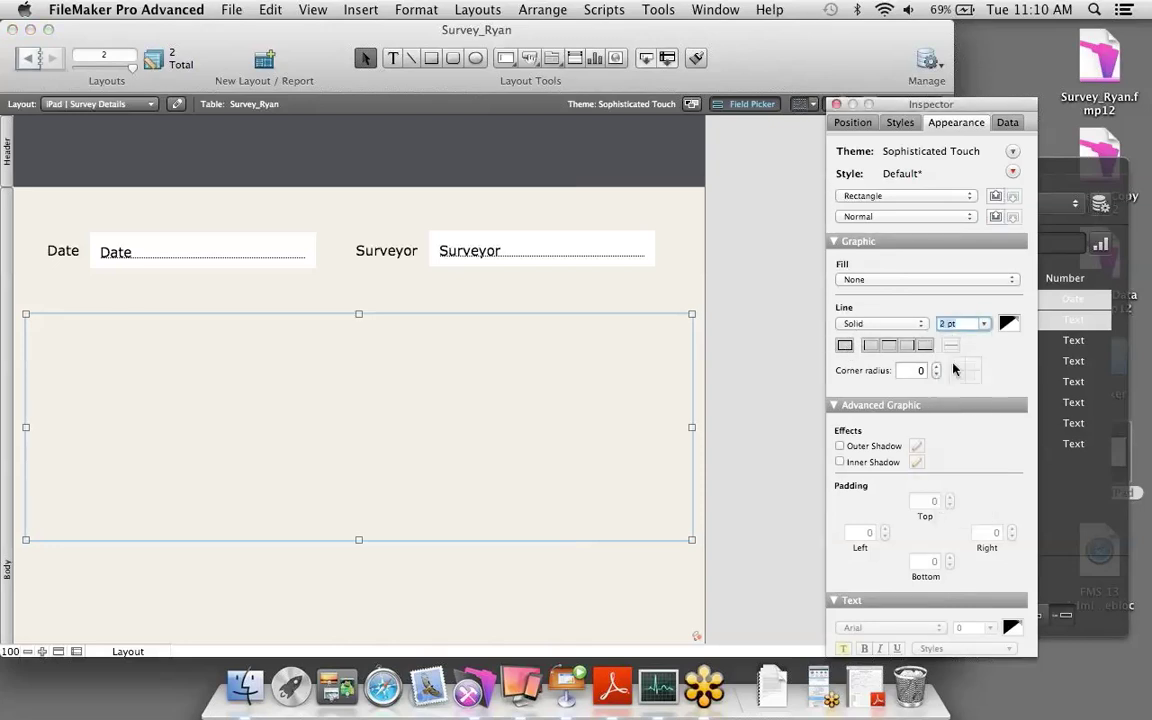
pyautogui.click(1008, 324)
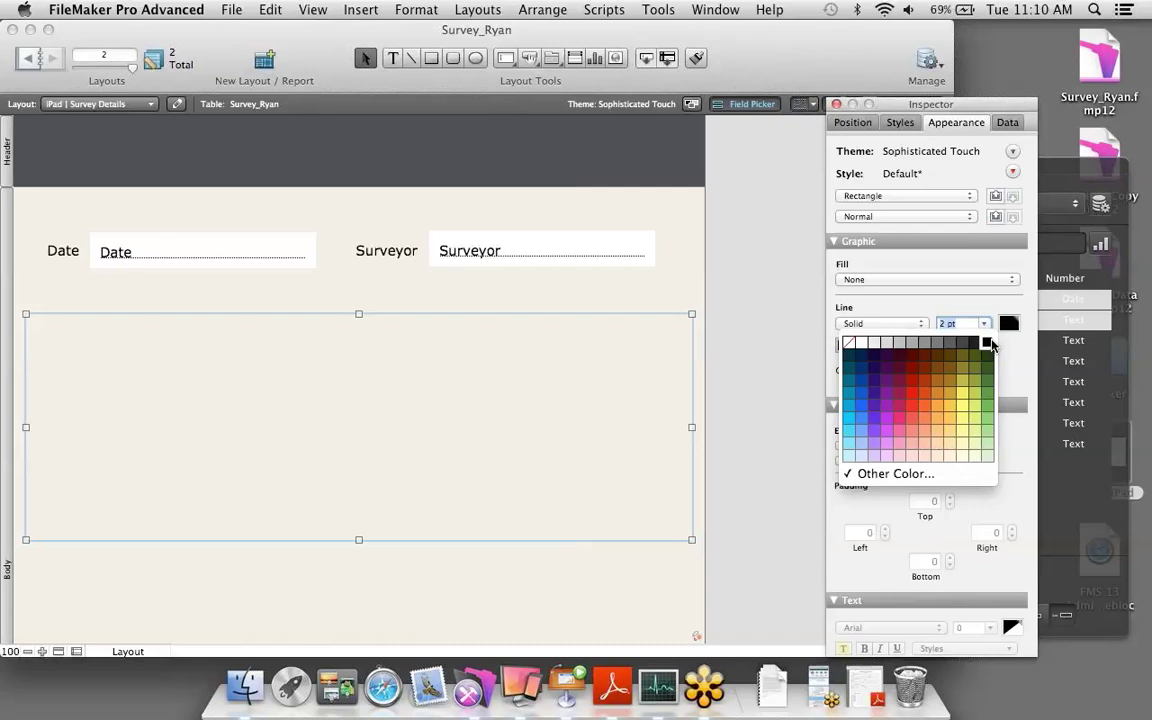
pyautogui.click(987, 343)
pyautogui.click(615, 296)
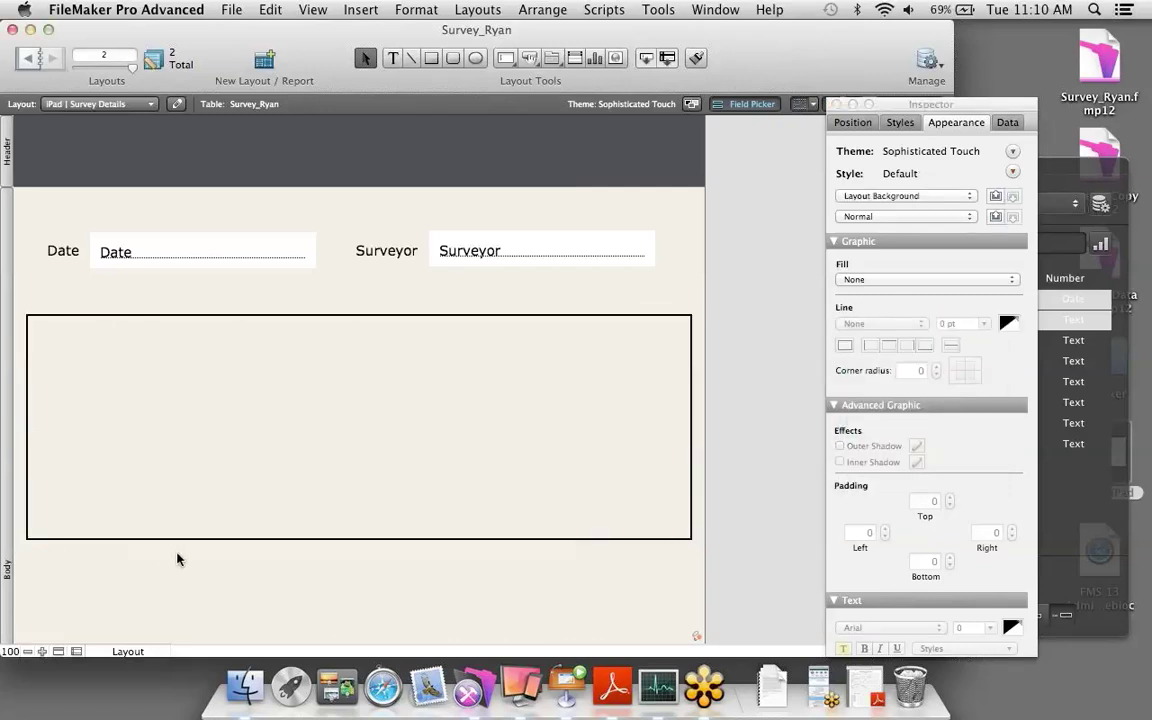
# - Add a text label reading 'Laundry Site Information'
pyautogui.click(393, 58)
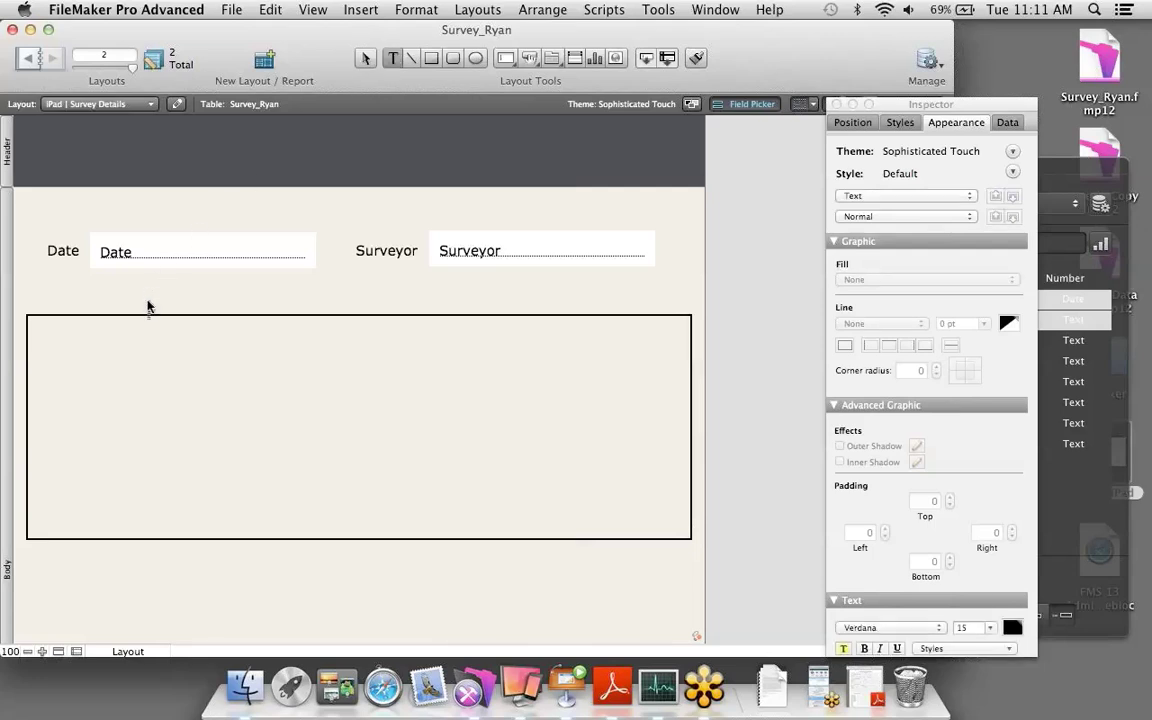
pyautogui.press('BackSpace')
pyautogui.press('BackSpace')
pyautogui.write('Saundy')
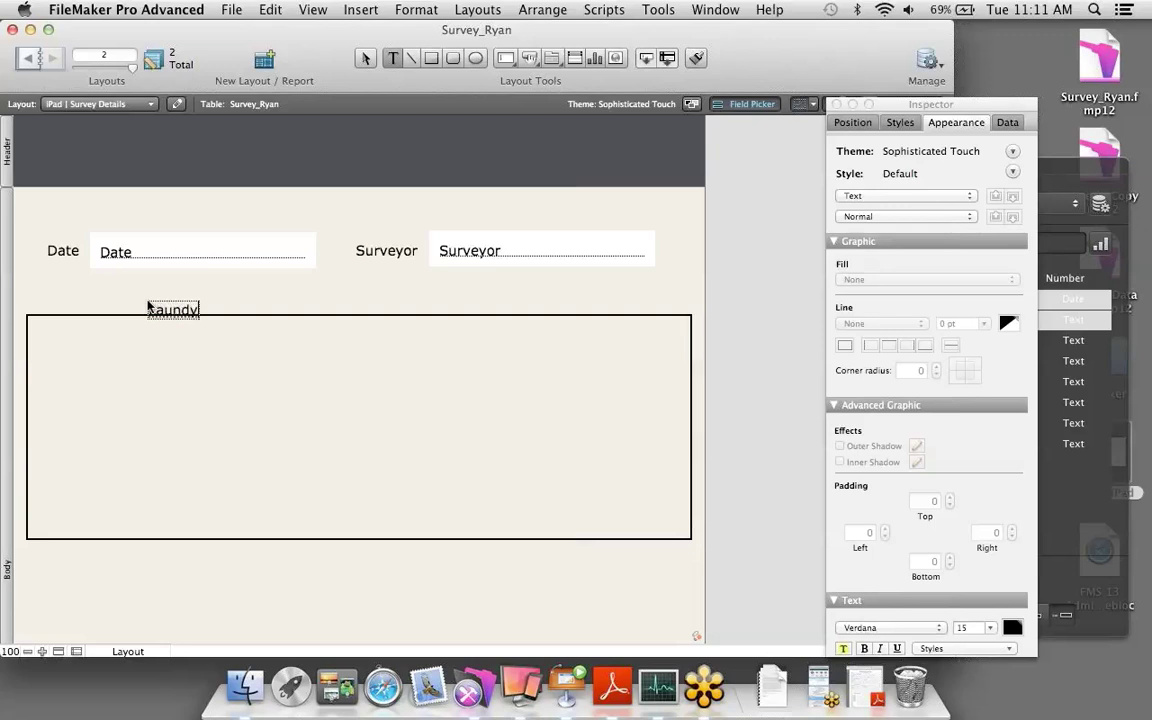
pyautogui.write('ry Site In')
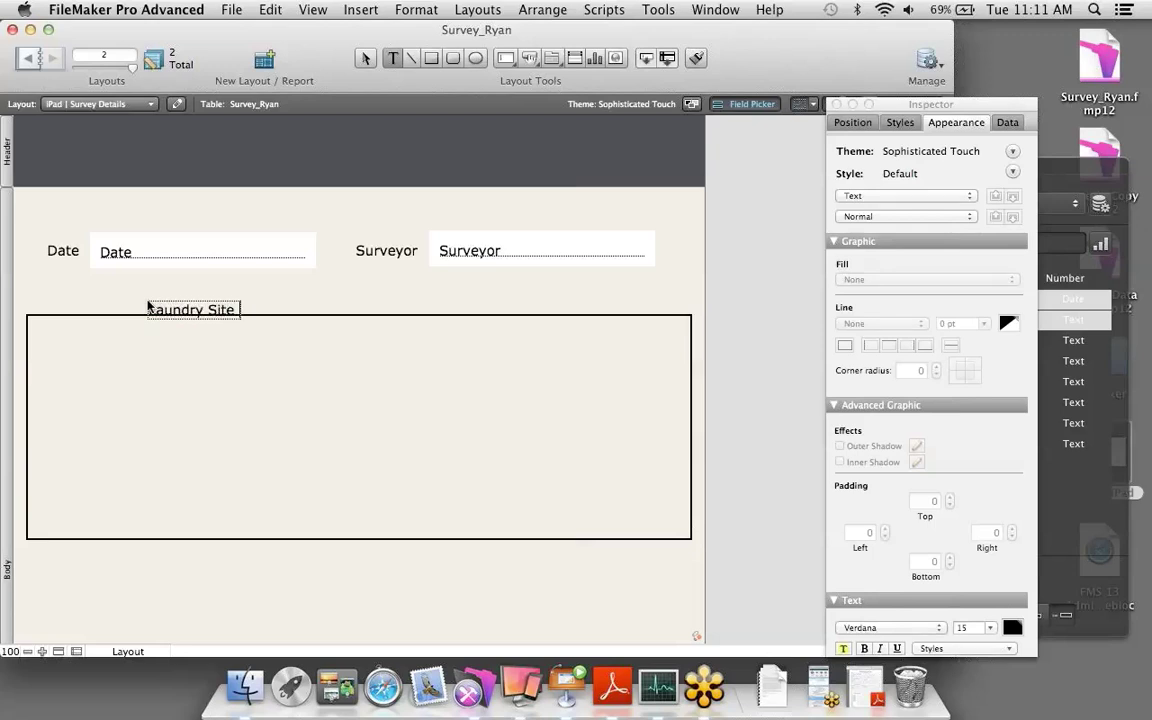
pyautogui.write('formation')
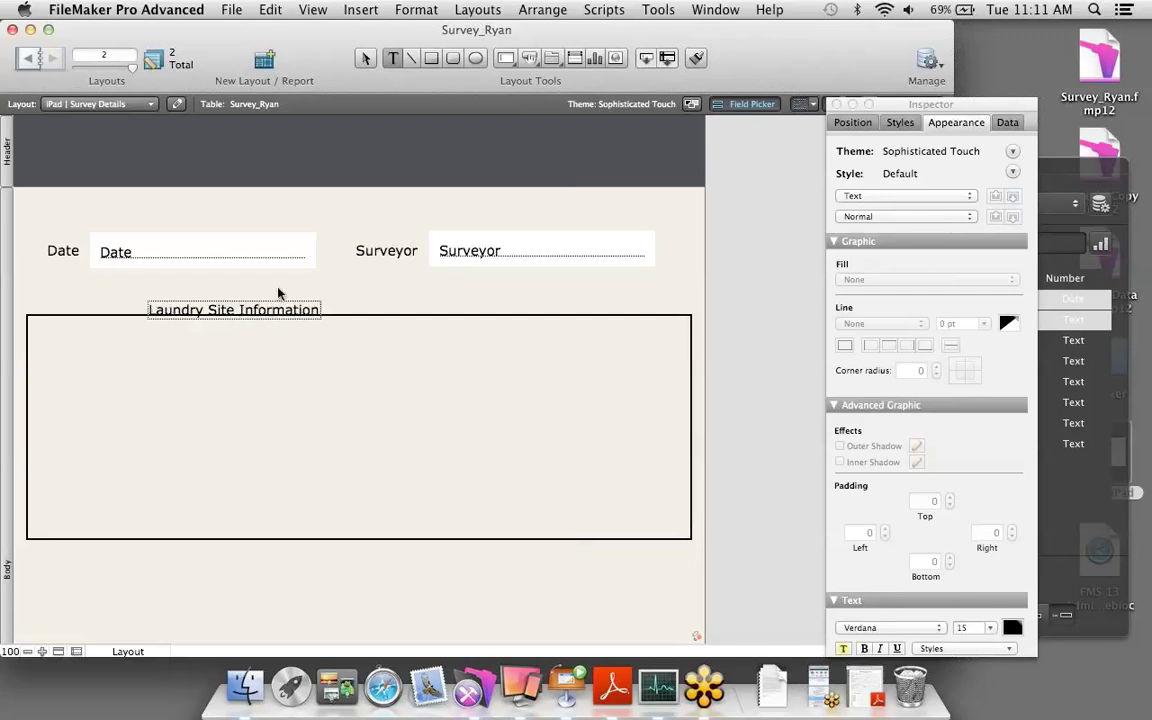
pyautogui.press('Escape')
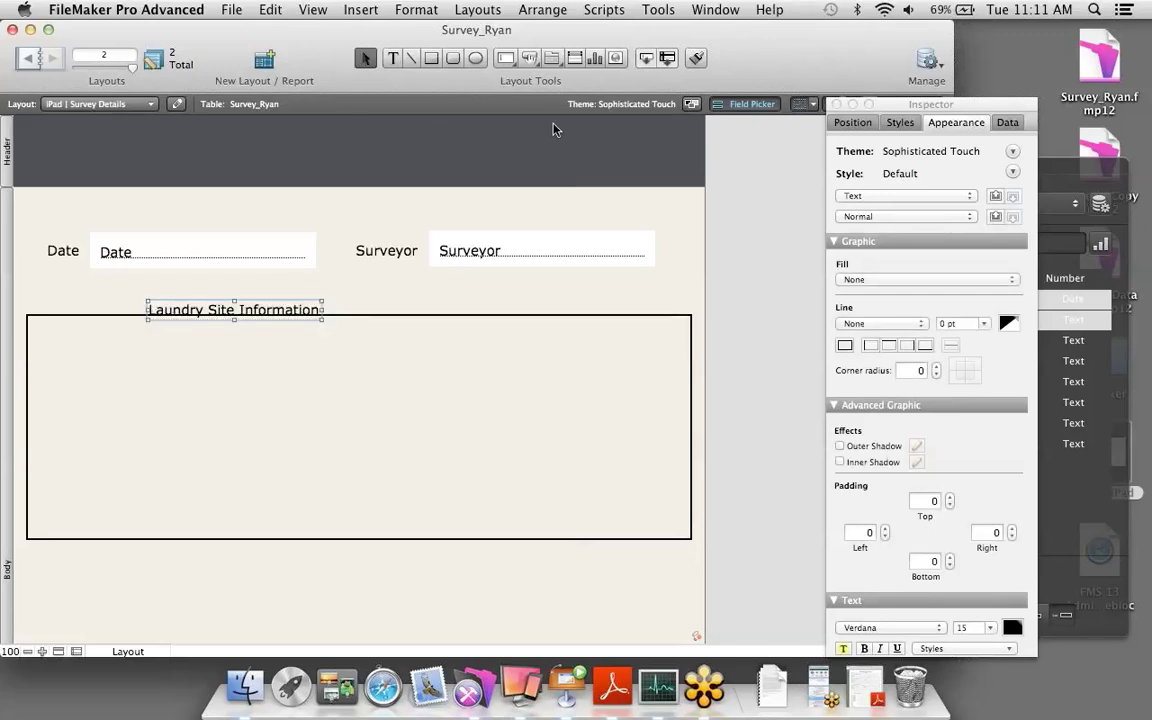
# - Format the heading as 18 pt bold
pyautogui.moveTo(890, 105); pyautogui.dragTo(944, 167)
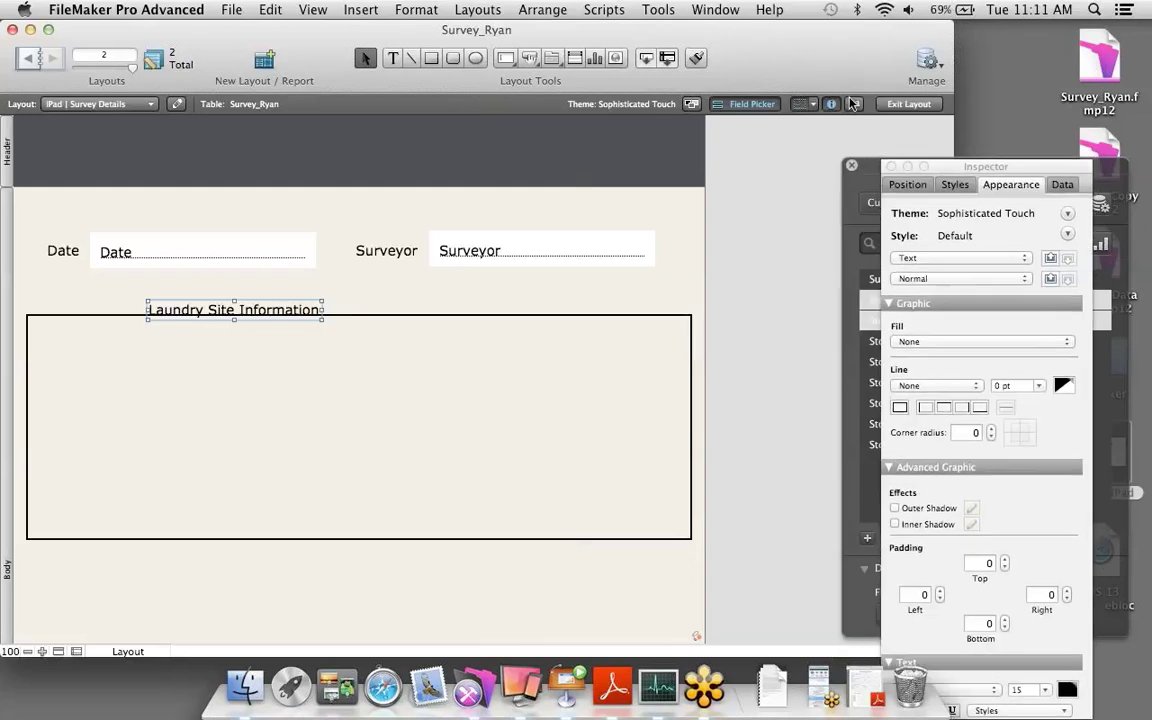
pyautogui.click(853, 104)
pyautogui.click(172, 126)
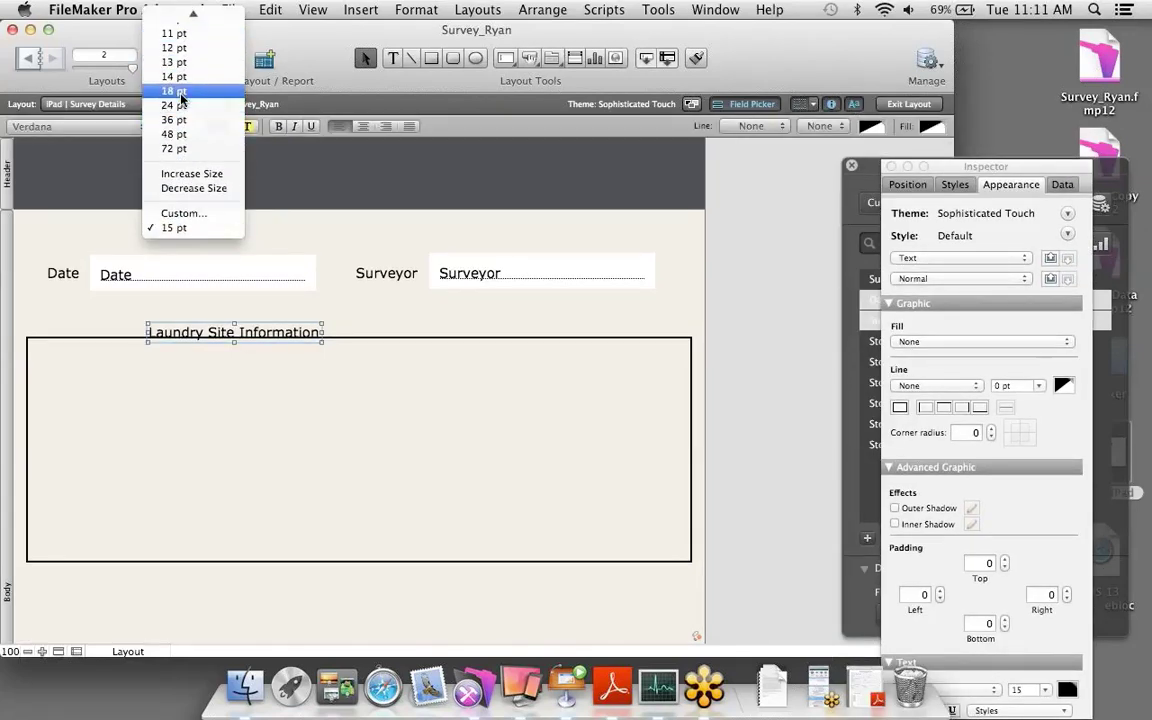
pyautogui.click(236, 92)
pyautogui.click(279, 127)
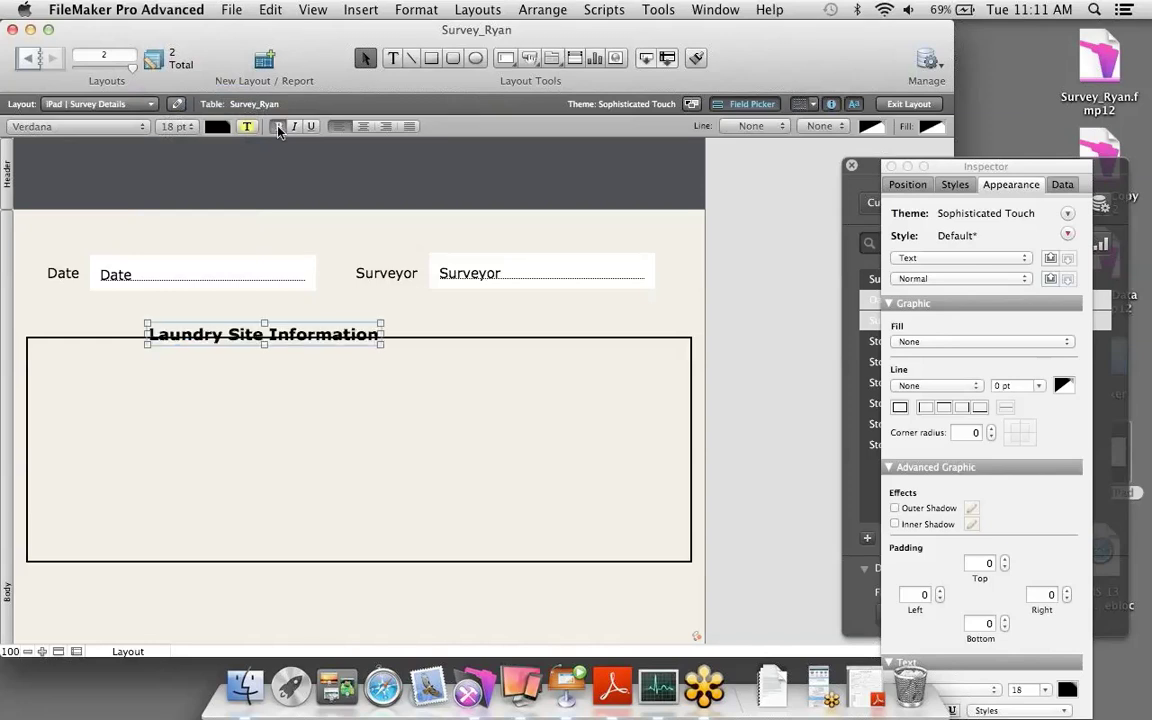
# - Move the heading left so it sits on the rectangle's top edge
pyautogui.click(395, 308)
pyautogui.click(279, 340)
pyautogui.moveTo(307, 336); pyautogui.dragTo(221, 339)
pyautogui.click(346, 318)
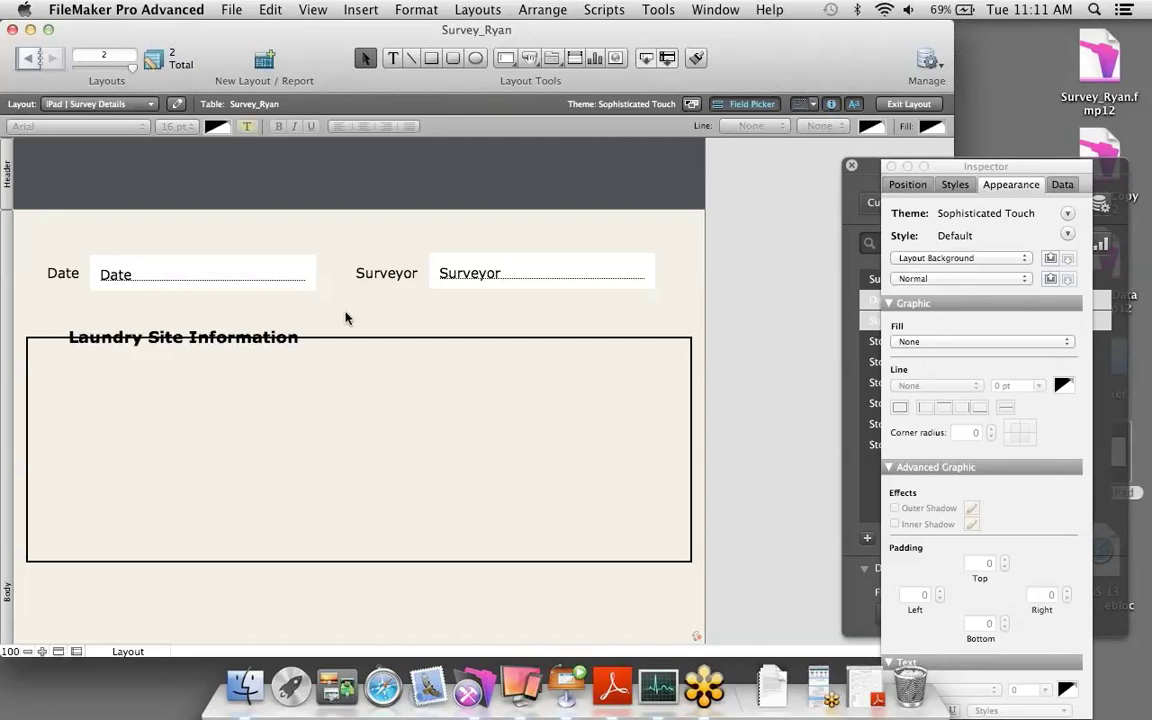
pyautogui.click(240, 343)
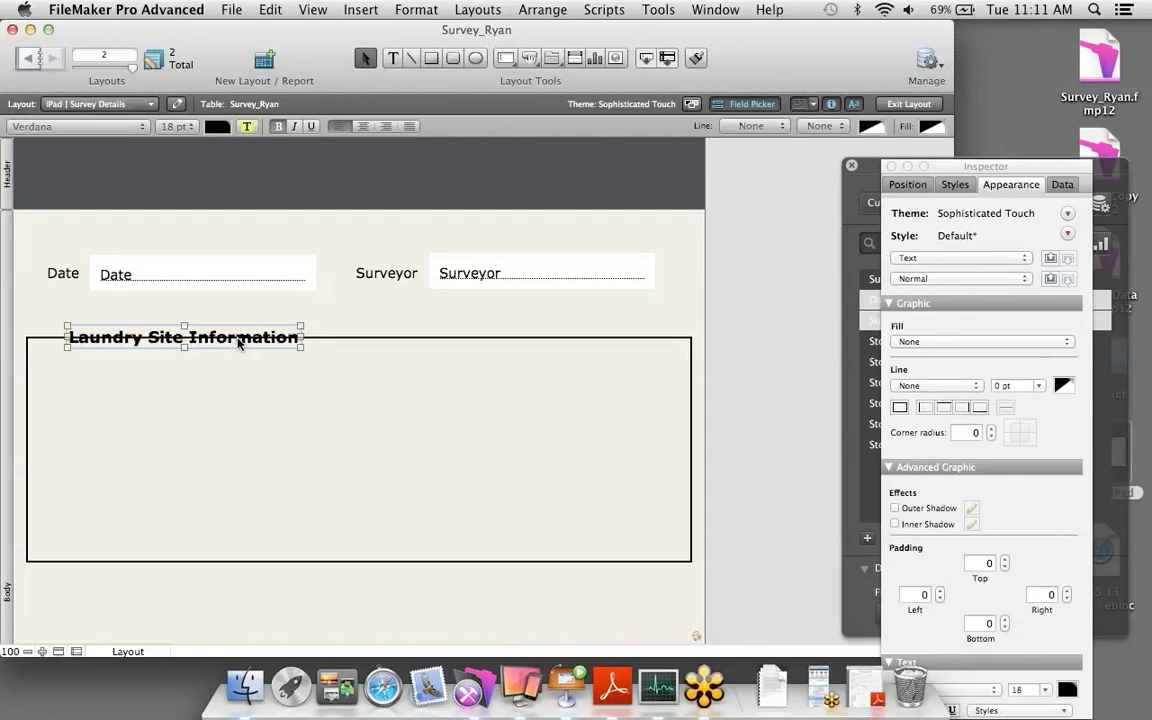
pyautogui.click(43, 311)
pyautogui.click(7, 311)
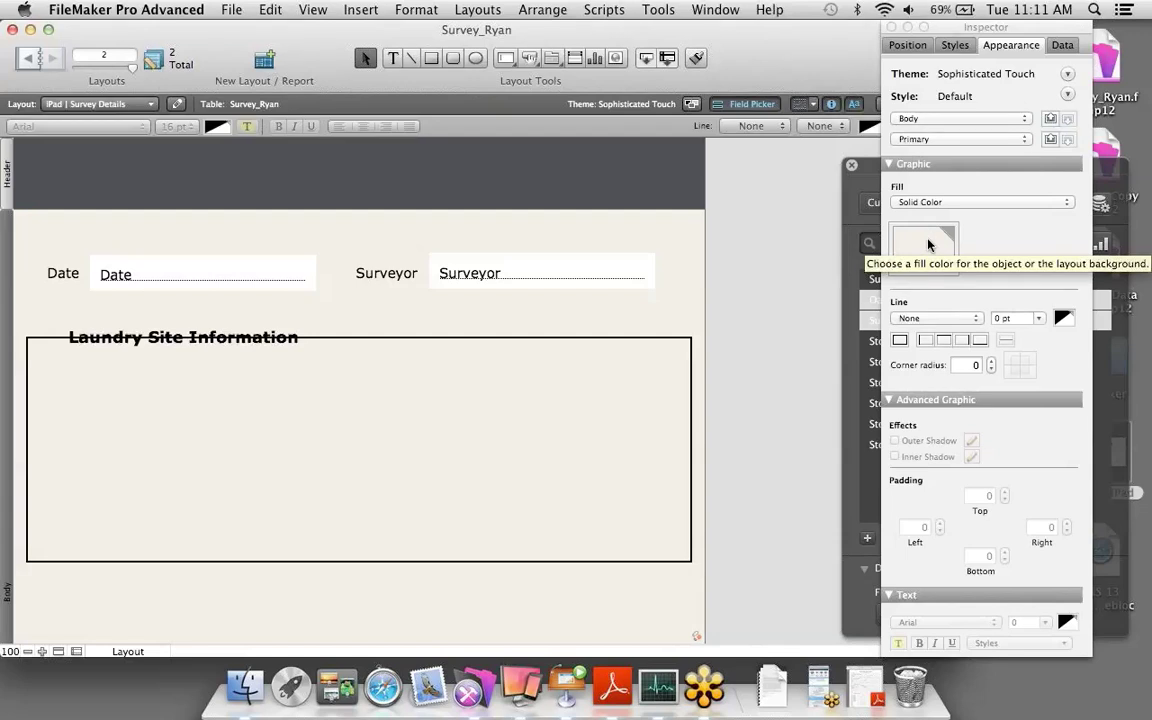
# - Give the heading a solid beige fill matching the body background and widen its box
pyautogui.click(928, 245)
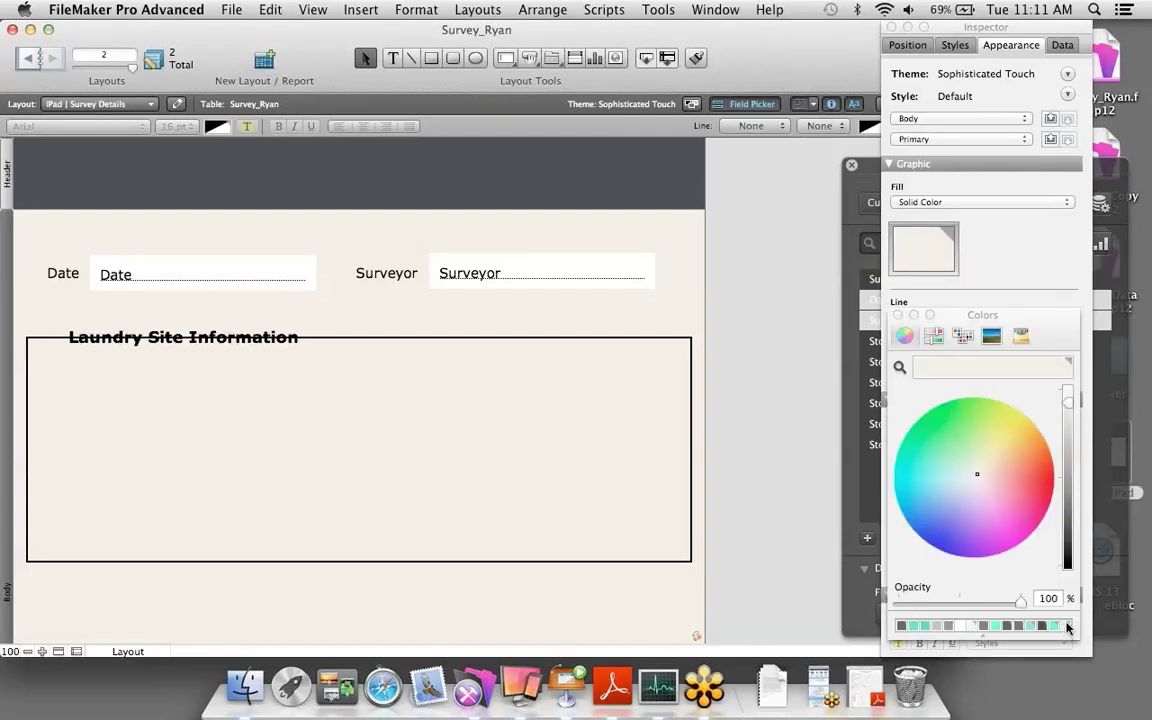
pyautogui.click(898, 315)
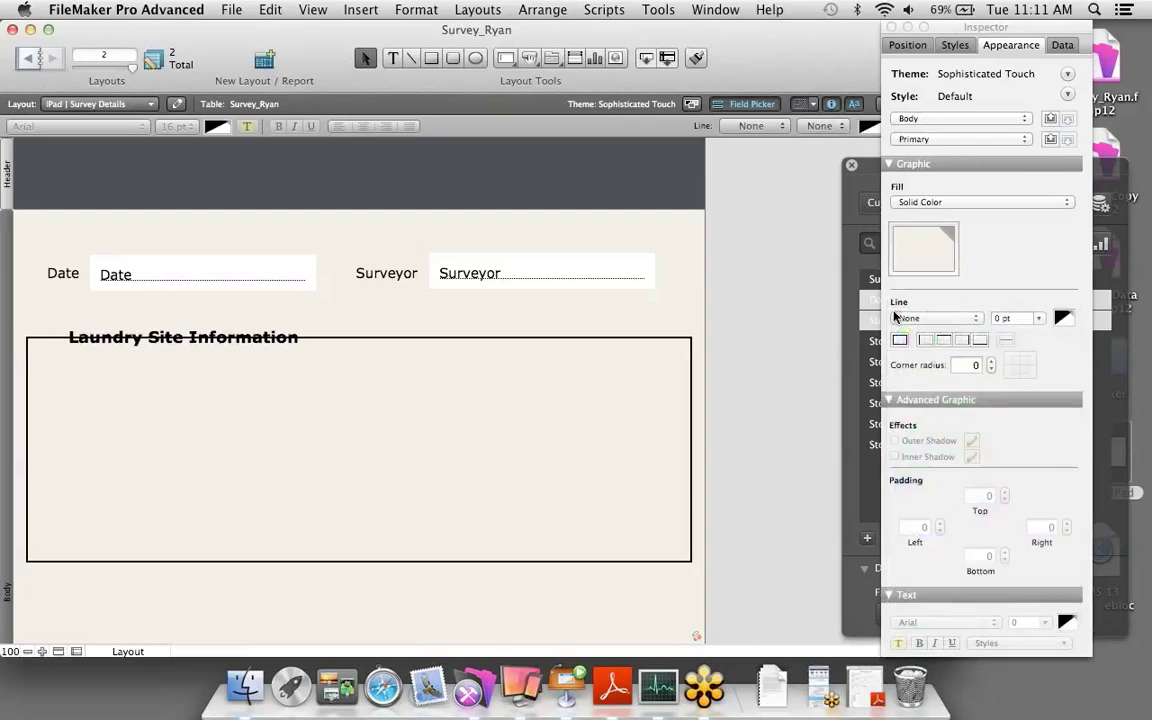
pyautogui.click(241, 339)
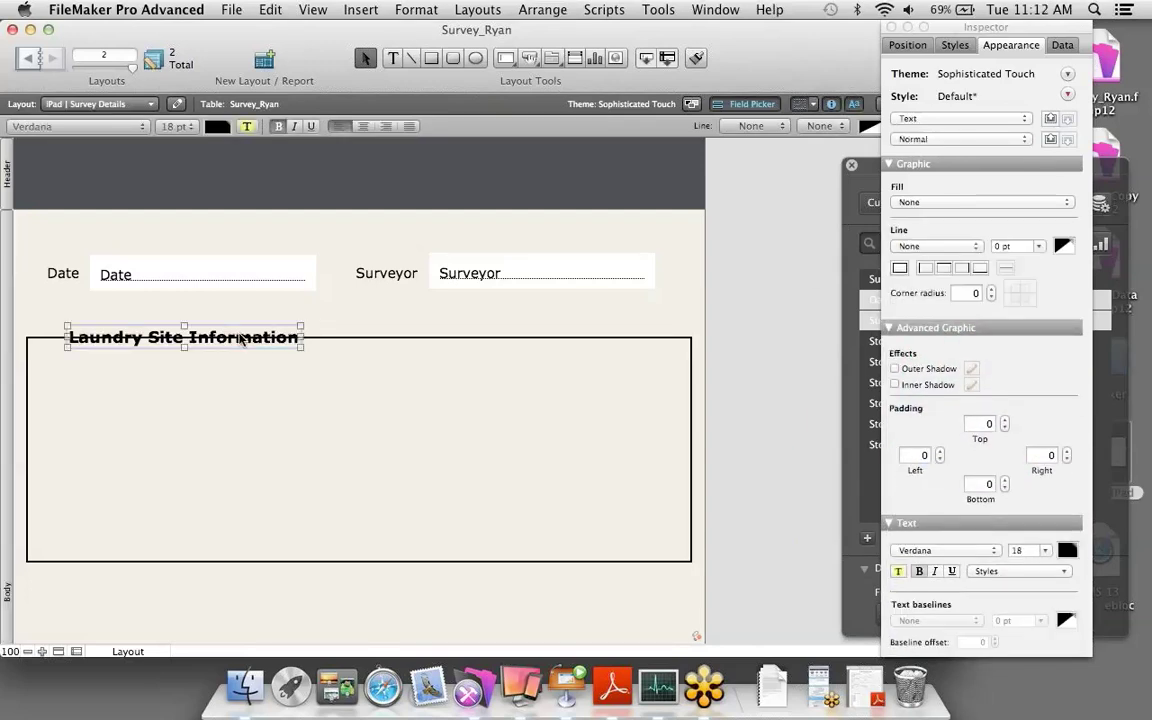
pyautogui.click(961, 204)
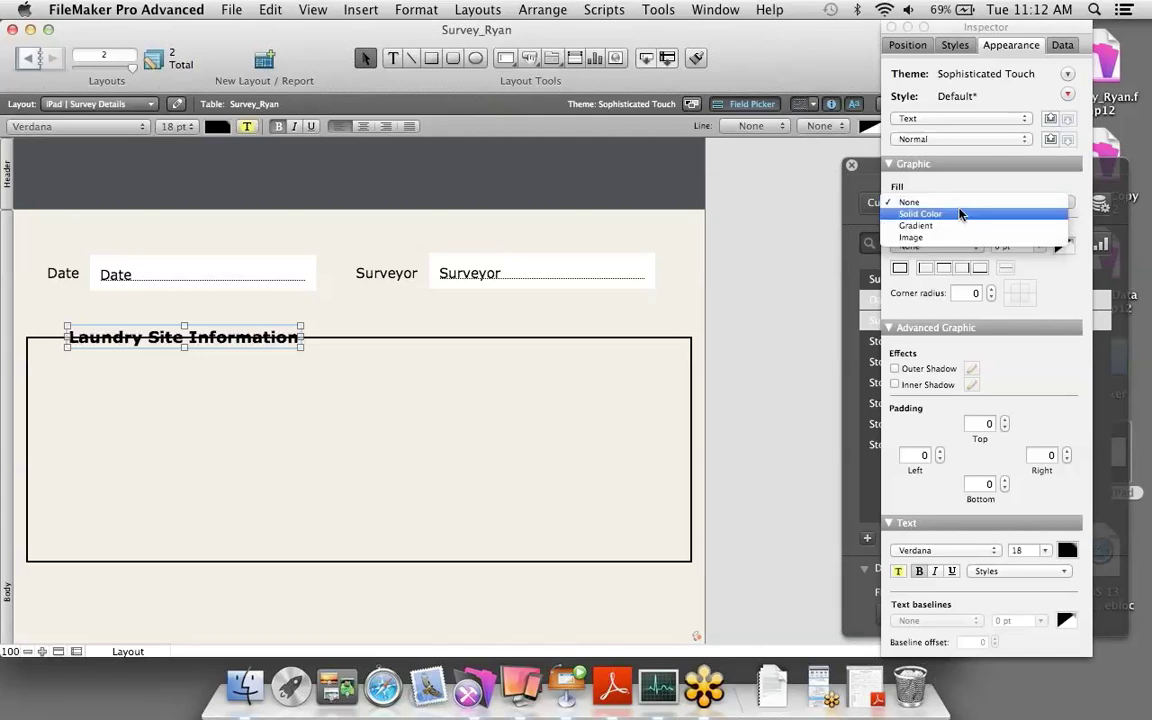
pyautogui.click(961, 215)
pyautogui.click(928, 248)
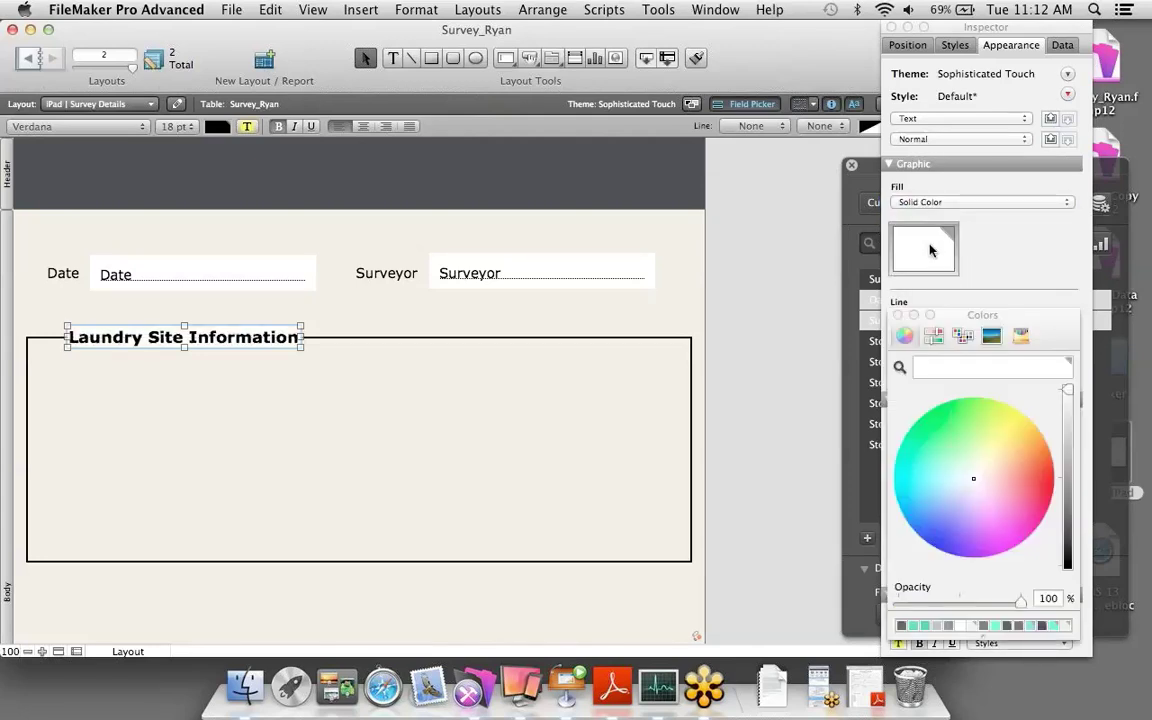
pyautogui.click(1066, 625)
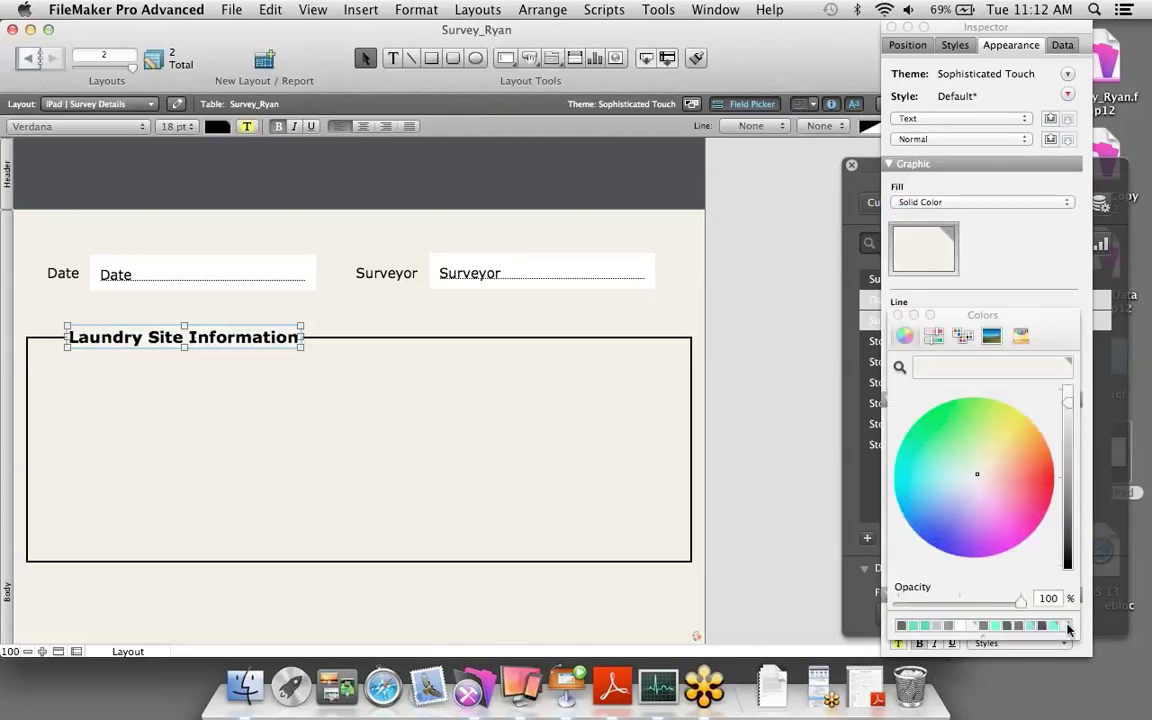
pyautogui.click(897, 315)
pyautogui.moveTo(301, 337); pyautogui.dragTo(316, 337)
pyautogui.click(347, 323)
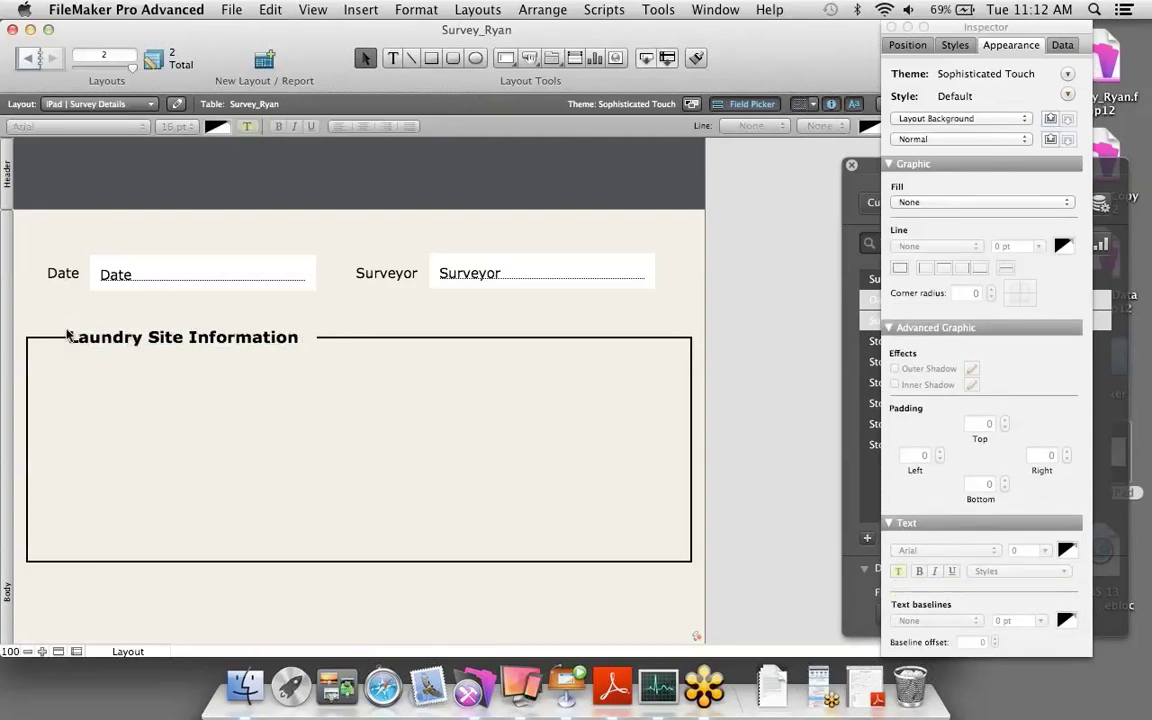
# - Raise the heading's left padding to 10 and nudge it into place over the border
pyautogui.click(306, 336)
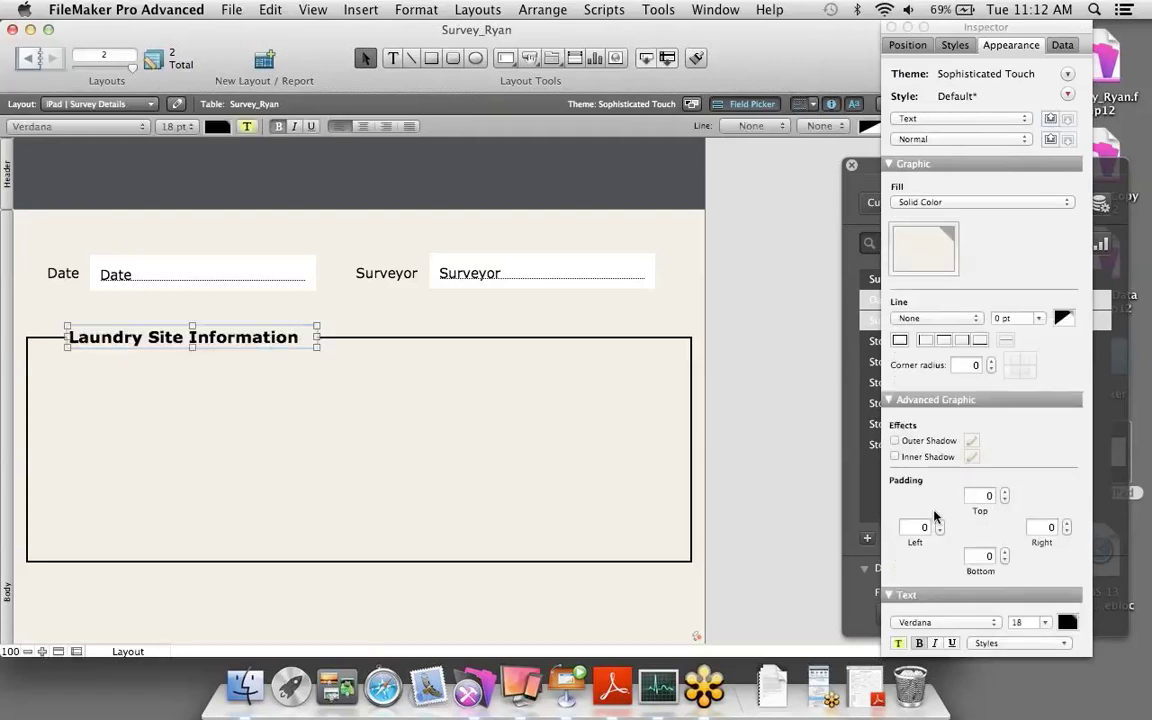
pyautogui.click(940, 523)
pyautogui.click(940, 523)
pyautogui.click(940, 523)
pyautogui.click(940, 523)
pyautogui.click(940, 523)
pyautogui.click(940, 523)
pyautogui.click(940, 523)
pyautogui.click(940, 523)
pyautogui.click(940, 523)
pyautogui.click(940, 523)
pyautogui.click(390, 330)
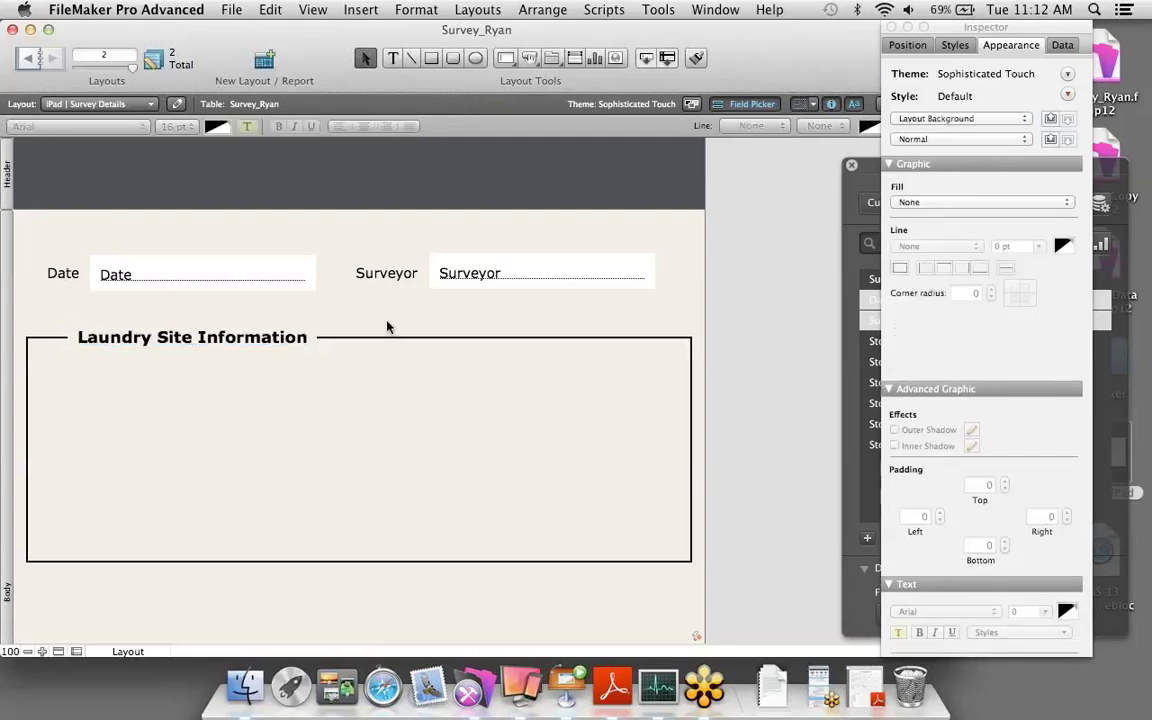
pyautogui.click(284, 345)
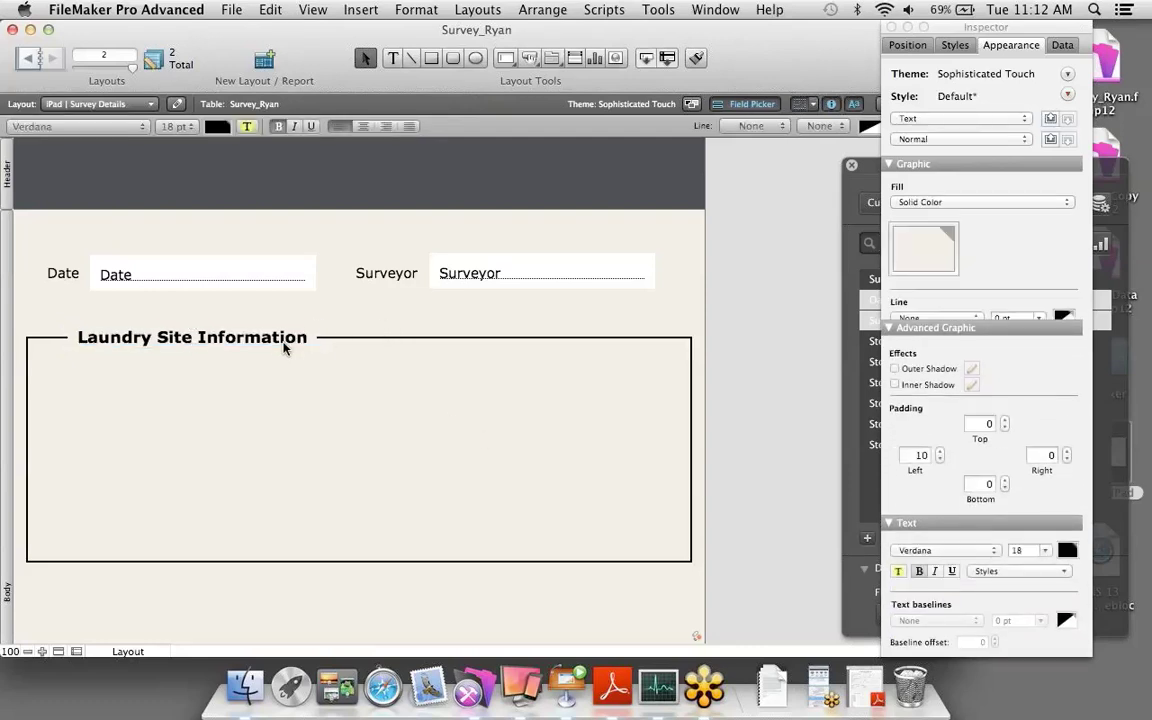
pyautogui.press('Right')
pyautogui.press('Right')
pyautogui.press('Up')
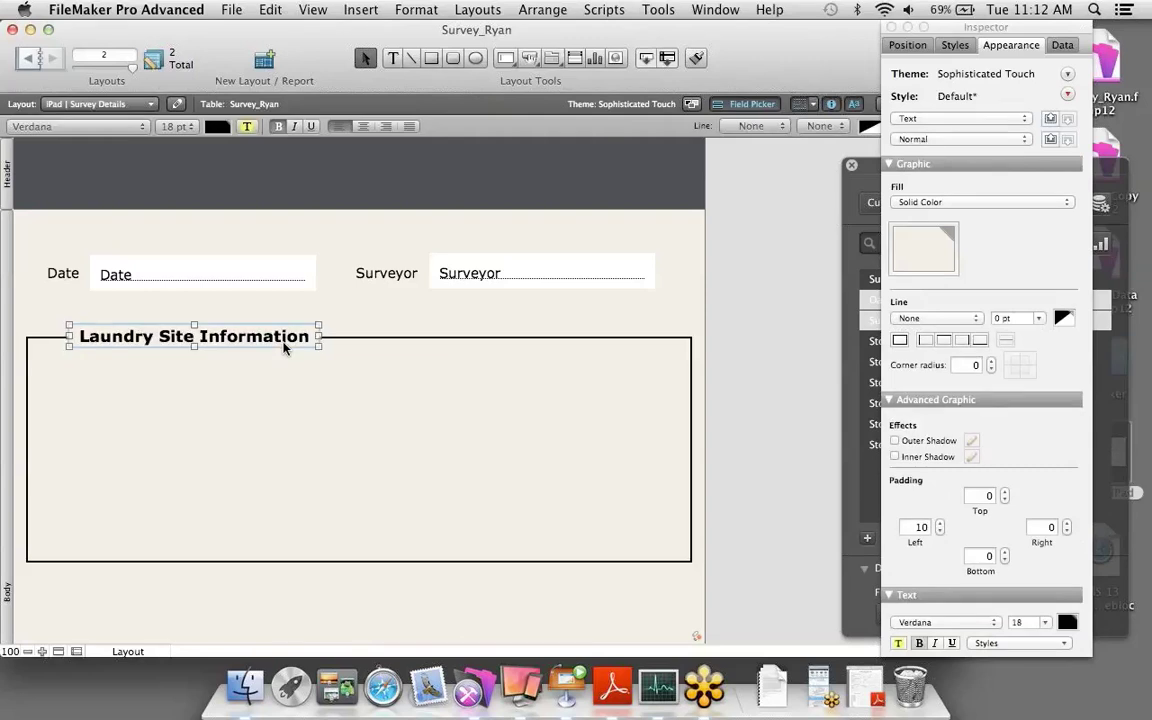
pyautogui.click(376, 320)
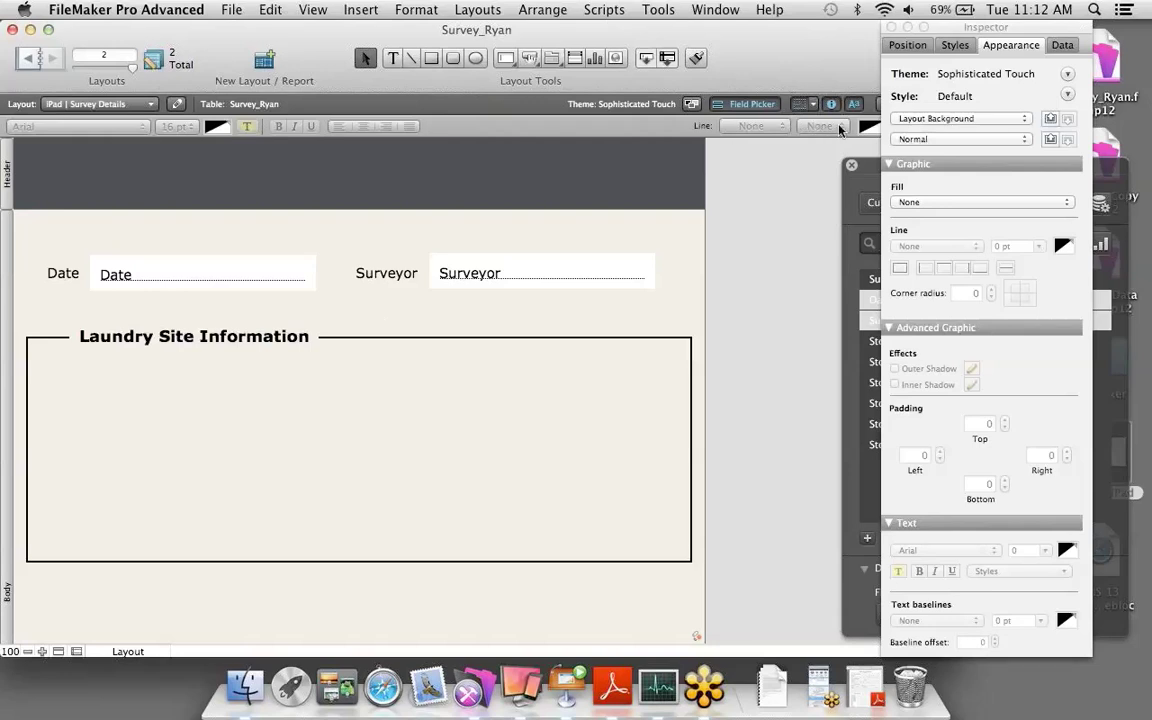
pyautogui.click(882, 168)
# - Place Store_Name and Store_Phone inside the site information box and narrow Store_Phone
pyautogui.moveTo(882, 168); pyautogui.dragTo(845, 107)
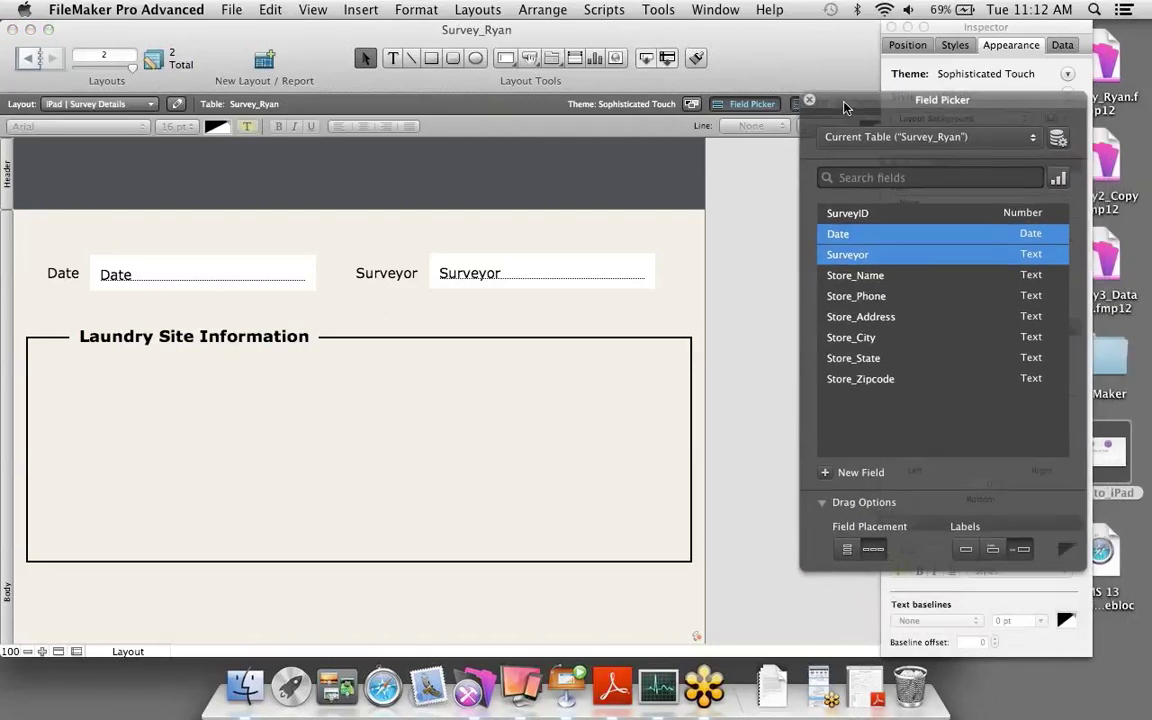
pyautogui.click(857, 279)
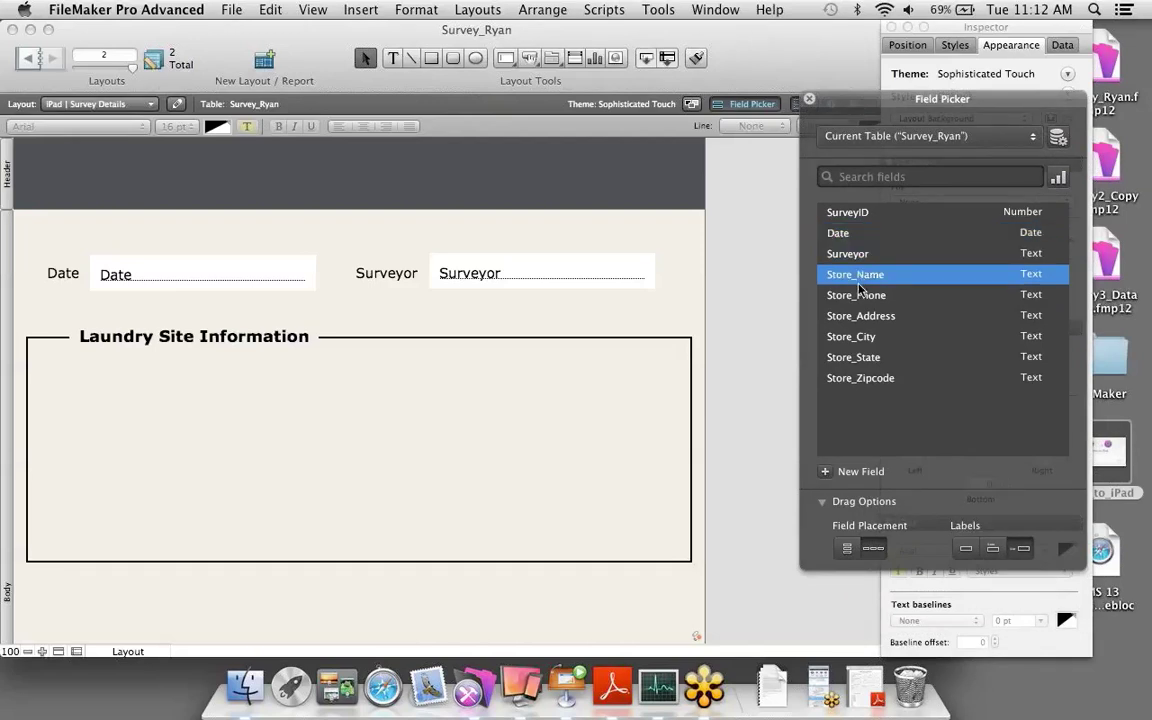
pyautogui.keyDown('shift'); pyautogui.click(857, 298); pyautogui.keyUp('shift')
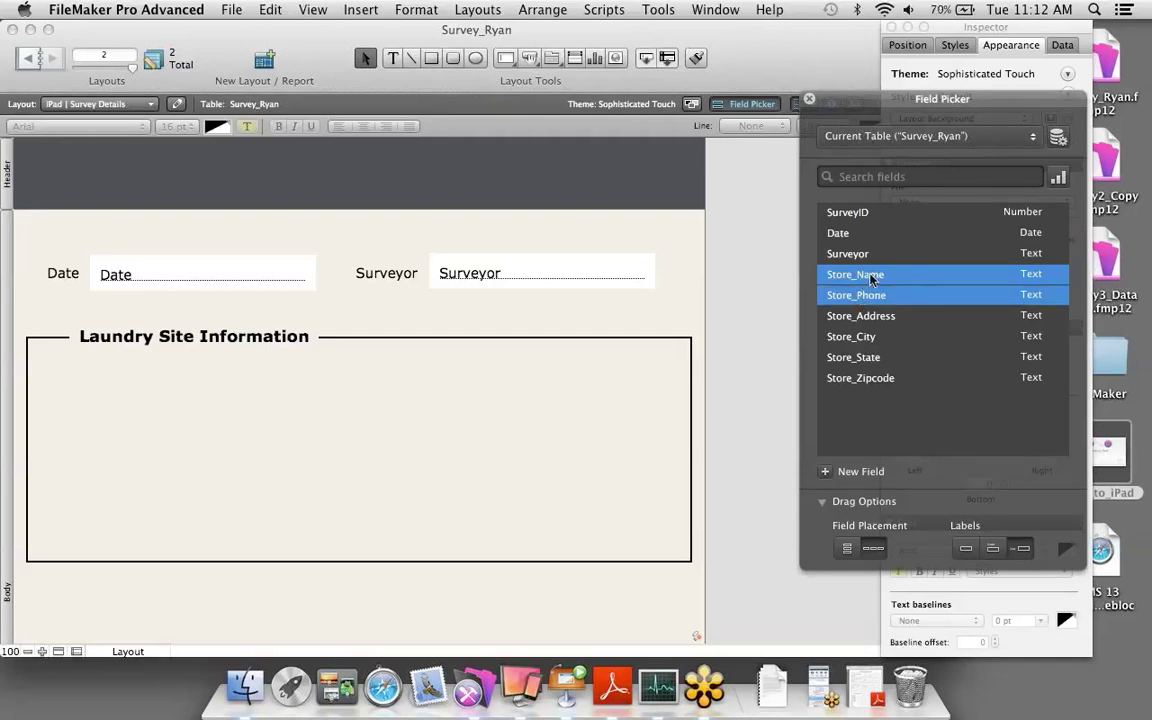
pyautogui.moveTo(870, 280); pyautogui.dragTo(79, 383)
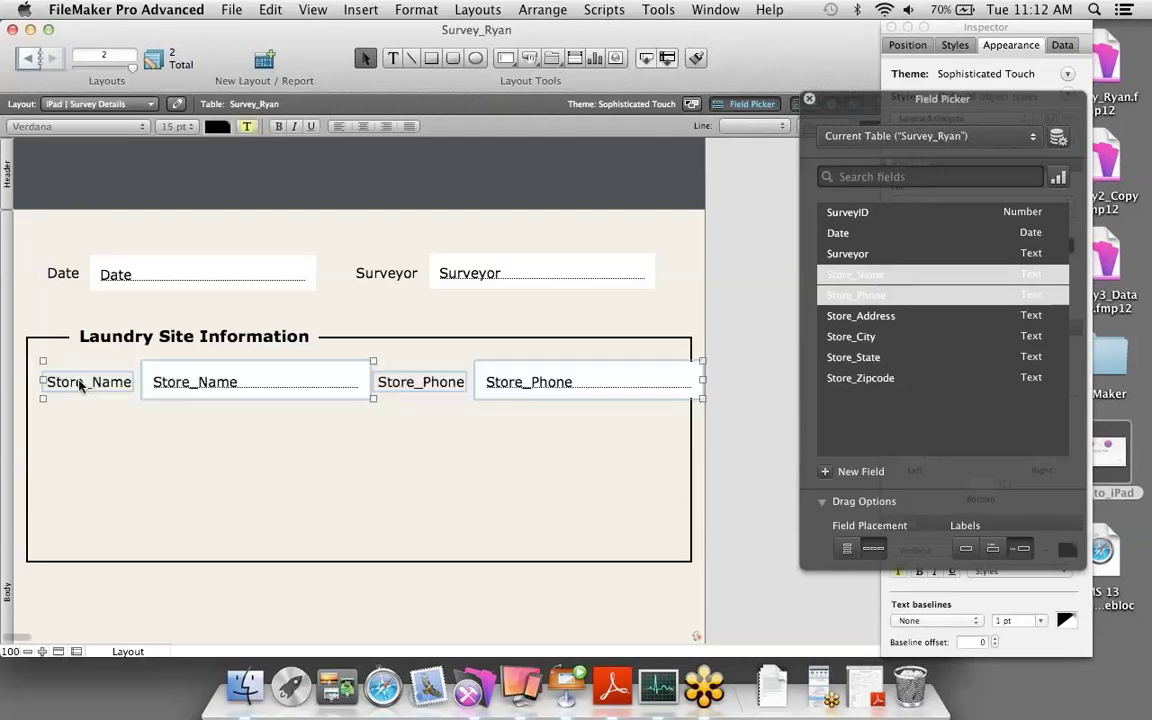
pyautogui.click(525, 381)
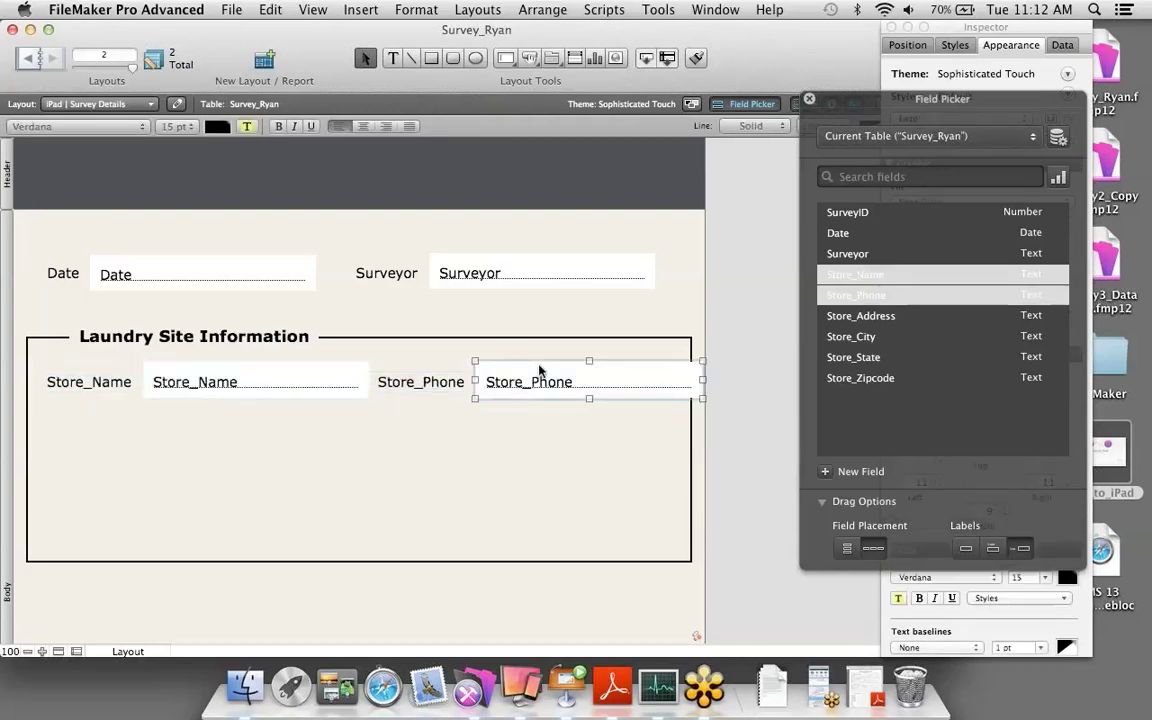
pyautogui.moveTo(700, 378); pyautogui.dragTo(656, 378)
# - Relabel the fields 'Store Name' and 'Phone' and widen the Store_Name field
pyautogui.doubleClick(93, 381)
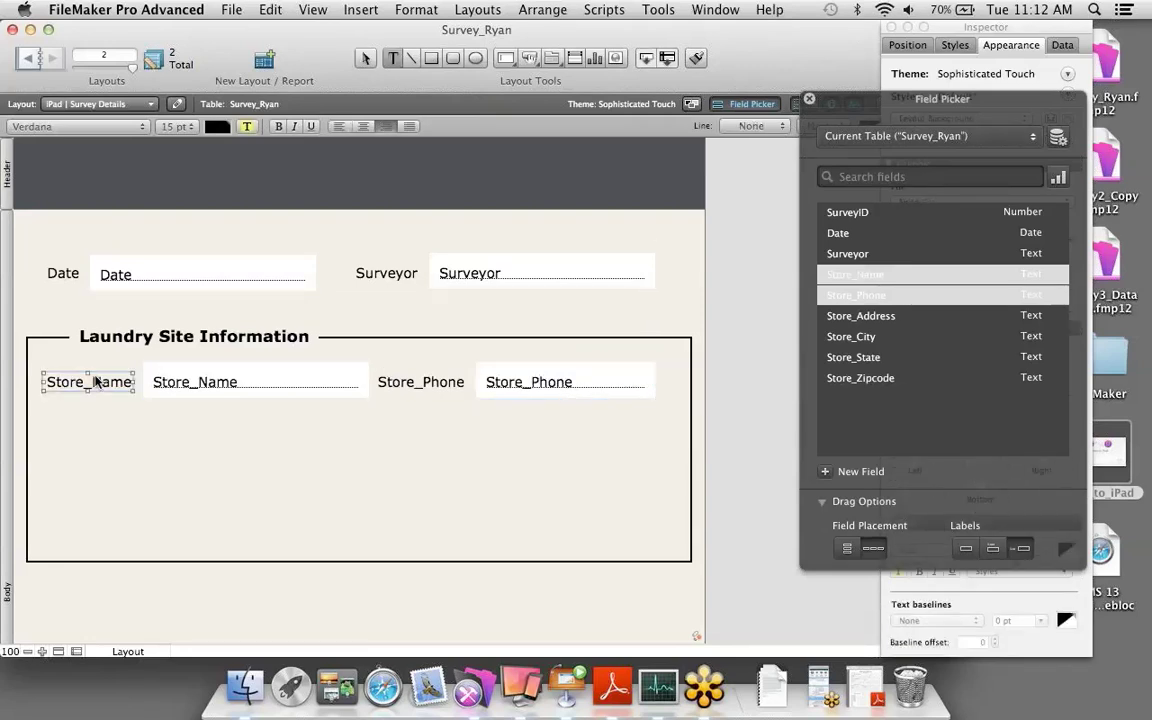
pyautogui.press('BackSpace')
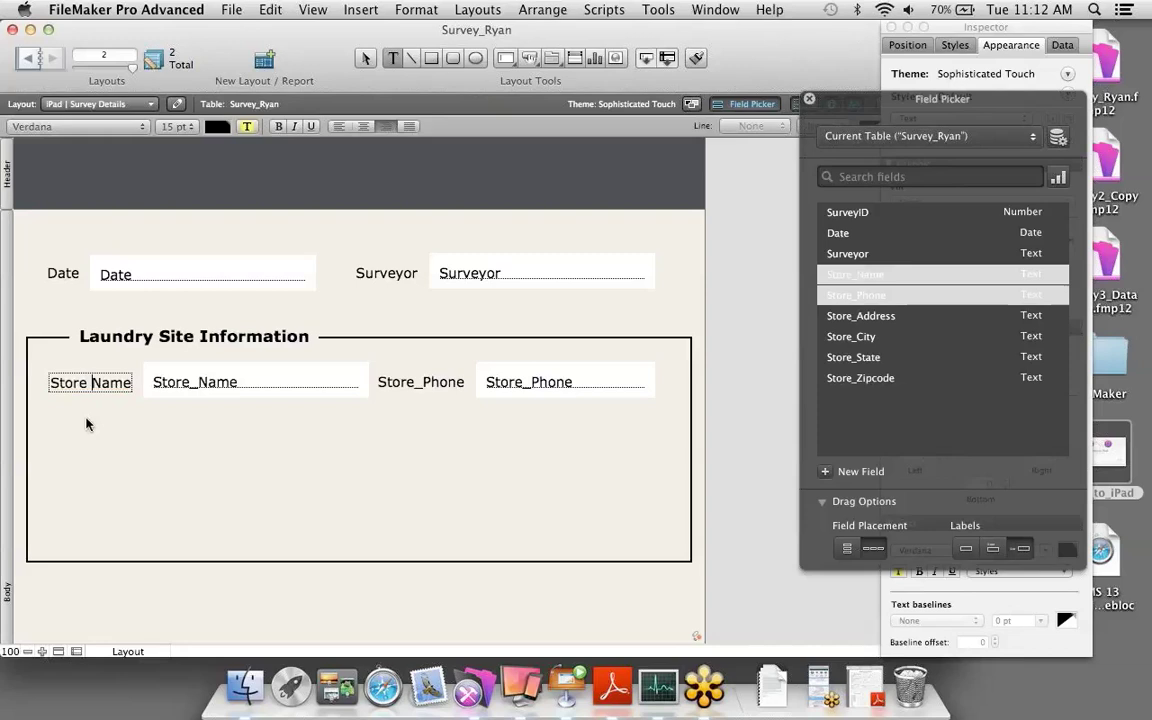
pyautogui.click(422, 382)
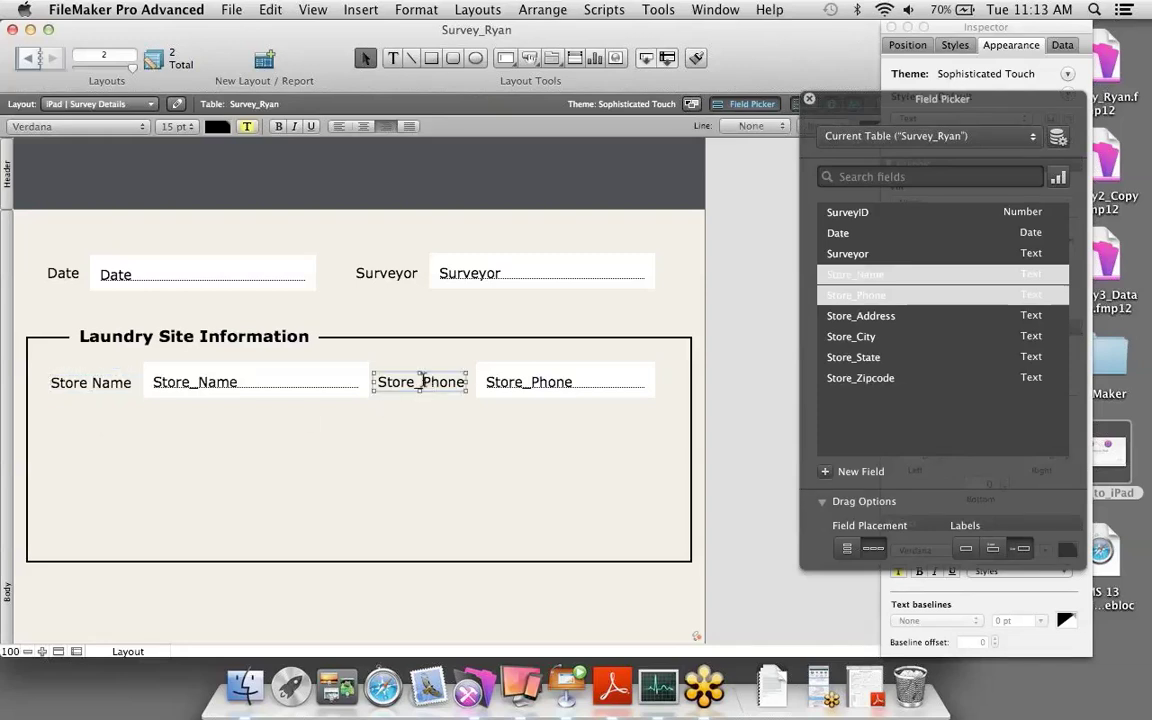
pyautogui.press('BackSpace')
pyautogui.press('BackSpace')
pyautogui.press('BackSpace')
pyautogui.press('BackSpace')
pyautogui.press('BackSpace')
pyautogui.press('BackSpace')
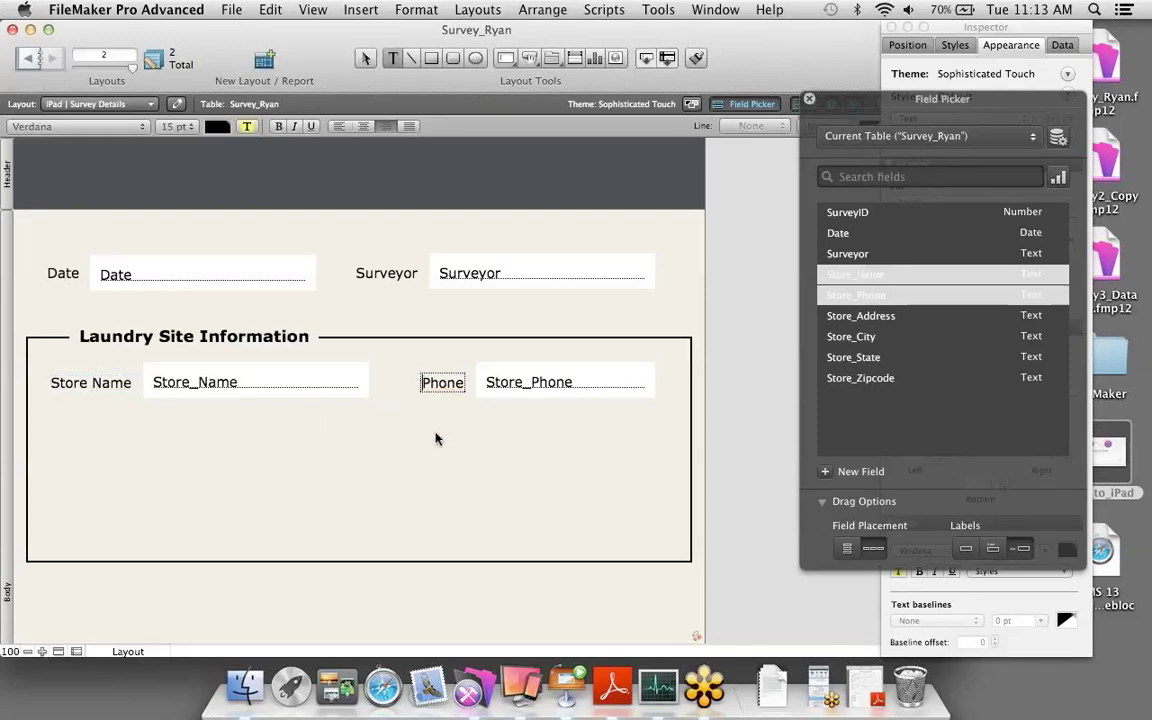
pyautogui.press('Escape')
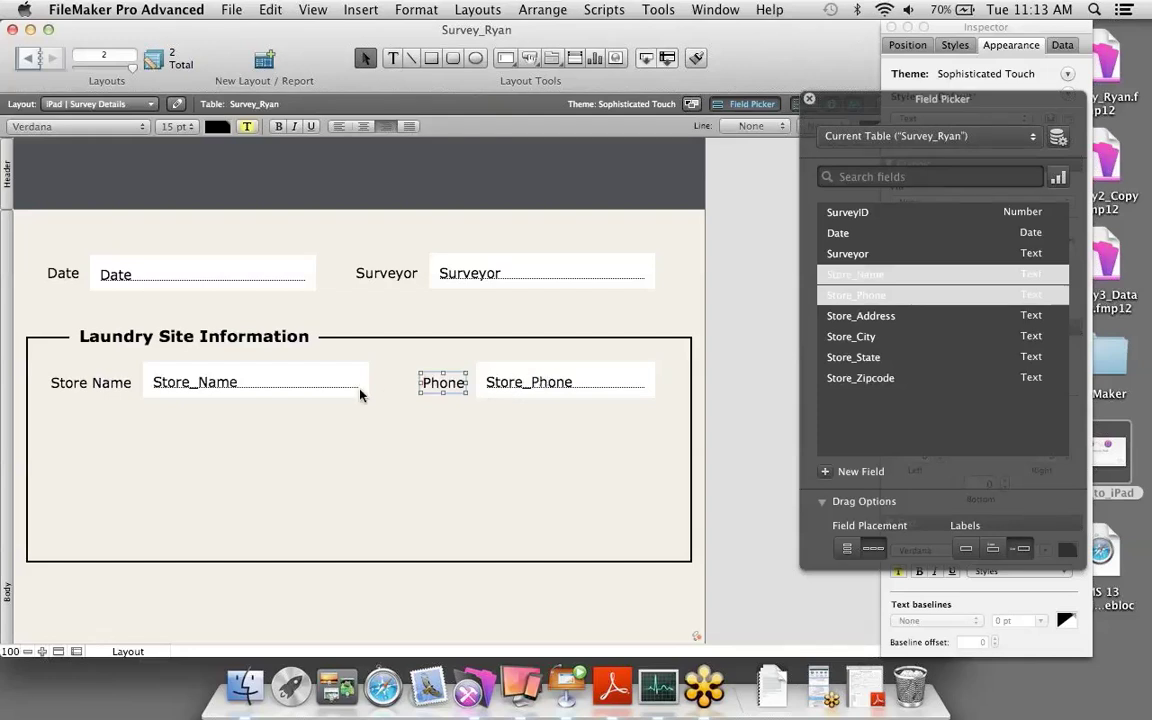
pyautogui.click(330, 395)
pyautogui.moveTo(370, 380); pyautogui.dragTo(405, 380)
pyautogui.click(566, 390)
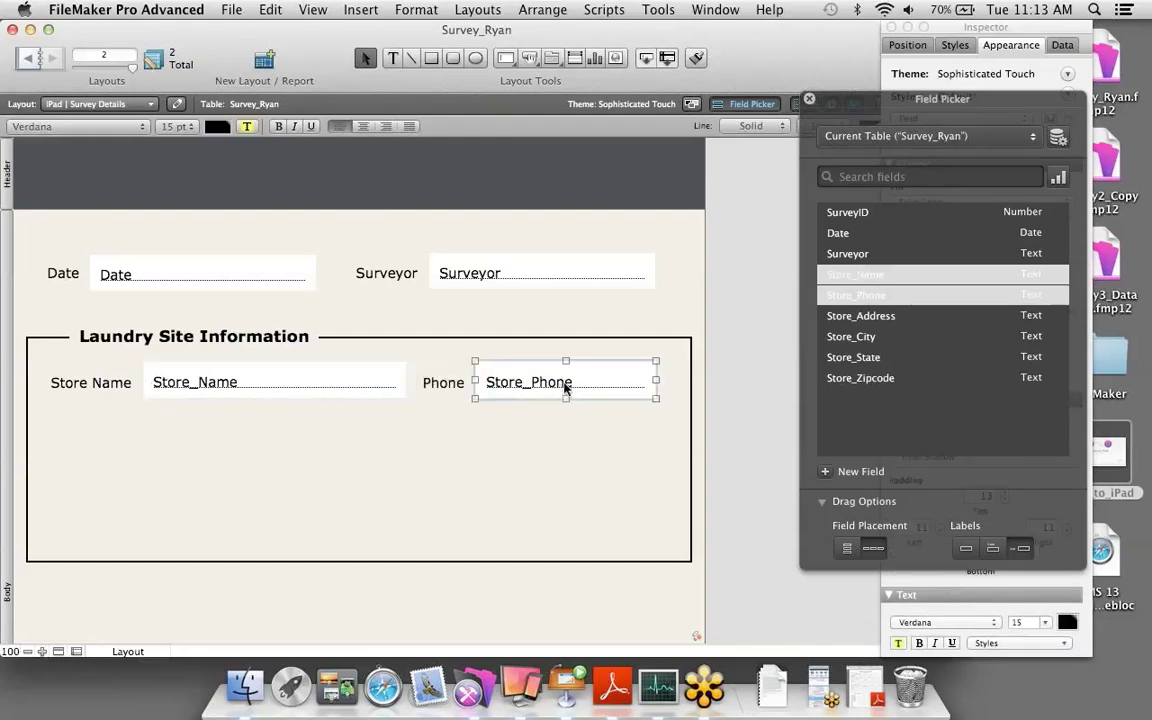
pyautogui.moveTo(657, 380); pyautogui.dragTo(657, 380)
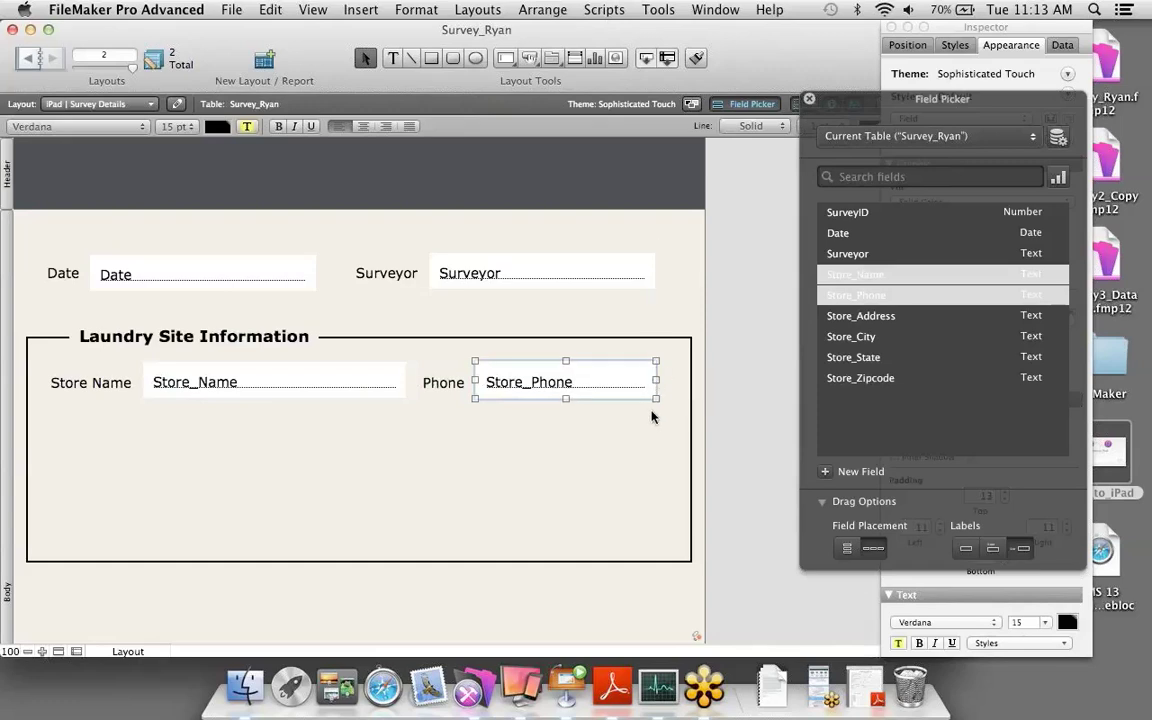
# - Add Store_Address below, labelled 'Address', and widen it across the box
pyautogui.click(861, 318)
pyautogui.moveTo(861, 318); pyautogui.dragTo(86, 438)
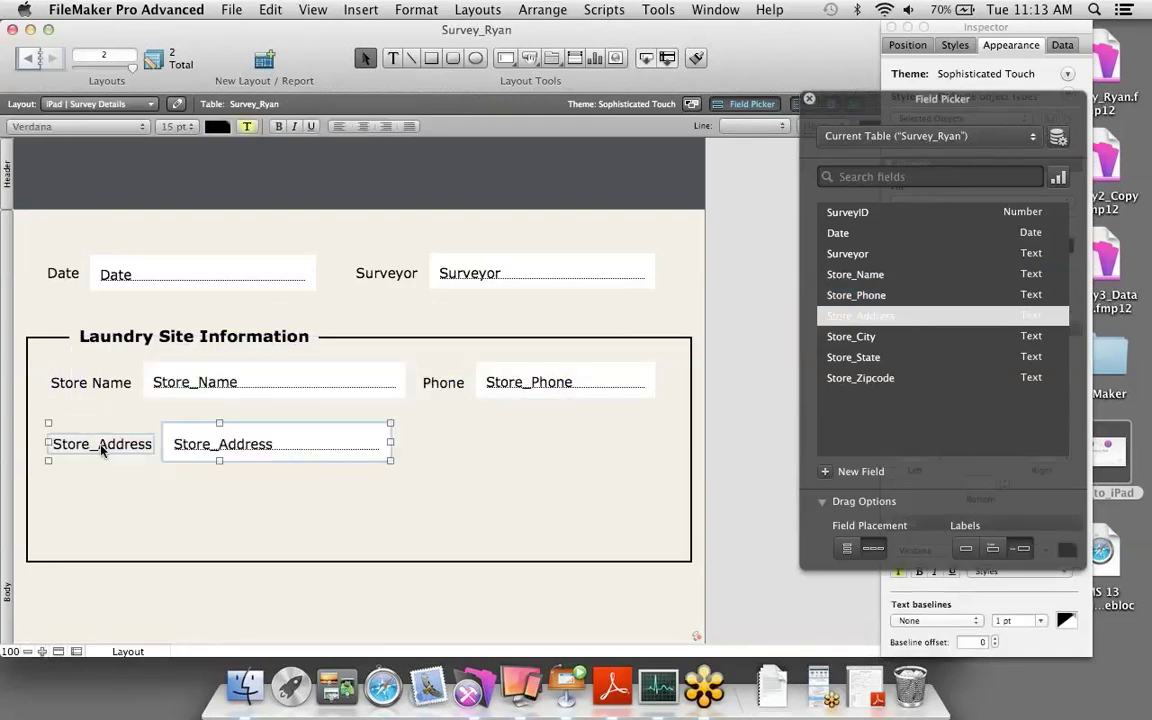
pyautogui.doubleClick(101, 448)
pyautogui.press('BackSpace')
pyautogui.press('BackSpace')
pyautogui.press('BackSpace')
pyautogui.press('BackSpace')
pyautogui.press('BackSpace')
pyautogui.press('BackSpace')
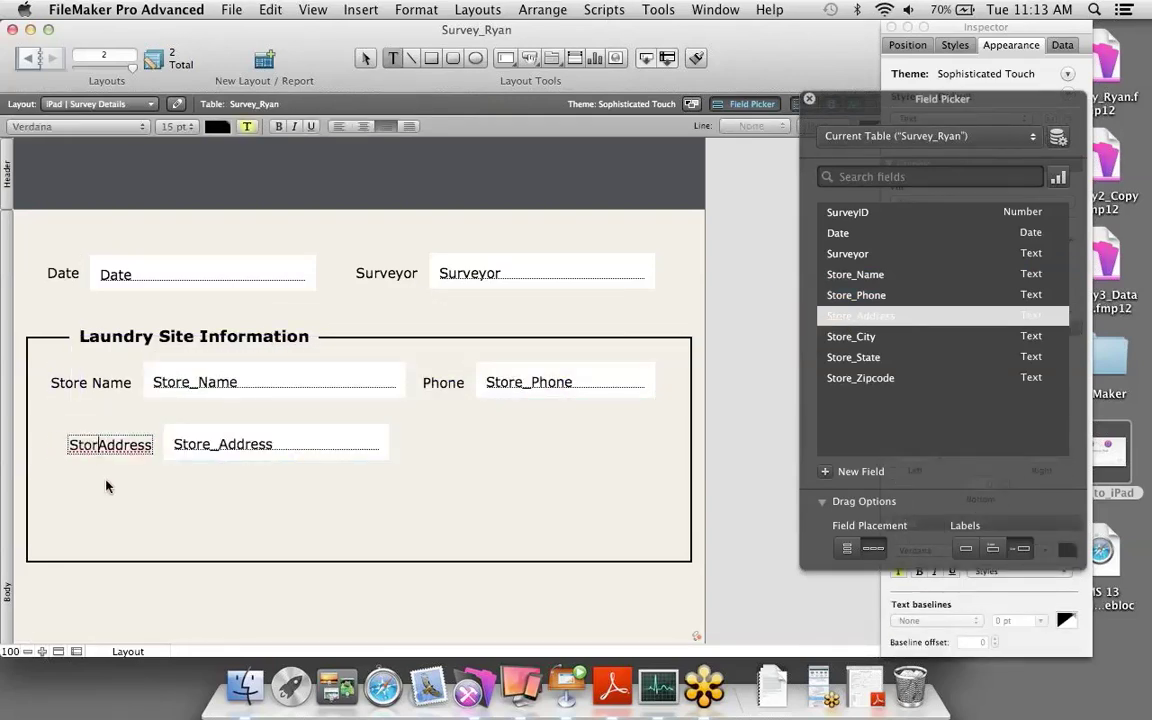
pyautogui.click(212, 450)
pyautogui.press('Left')
pyautogui.press('Left')
pyautogui.press('Left')
pyautogui.press('Left')
pyautogui.press('Left')
pyautogui.press('Left')
pyautogui.press('Left')
pyautogui.press('Left')
pyautogui.press('Left')
pyautogui.press('Left')
pyautogui.press('Left')
pyautogui.press('Left')
pyautogui.press('Left')
pyautogui.press('Left')
pyautogui.press('Left')
pyautogui.press('Left')
pyautogui.press('Left')
pyautogui.press('Left')
pyautogui.press('Left')
pyautogui.press('Left')
pyautogui.moveTo(212, 447); pyautogui.dragTo(193, 446)
pyautogui.click(364, 446)
pyautogui.click(340, 446)
pyautogui.moveTo(351, 441); pyautogui.dragTo(656, 455)
# - Place Store_City and Store_State below the address and relabel the first one City
pyautogui.click(864, 338)
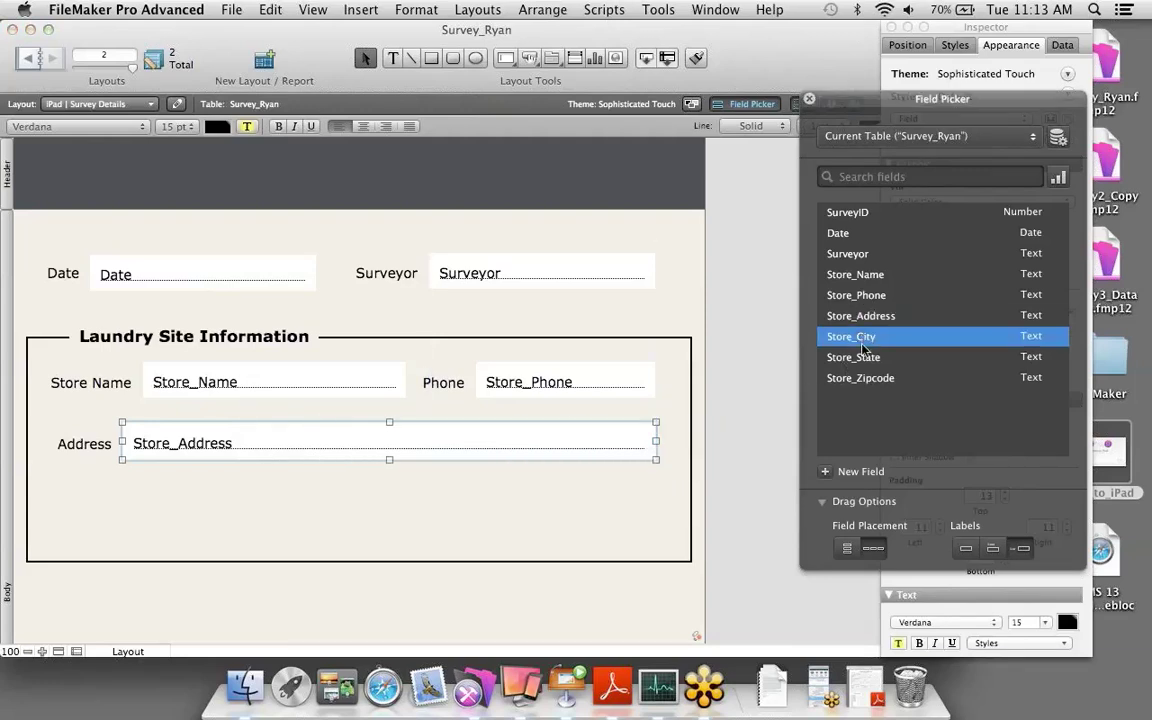
pyautogui.keyDown('shift'); pyautogui.click(862, 360); pyautogui.keyUp('shift')
pyautogui.moveTo(868, 338); pyautogui.dragTo(79, 519)
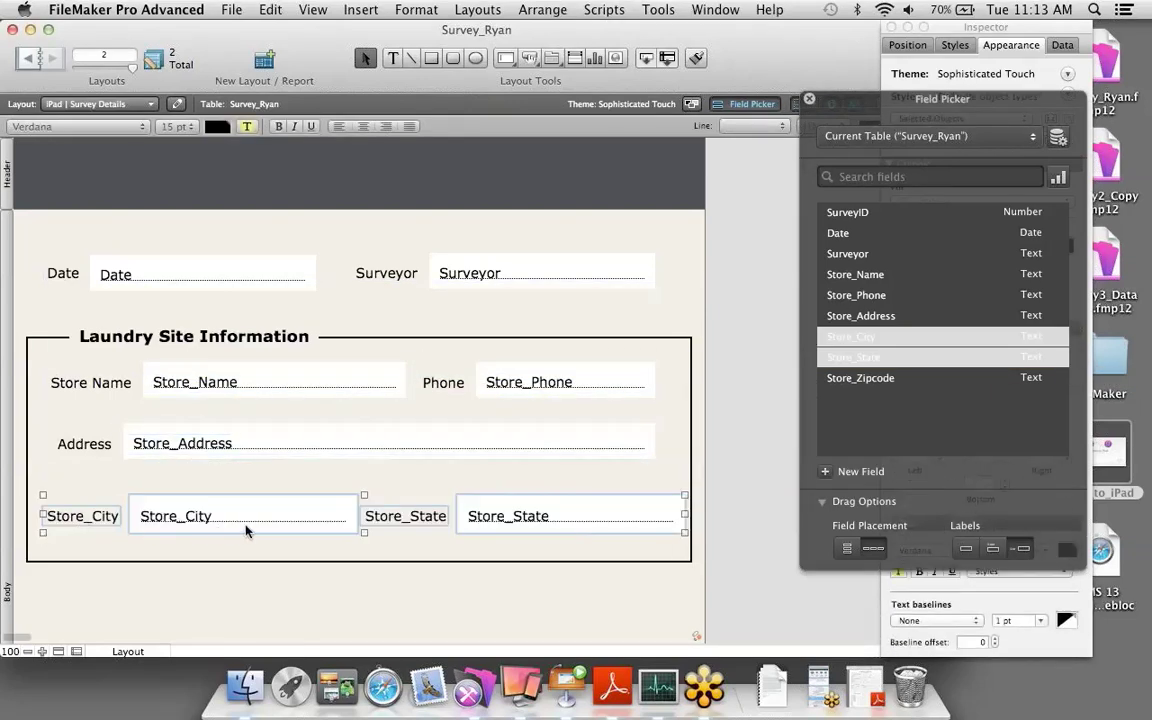
pyautogui.doubleClick(93, 517)
pyautogui.press('BackSpace')
pyautogui.press('BackSpace')
pyautogui.press('BackSpace')
pyautogui.press('BackSpace')
pyautogui.press('BackSpace')
pyautogui.press('BackSpace')
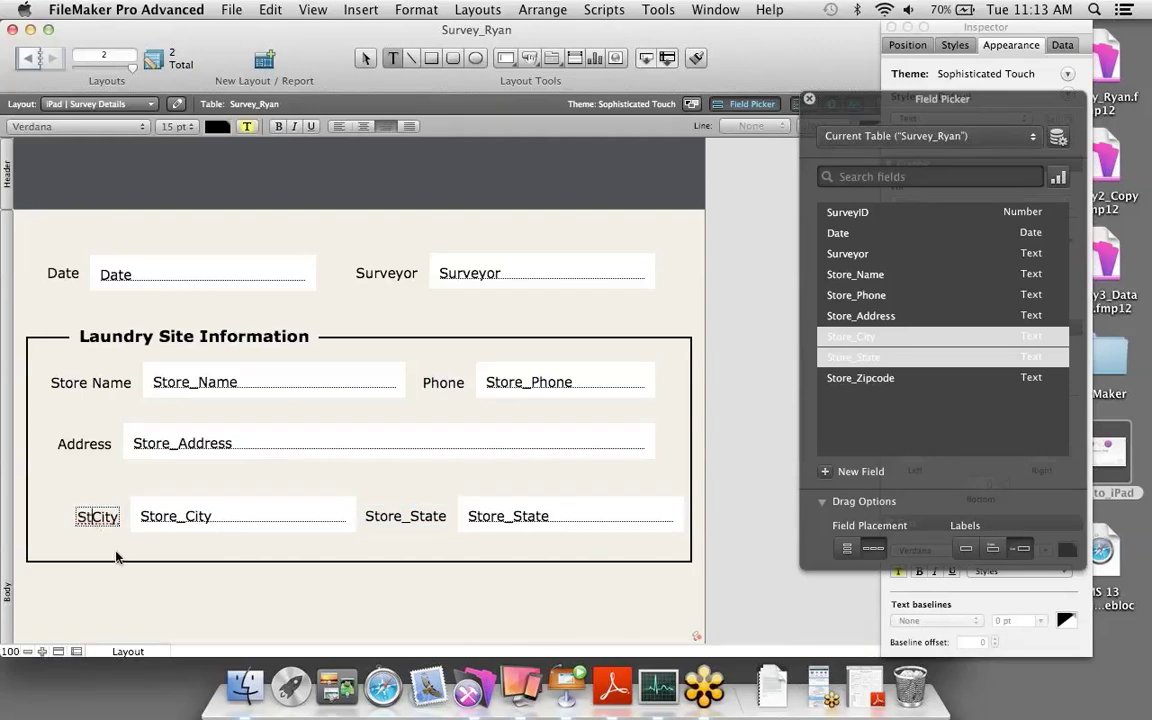
pyautogui.press('Escape')
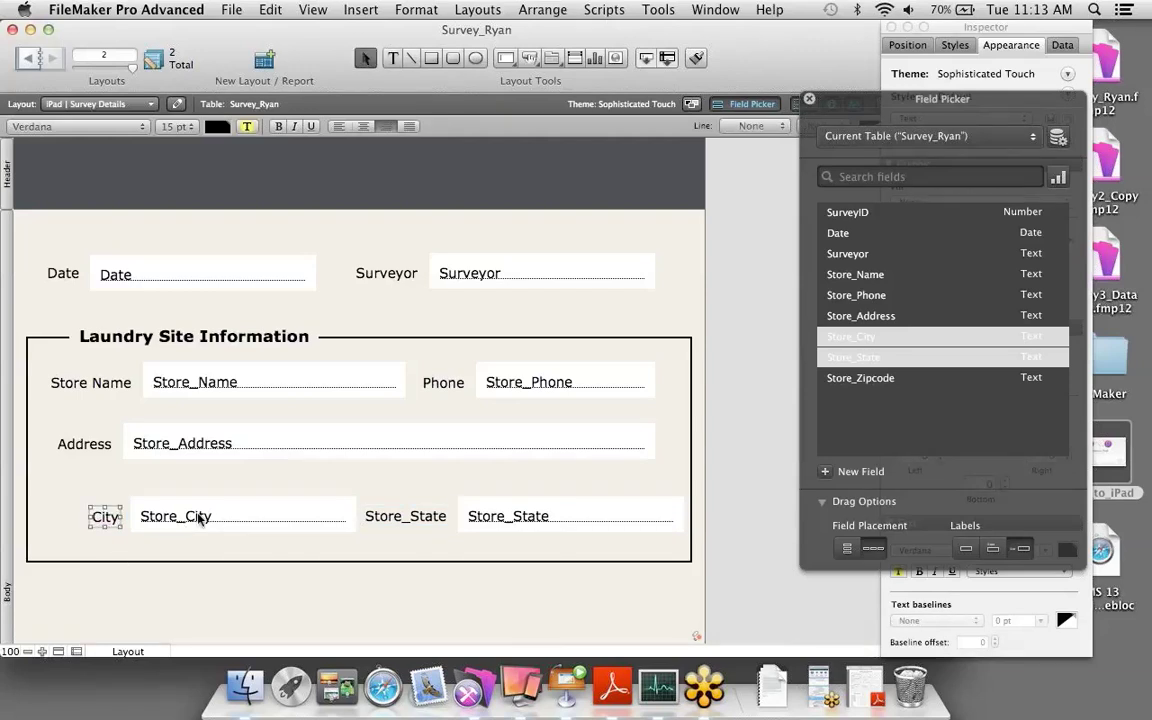
pyautogui.keyDown('shift'); pyautogui.click(204, 517); pyautogui.keyUp('shift')
pyautogui.moveTo(208, 516); pyautogui.dragTo(177, 518)
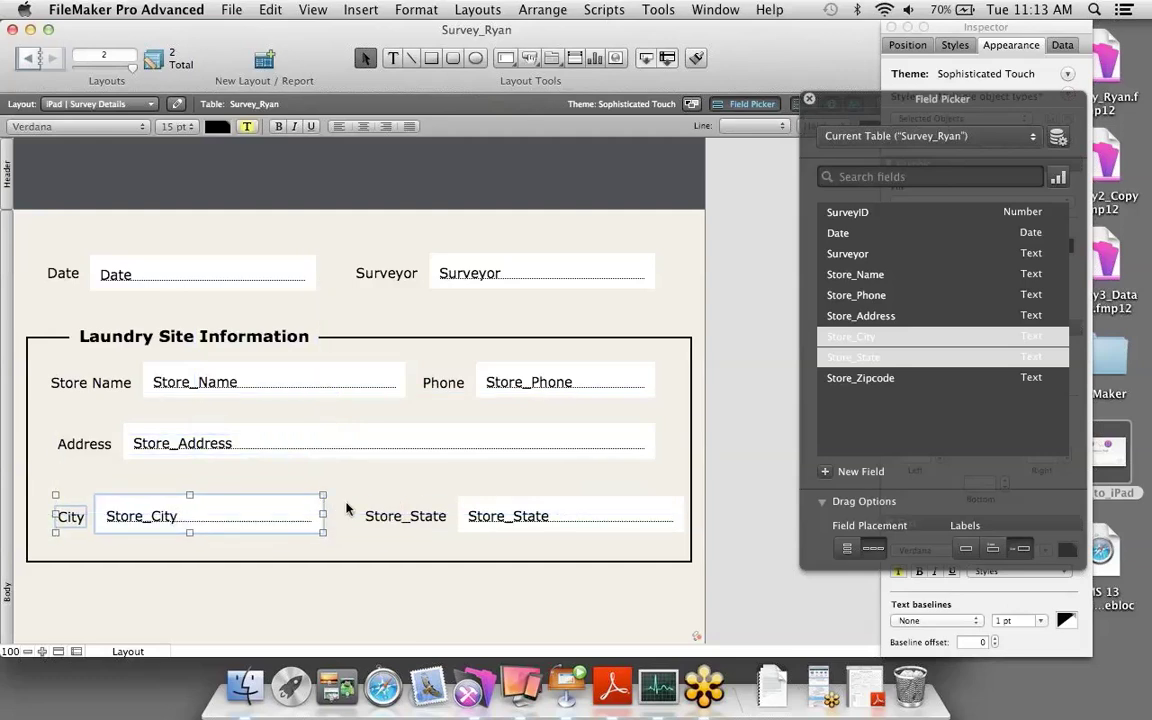
# - Relabel Store_State as State, narrow the State field and widen the City field
pyautogui.click(397, 520)
pyautogui.click(404, 518)
pyautogui.press('BackSpace')
pyautogui.press('BackSpace')
pyautogui.press('BackSpace')
pyautogui.press('BackSpace')
pyautogui.press('BackSpace')
pyautogui.press('BackSpace')
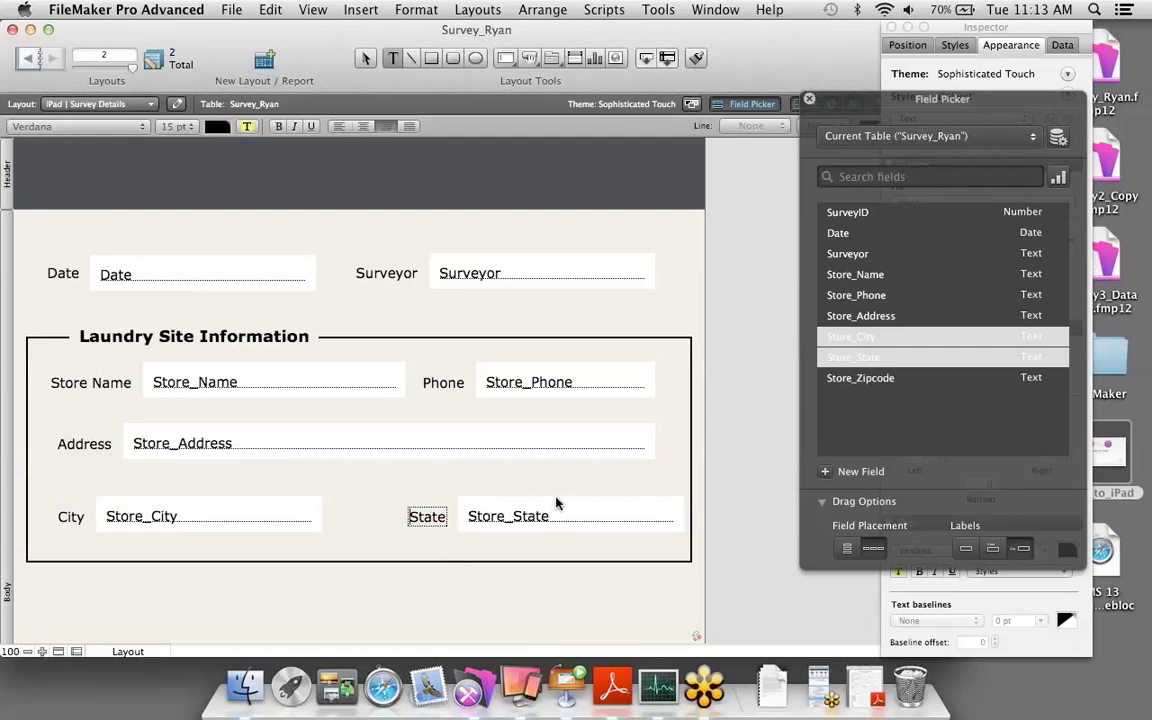
pyautogui.press('Escape')
pyautogui.click(578, 511)
pyautogui.moveTo(684, 515); pyautogui.dragTo(502, 516)
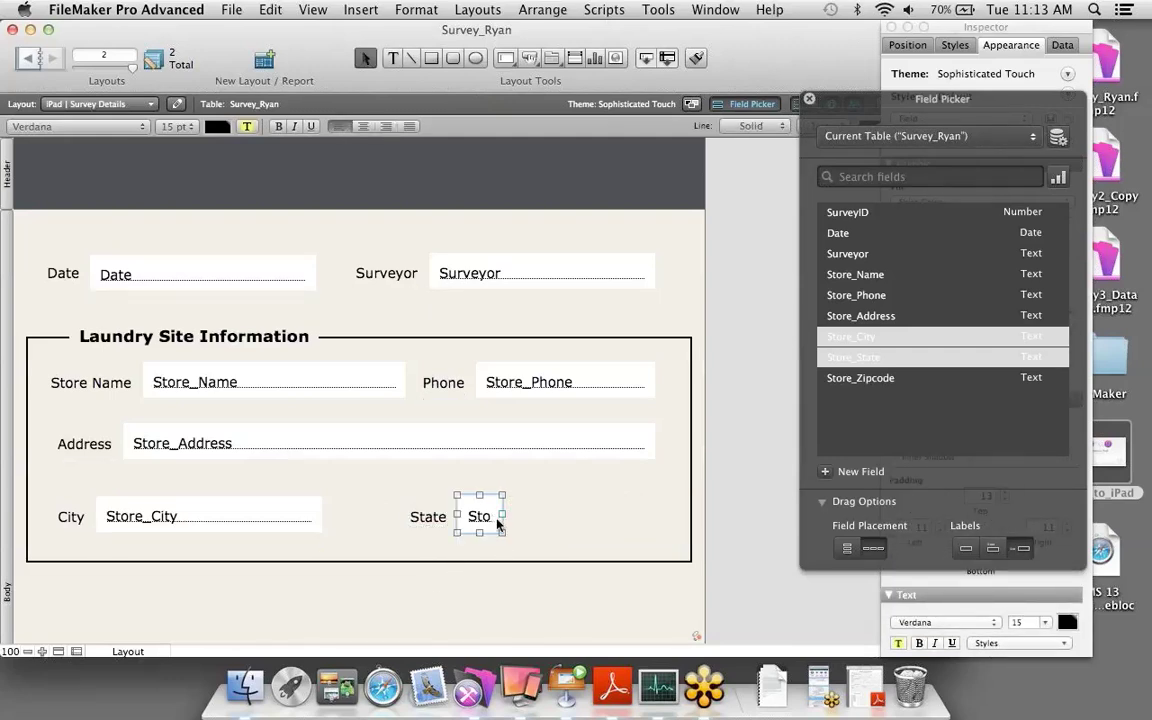
pyautogui.click(303, 522)
pyautogui.moveTo(323, 516); pyautogui.dragTo(399, 514)
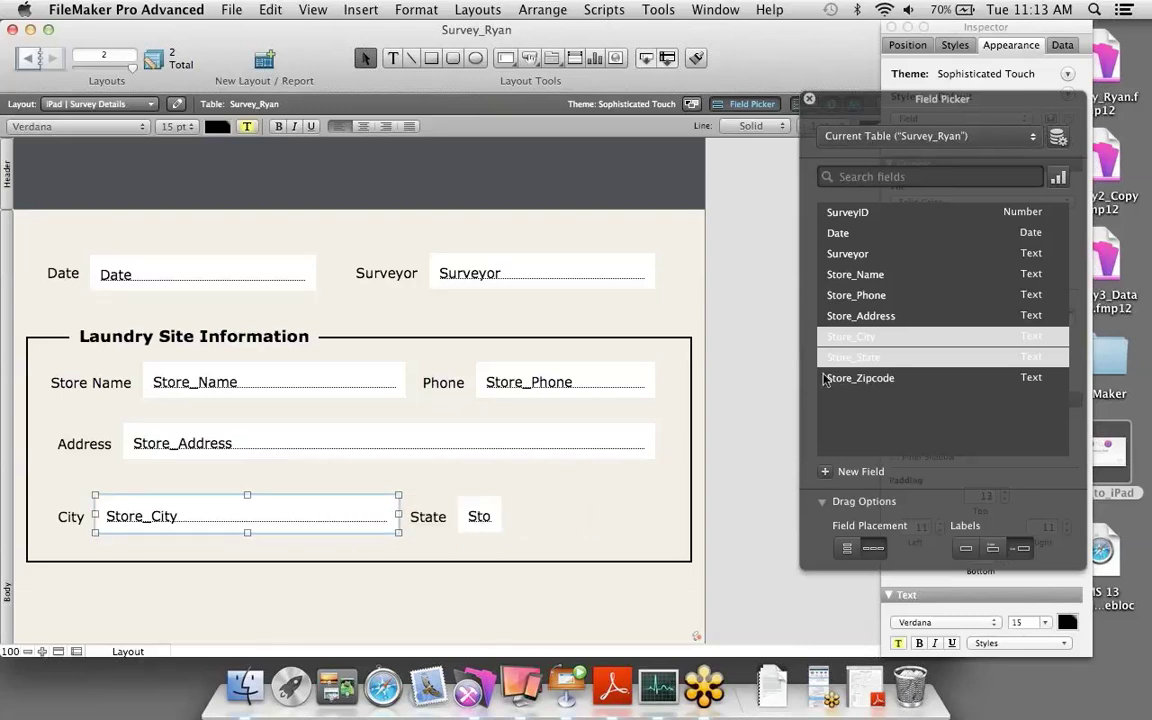
# - Add a narrow Store_Zipcode field labelled Zipcode beside State
pyautogui.click(873, 381)
pyautogui.moveTo(843, 384); pyautogui.dragTo(445, 479)
pyautogui.doubleClick(448, 482)
pyautogui.press('BackSpace')
pyautogui.press('BackSpace')
pyautogui.press('BackSpace')
pyautogui.press('BackSpace')
pyautogui.press('BackSpace')
pyautogui.press('BackSpace')
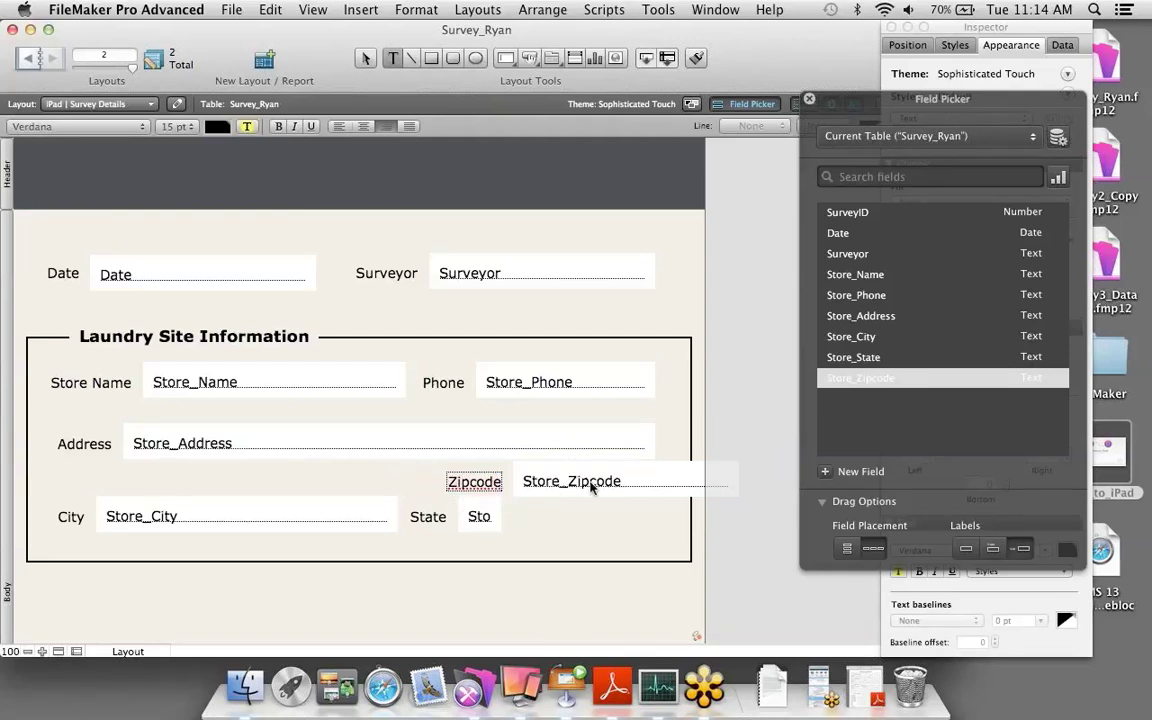
pyautogui.click(728, 481)
pyautogui.moveTo(739, 481); pyautogui.dragTo(639, 481)
pyautogui.keyDown('shift'); pyautogui.click(457, 486); pyautogui.keyUp('shift')
pyautogui.moveTo(540, 483); pyautogui.dragTo(603, 512)
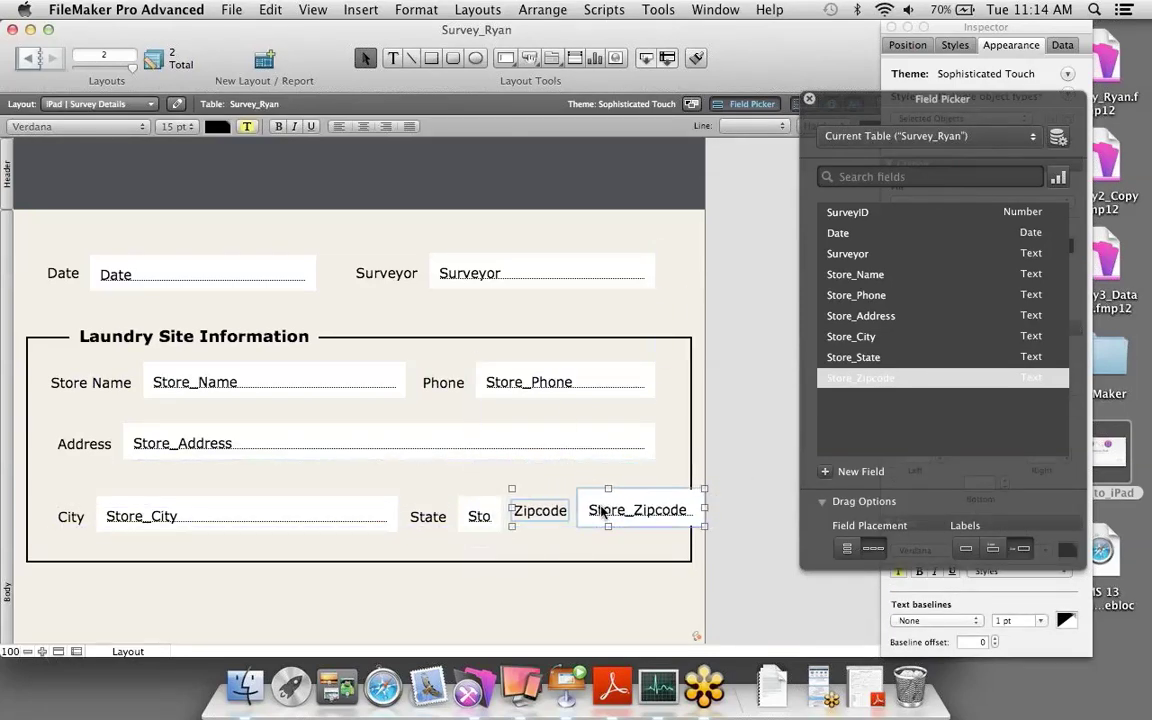
pyautogui.click(656, 478)
pyautogui.click(662, 513)
pyautogui.moveTo(691, 510); pyautogui.dragTo(655, 508)
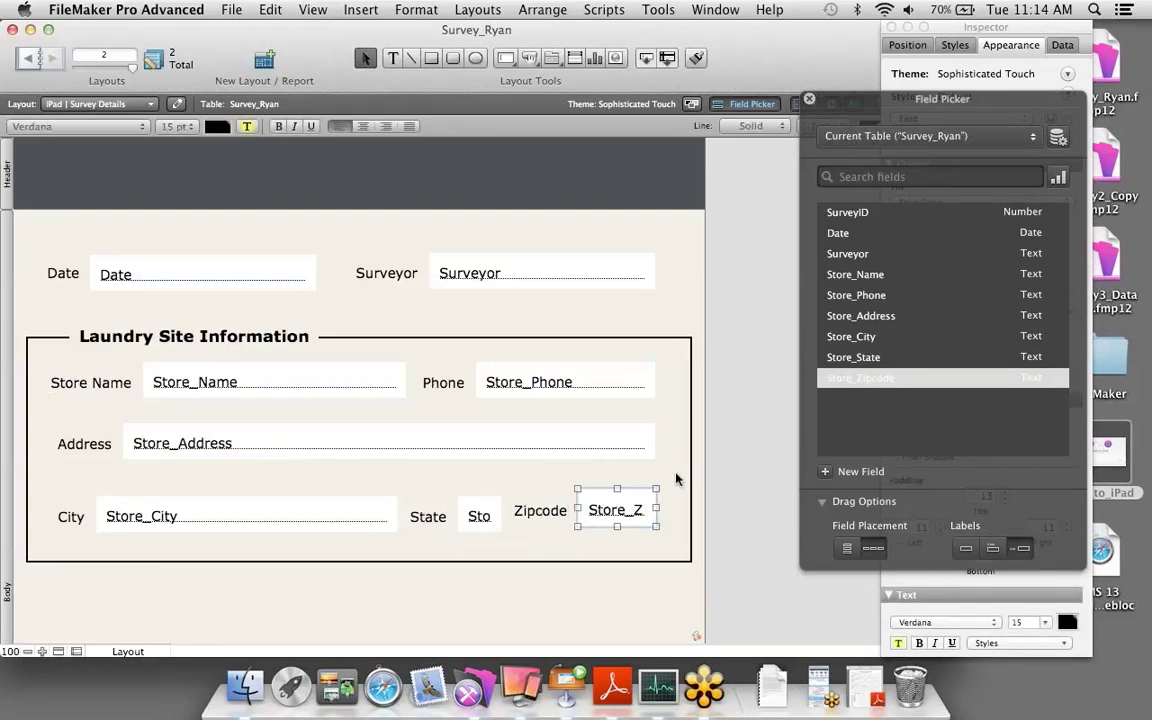
pyautogui.click(675, 479)
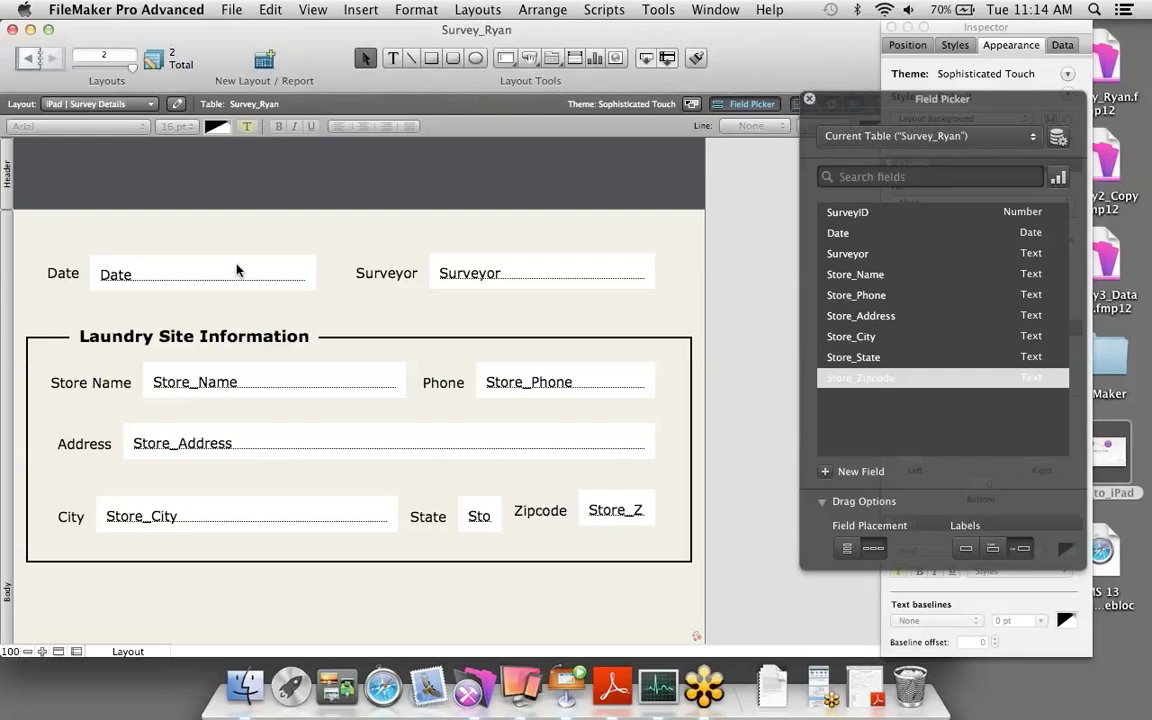
# - Apply the Minimal Edit Box style to all eight entry fields, Date through Store_Zipcode
pyautogui.click(953, 46)
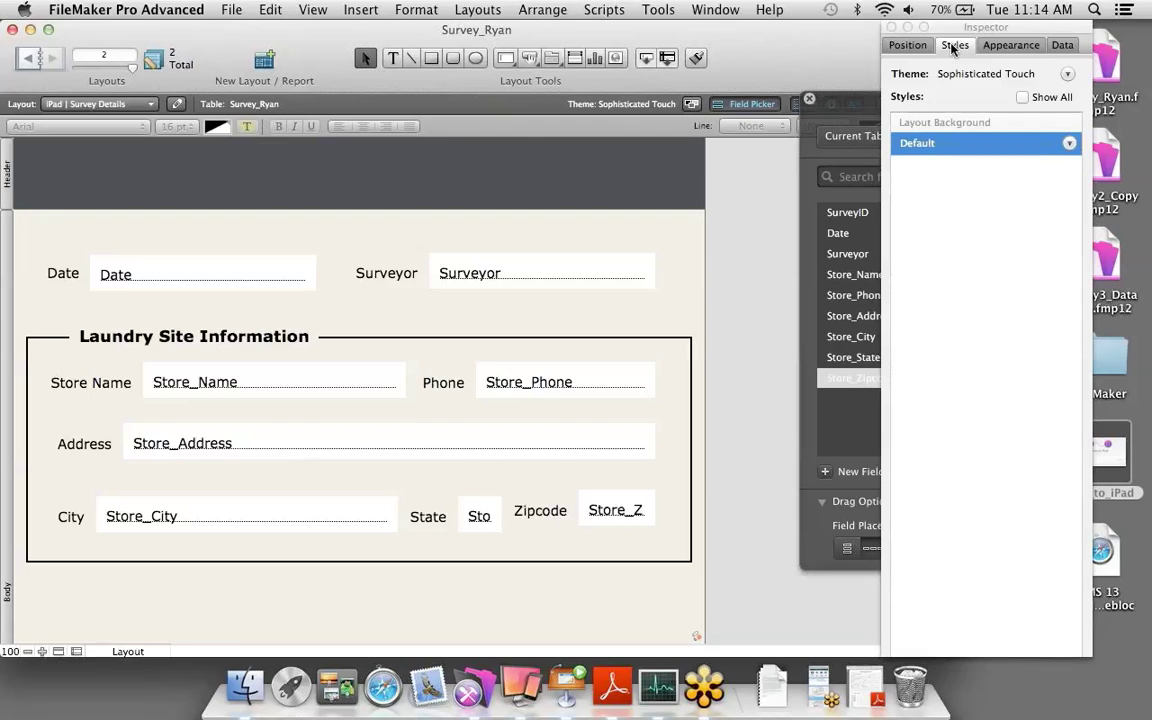
pyautogui.click(245, 280)
pyautogui.keyDown('shift'); pyautogui.click(548, 268); pyautogui.keyUp('shift')
pyautogui.keyDown('shift'); pyautogui.click(324, 380); pyautogui.keyUp('shift')
pyautogui.keyDown('shift'); pyautogui.click(507, 378); pyautogui.keyUp('shift')
pyautogui.keyDown('shift'); pyautogui.click(300, 440); pyautogui.keyUp('shift')
pyautogui.keyDown('shift'); pyautogui.click(309, 513); pyautogui.keyUp('shift')
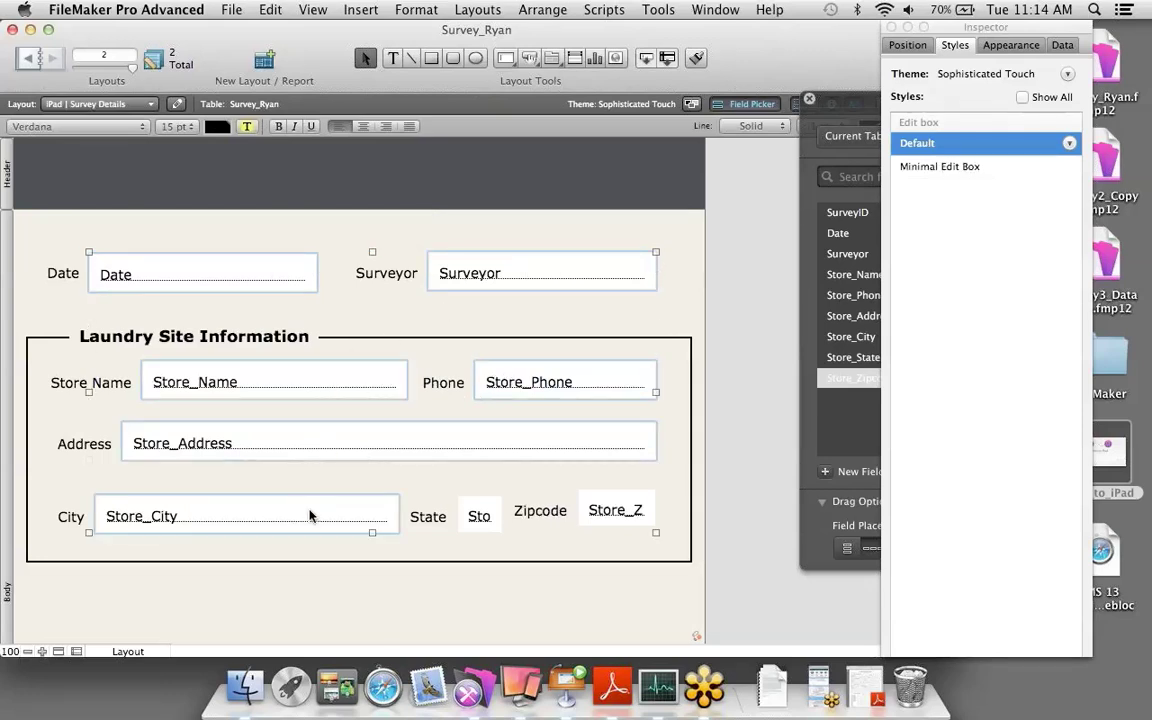
pyautogui.keyDown('shift'); pyautogui.click(482, 515); pyautogui.keyUp('shift')
pyautogui.keyDown('shift'); pyautogui.click(608, 512); pyautogui.keyUp('shift')
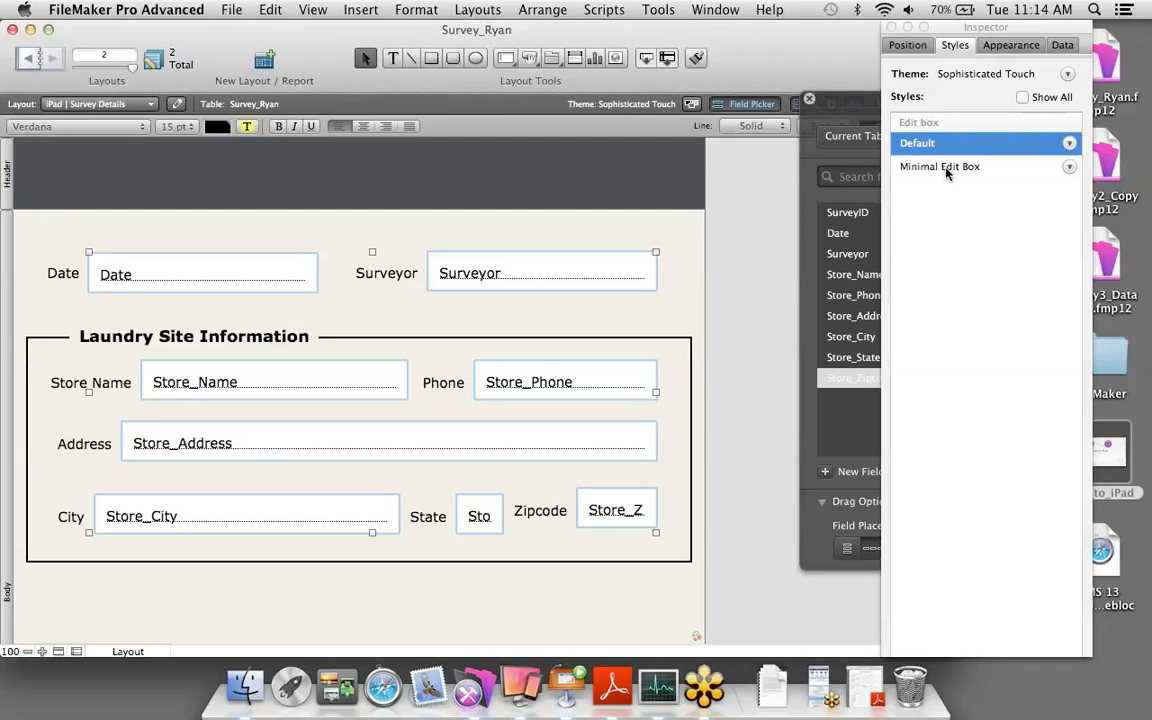
pyautogui.click(946, 169)
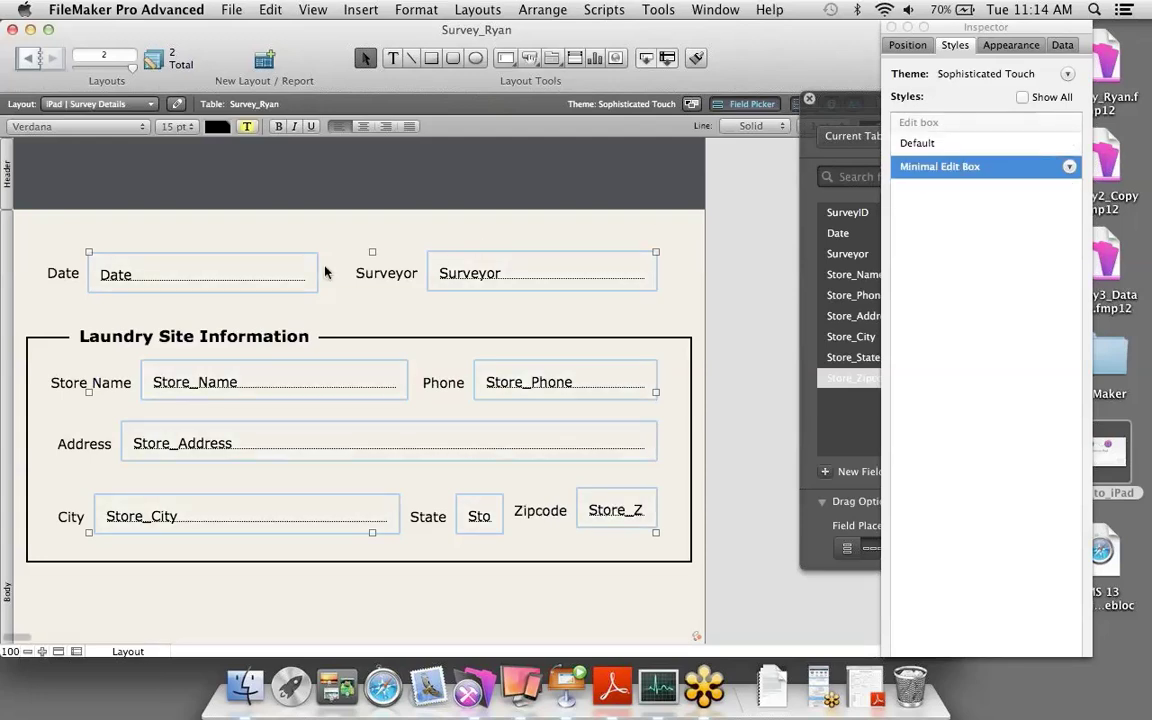
pyautogui.click(295, 247)
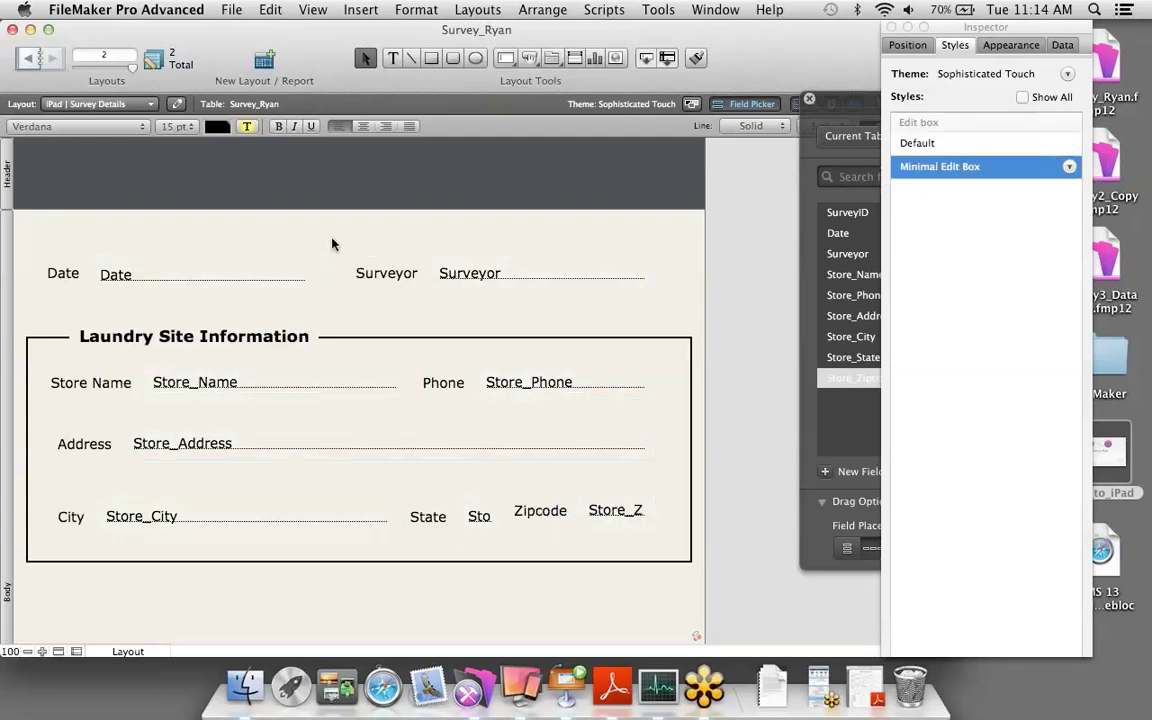
# - Give the same eight fields solid black borders on all sides
pyautogui.click(210, 272)
pyautogui.keyDown('shift'); pyautogui.click(483, 276); pyautogui.keyUp('shift')
pyautogui.keyDown('shift'); pyautogui.click(313, 389); pyautogui.keyUp('shift')
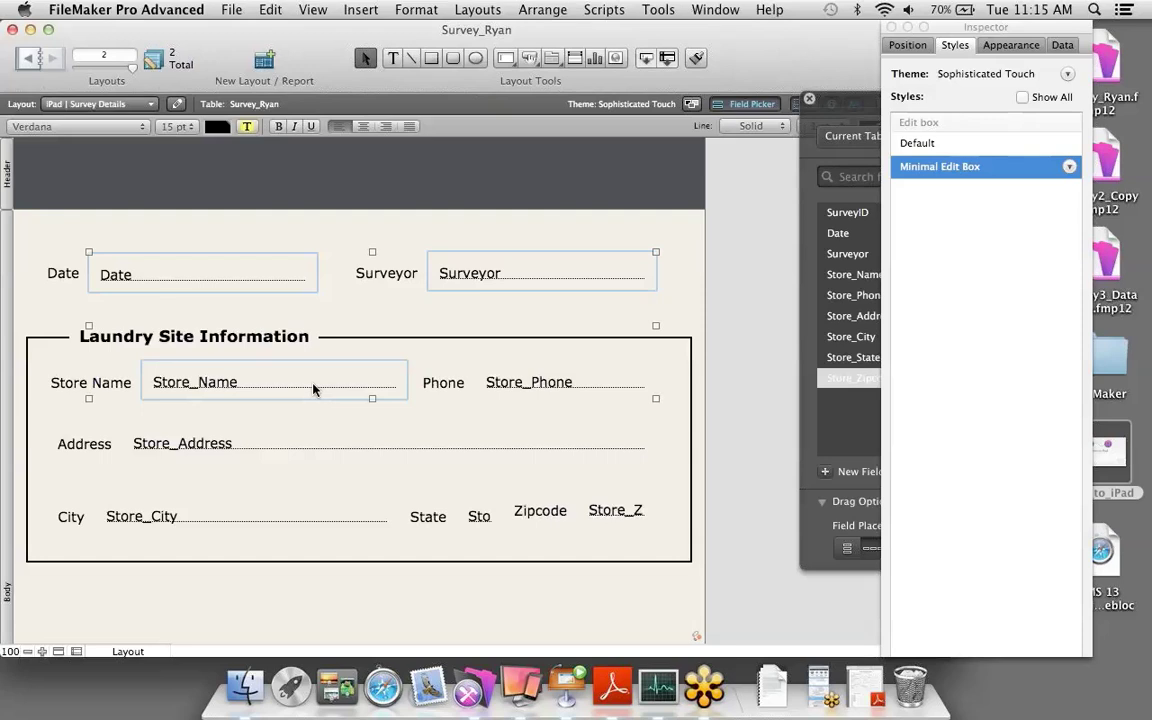
pyautogui.keyDown('shift'); pyautogui.click(516, 386); pyautogui.keyUp('shift')
pyautogui.keyDown('shift'); pyautogui.click(347, 446); pyautogui.keyUp('shift')
pyautogui.keyDown('shift'); pyautogui.click(307, 513); pyautogui.keyUp('shift')
pyautogui.keyDown('shift'); pyautogui.click(479, 516); pyautogui.keyUp('shift')
pyautogui.keyDown('shift'); pyautogui.click(610, 514); pyautogui.keyUp('shift')
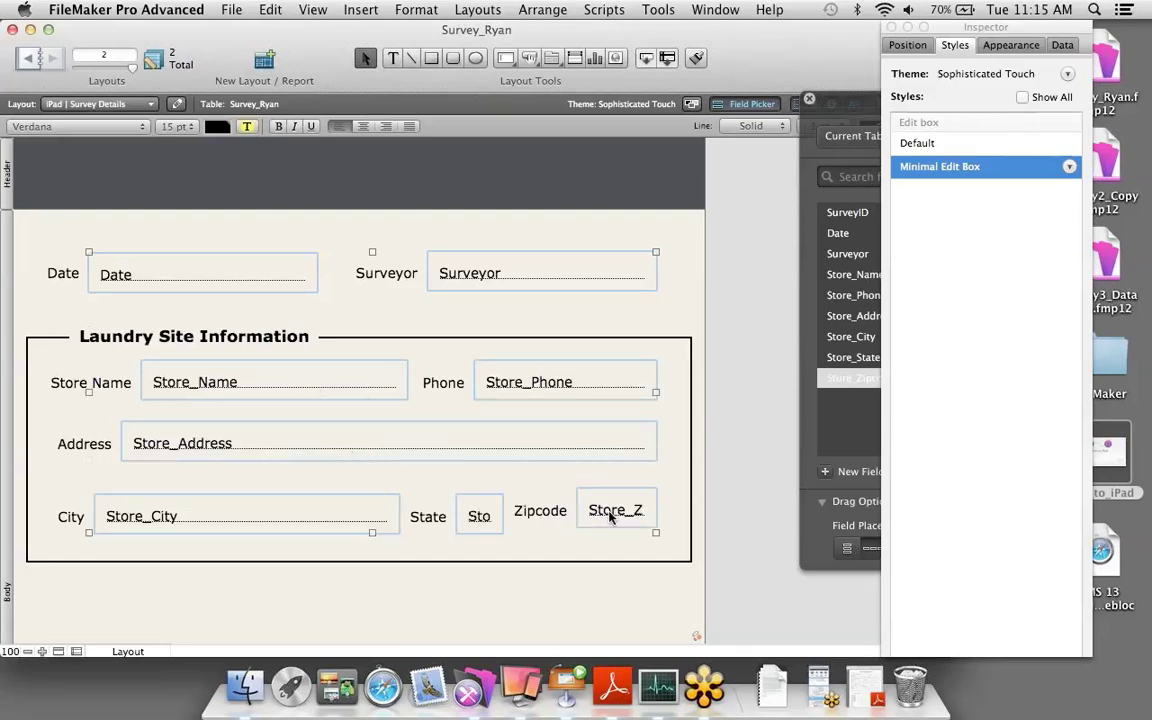
pyautogui.click(1011, 46)
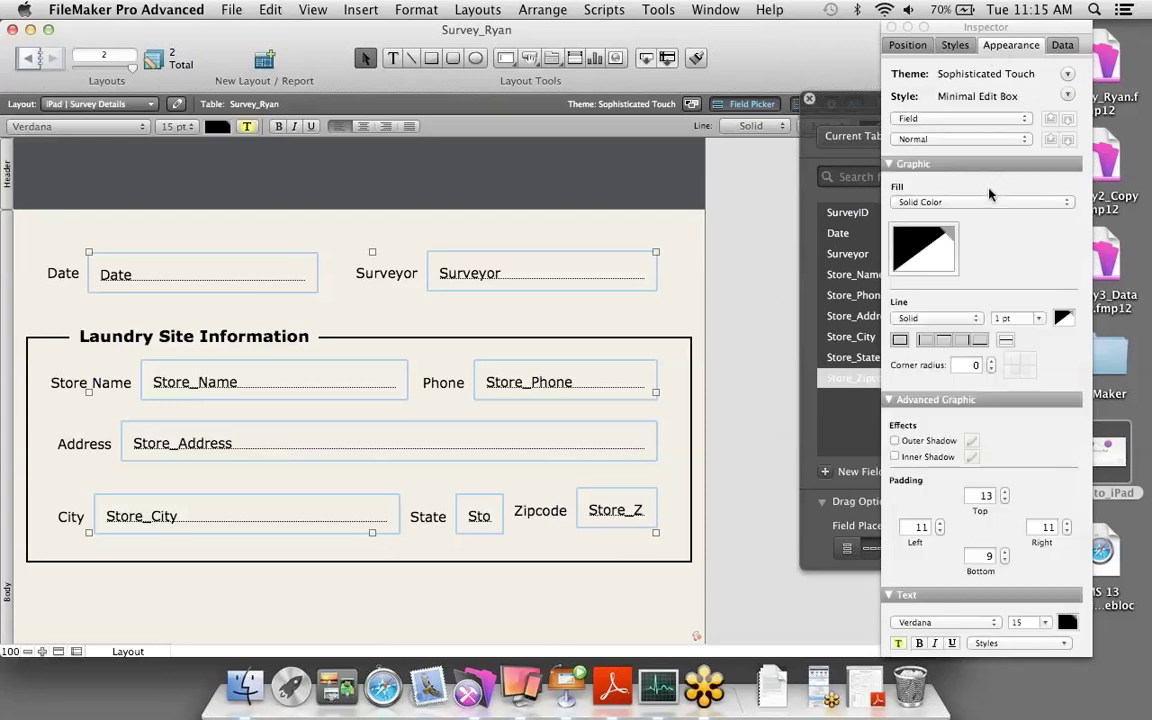
pyautogui.click(900, 340)
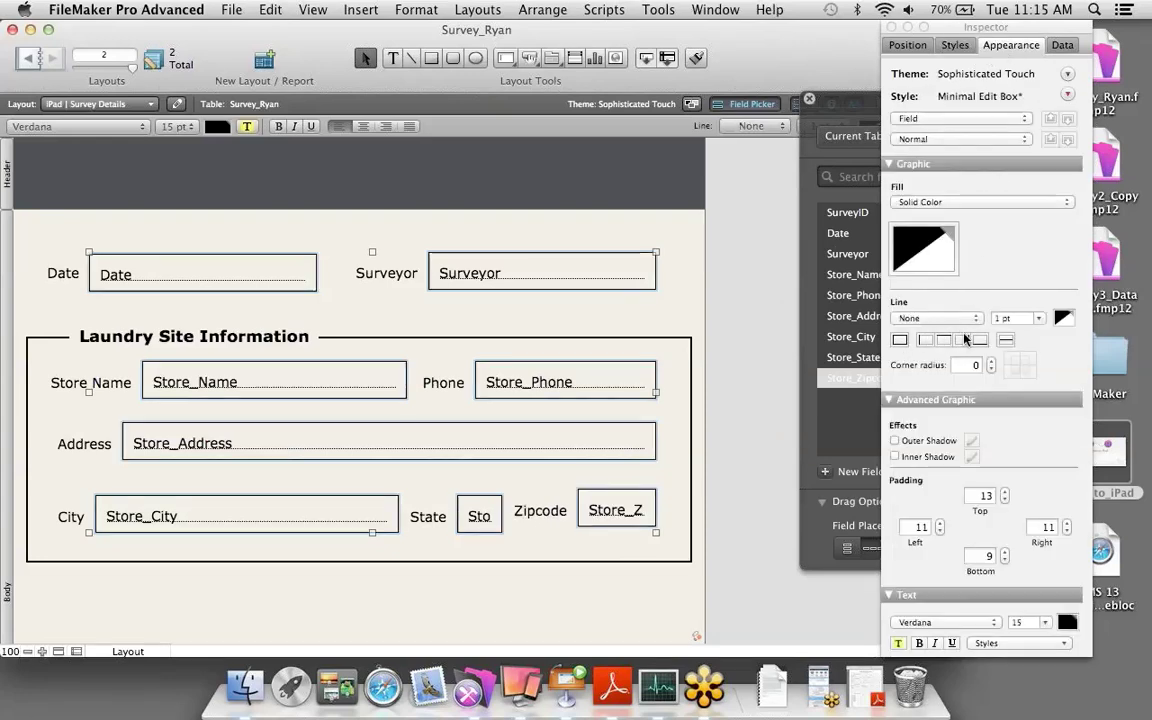
pyautogui.click(1062, 318)
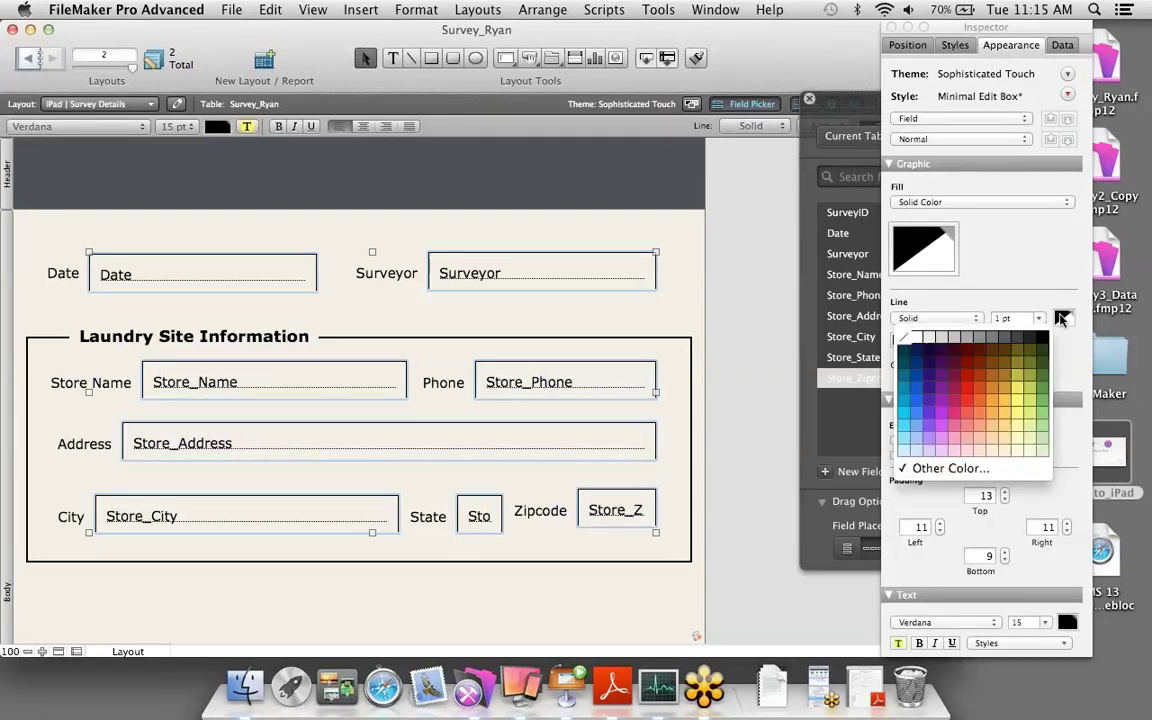
pyautogui.click(1042, 337)
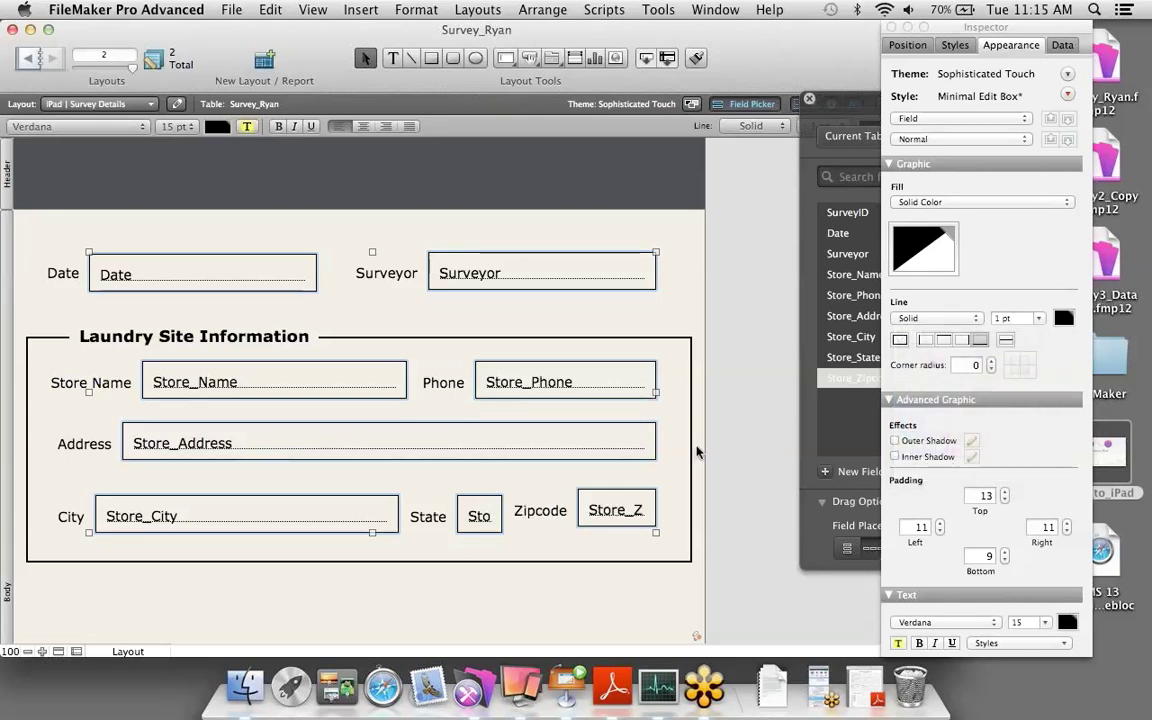
# - Lower the Zipcode label and field to line up with State
pyautogui.click(550, 511)
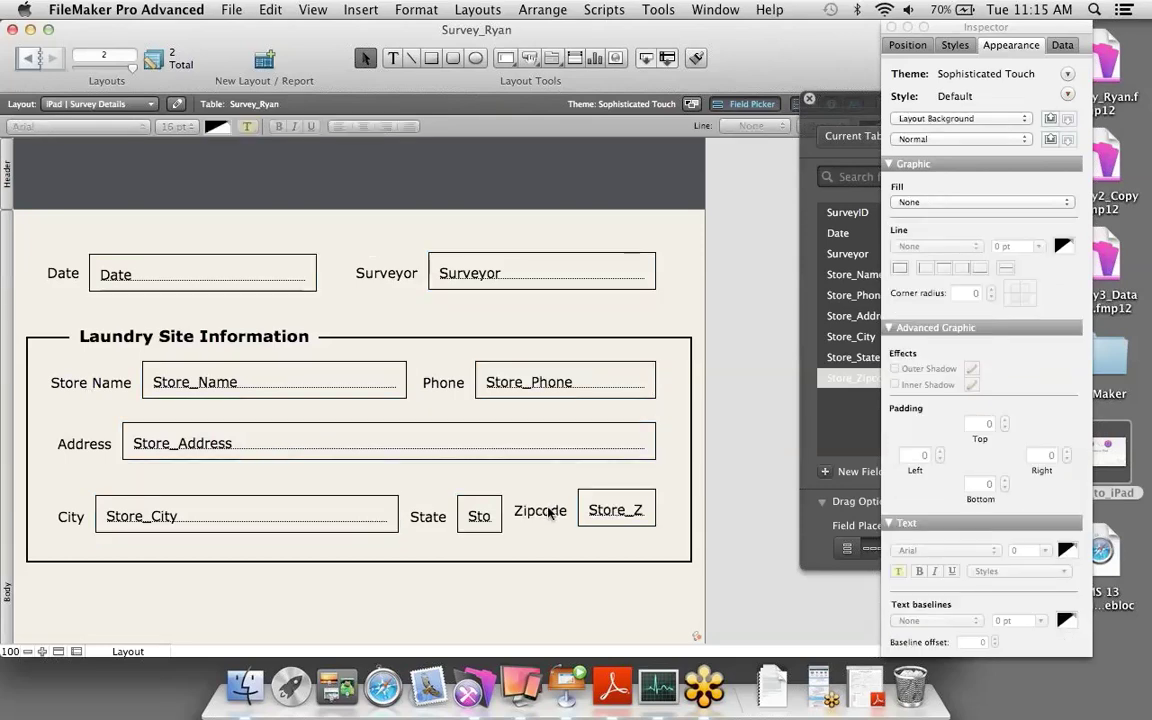
pyautogui.keyDown('shift'); pyautogui.click(602, 510); pyautogui.keyUp('shift')
pyautogui.moveTo(600, 510); pyautogui.dragTo(600, 516)
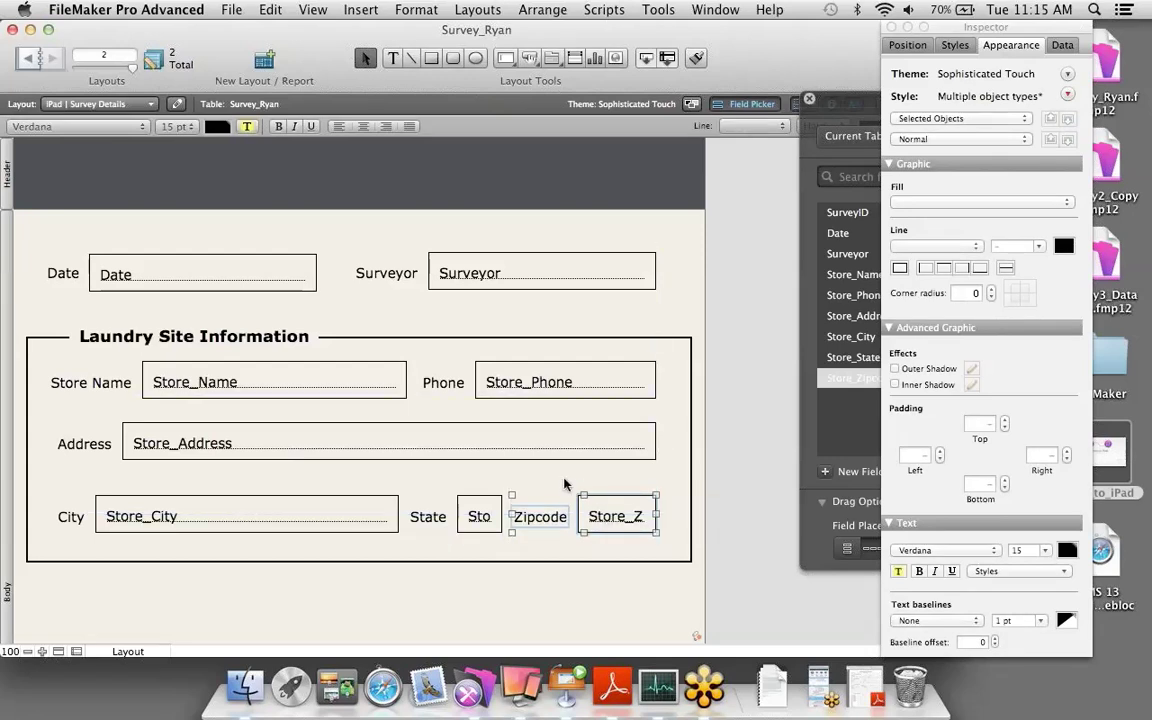
pyautogui.click(566, 482)
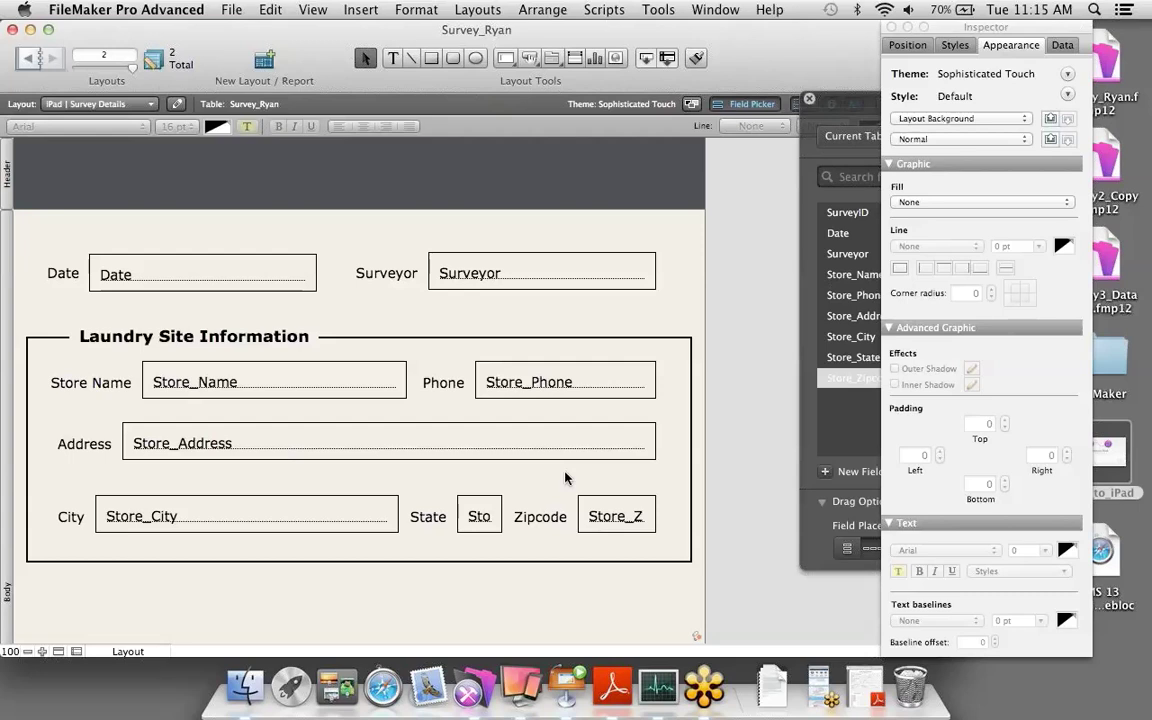
# - Add the title text LAUNDRY SURVEY FORM in the header band
pyautogui.click(393, 57)
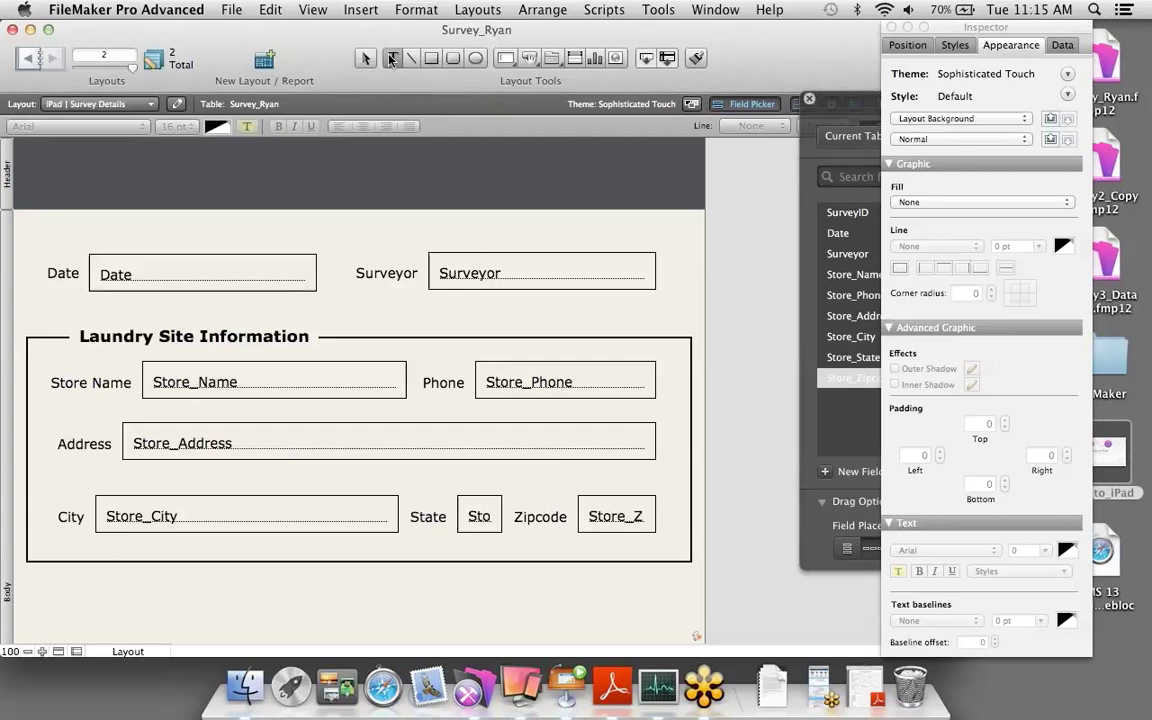
pyautogui.click(301, 177)
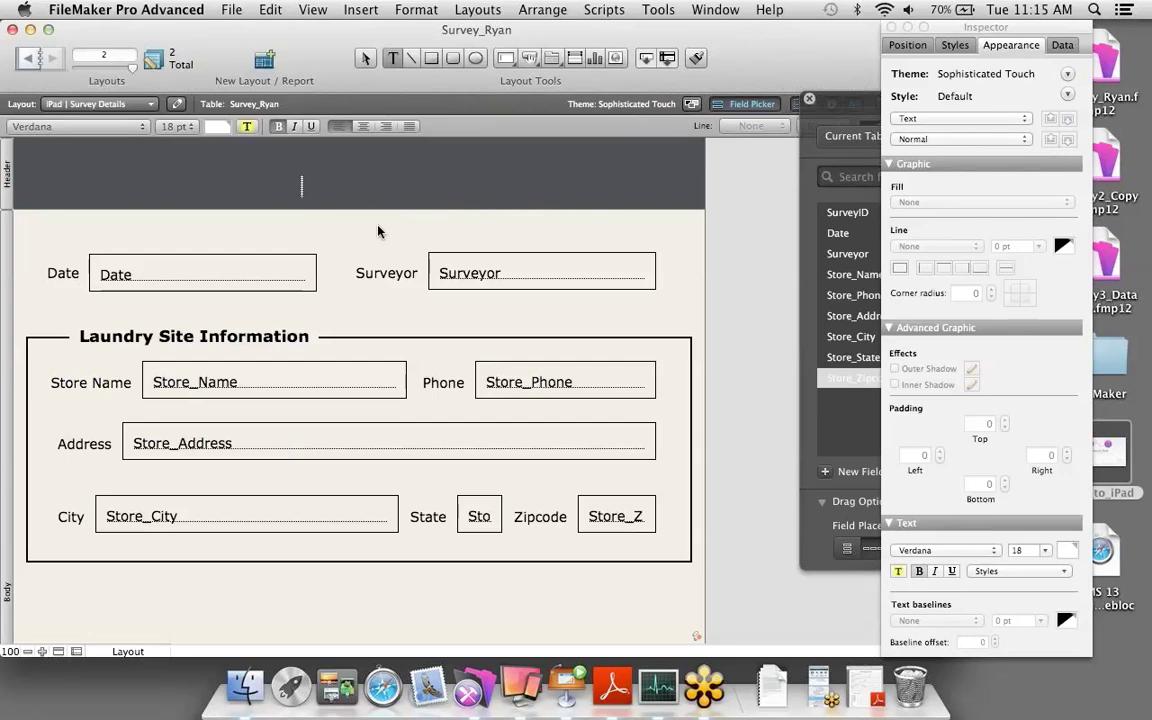
pyautogui.write('LAUNDRY STORE')
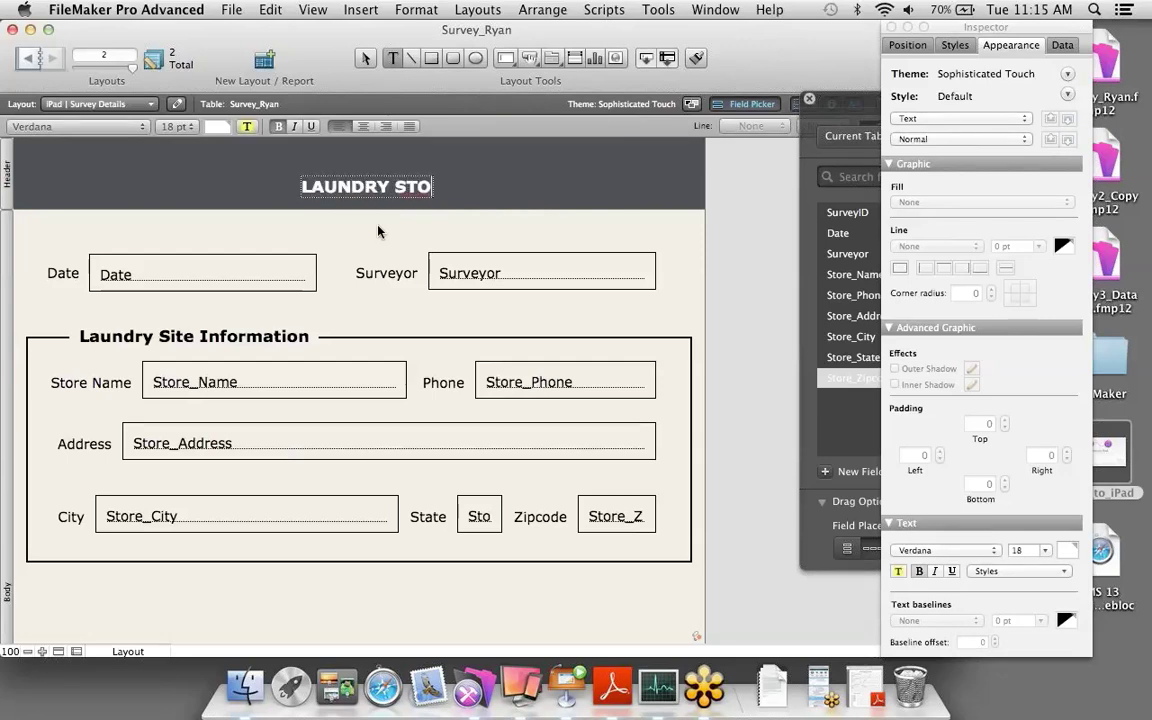
pyautogui.press('BackSpace')
pyautogui.press('BackSpace')
pyautogui.press('BackSpace')
pyautogui.press('BackSpace')
pyautogui.press('BackSpace')
pyautogui.press('BackSpace')
pyautogui.write('SURVEY FORM')
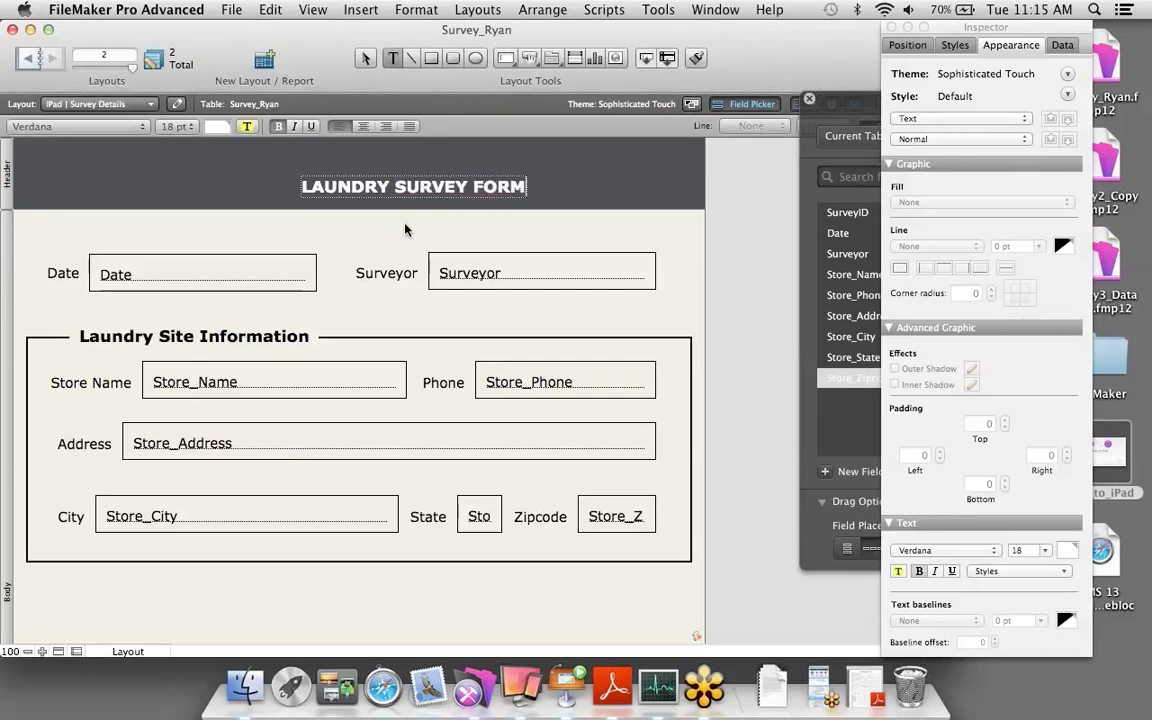
pyautogui.press('Escape')
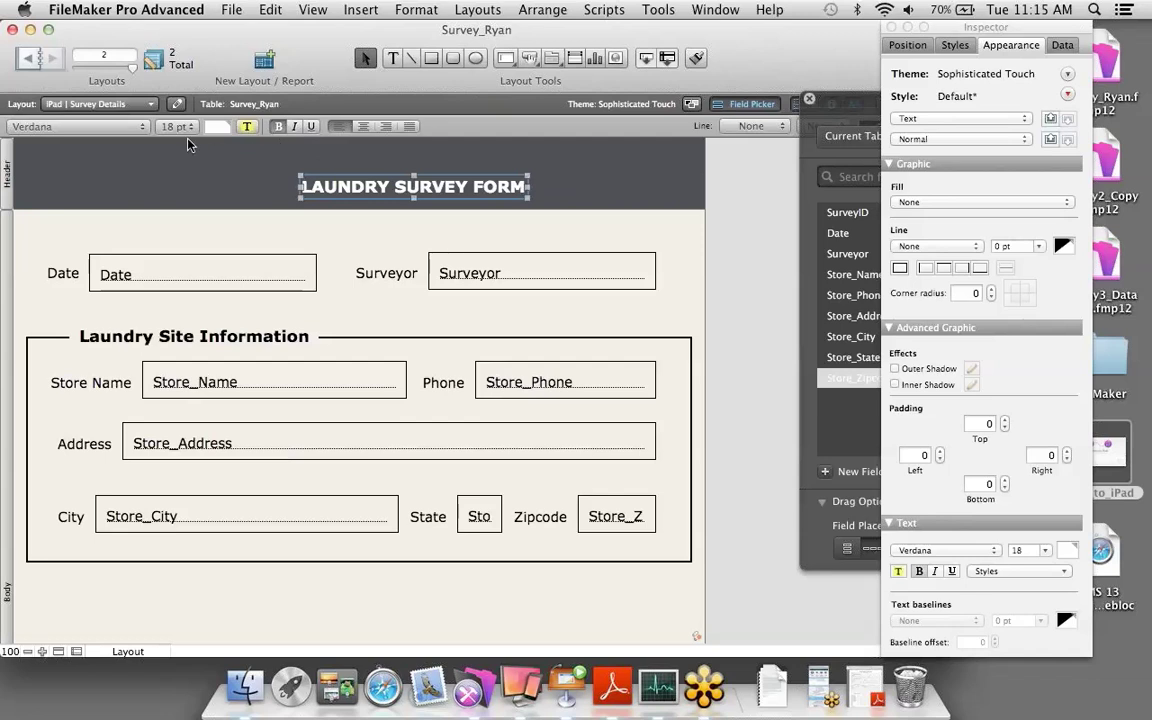
# - Enlarge the title to 36 pt and centre it in the header
pyautogui.click(187, 130)
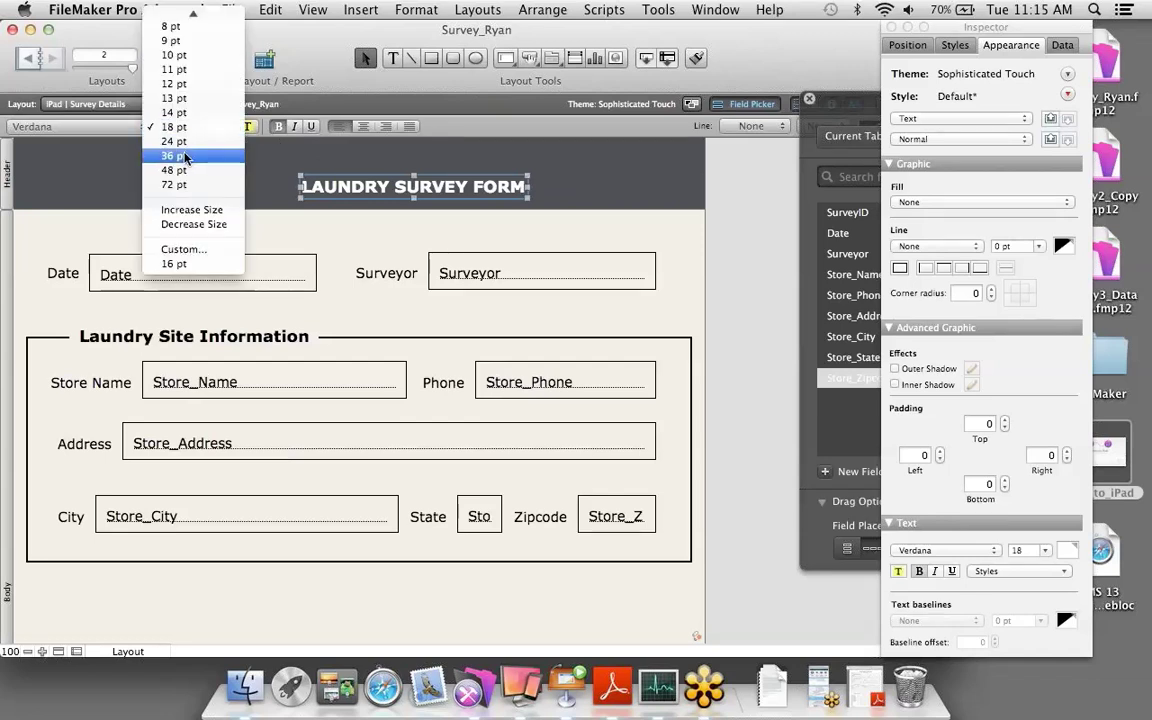
pyautogui.click(182, 155)
pyautogui.moveTo(390, 187); pyautogui.dragTo(222, 178)
pyautogui.click(236, 222)
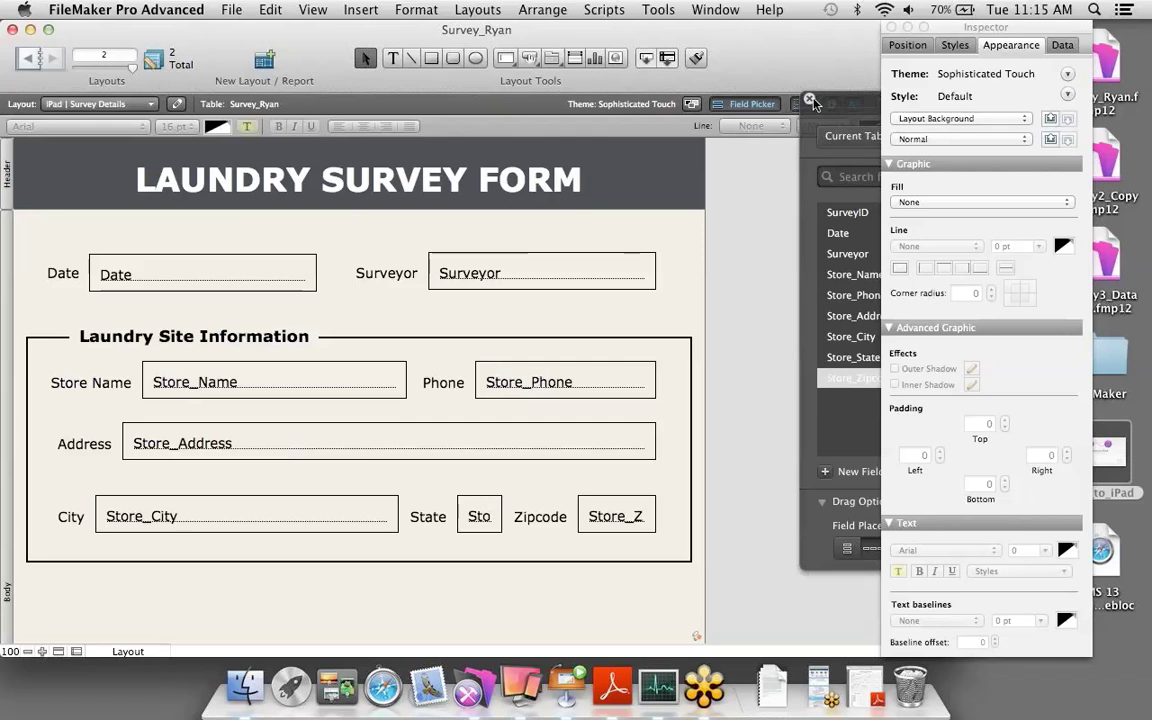
pyautogui.click(738, 103)
# - Close the Inspector and exit Layout mode to preview the finished survey form
pyautogui.click(891, 28)
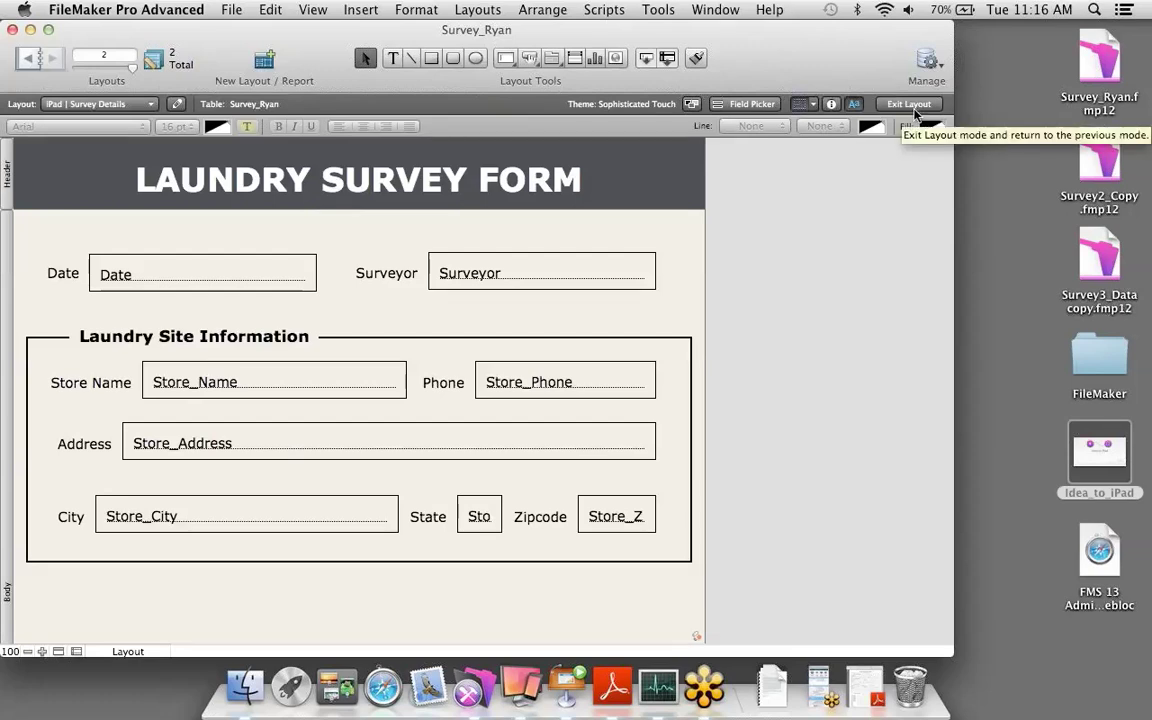
pyautogui.click(910, 104)
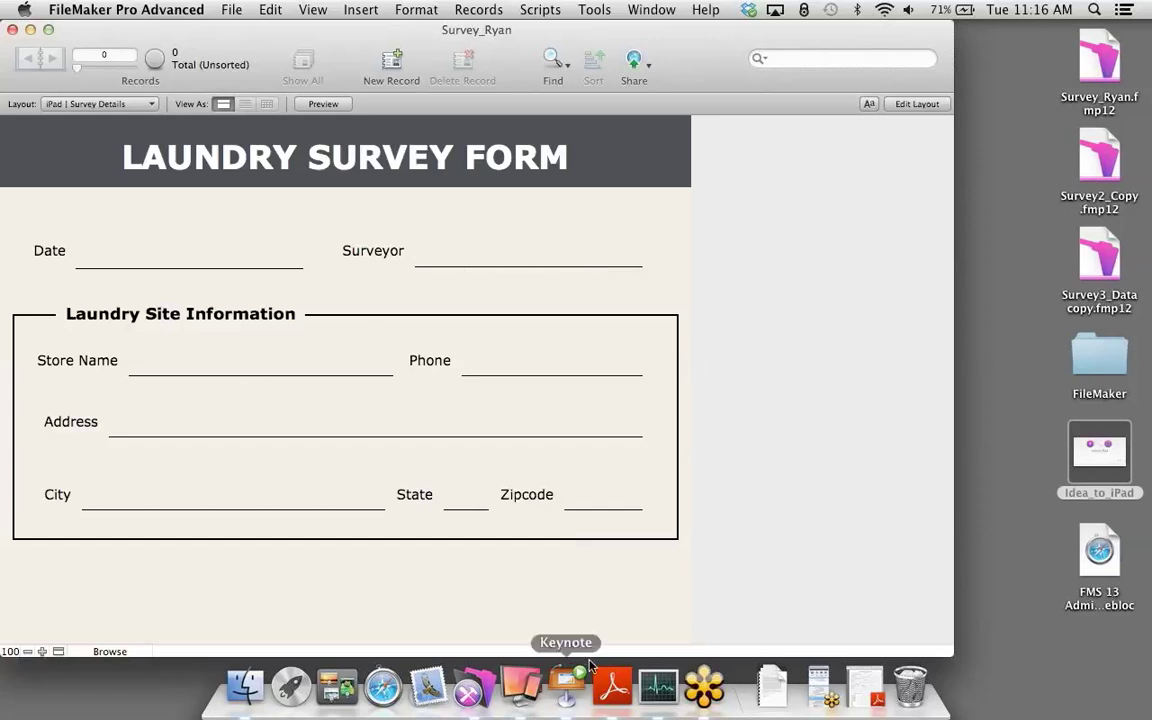
# - Review Laundry Store Survey Form 8-1-10.pdf, then close it and the Survey_Ryan file
pyautogui.click(612, 686)
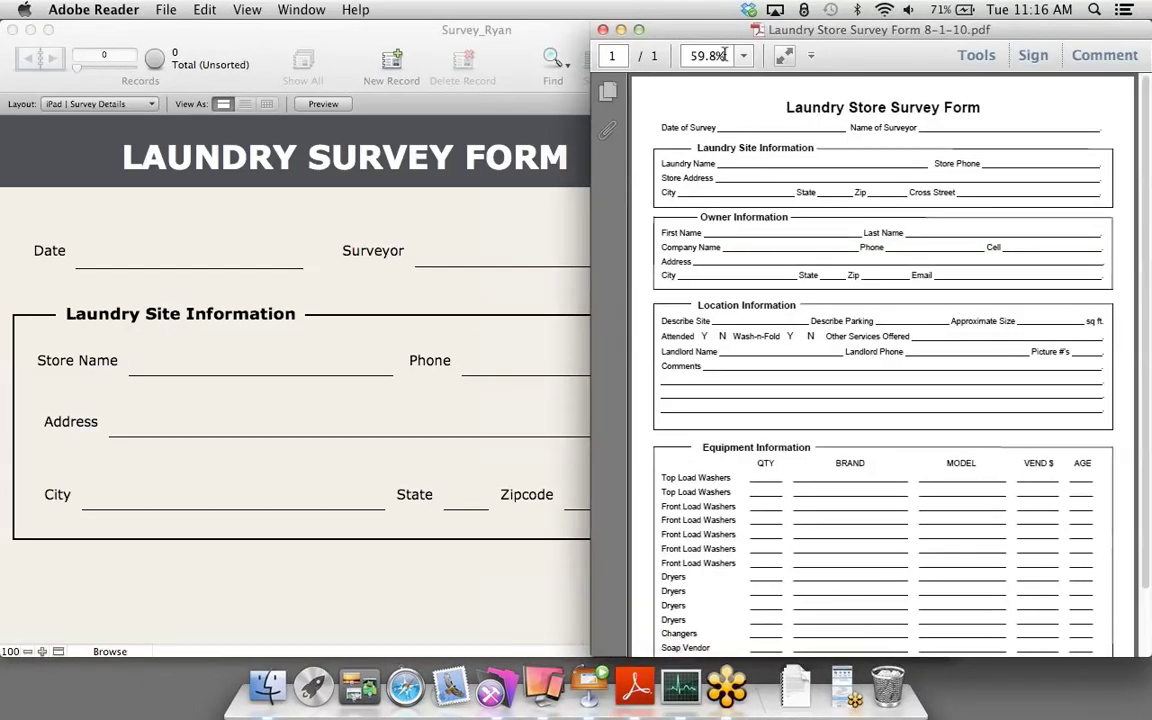
pyautogui.moveTo(713, 27); pyautogui.dragTo(753, 22)
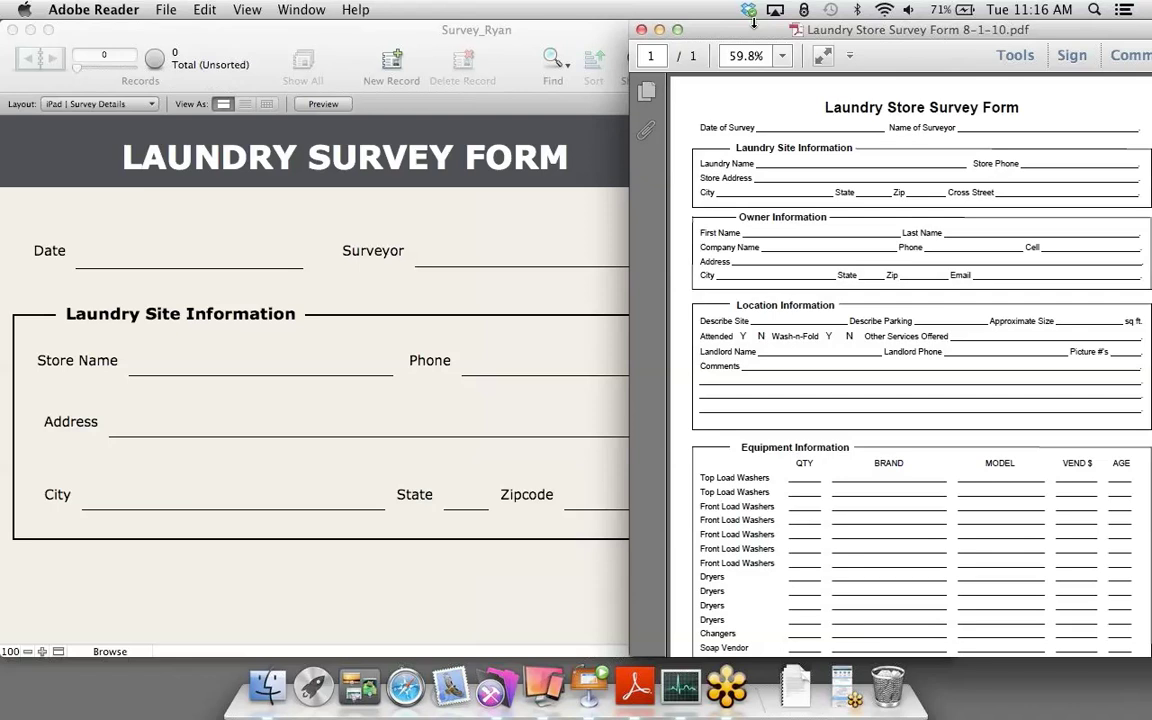
pyautogui.click(642, 30)
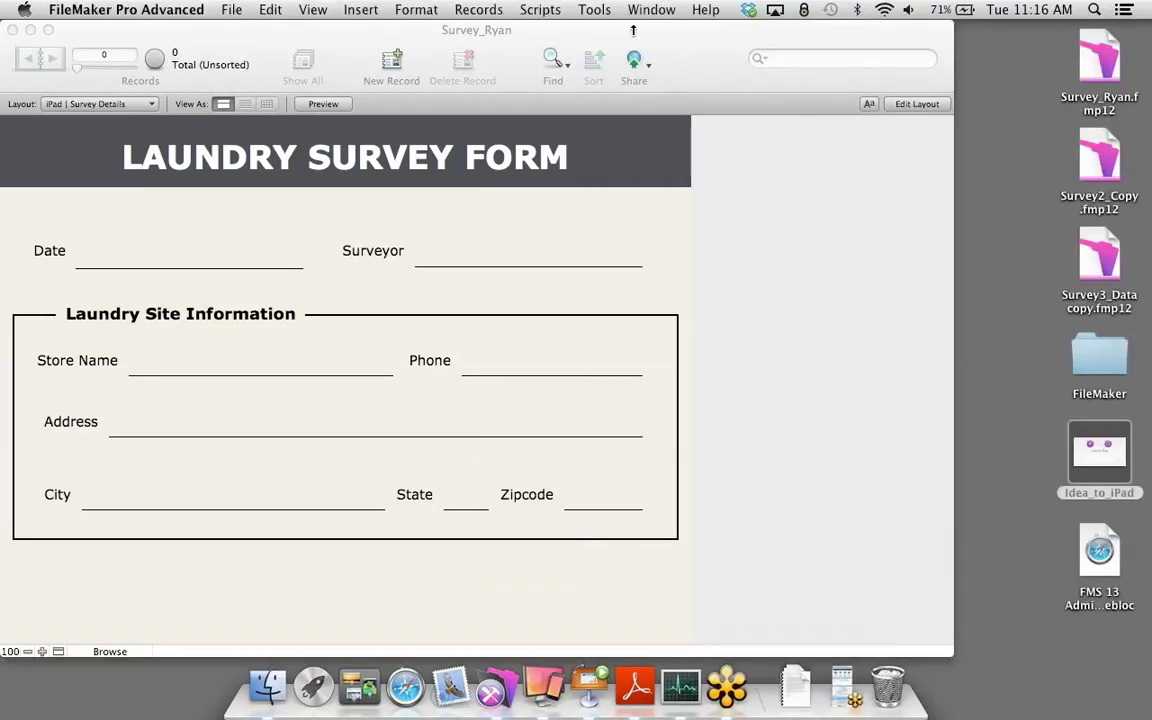
pyautogui.click(11, 31)
pyautogui.click(18, 34)
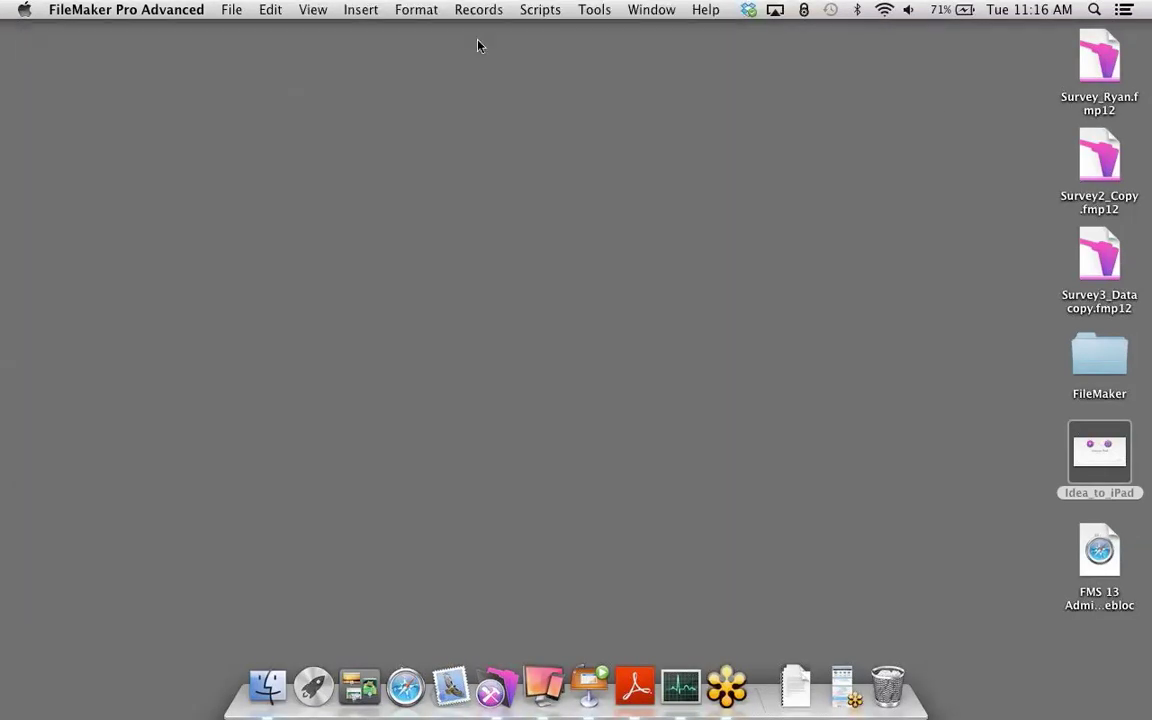
# - Open Survey2_Copy.fmp12, edit the iPad | Survey Details layout and show the Field Picker
pyautogui.click(1100, 158)
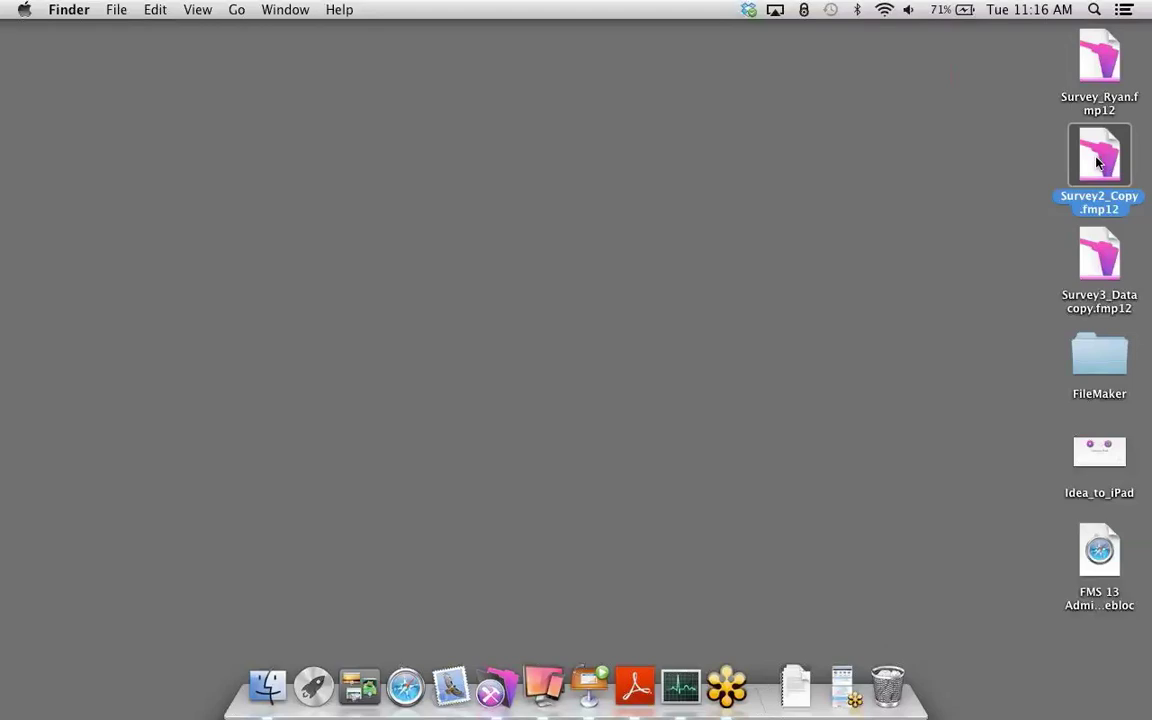
pyautogui.doubleClick(1097, 162)
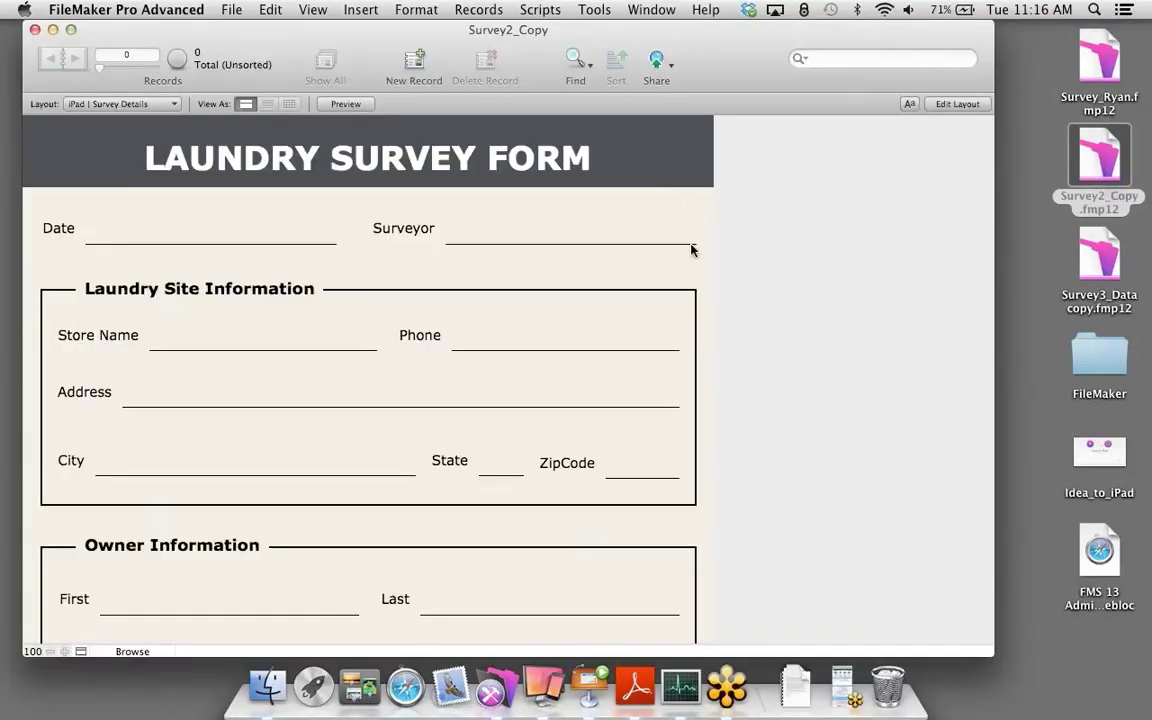
pyautogui.scroll(-5, 691, 250)
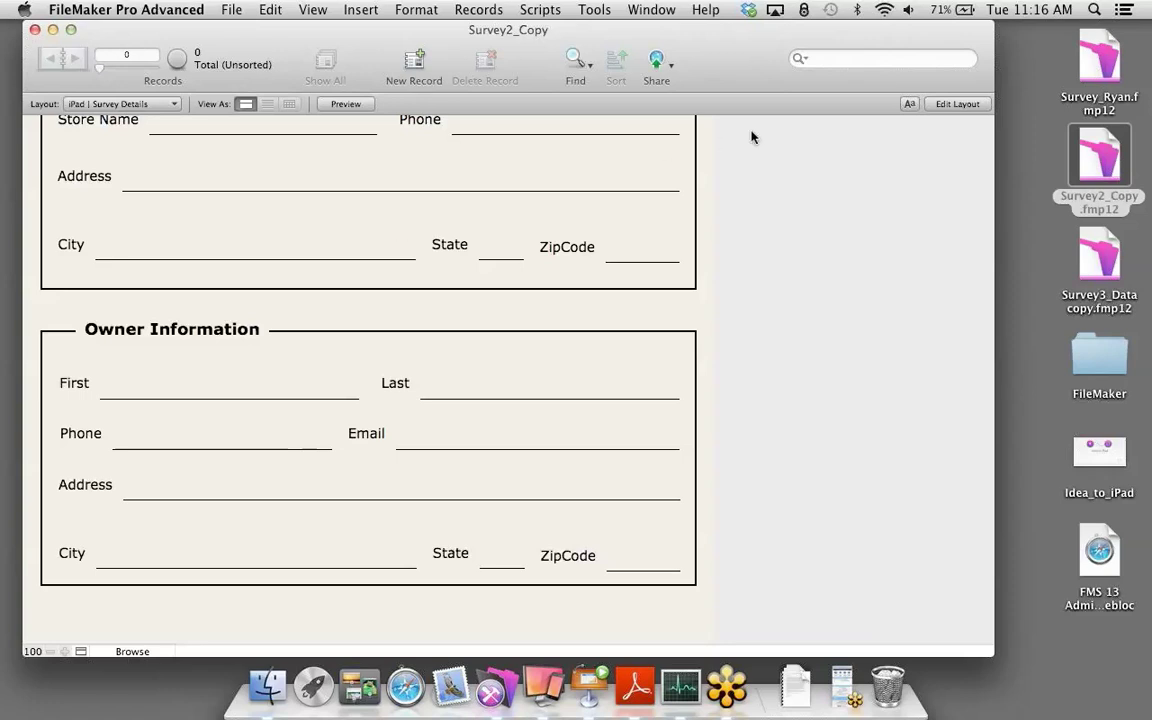
pyautogui.click(962, 104)
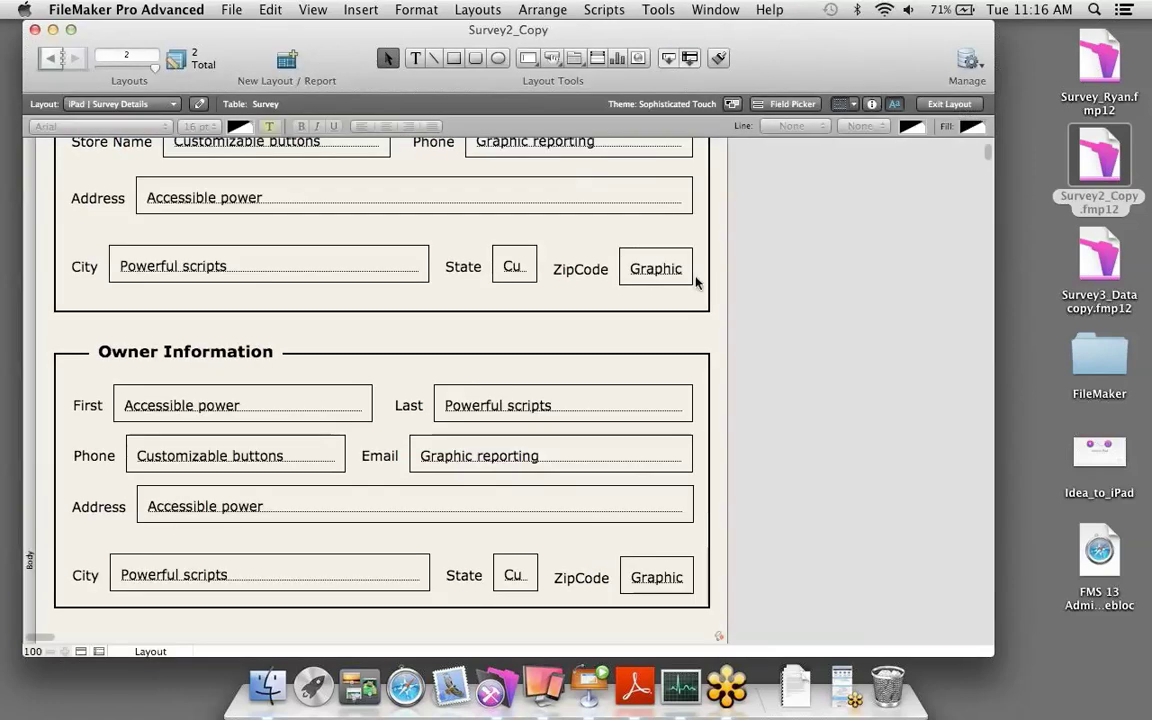
pyautogui.scroll(3, 697, 283)
pyautogui.scroll(-3, 697, 283)
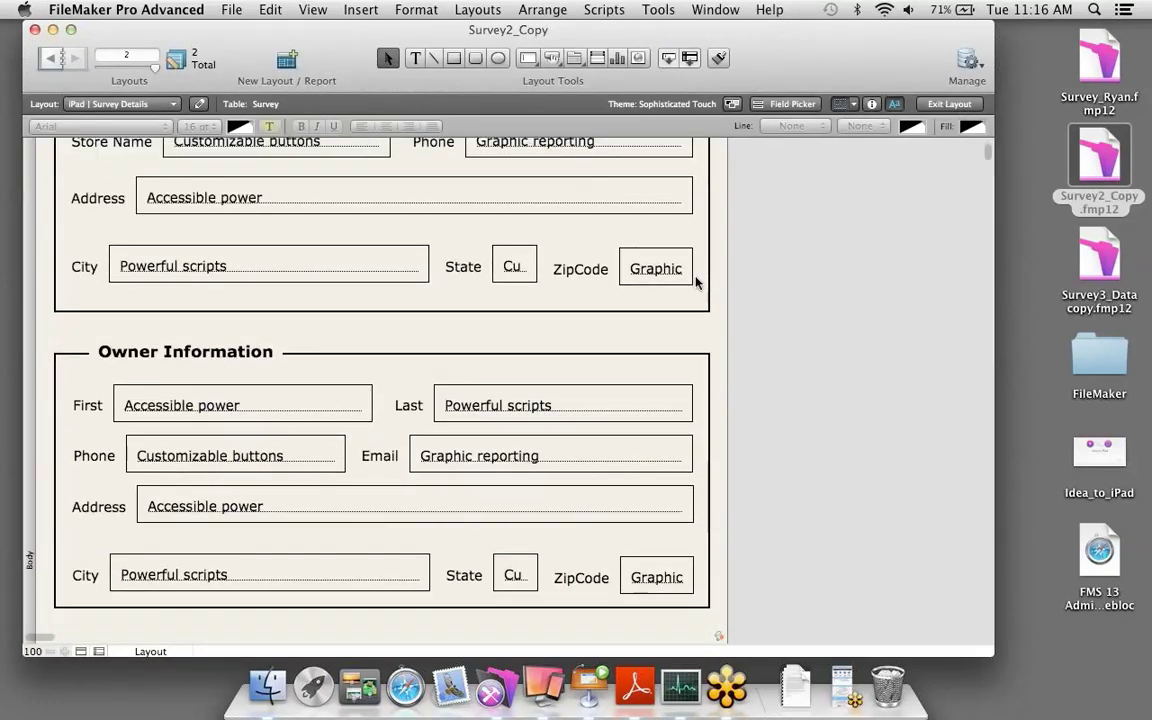
pyautogui.click(795, 106)
pyautogui.scroll(-3, 846, 363)
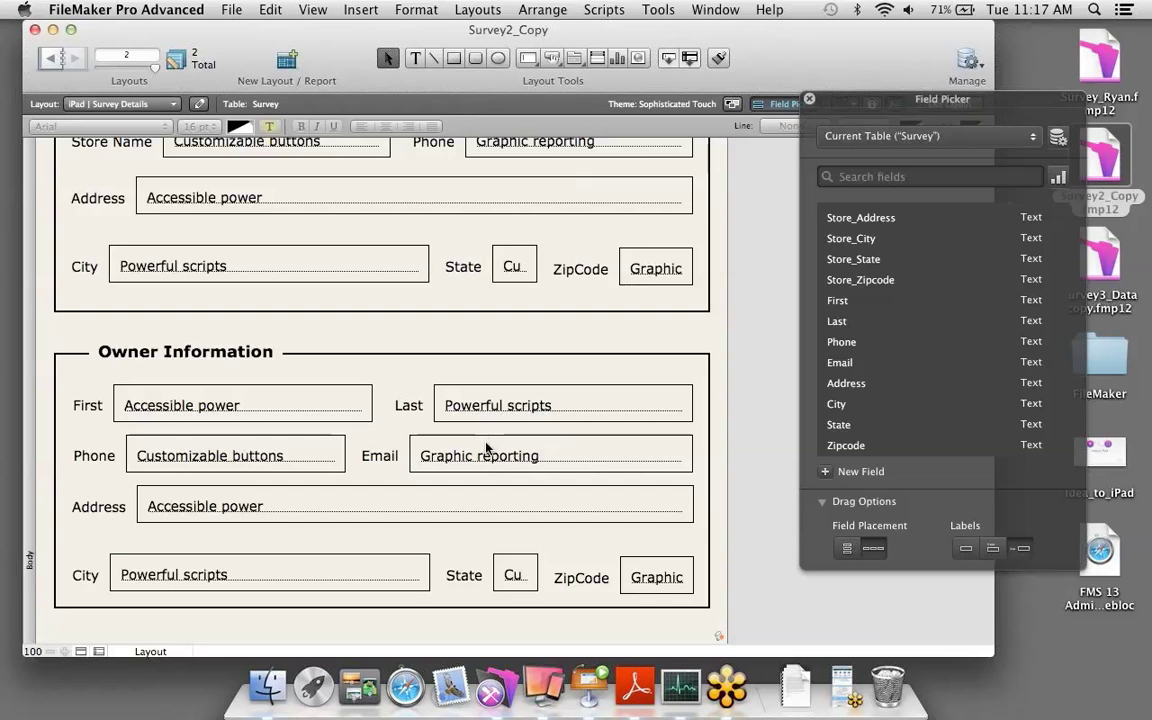
pyautogui.scroll(5, 487, 447)
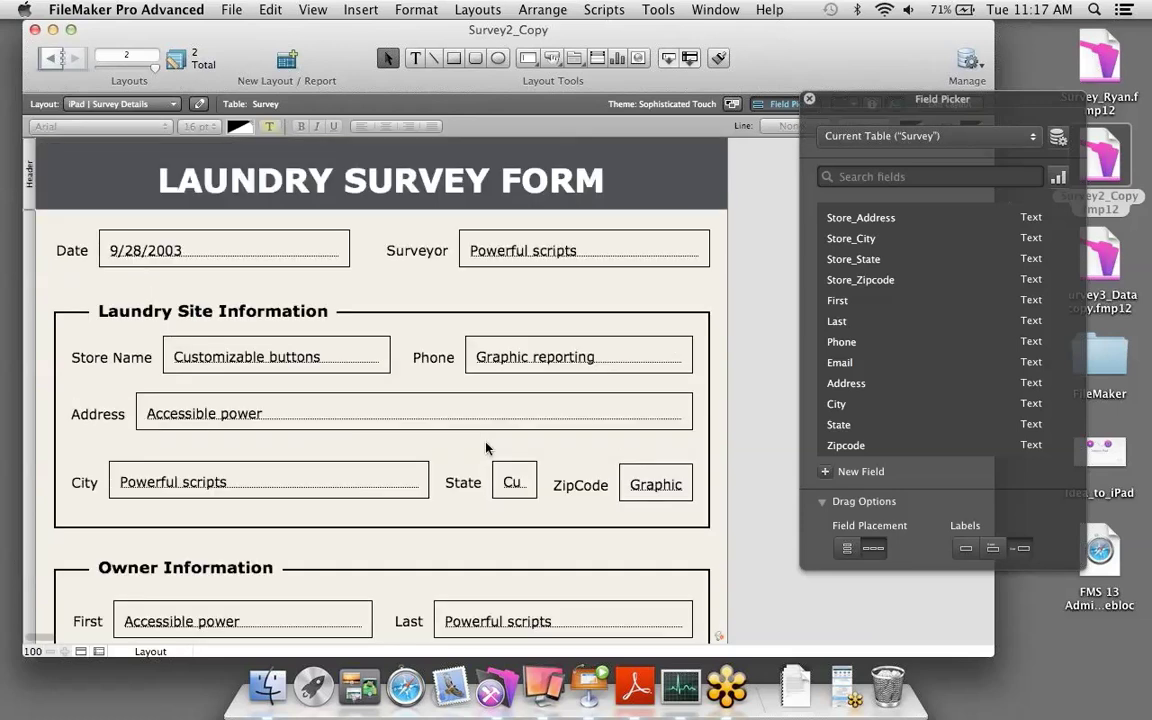
pyautogui.scroll(-15, 487, 447)
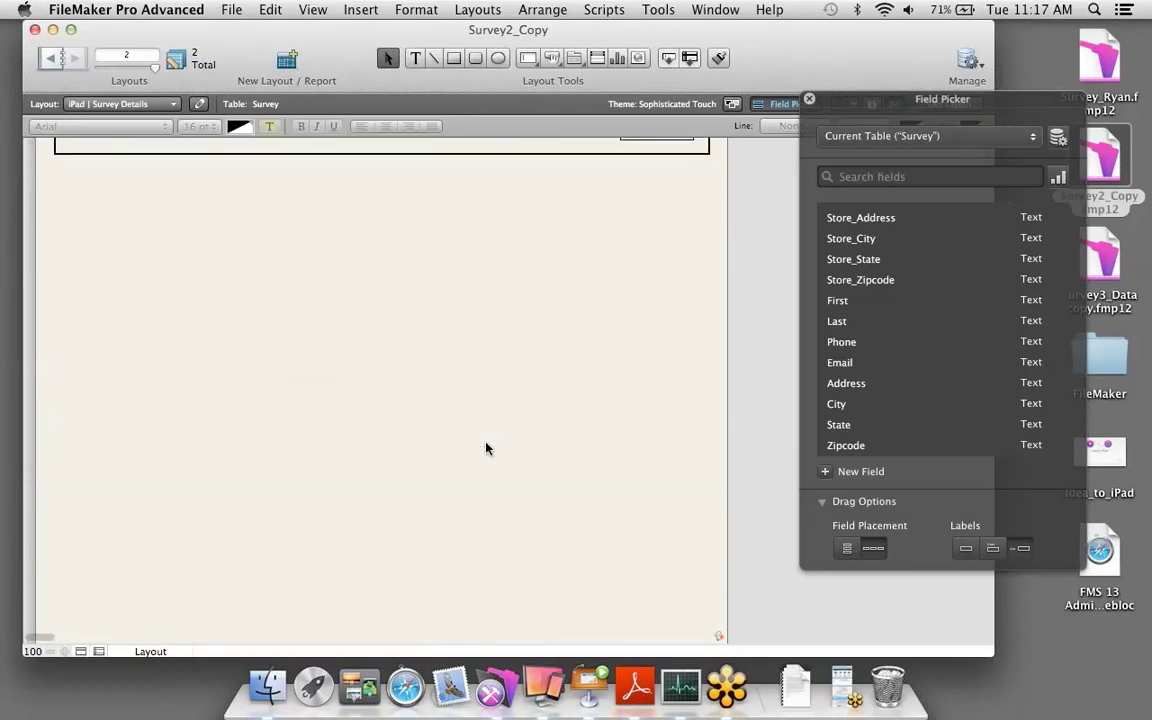
# - Reopen Laundry Store Survey Form 8-1-10.pdf from recent files and scroll to Equipment Information
pyautogui.click(635, 686)
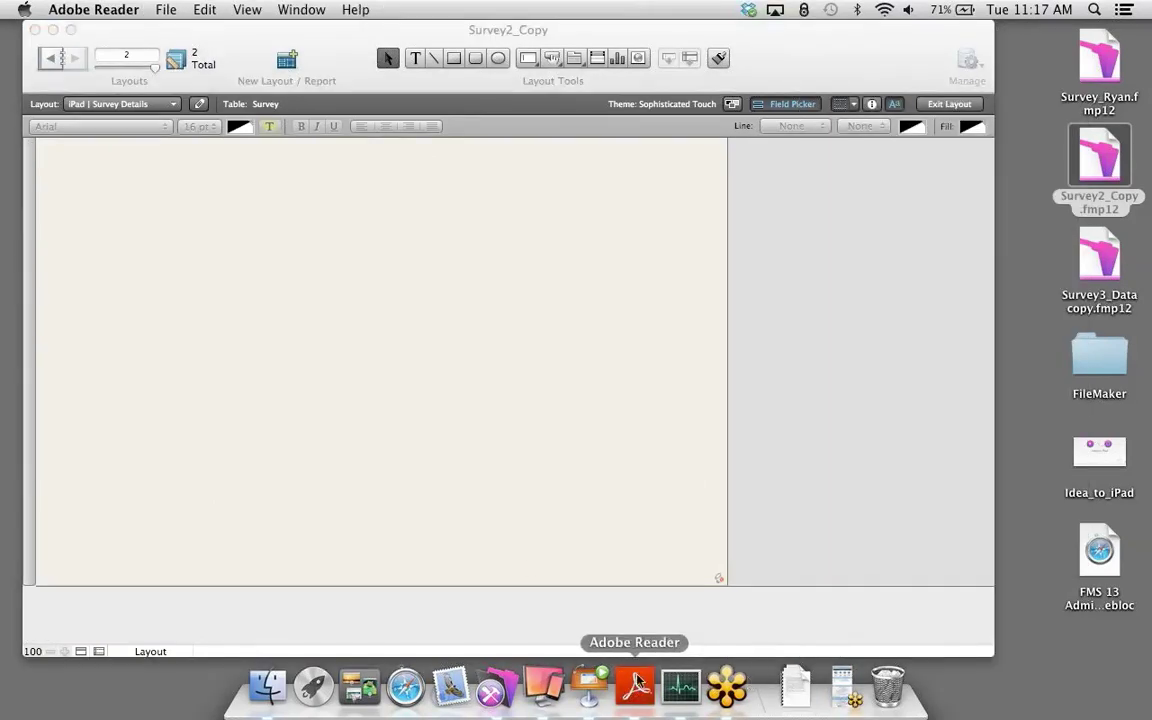
pyautogui.click(158, 9)
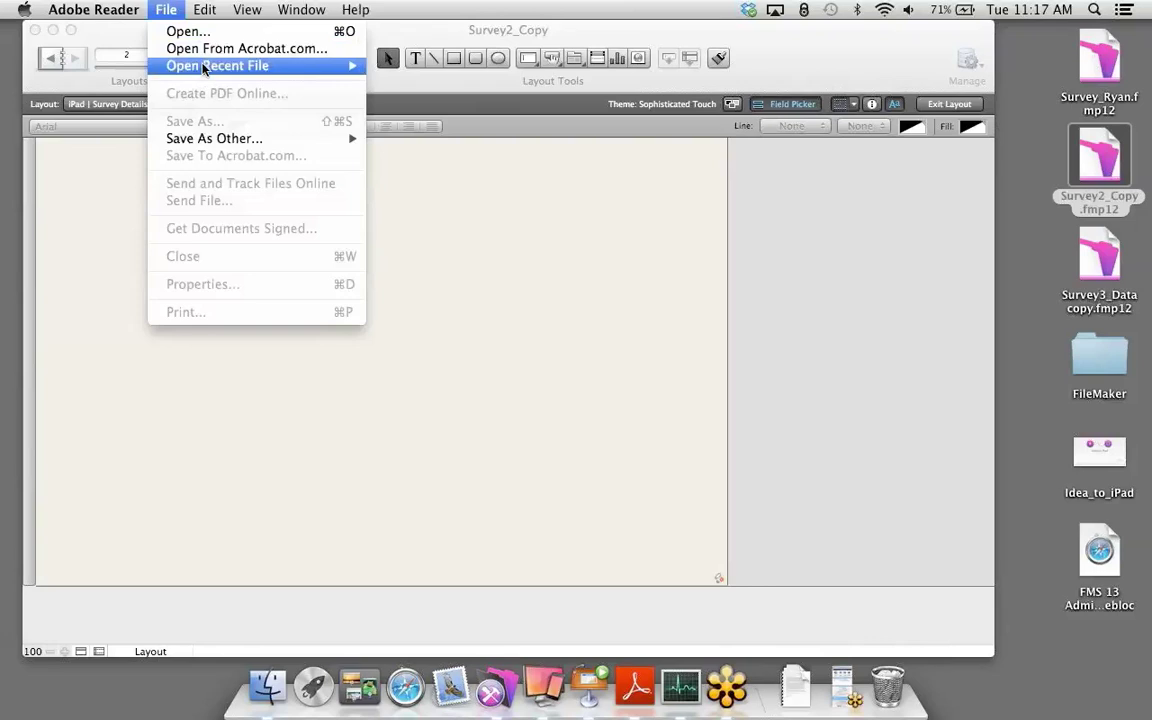
pyautogui.moveTo(182, 64)
pyautogui.click(412, 94)
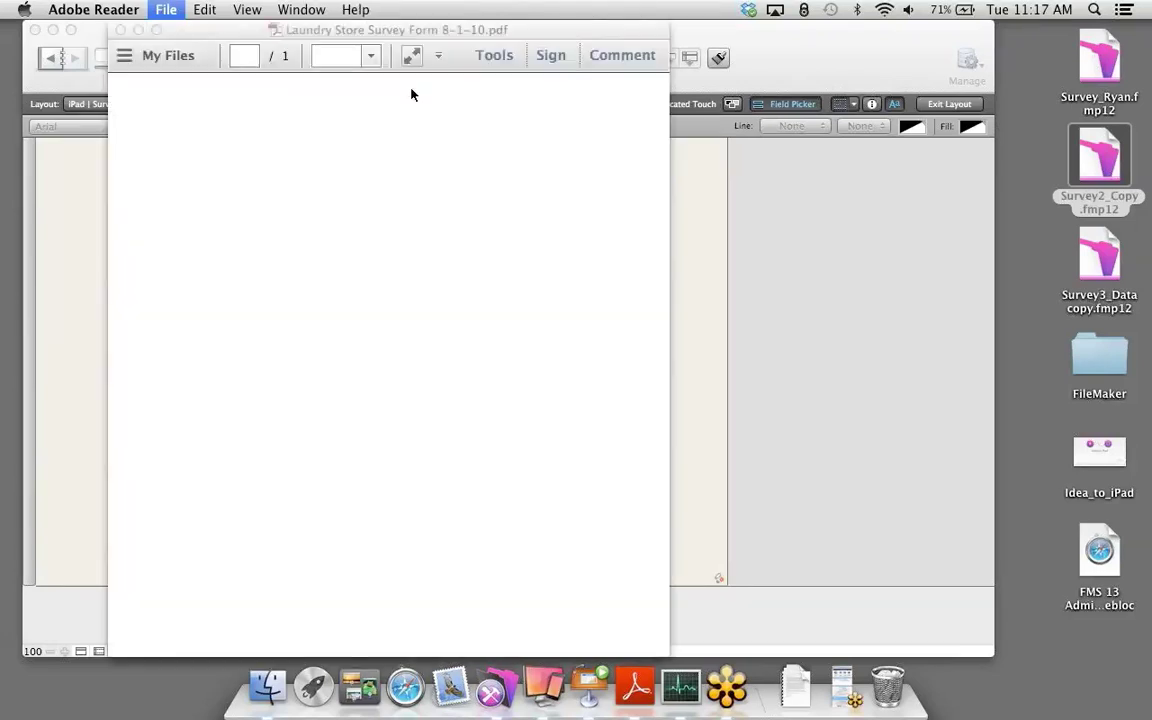
pyautogui.moveTo(376, 38); pyautogui.dragTo(865, 12)
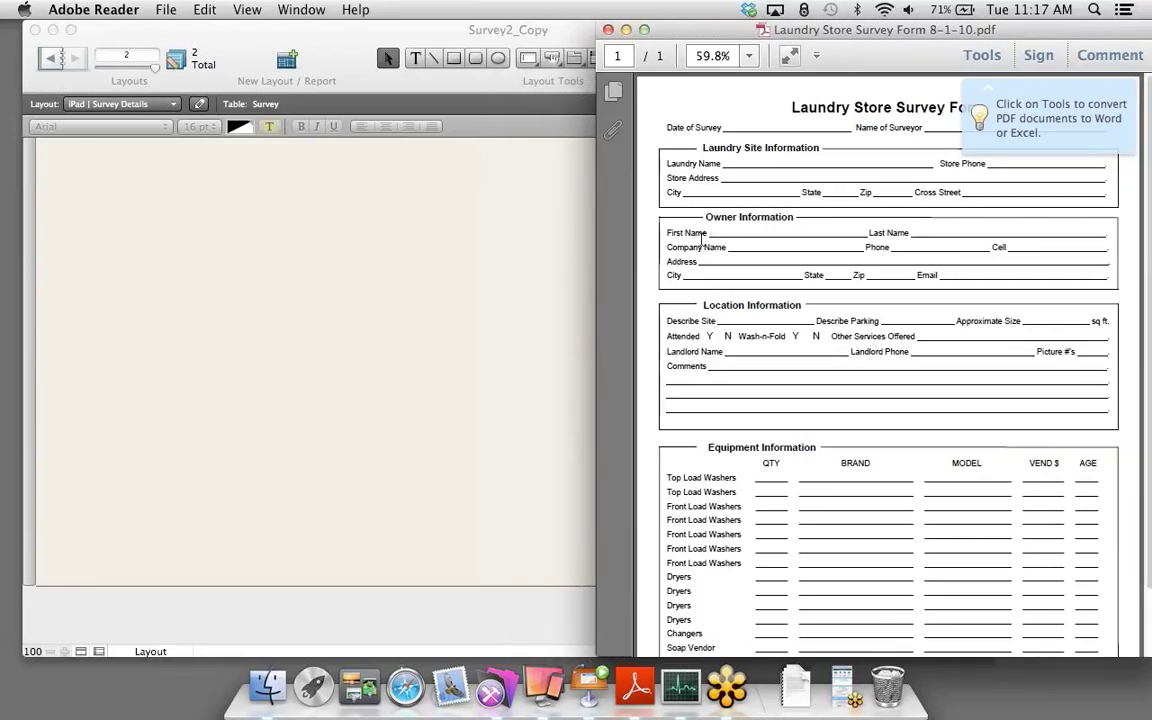
pyautogui.scroll(-2, 692, 358)
pyautogui.scroll(-3, 690, 362)
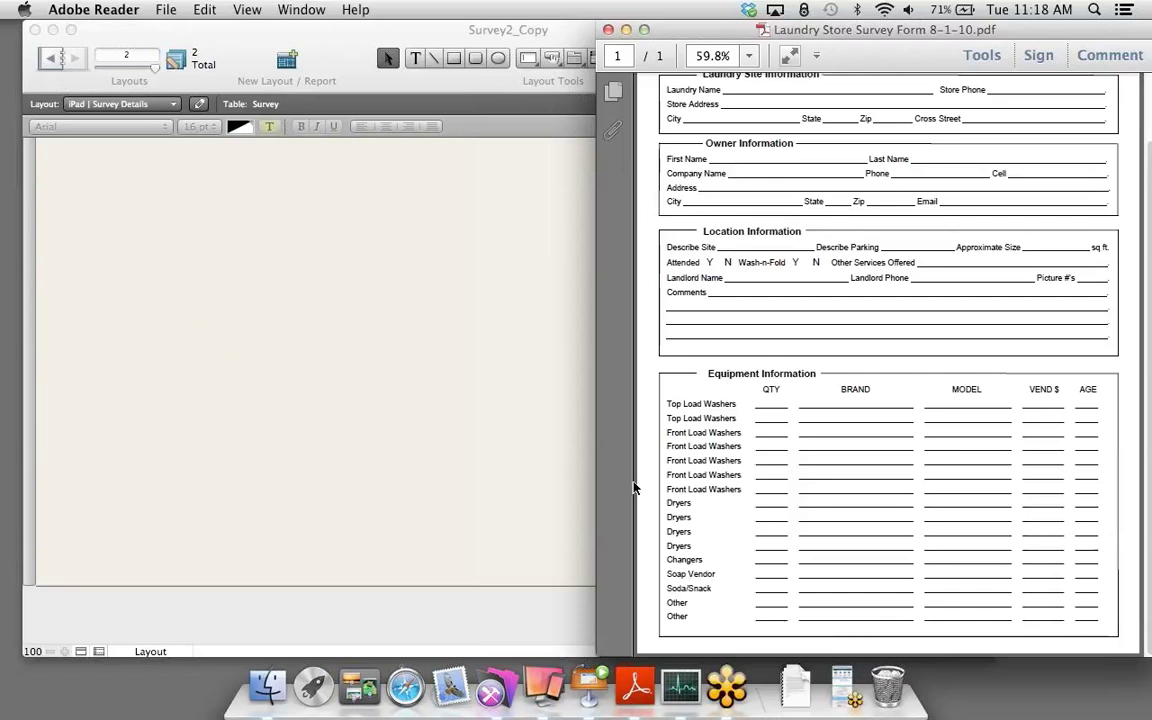
# - Minimize the PDF and open File > Manage > Database, ending on the Tables tab
pyautogui.click(626, 31)
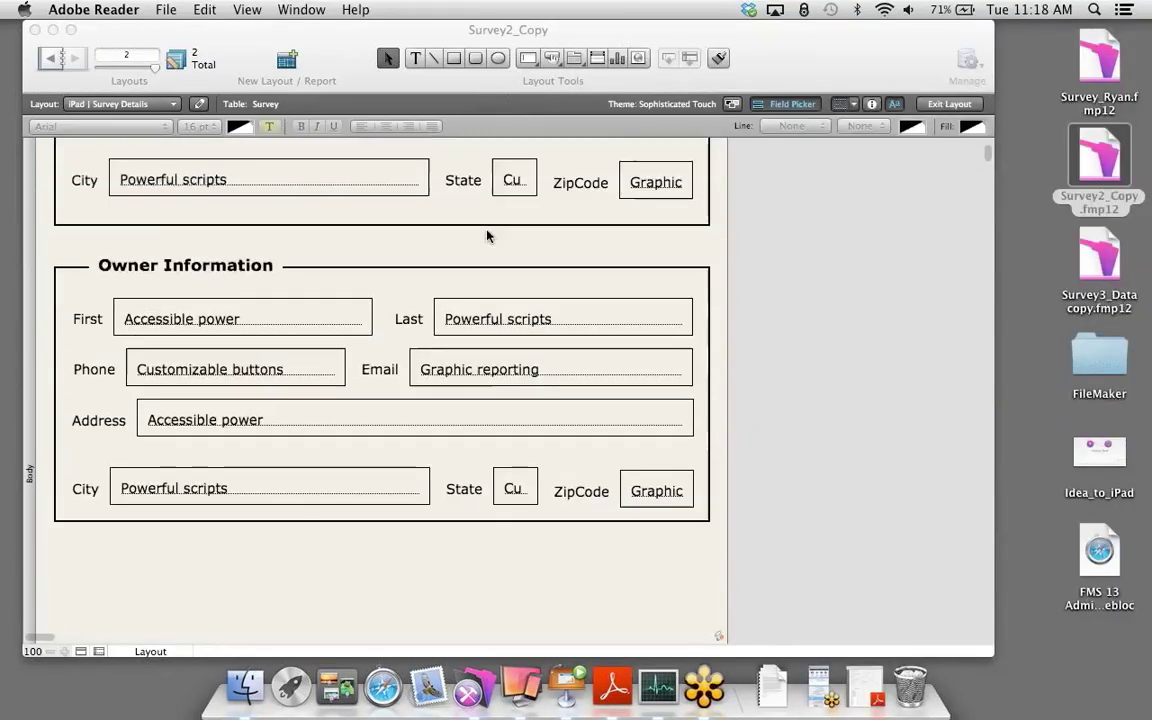
pyautogui.click(164, 10)
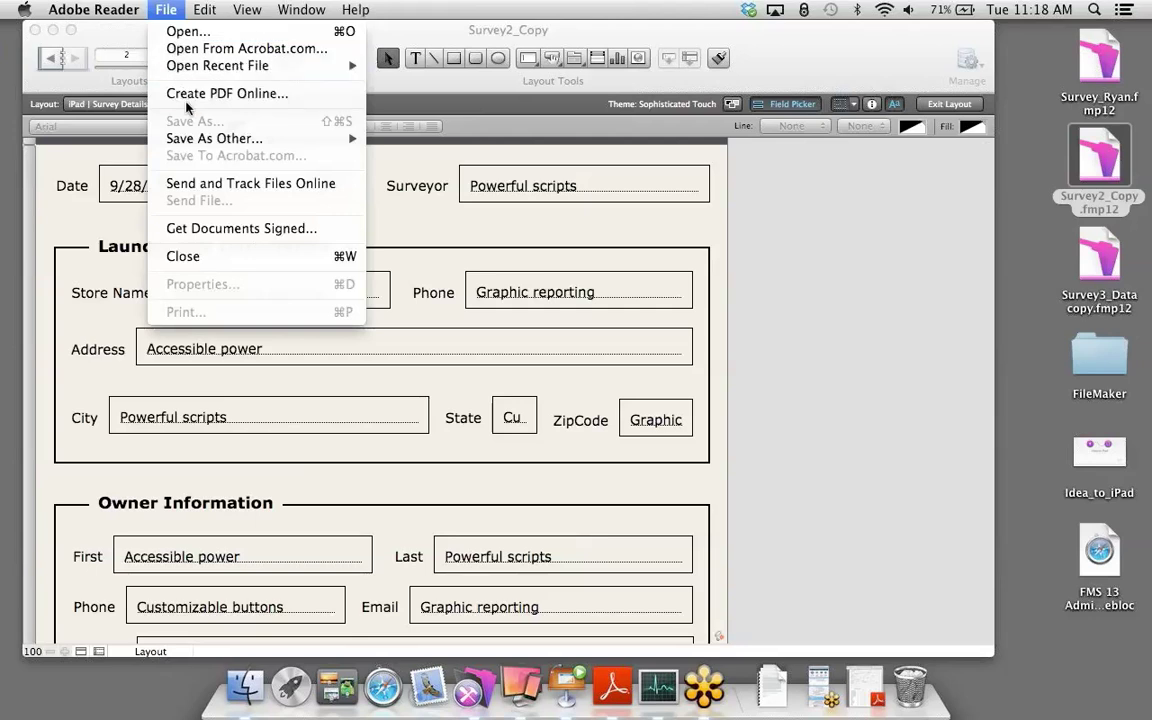
pyautogui.click(122, 28)
pyautogui.click(231, 10)
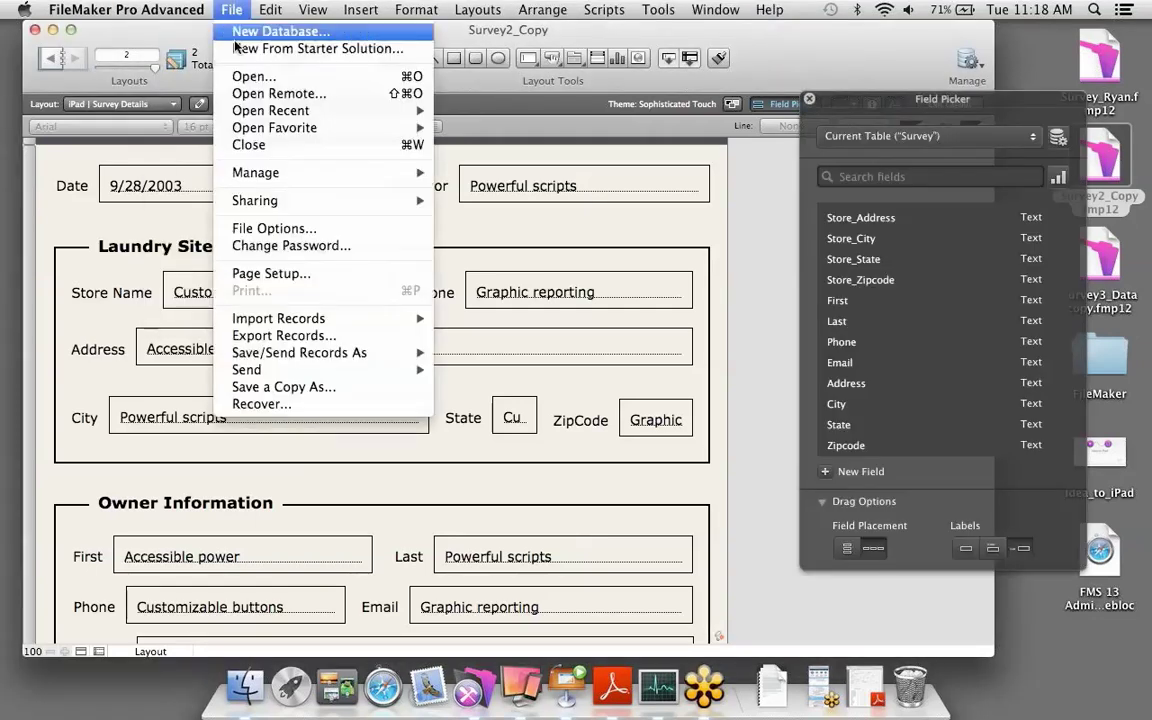
pyautogui.moveTo(246, 175)
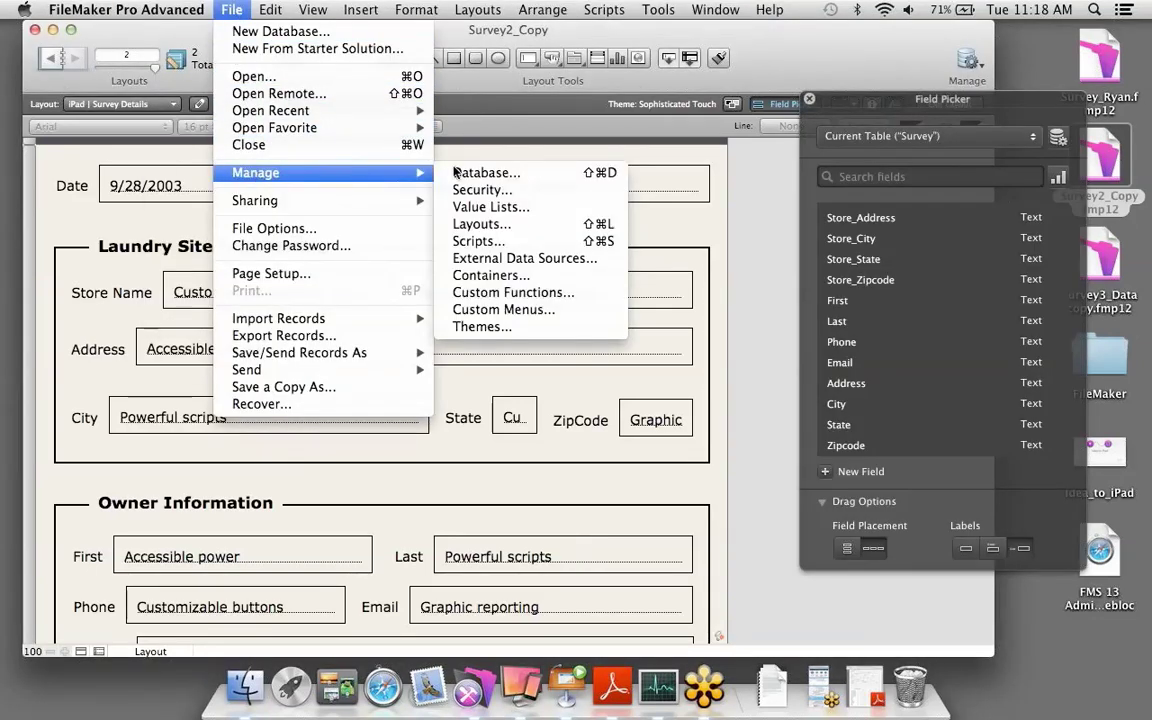
pyautogui.click(511, 174)
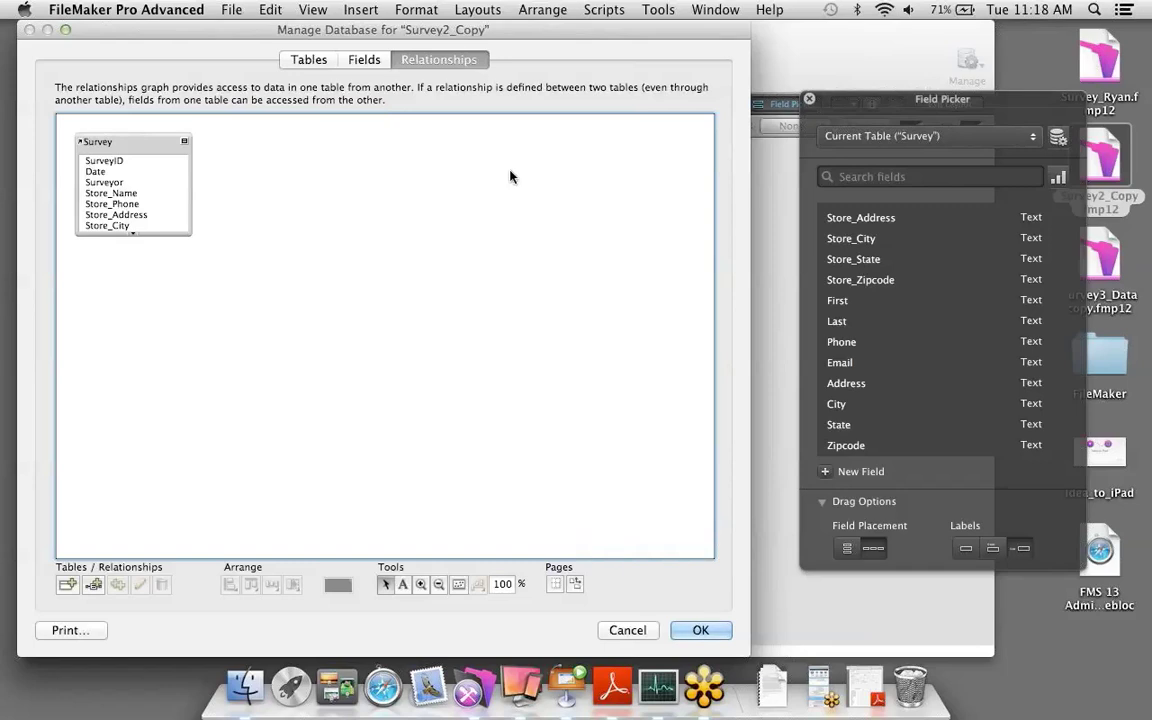
pyautogui.click(318, 64)
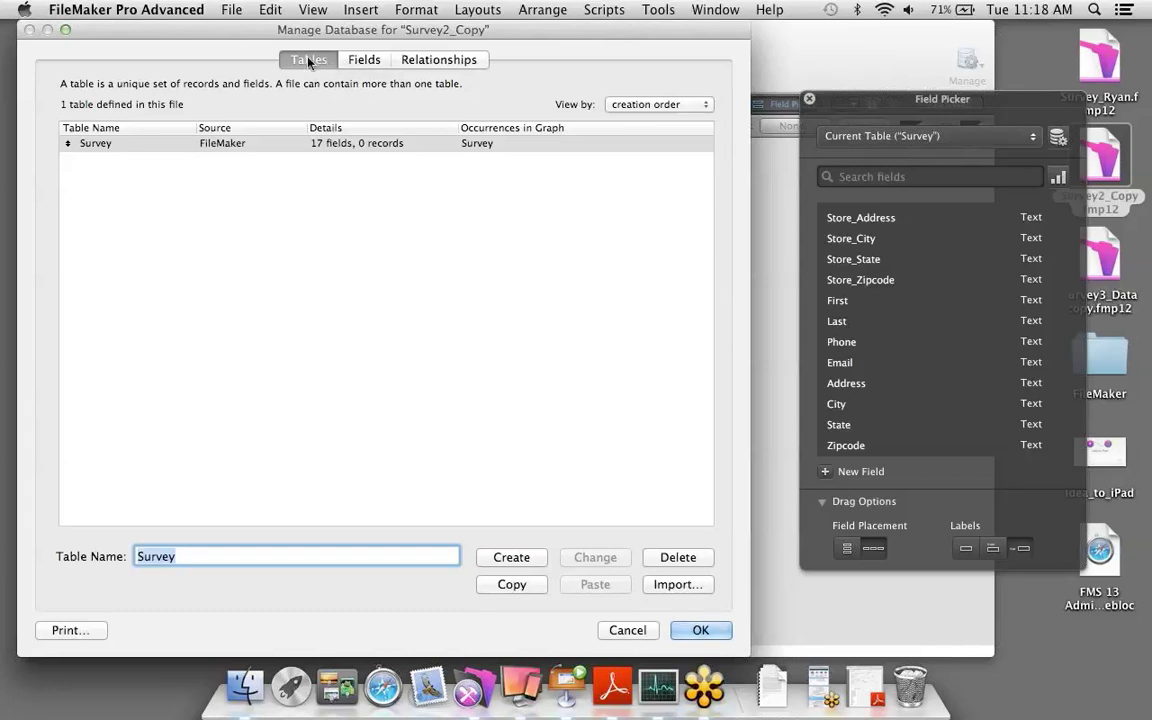
pyautogui.click(364, 61)
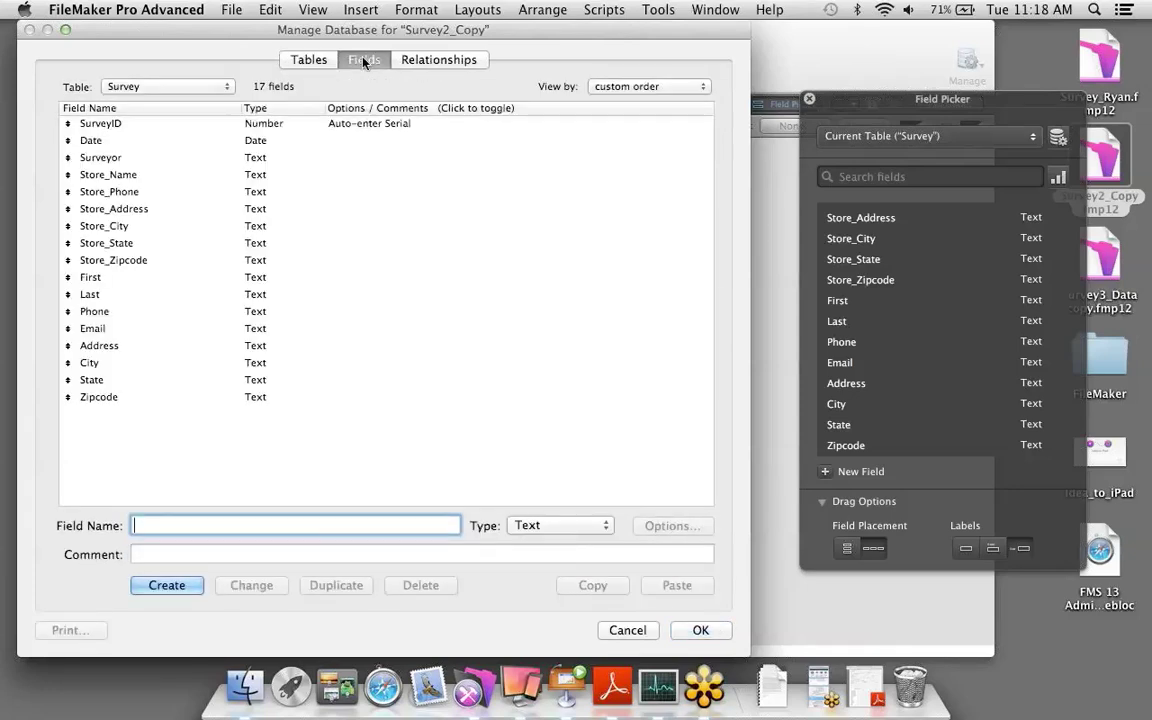
pyautogui.click(408, 61)
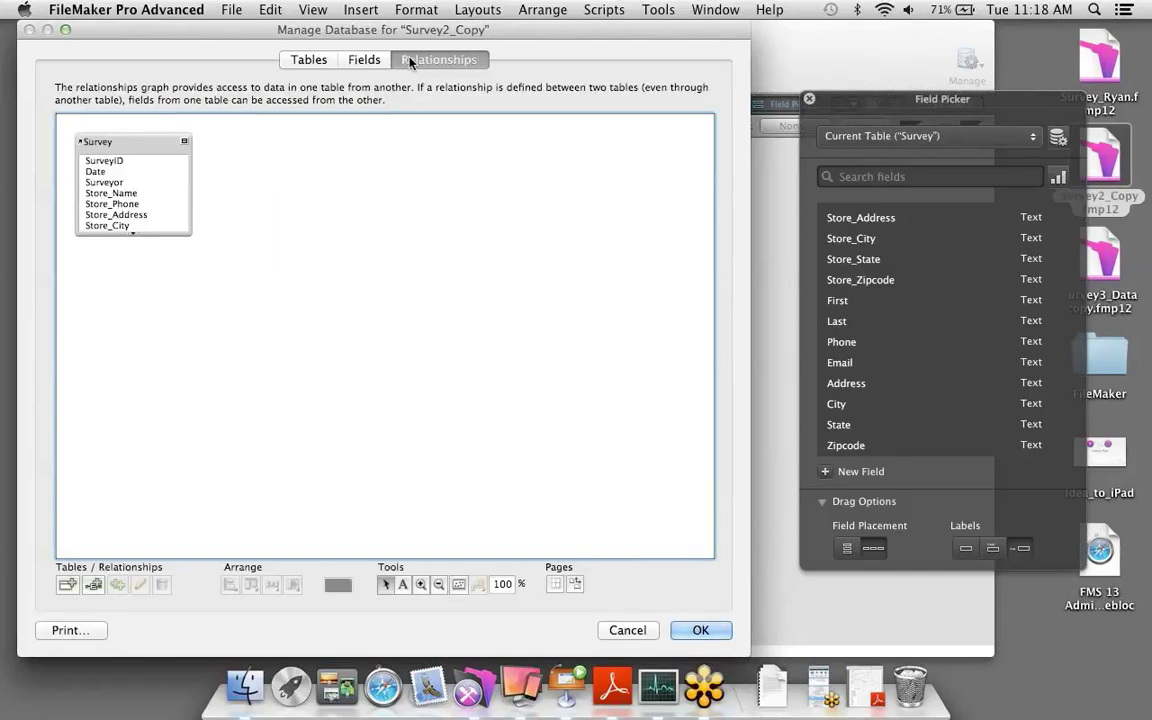
pyautogui.click(309, 60)
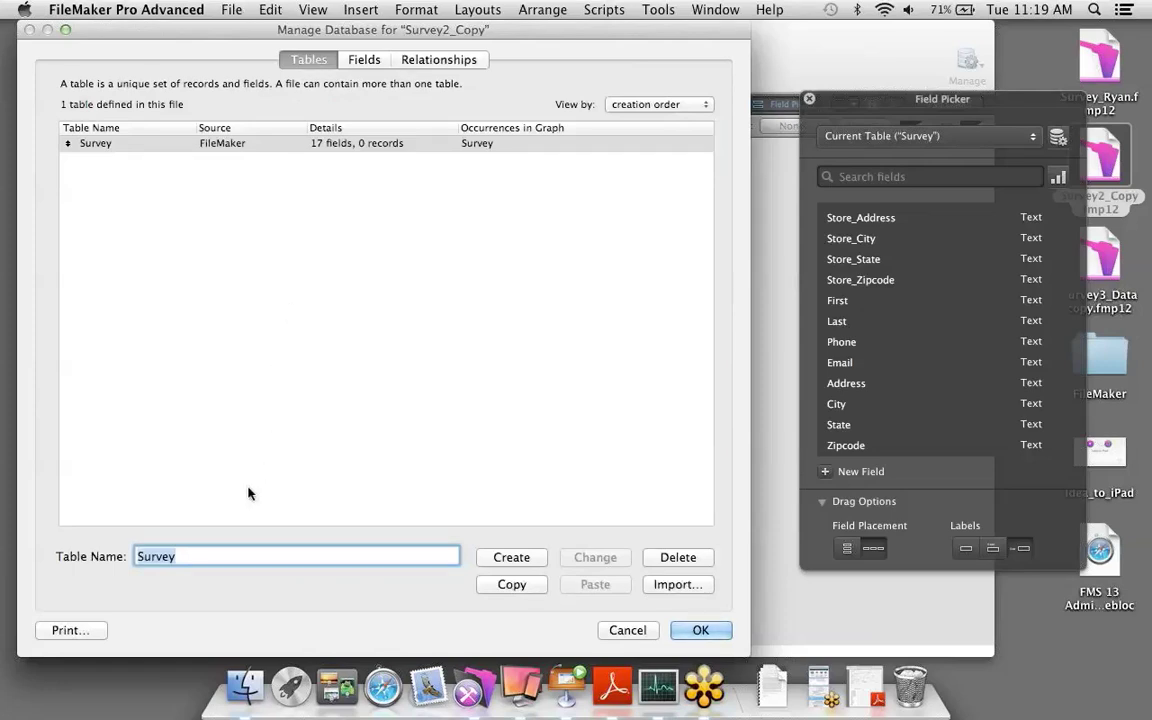
# - Create a new table named Equipment
pyautogui.write('EQUIP')
pyautogui.press('BackSpace')
pyautogui.press('BackSpace')
pyautogui.press('BackSpace')
pyautogui.press('BackSpace')
pyautogui.write('quipm')
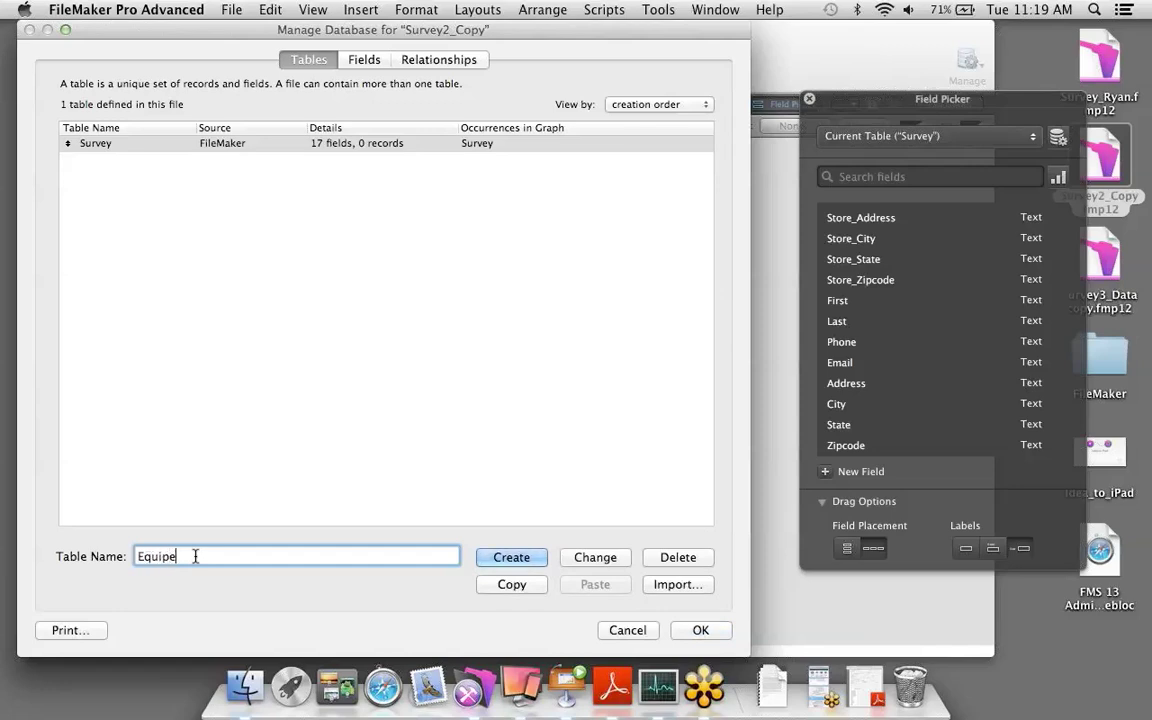
pyautogui.write('ent')
pyautogui.click(505, 556)
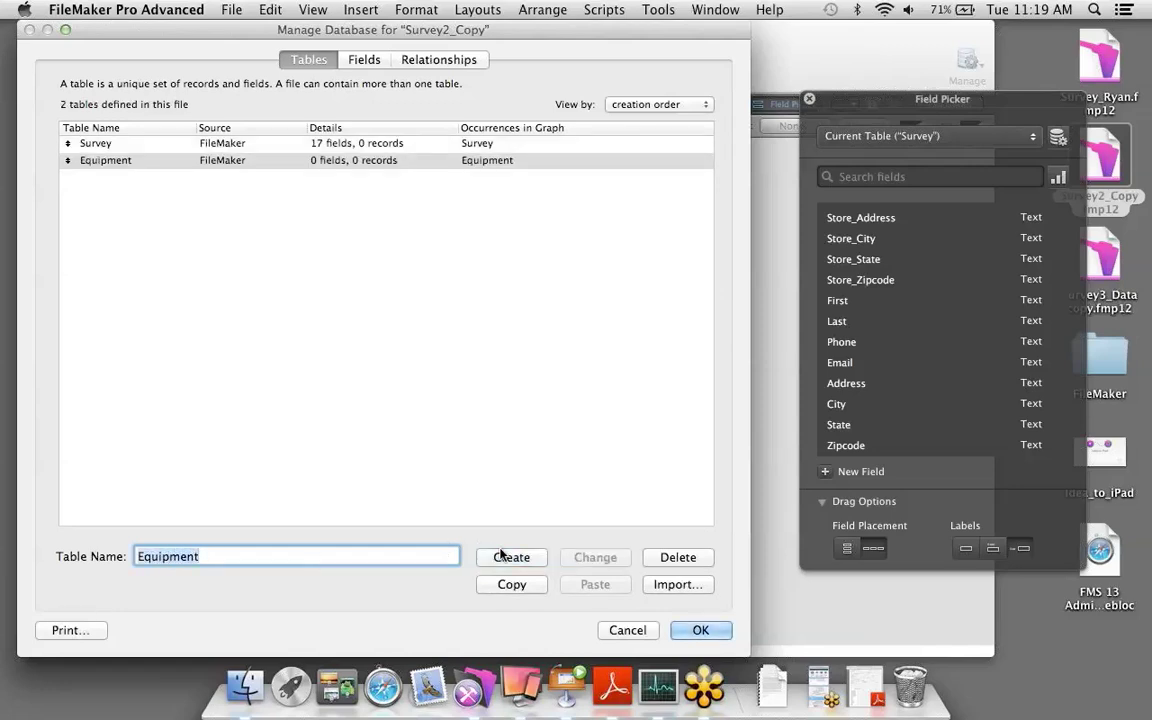
# - Add an EquipmentID Number field that auto-enters a serial number
pyautogui.click(369, 62)
pyautogui.write('Equipment')
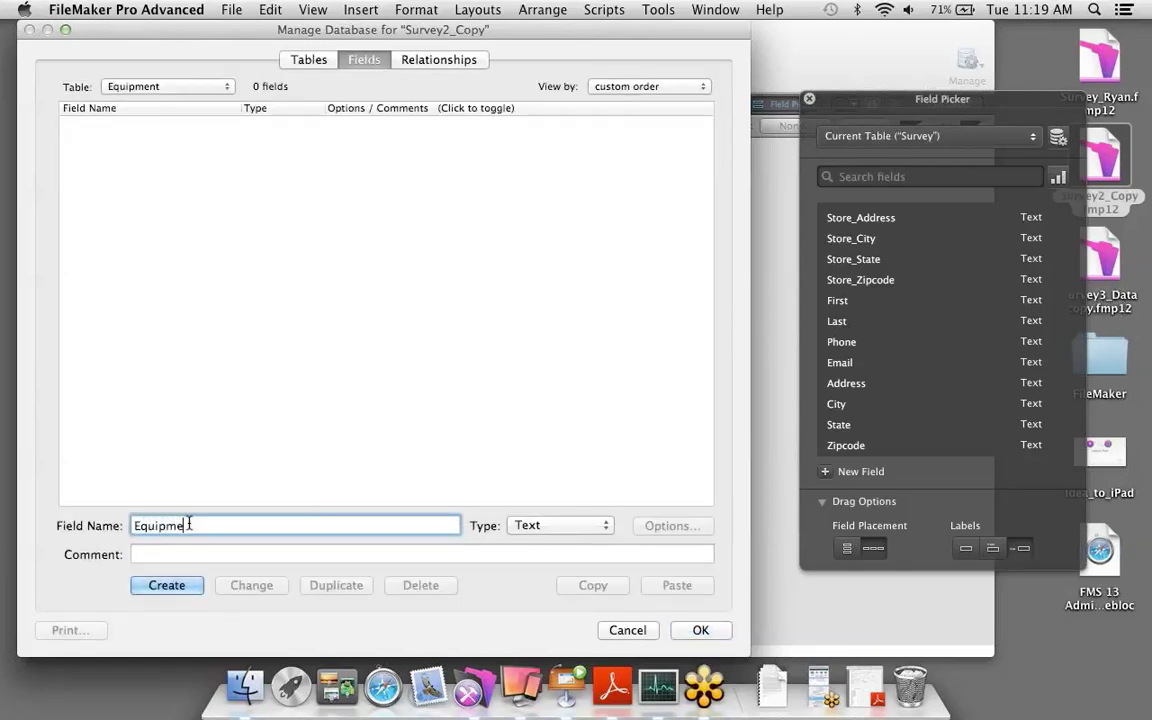
pyautogui.press('BackSpace')
pyautogui.write('ID')
pyautogui.click(537, 528)
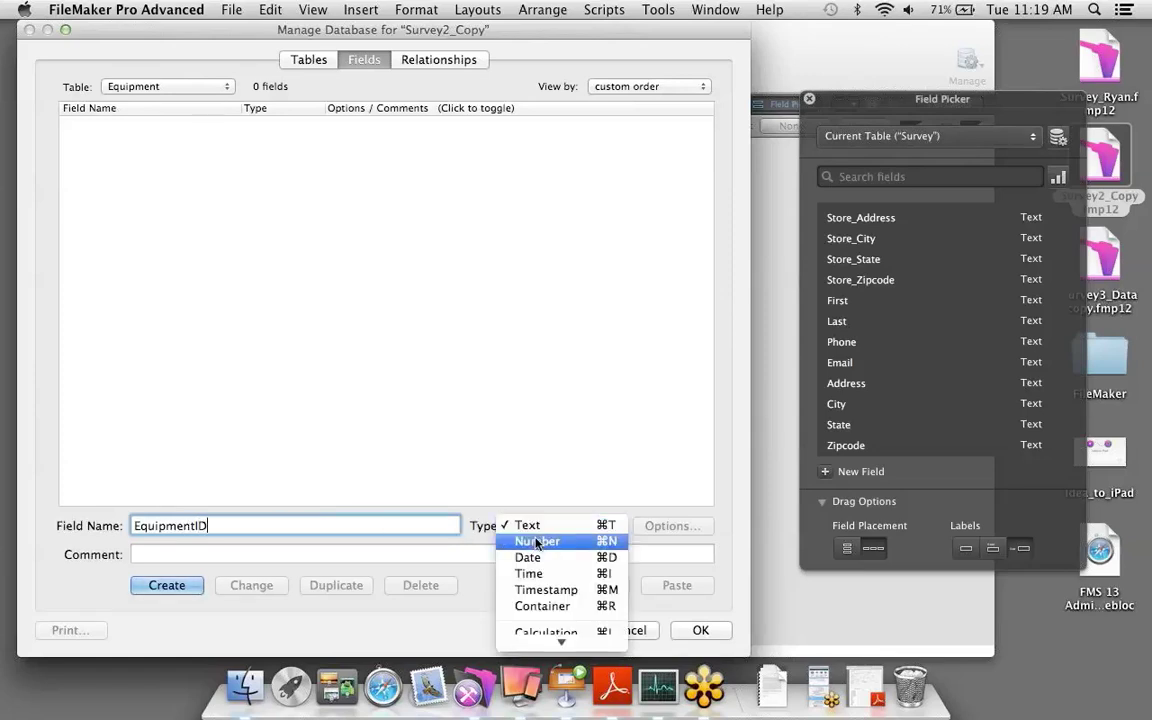
pyautogui.click(537, 541)
pyautogui.click(167, 585)
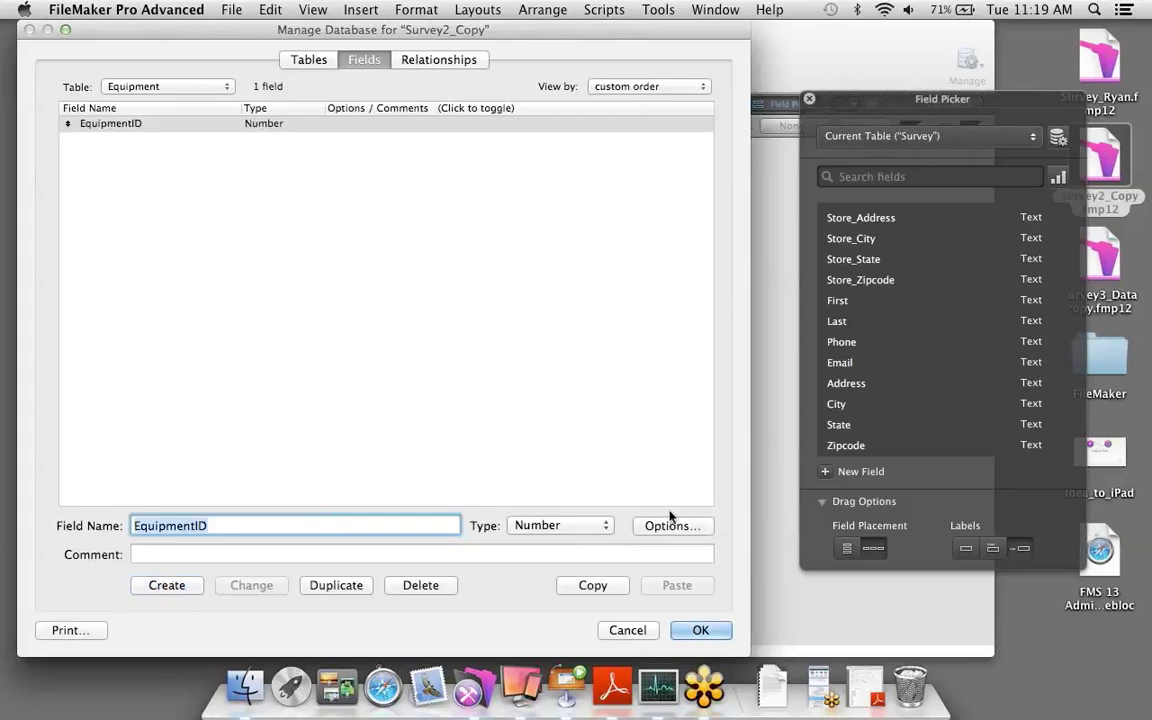
pyautogui.click(665, 525)
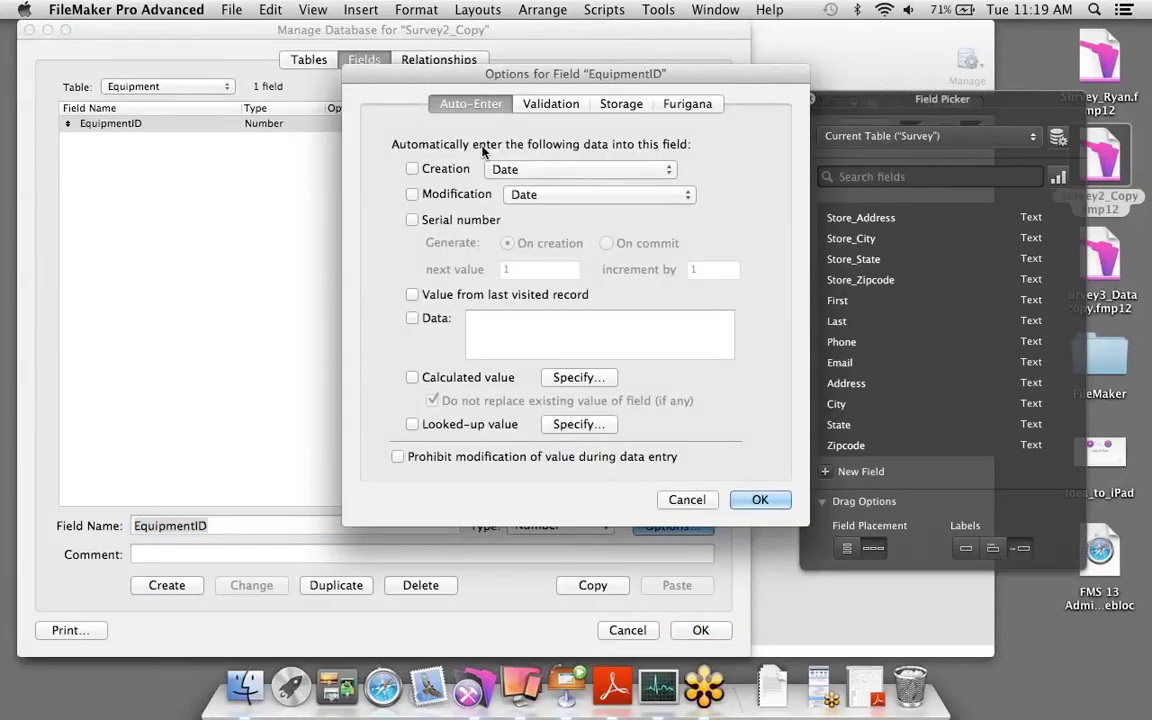
pyautogui.click(413, 221)
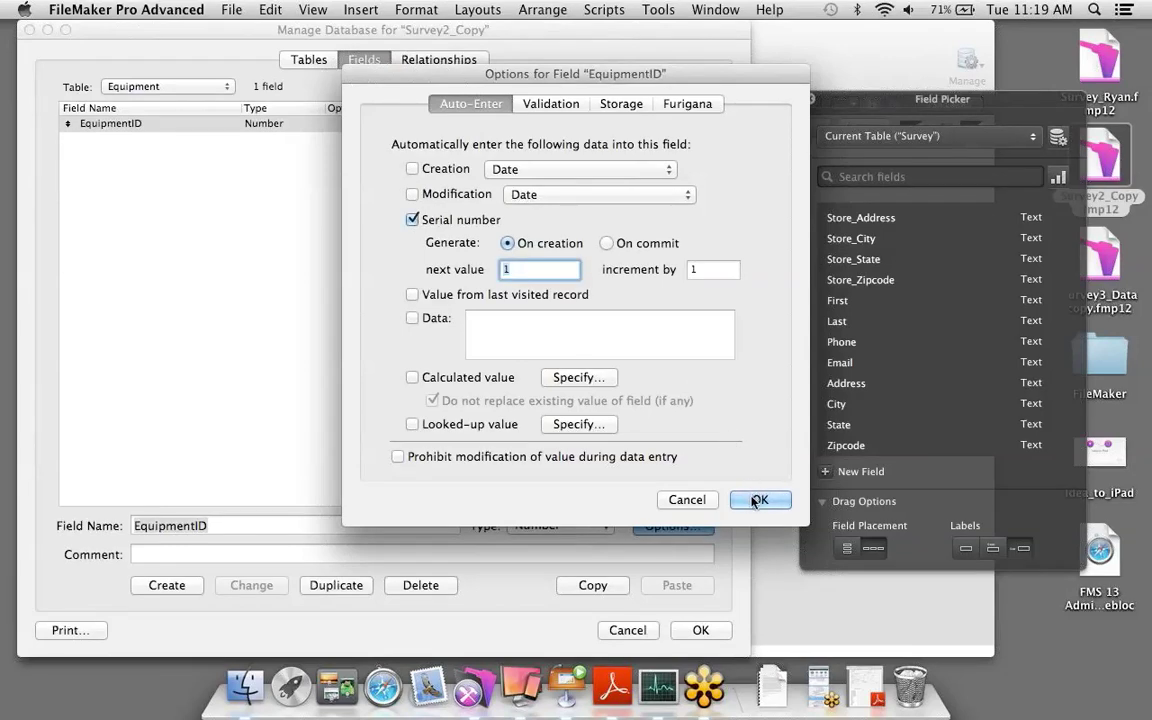
pyautogui.click(759, 500)
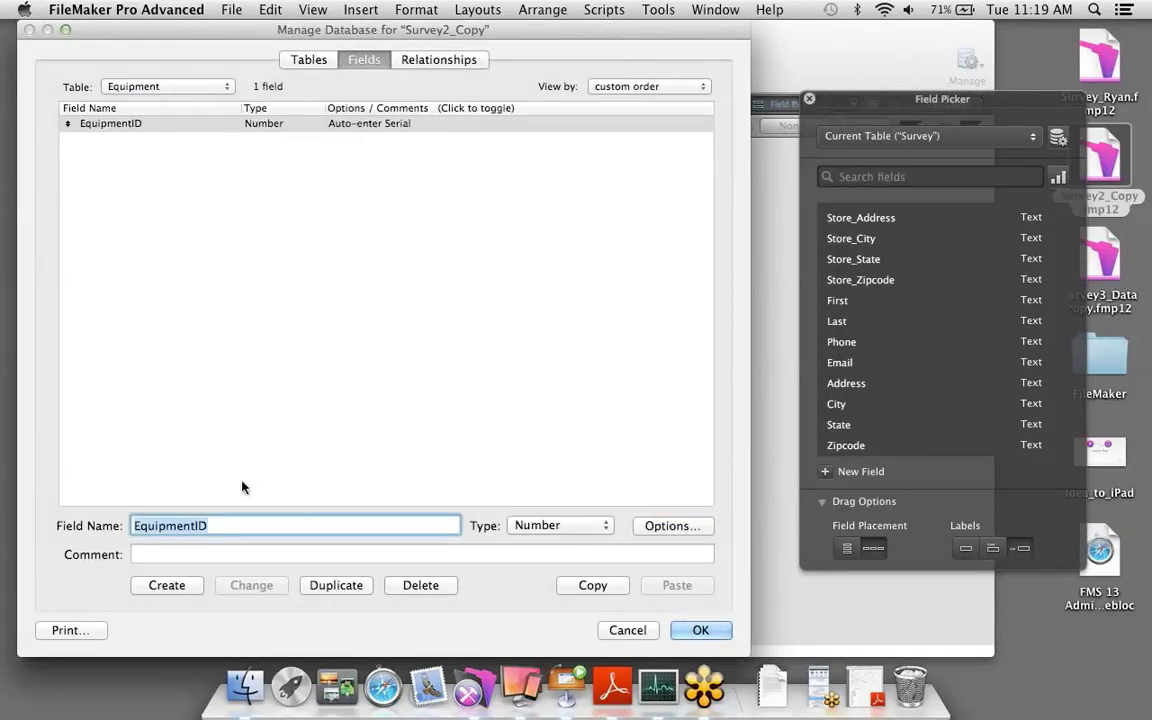
# - Add a SurveyID number field plus Type, Brand and Model text fields
pyautogui.write('SurveyID')
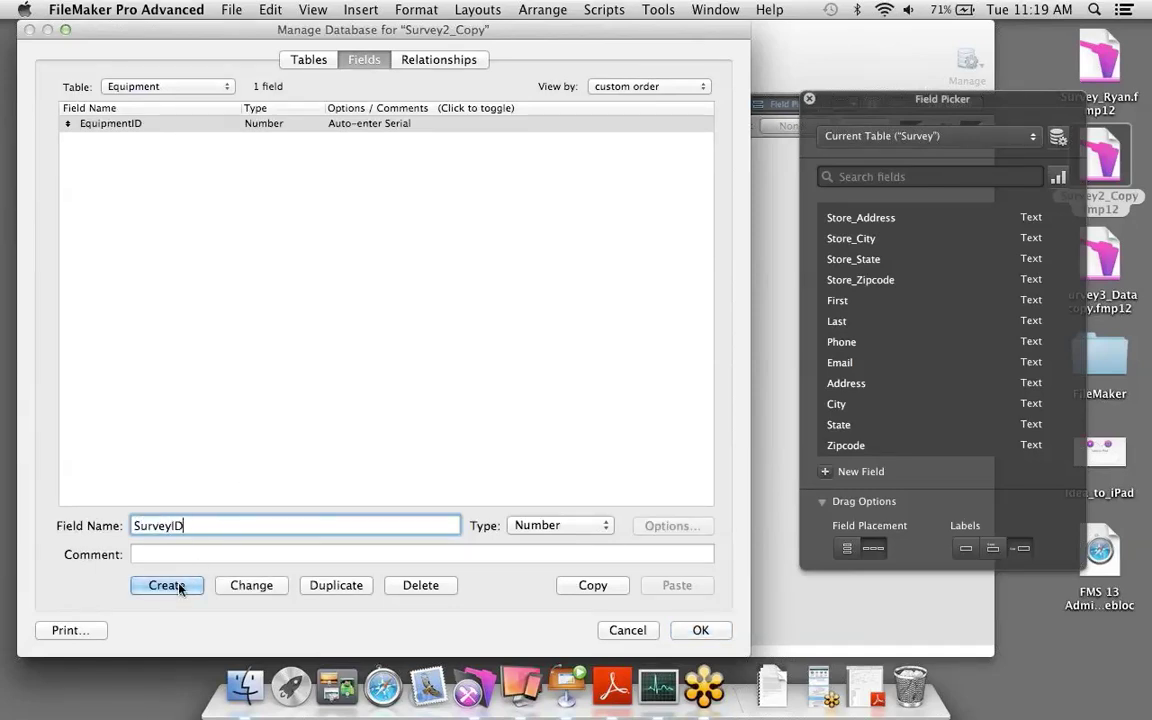
pyautogui.click(180, 588)
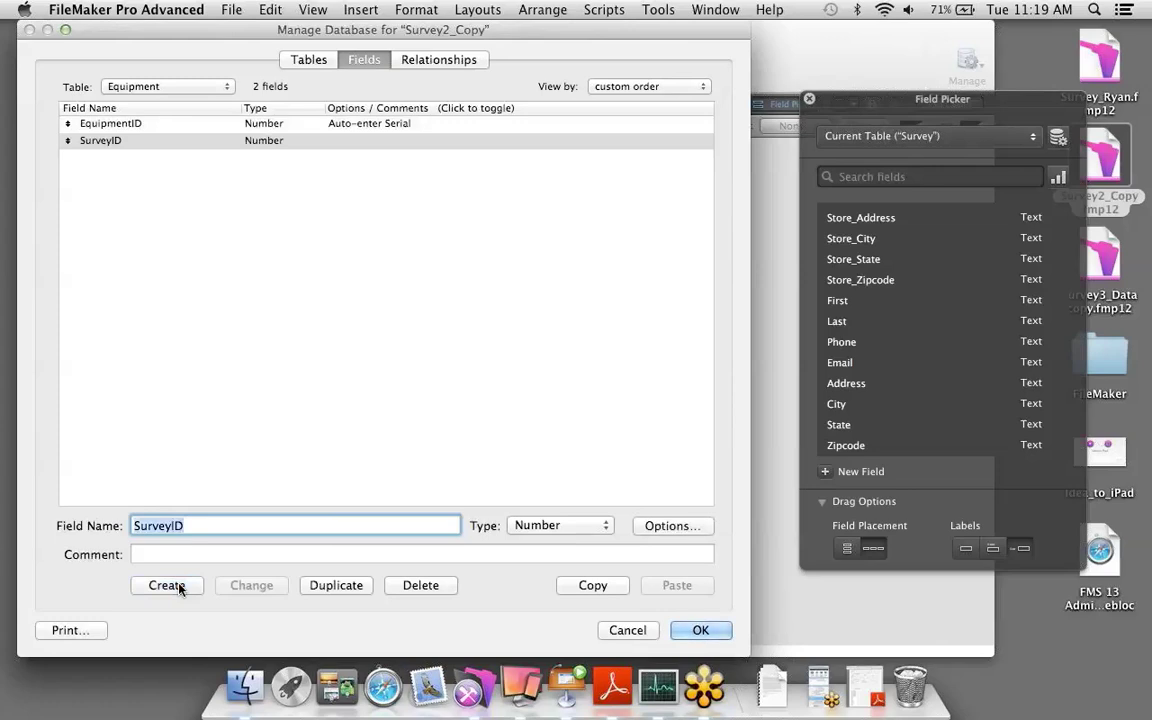
pyautogui.write('Type')
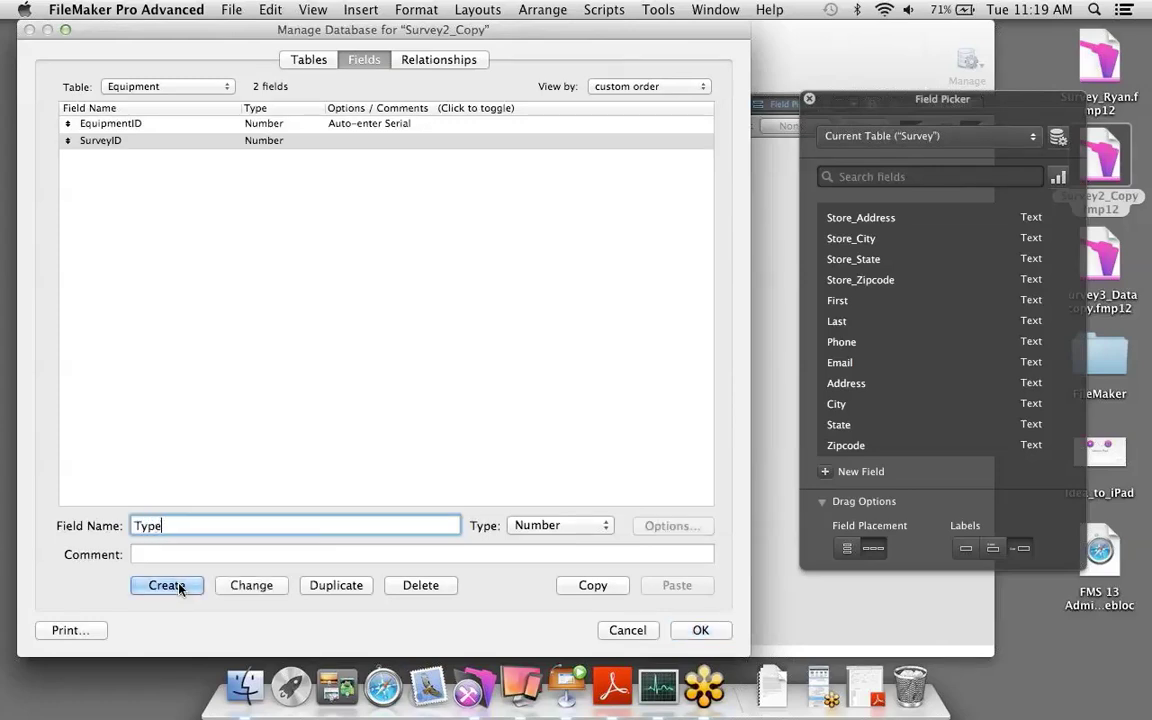
pyautogui.click(535, 525)
pyautogui.click(533, 510)
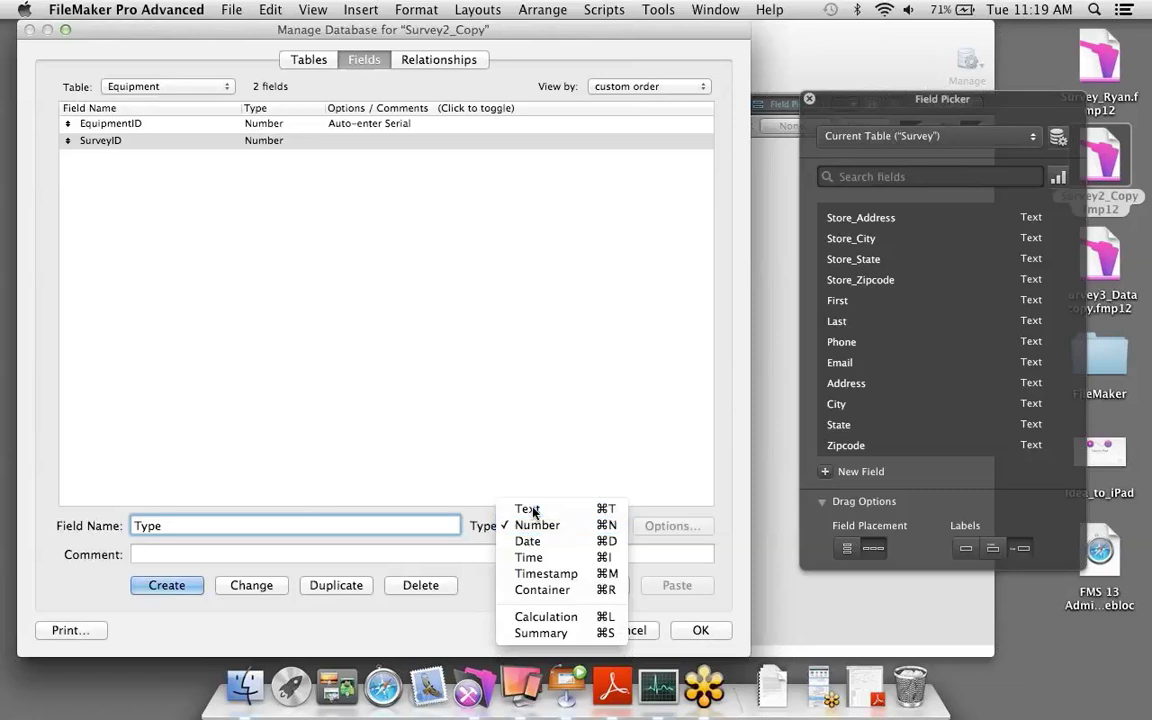
pyautogui.click(167, 586)
pyautogui.write('Brand')
pyautogui.click(168, 588)
pyautogui.write('Model')
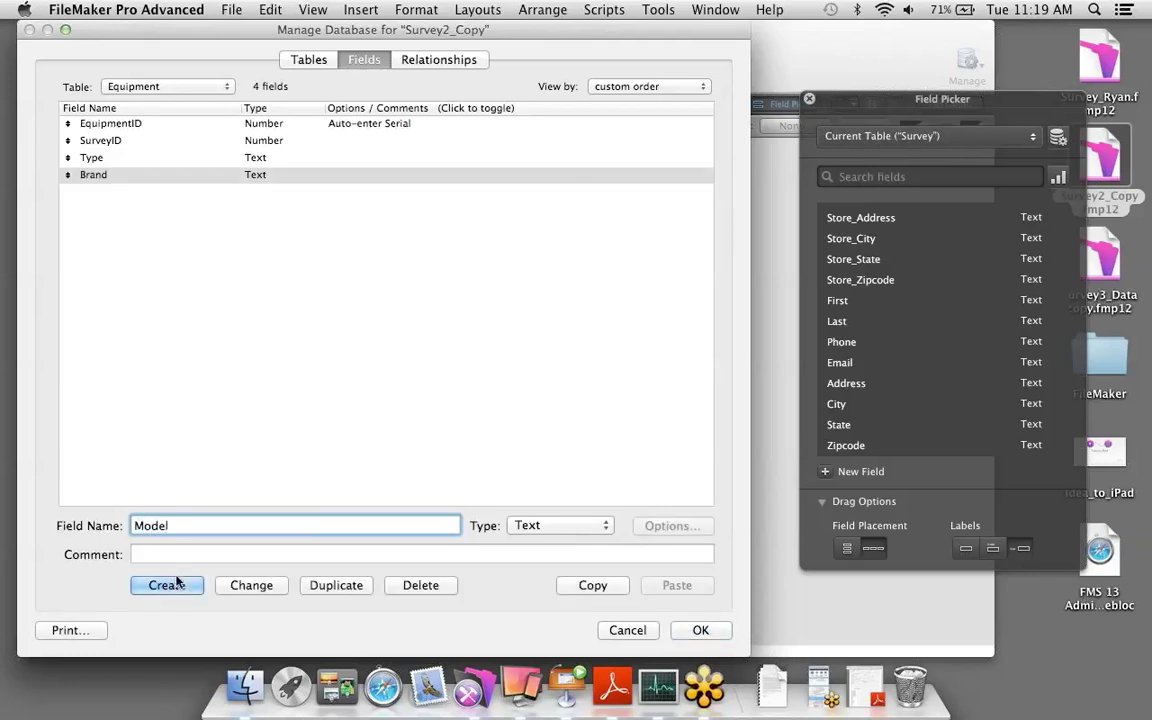
pyautogui.click(176, 582)
# - Add a Pic Container field and save the table definitions
pyautogui.write('Pic')
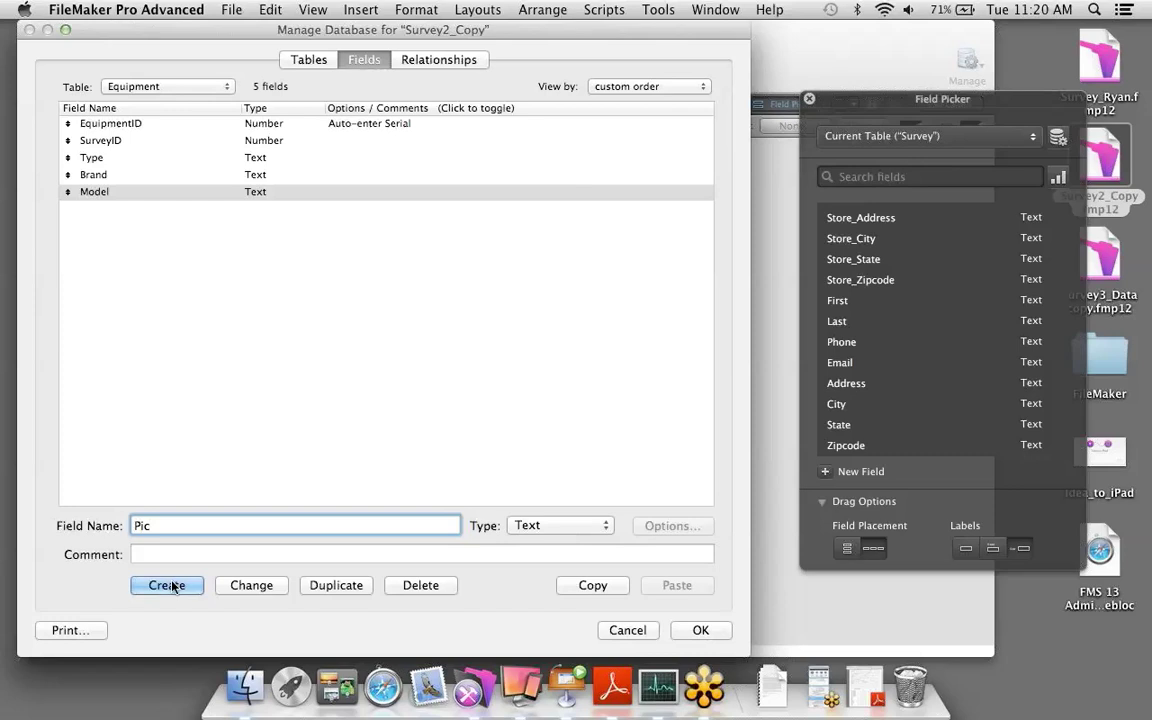
pyautogui.click(541, 530)
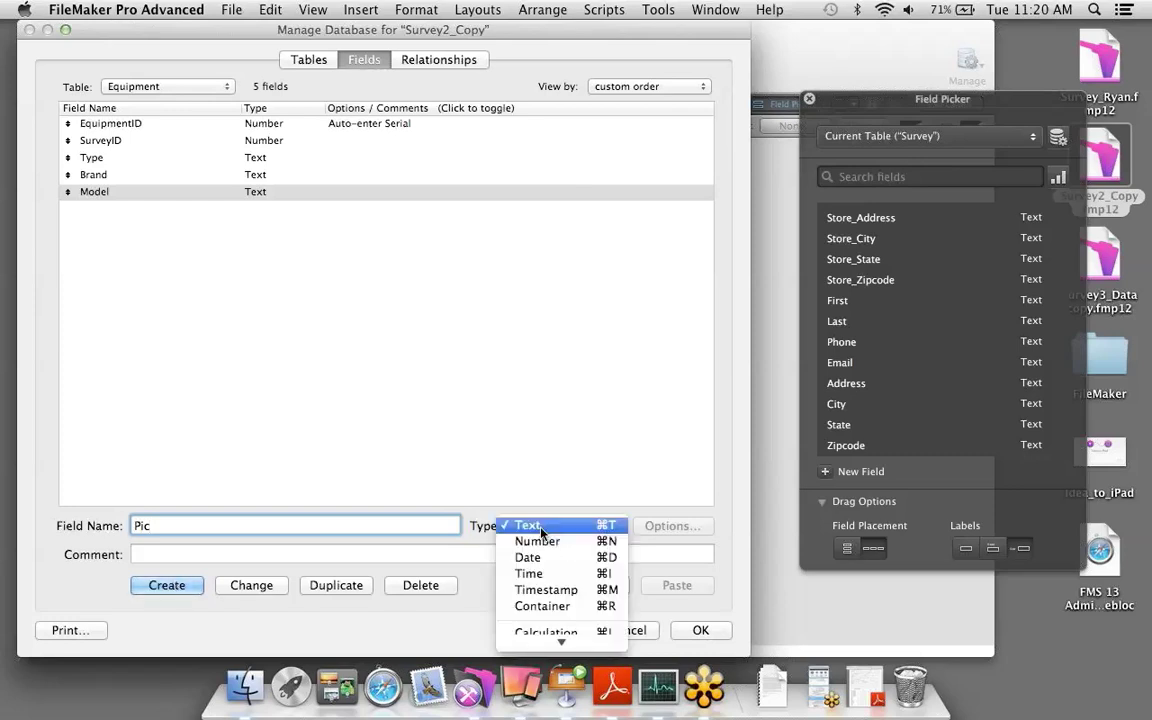
pyautogui.click(539, 606)
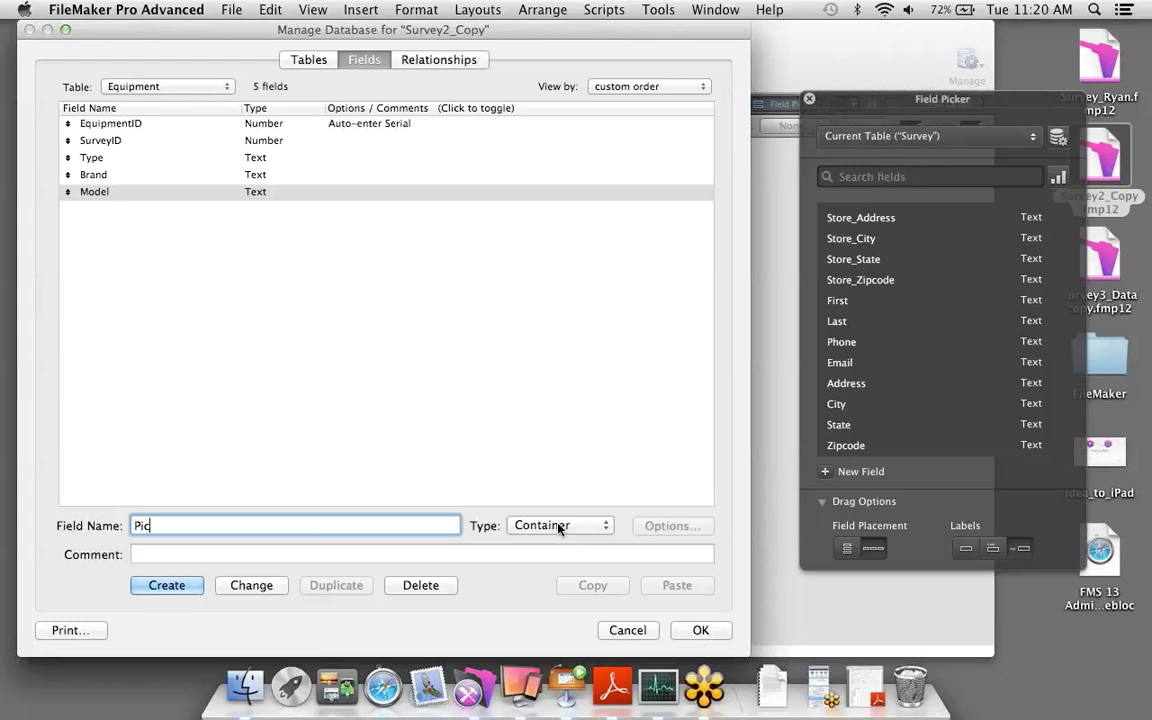
pyautogui.click(181, 586)
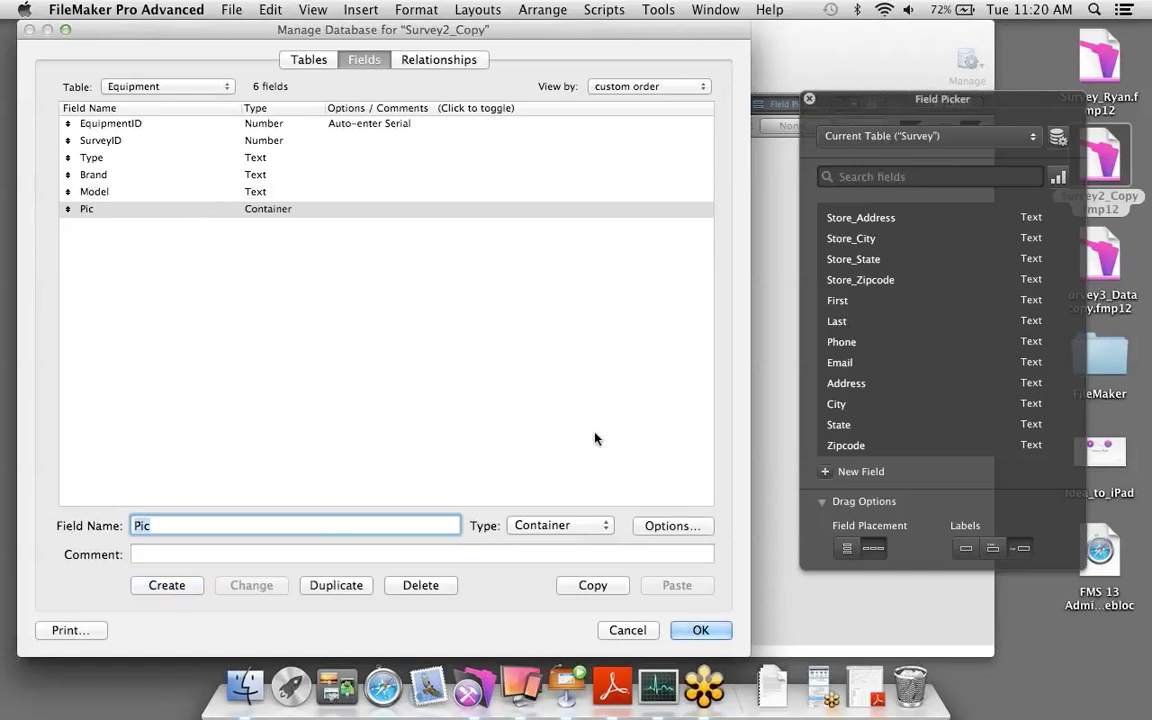
pyautogui.click(700, 630)
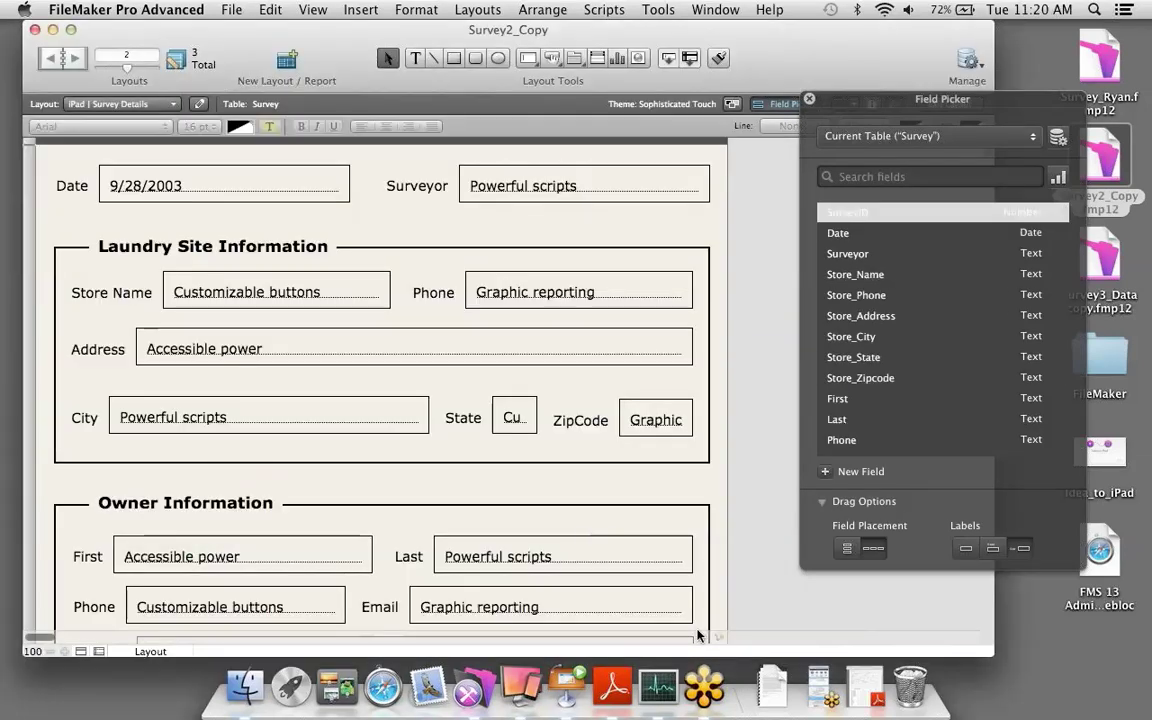
# - Check the layout list, then select the whole Owner Information group
pyautogui.click(162, 108)
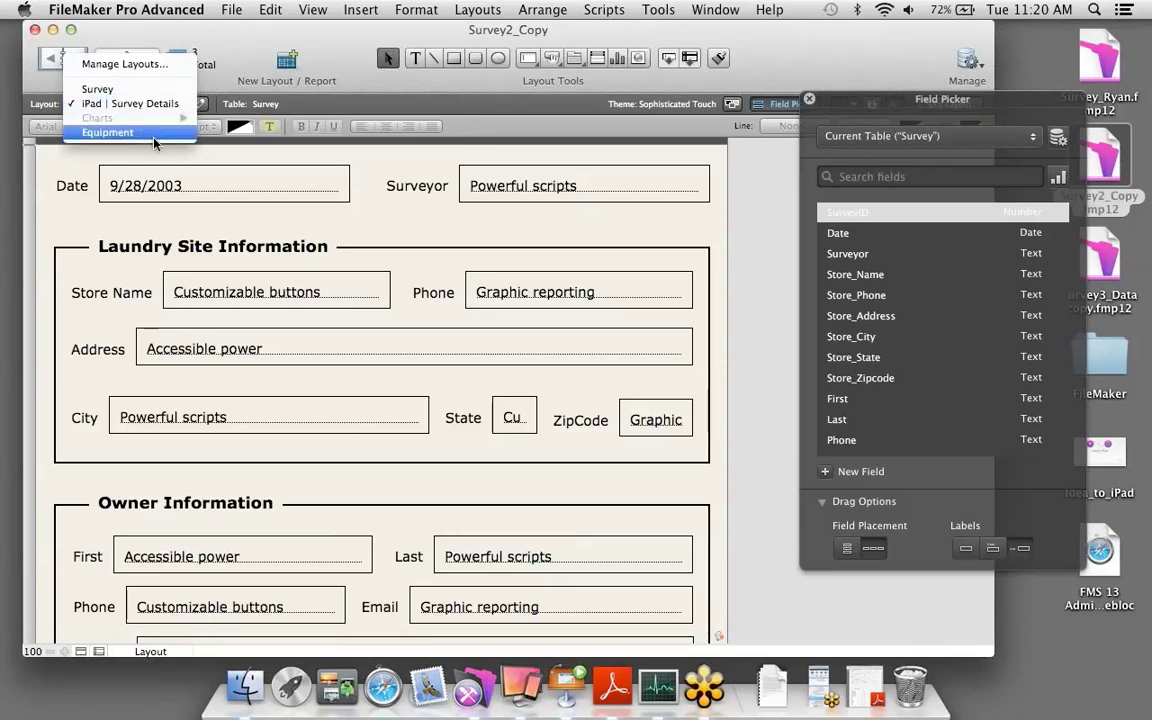
pyautogui.click(78, 170)
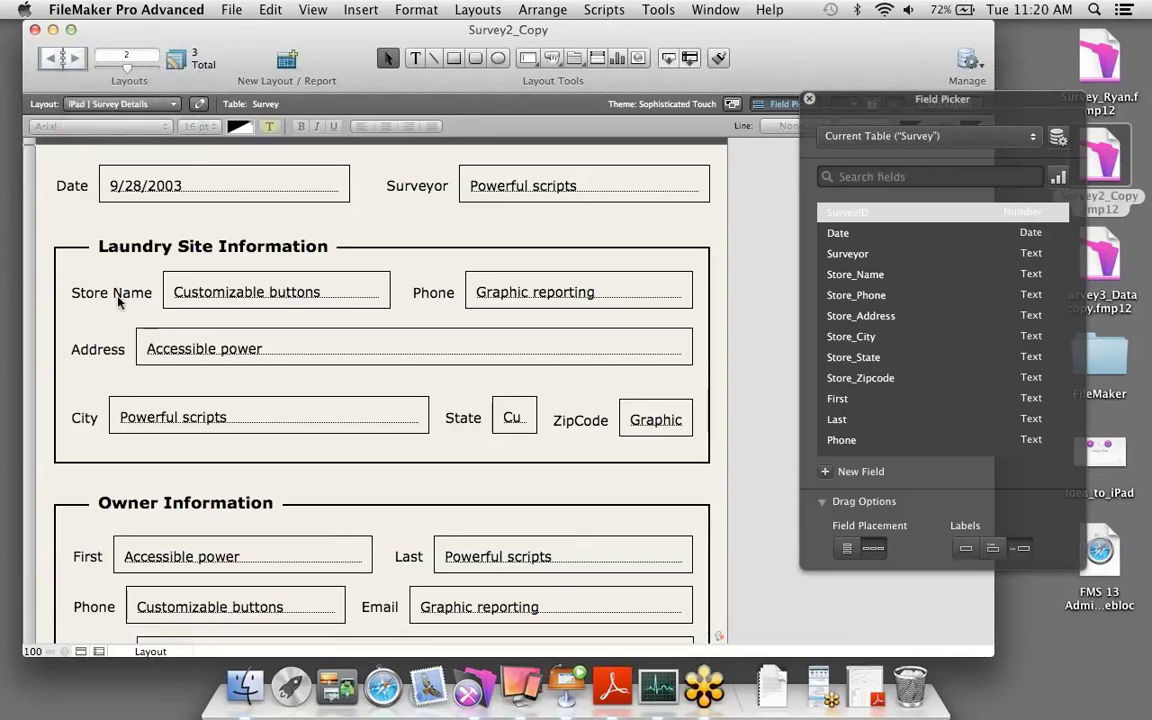
pyautogui.scroll(-10, 110, 295)
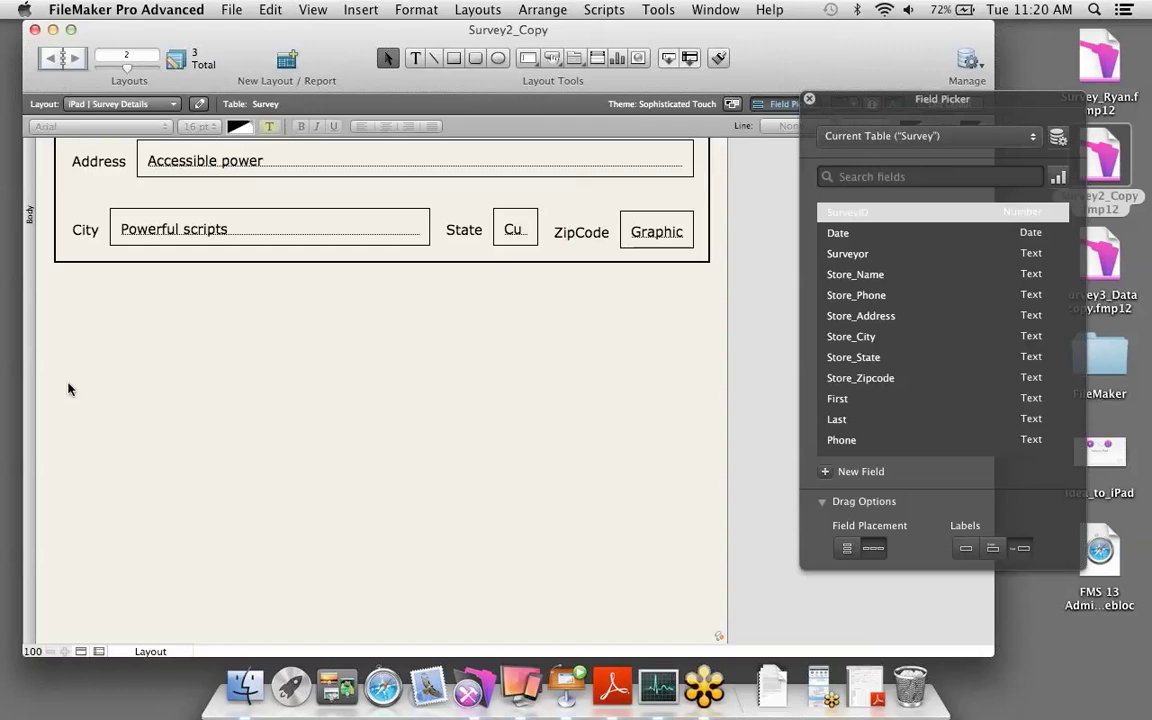
pyautogui.scroll(4, 69, 378)
pyautogui.scroll(-2, 67, 373)
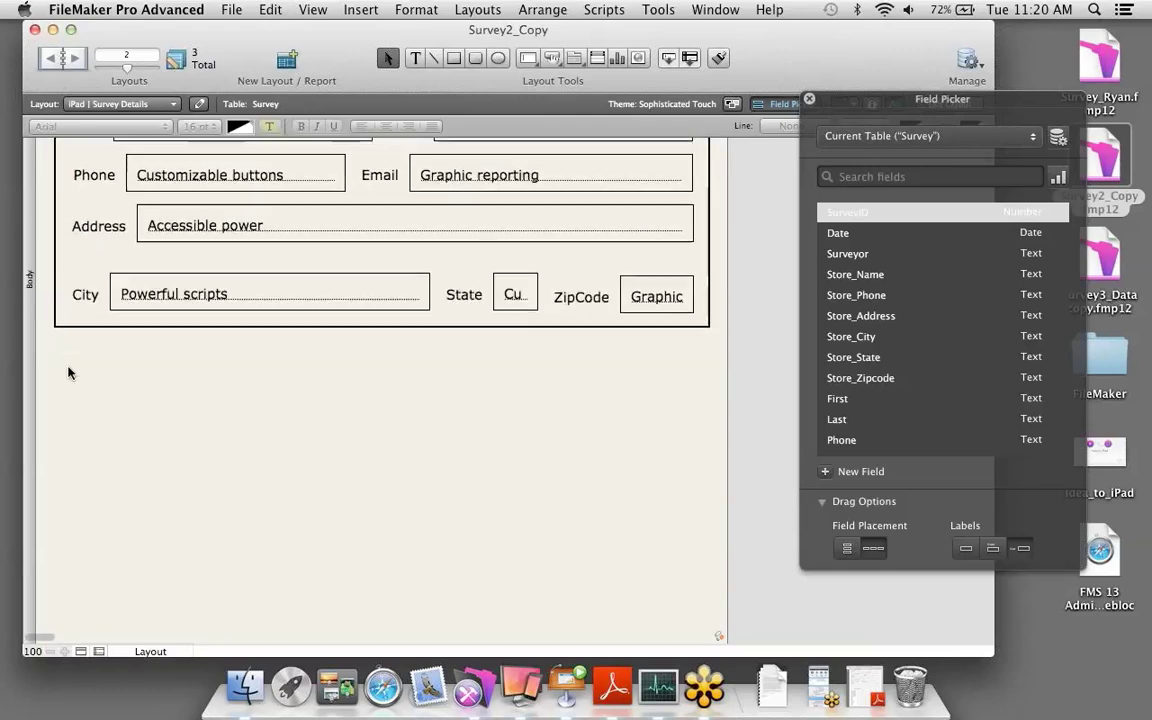
pyautogui.click(597, 58)
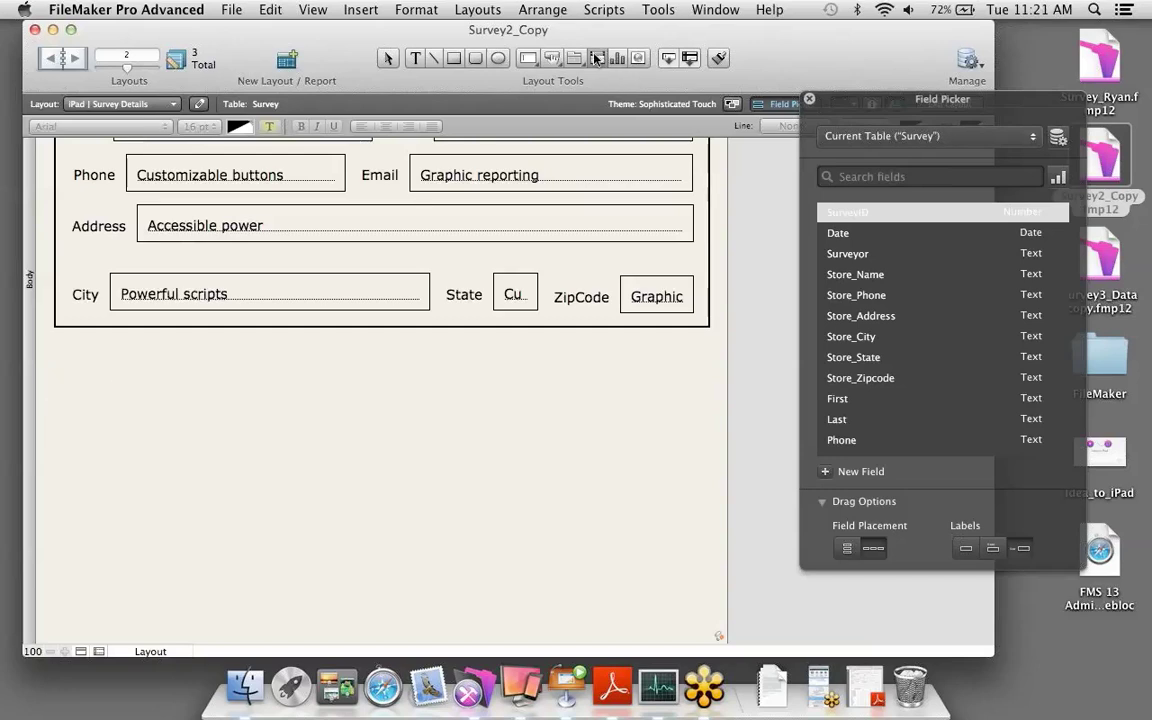
pyautogui.click(390, 62)
pyautogui.scroll(4, 358, 153)
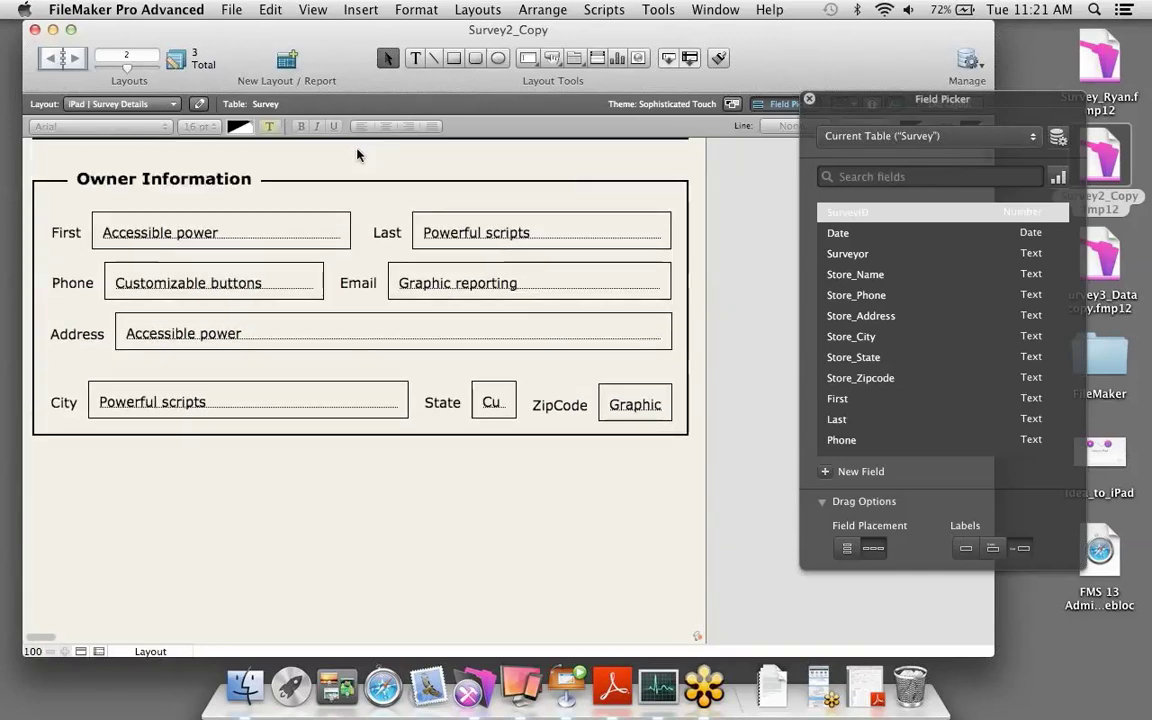
pyautogui.click(205, 178)
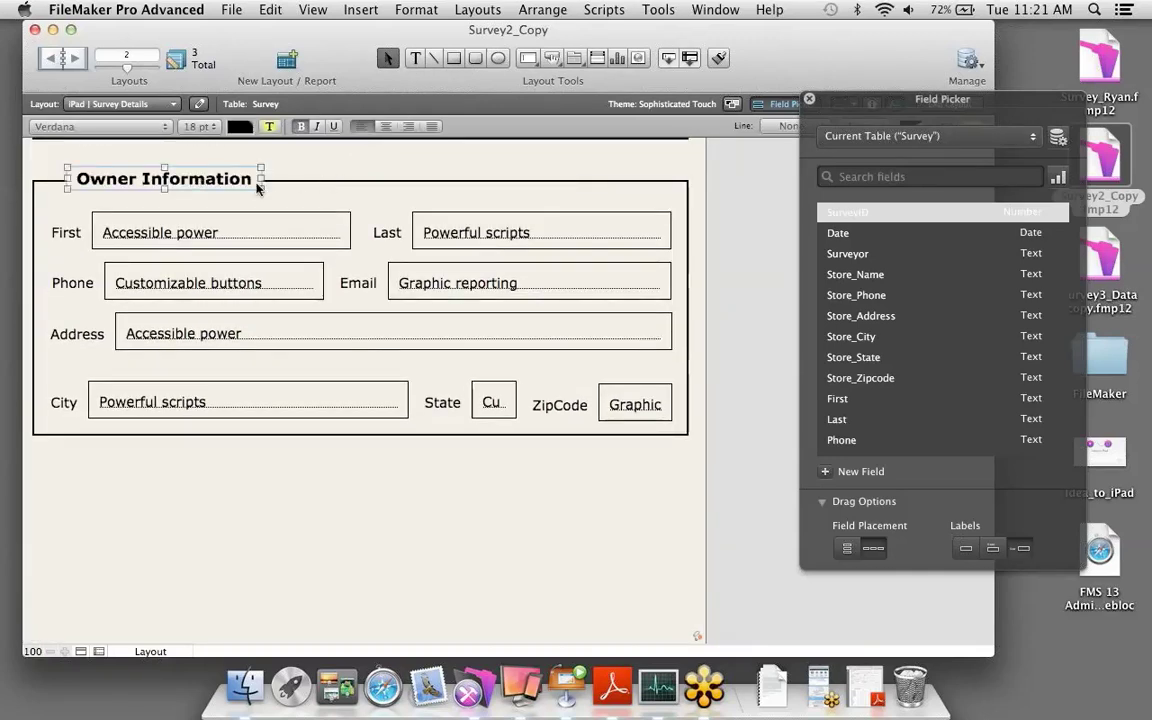
pyautogui.click(277, 185)
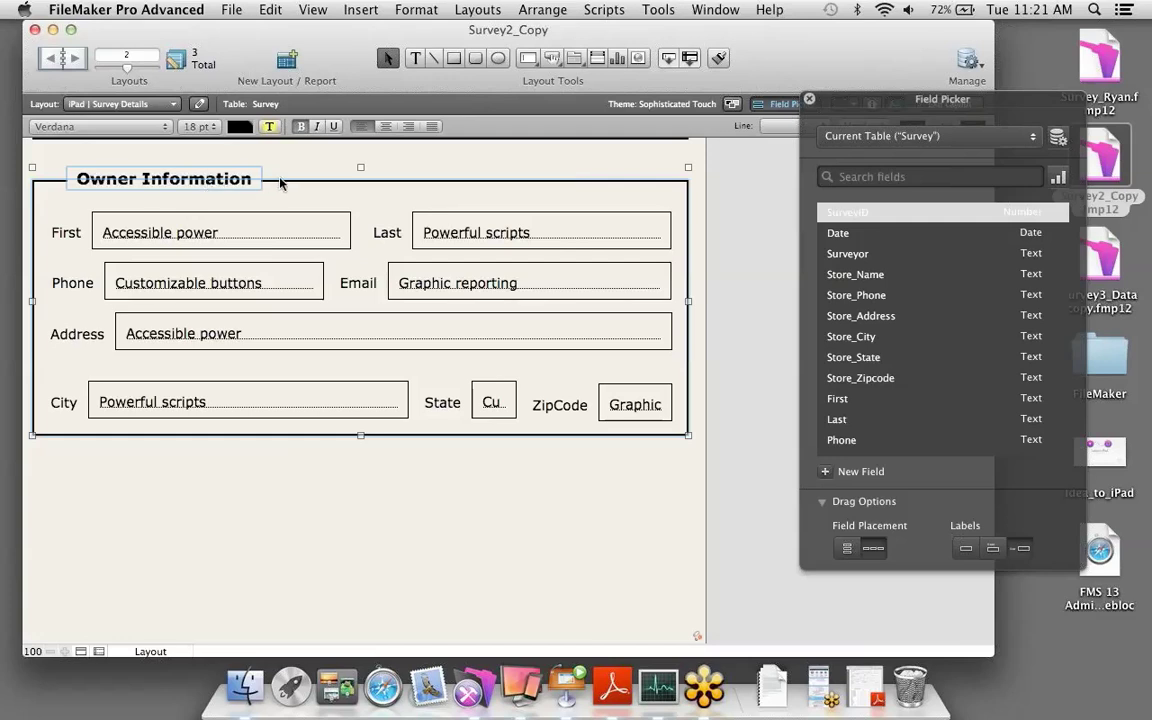
# - Place a copy of the Owner Information box below the original and enlarge its rectangle
pyautogui.moveTo(280, 183); pyautogui.dragTo(279, 477)
pyautogui.scroll(-5, 279, 477)
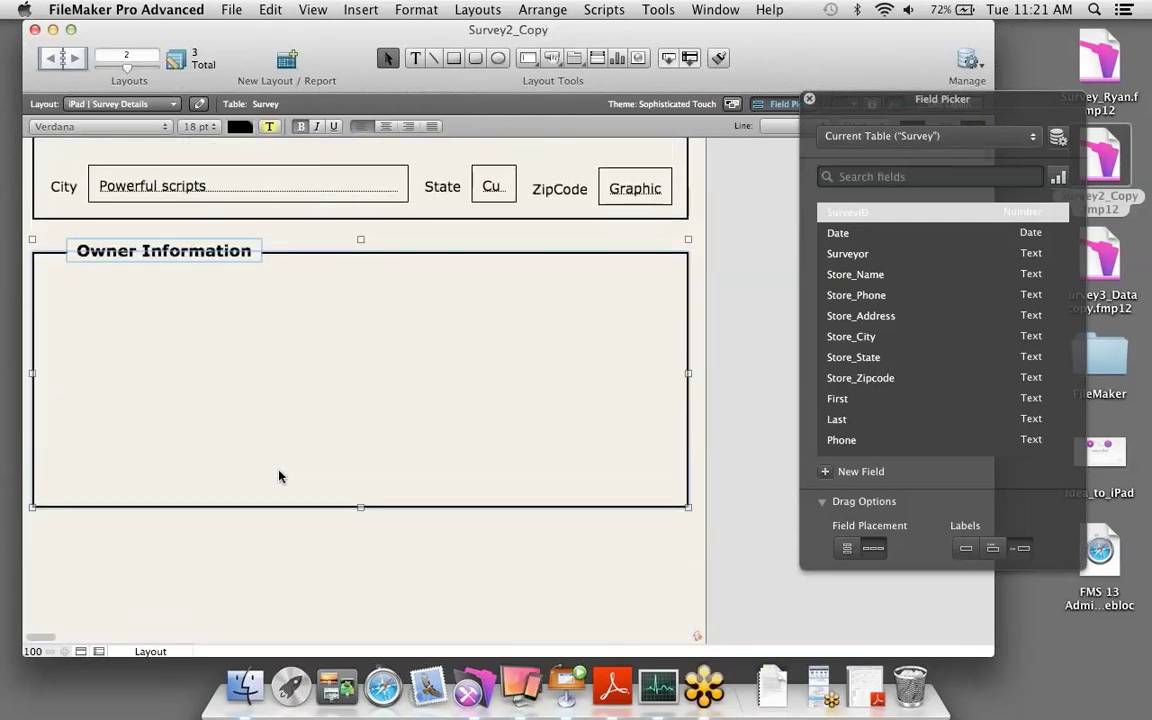
pyautogui.click(360, 508)
pyautogui.moveTo(360, 508); pyautogui.dragTo(378, 428)
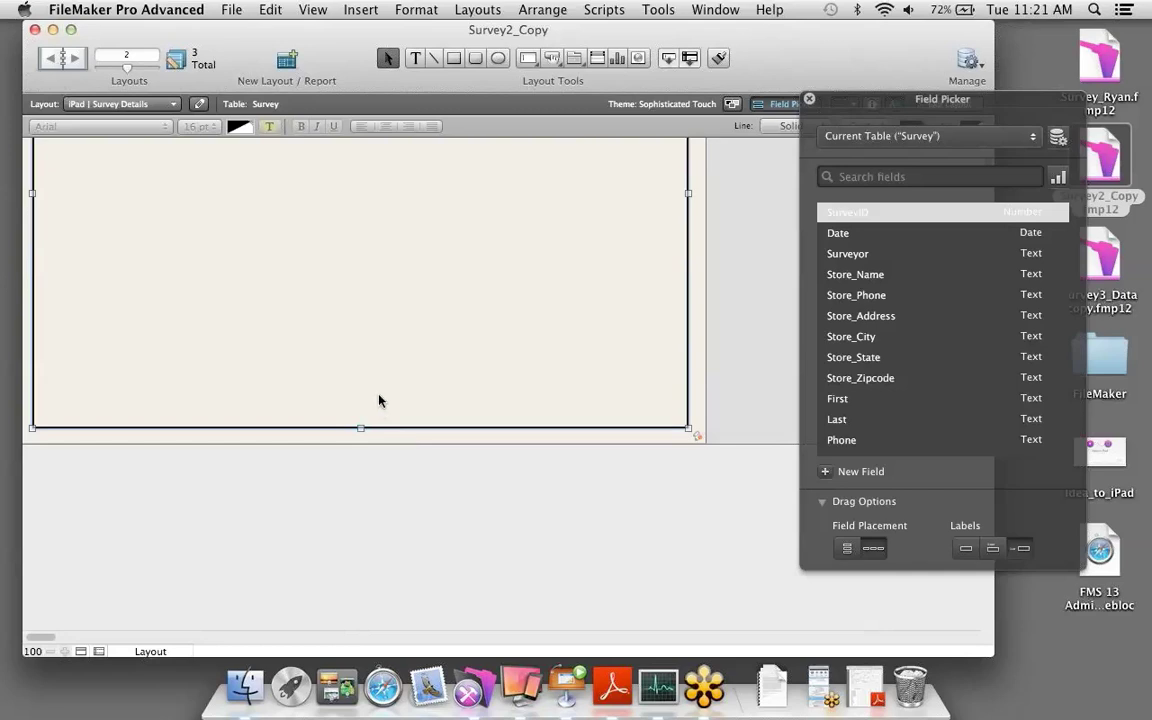
pyautogui.scroll(5, 378, 400)
# - Retitle the copied box 'Equipment Information' and resize the title to fit
pyautogui.click(115, 240)
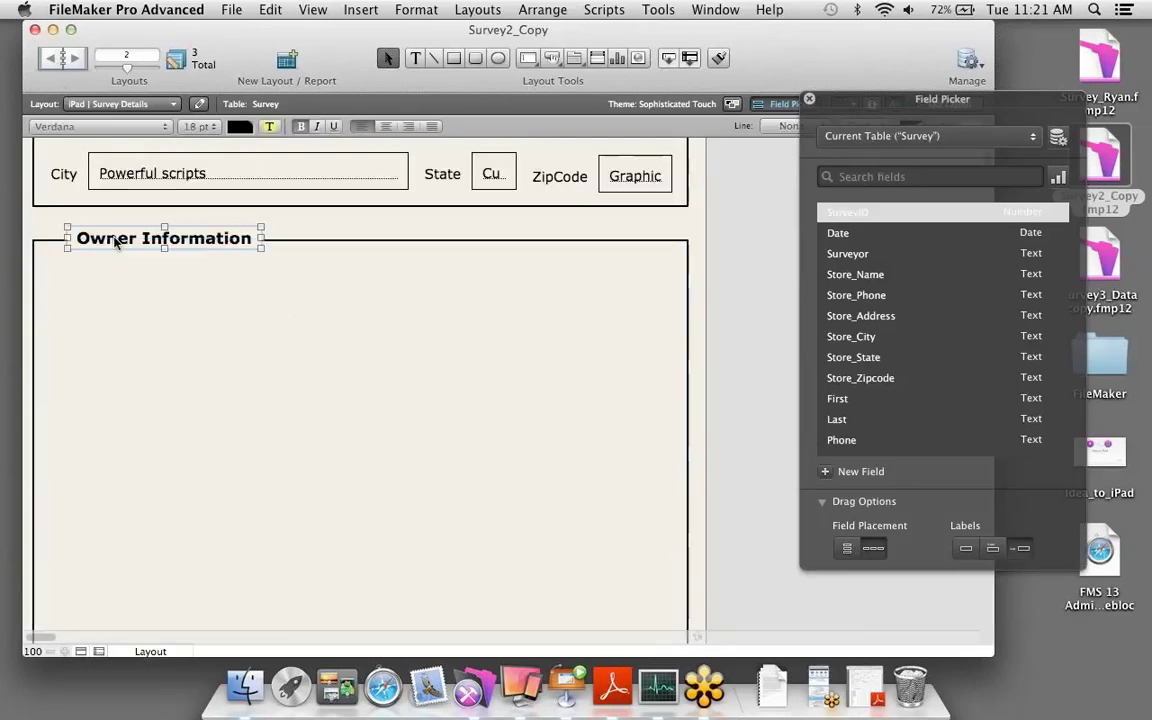
pyautogui.doubleClick(115, 240)
pyautogui.press('Escape')
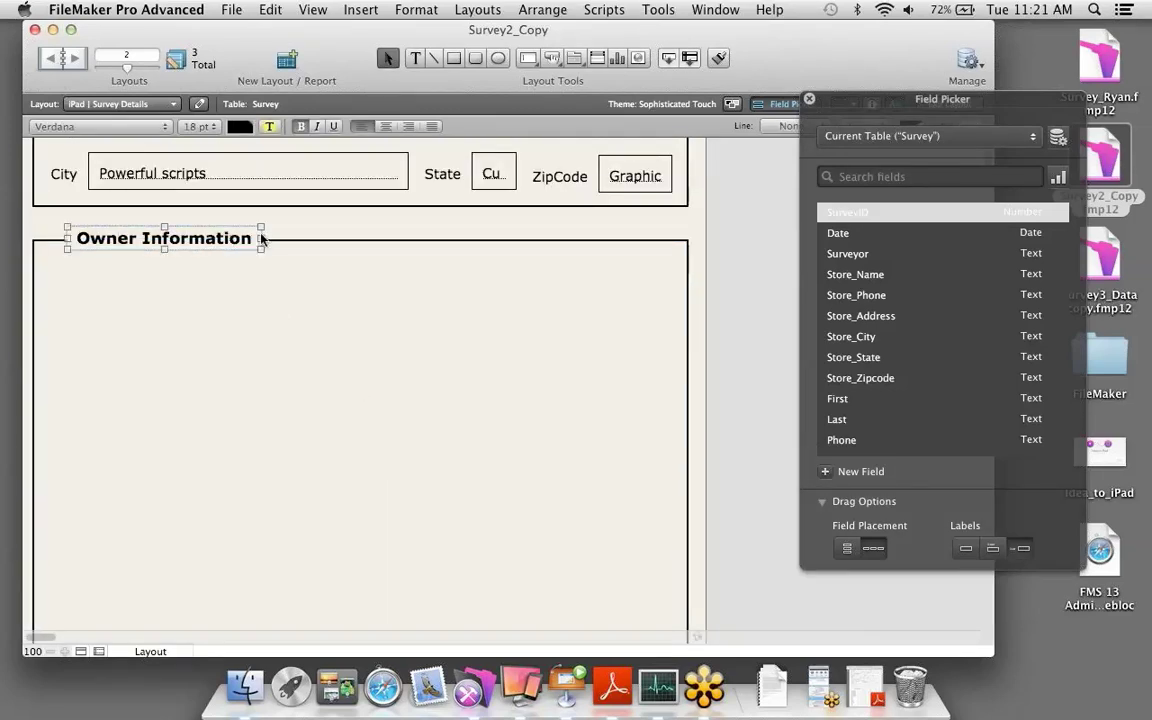
pyautogui.moveTo(261, 238); pyautogui.dragTo(319, 237)
pyautogui.doubleClick(103, 238)
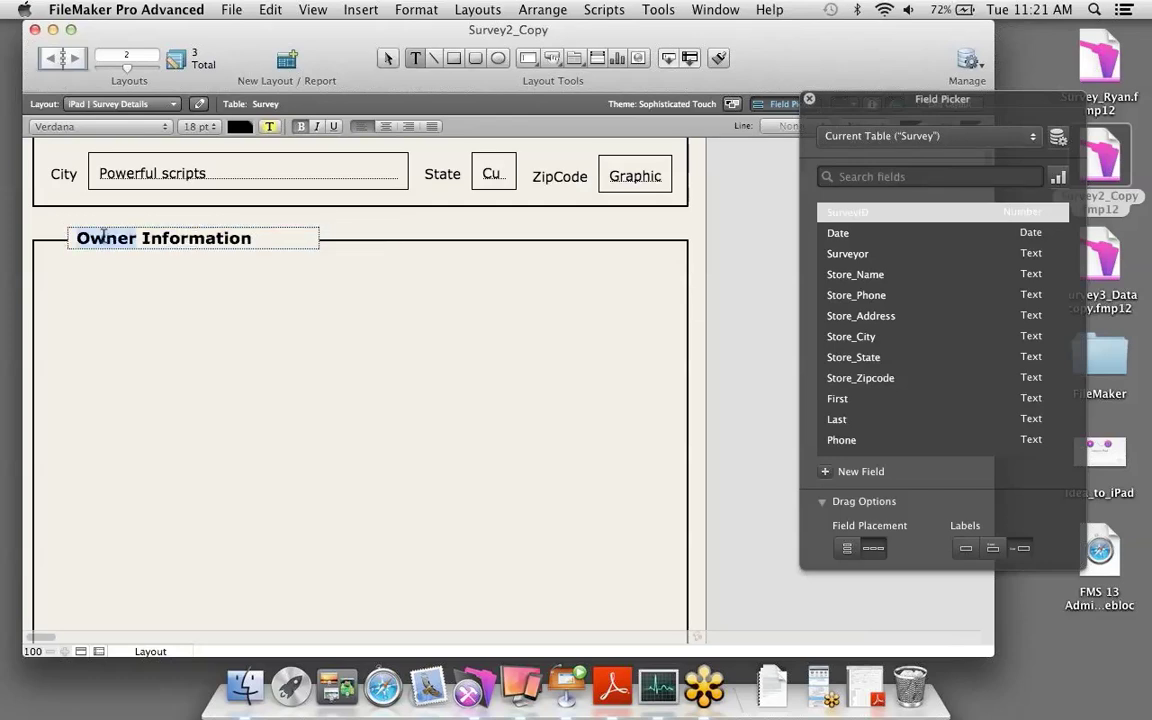
pyautogui.write('Equipment')
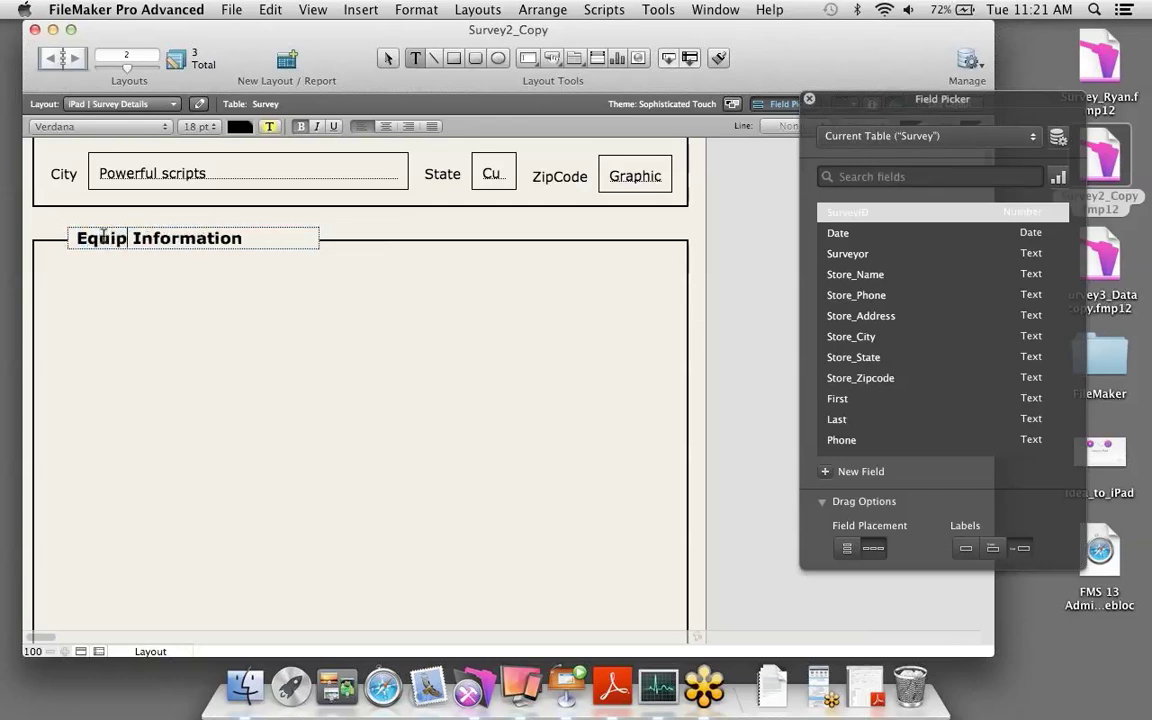
pyautogui.press('Escape')
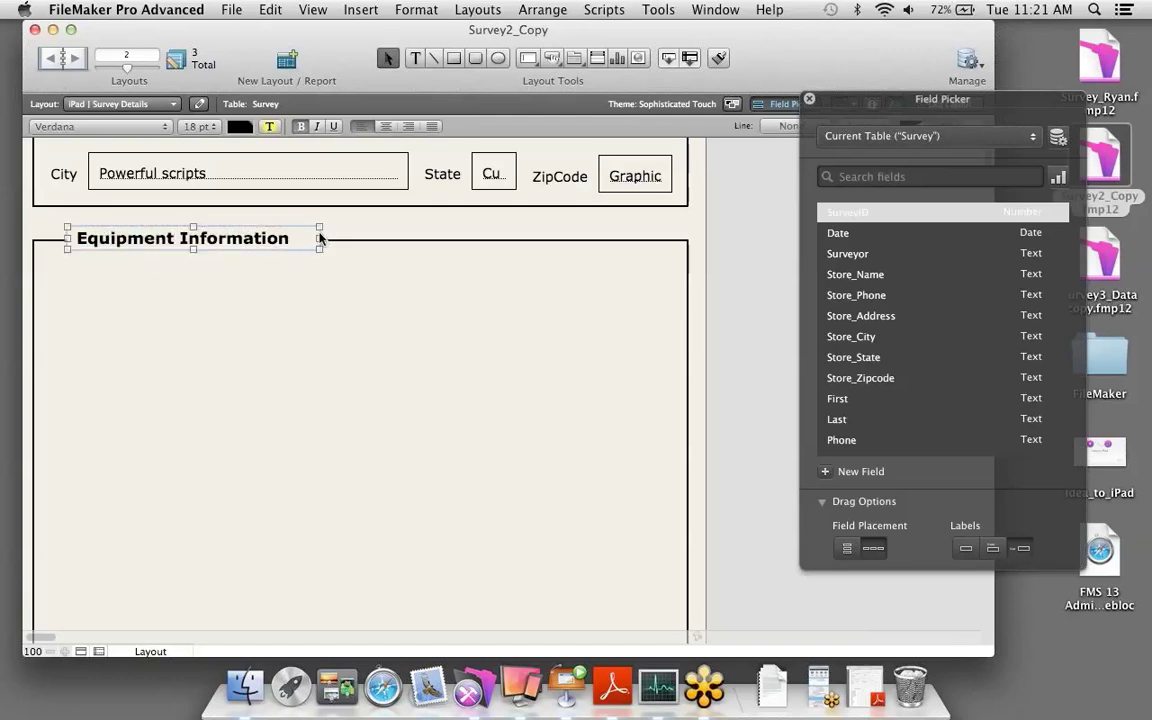
pyautogui.moveTo(319, 237); pyautogui.dragTo(298, 237)
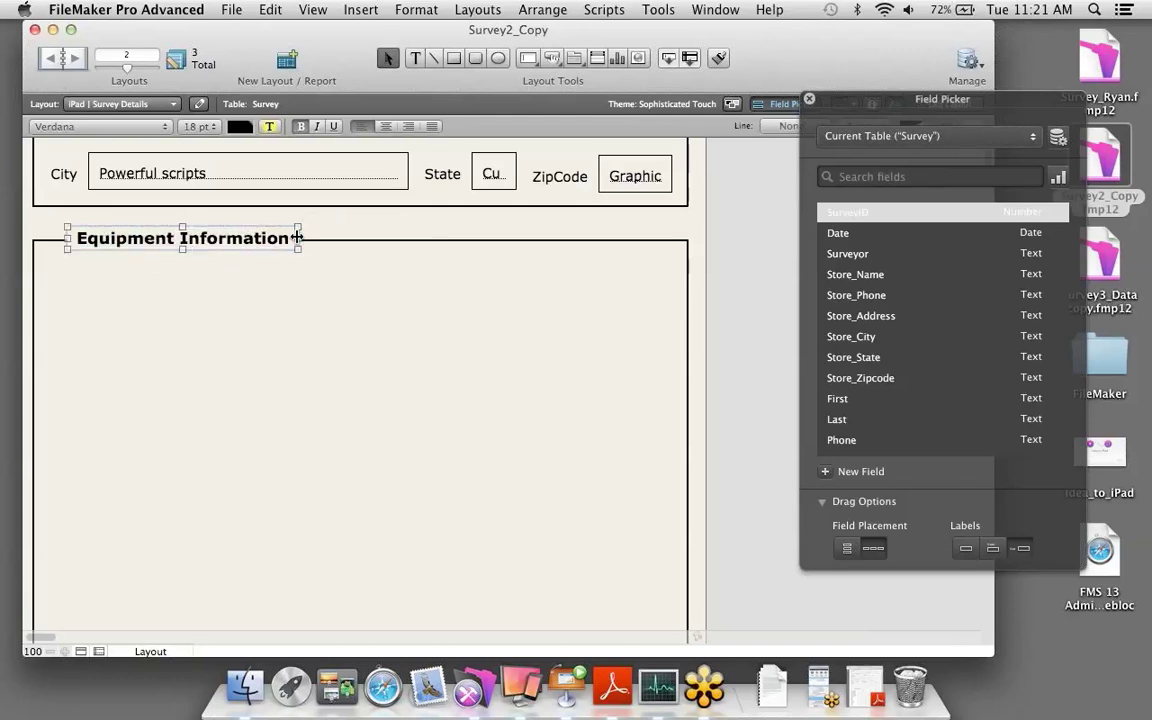
pyautogui.click(288, 290)
pyautogui.click(597, 58)
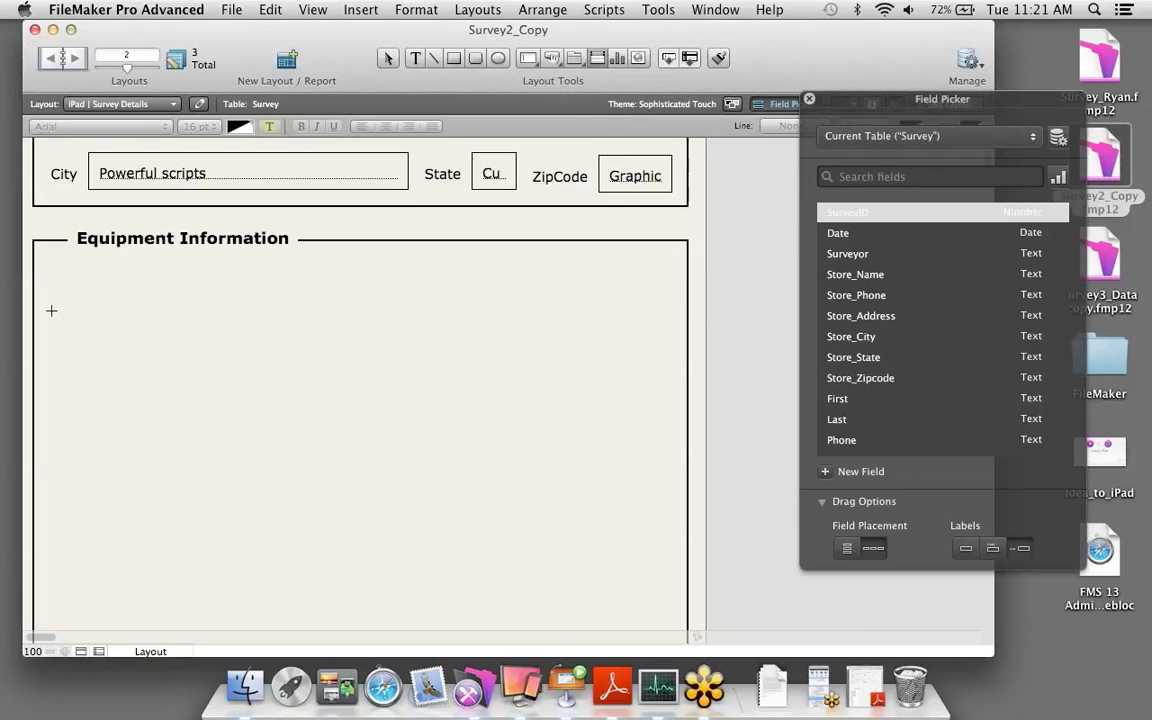
# - Draw a portal across the Equipment Information box and open Manage Database from its table list
pyautogui.moveTo(51, 310); pyautogui.dragTo(667, 604)
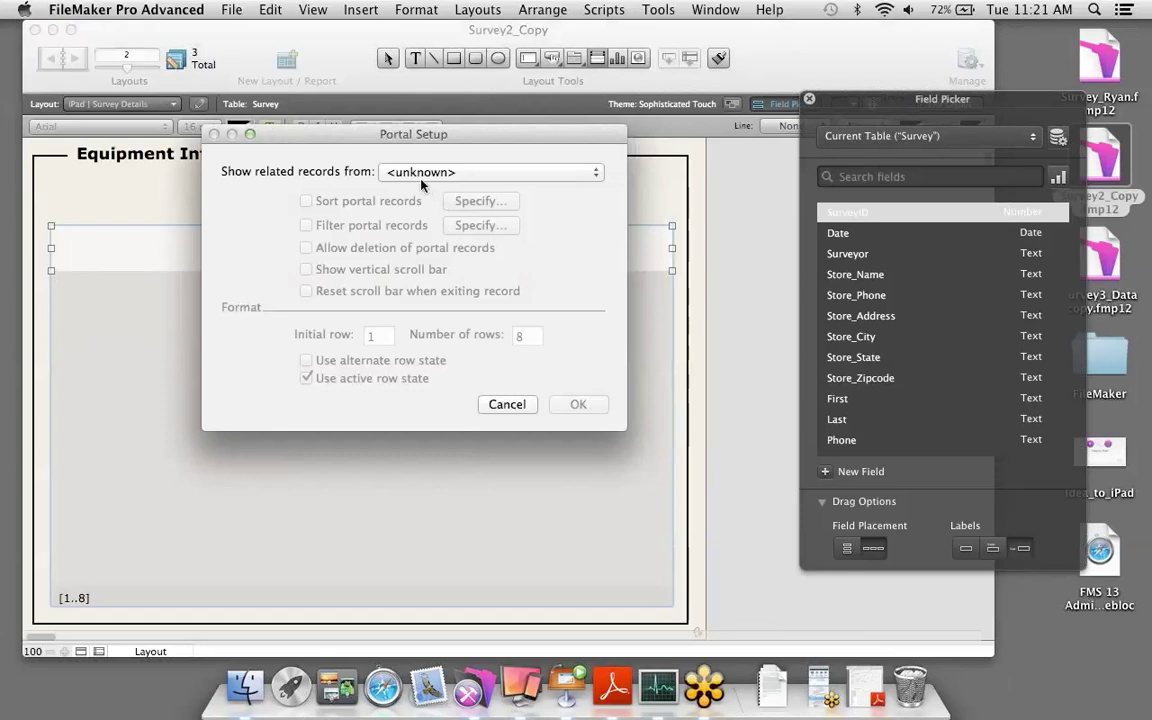
pyautogui.click(421, 179)
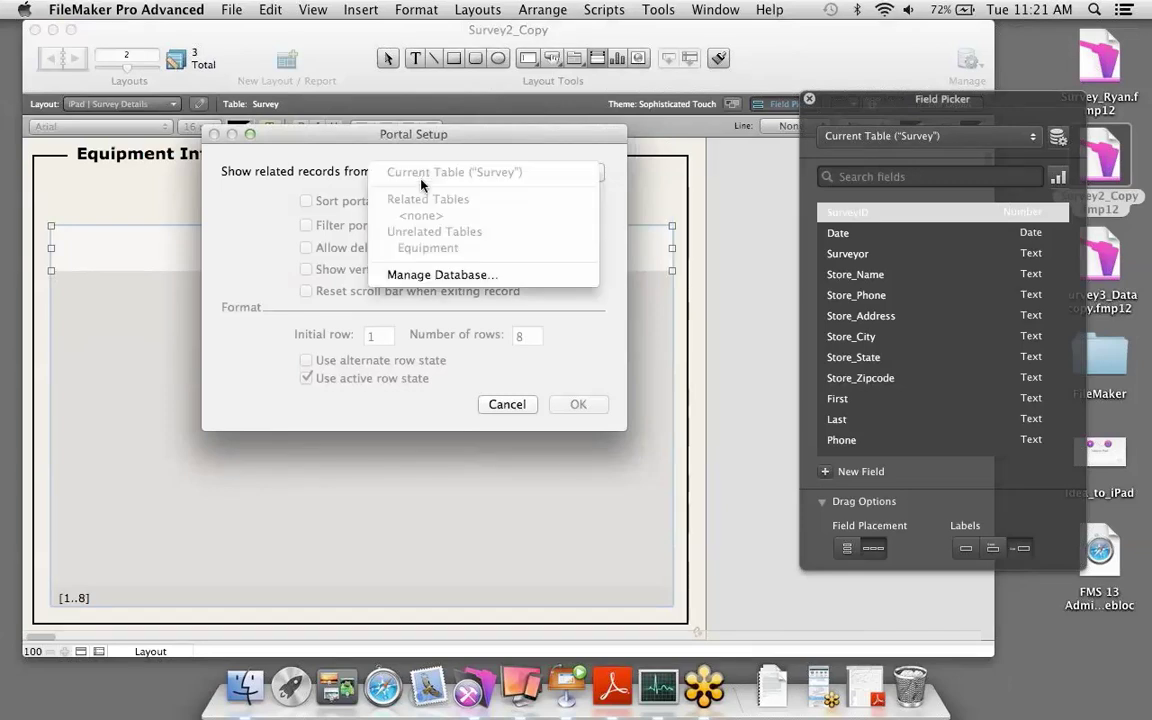
pyautogui.click(427, 283)
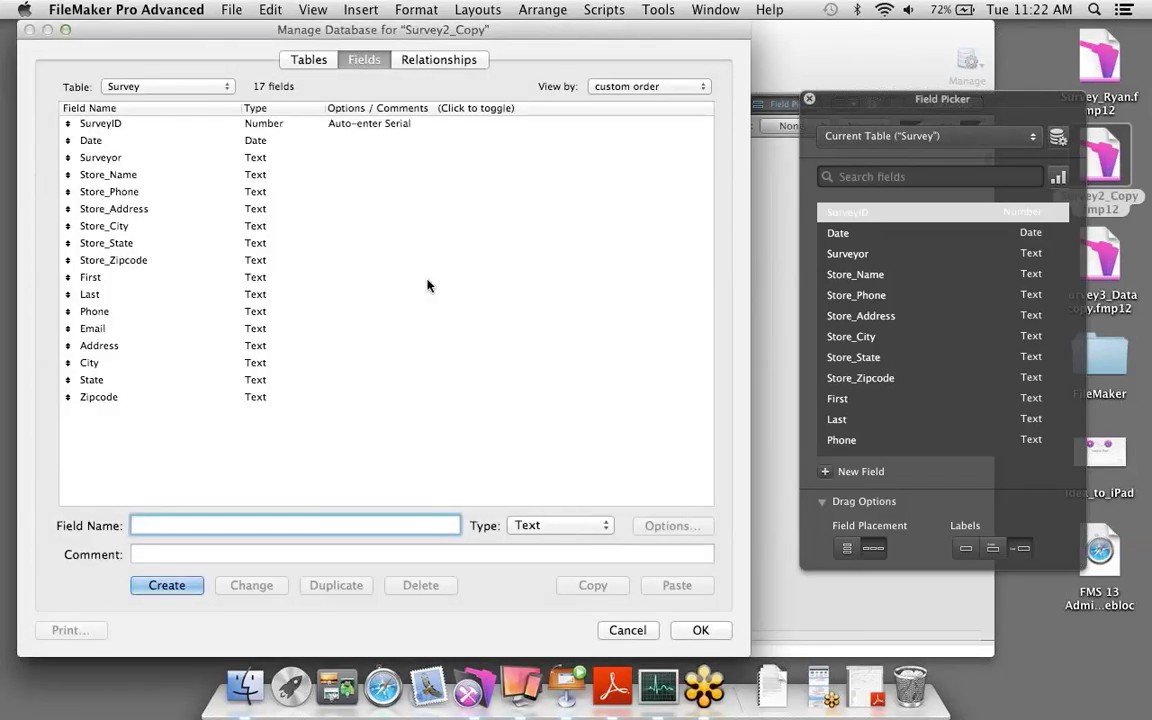
# - On the Relationships tab, link Survey::SurveyID to Equipment::SurveyID, redoing a first attempt
pyautogui.click(438, 66)
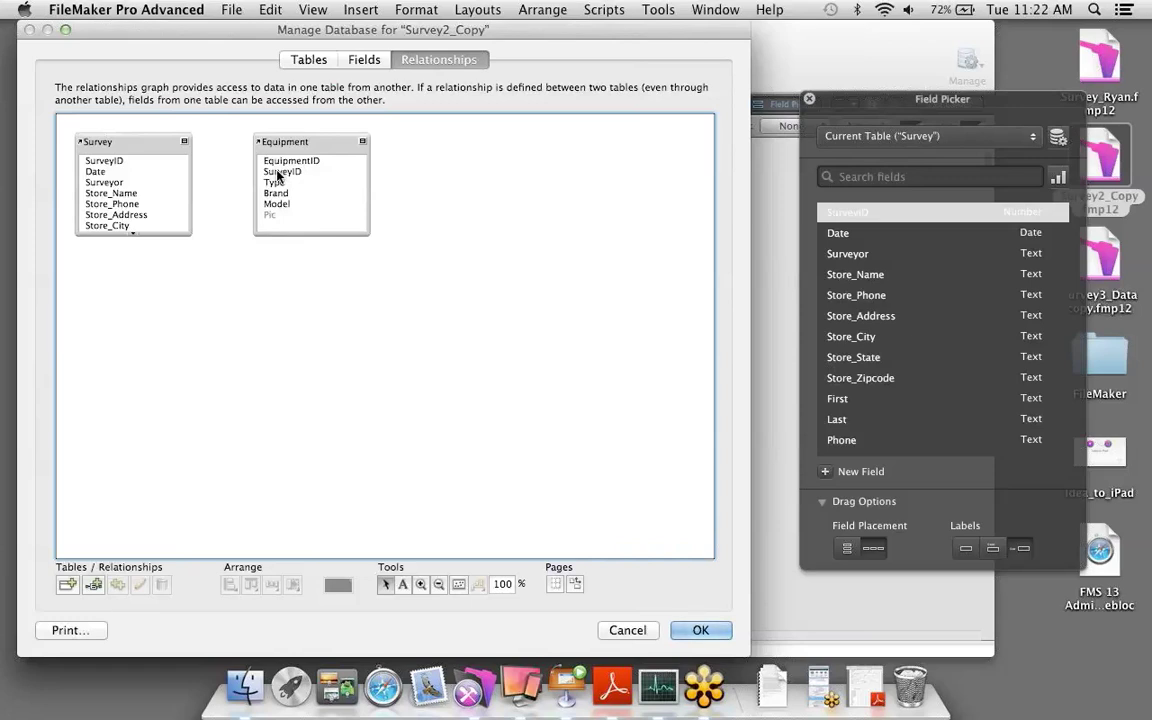
pyautogui.click(122, 150)
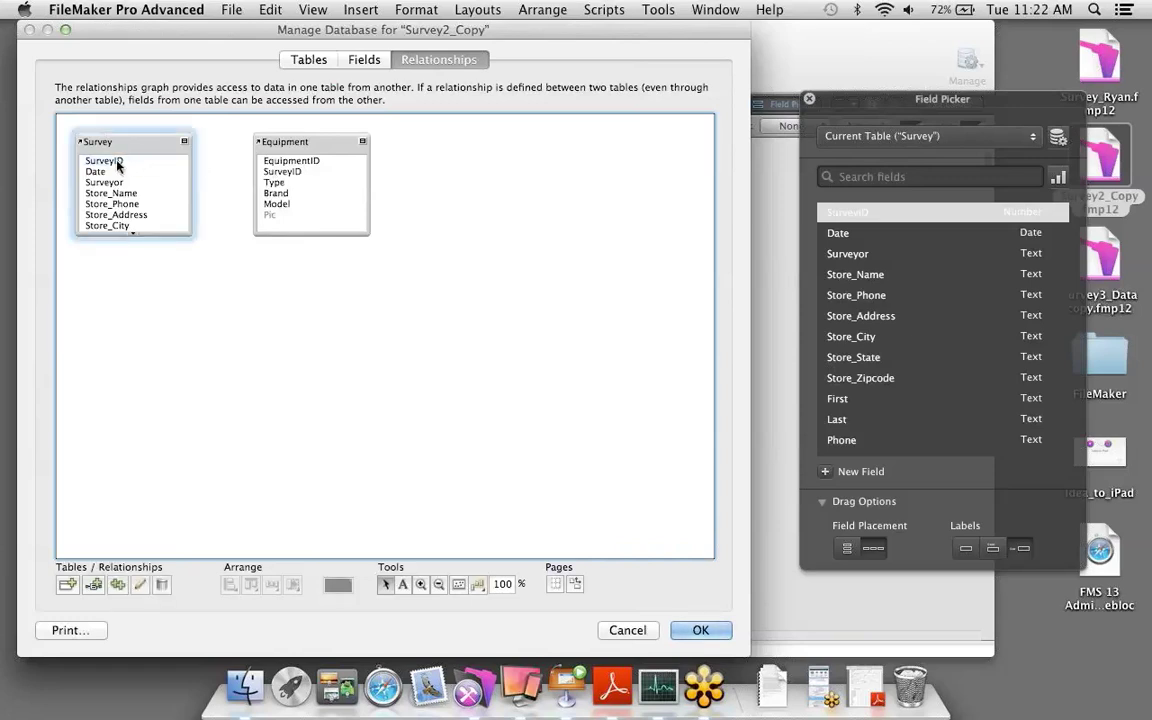
pyautogui.moveTo(117, 163); pyautogui.dragTo(281, 180)
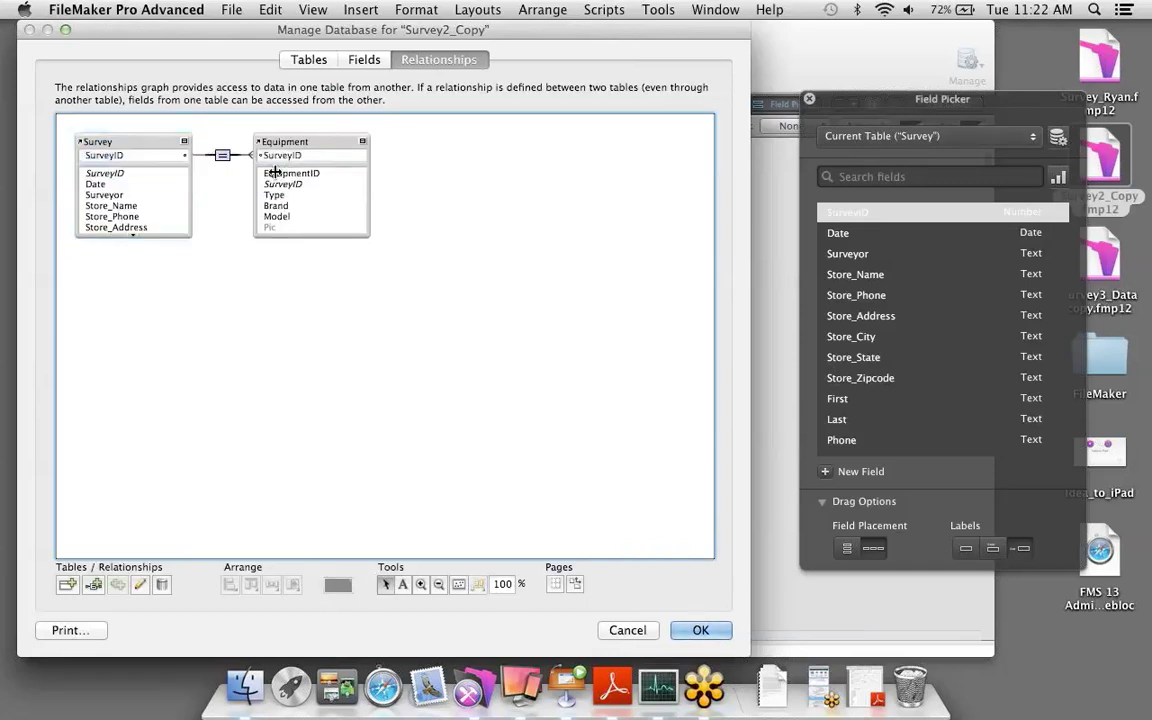
pyautogui.click(222, 157)
pyautogui.press('Delete')
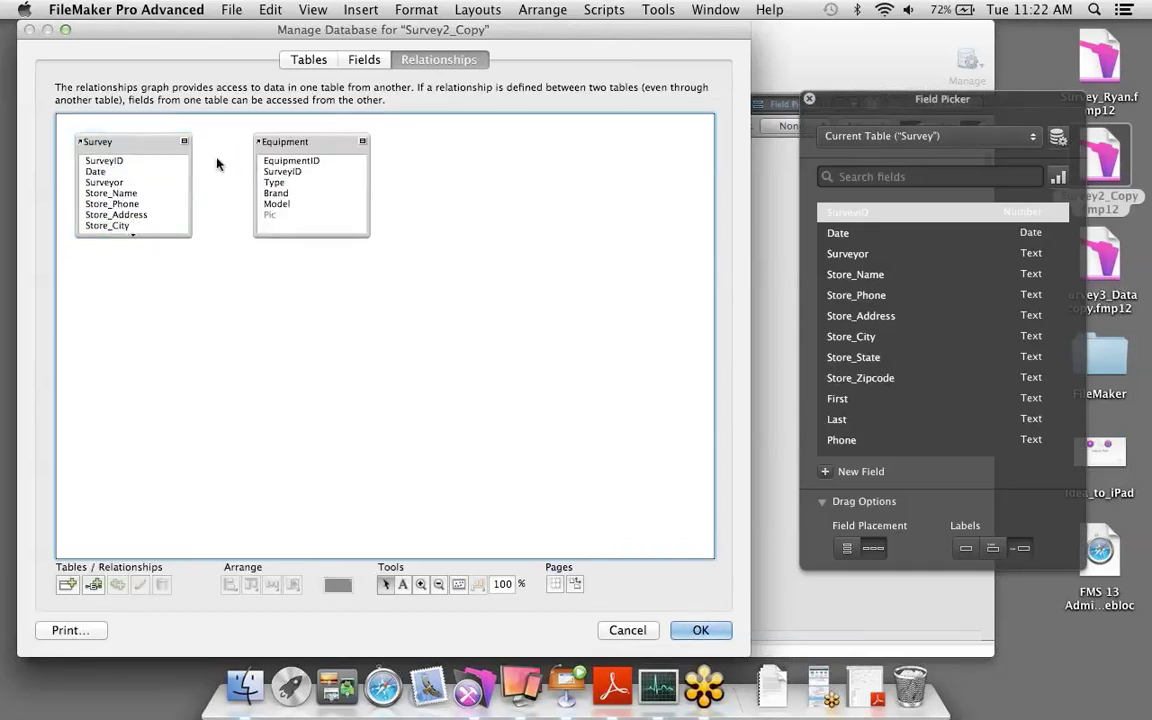
pyautogui.click(115, 164)
pyautogui.moveTo(118, 165); pyautogui.dragTo(284, 168)
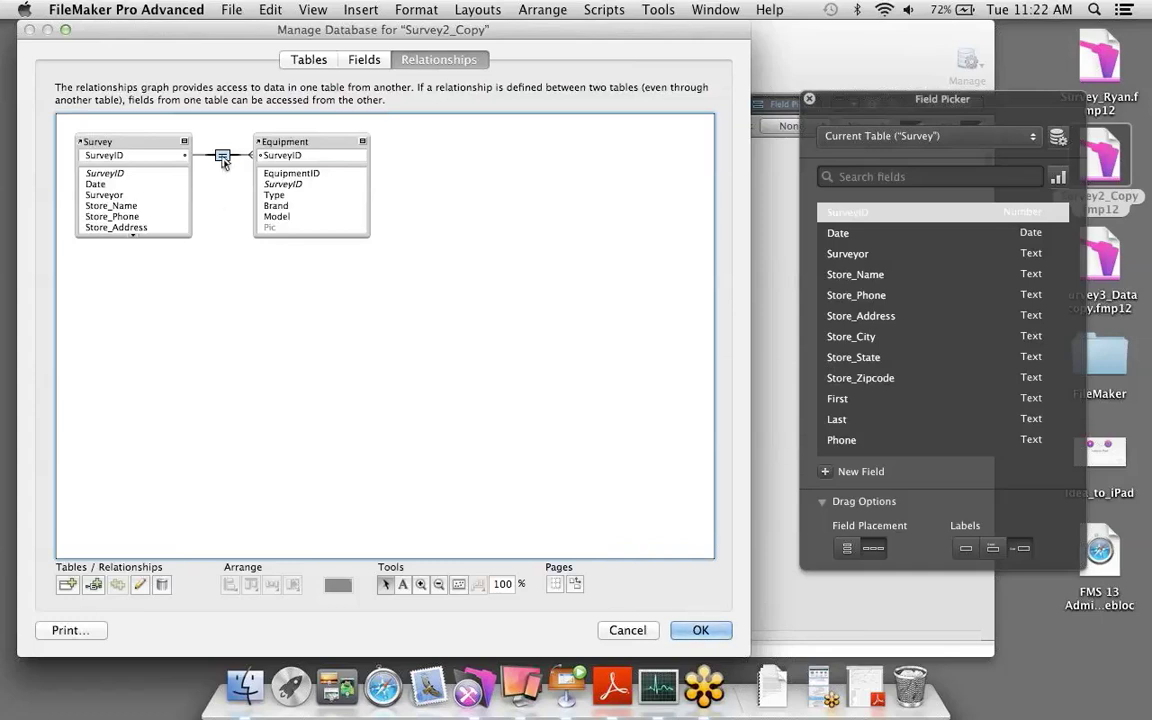
# - Allow creation of Equipment records through the relationship and confirm both dialogs
pyautogui.doubleClick(223, 157)
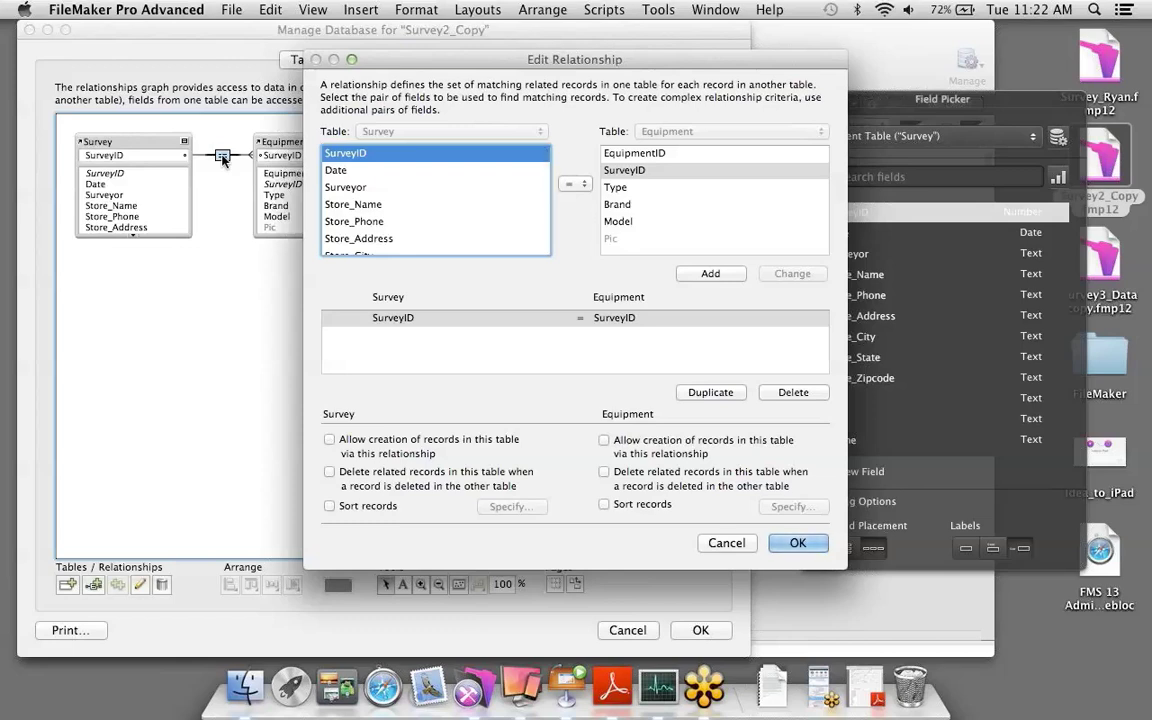
pyautogui.click(605, 441)
pyautogui.click(797, 542)
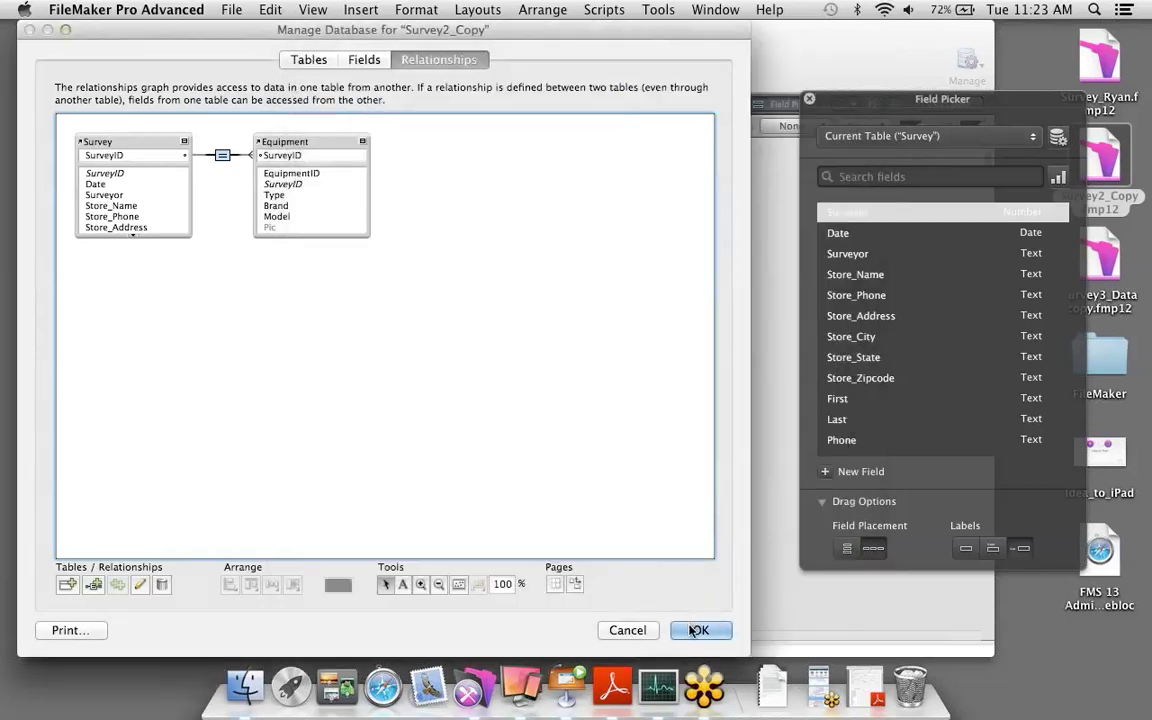
pyautogui.click(697, 630)
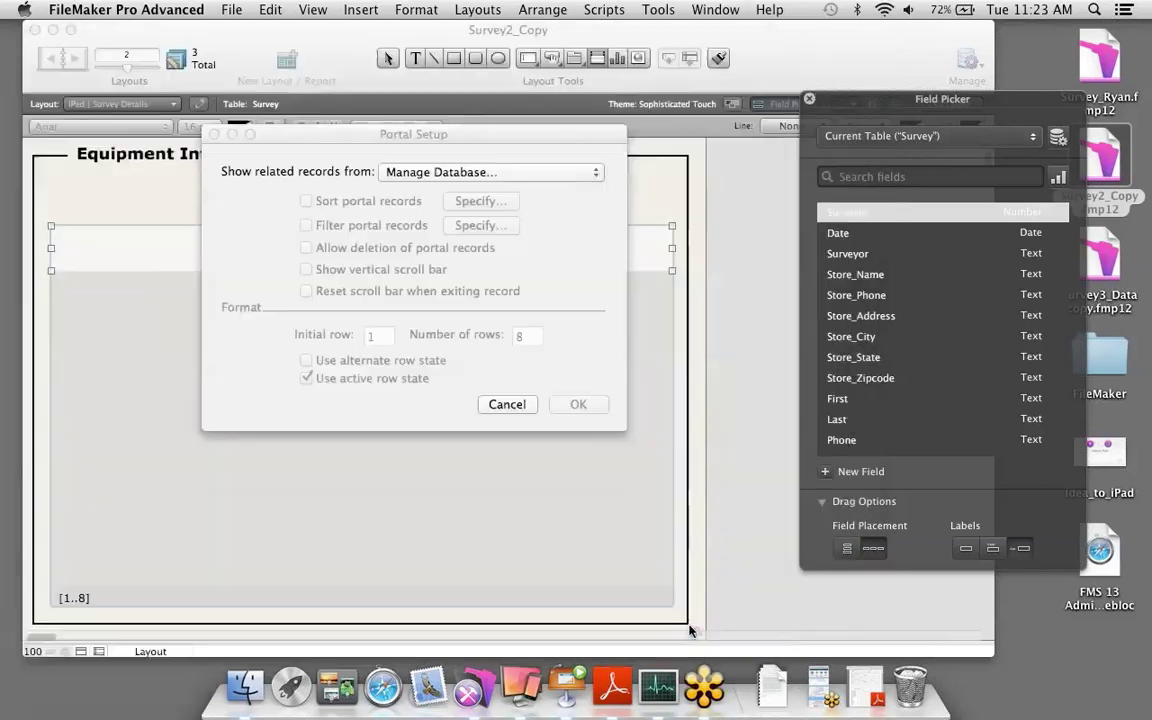
# - Set the portal to show Equipment records with a vertical scroll bar, skipping Add Fields
pyautogui.click(427, 175)
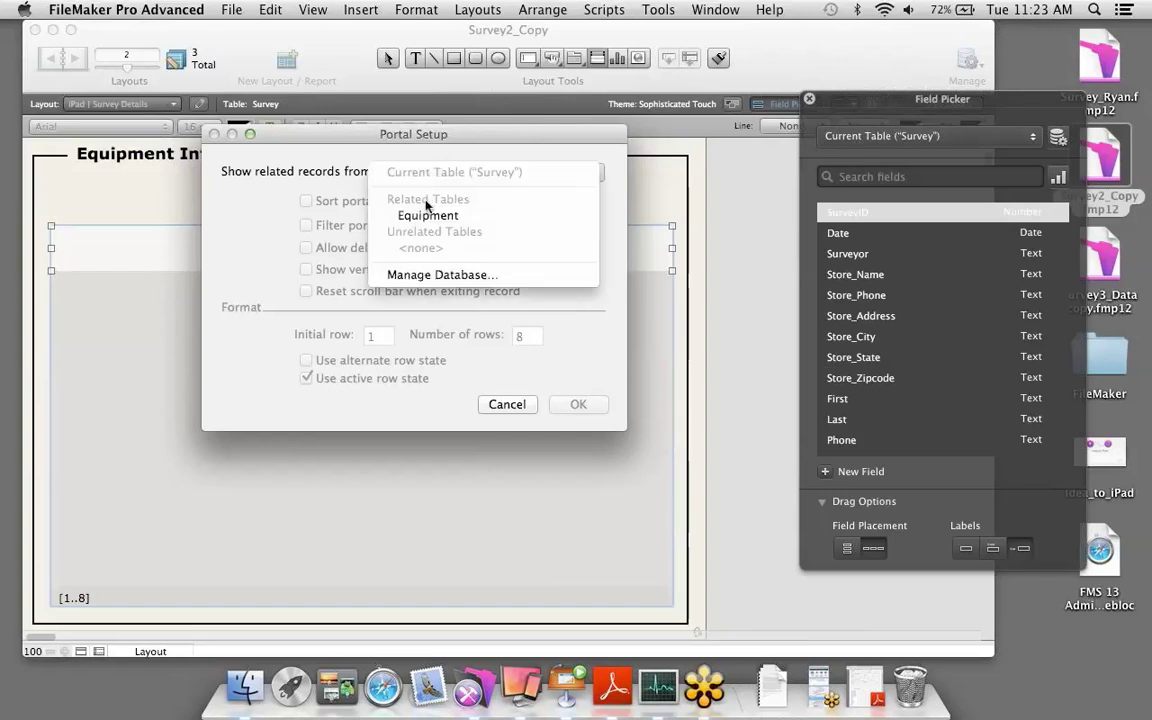
pyautogui.click(425, 216)
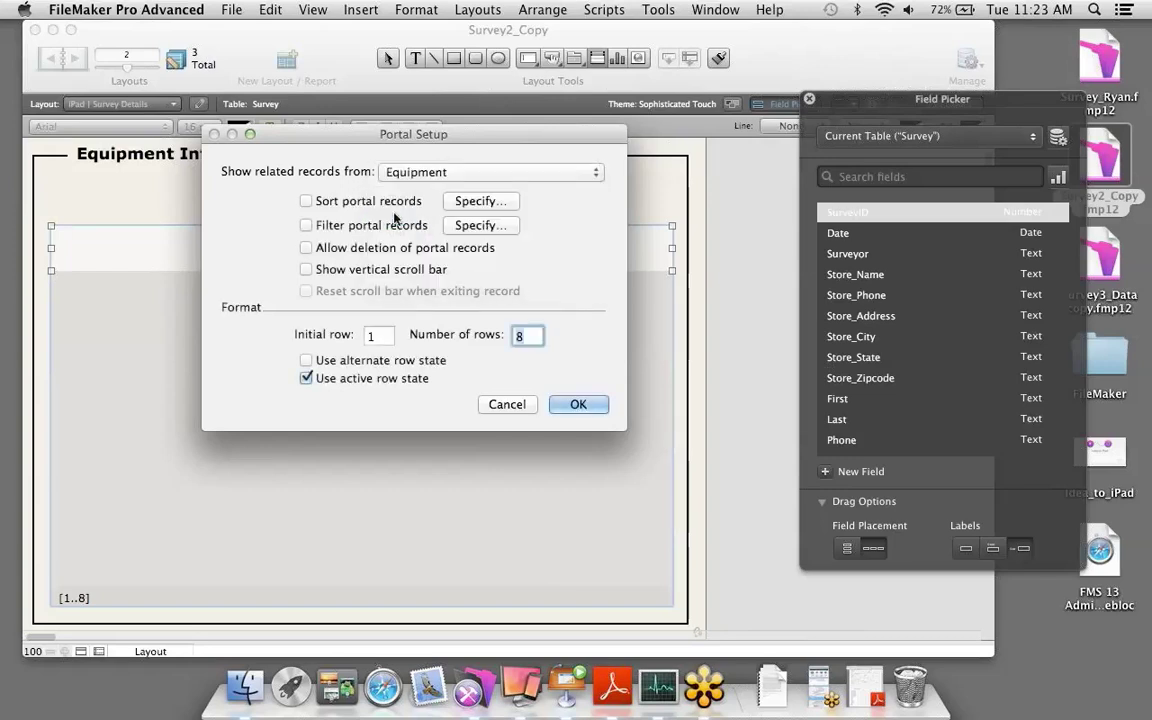
pyautogui.click(307, 270)
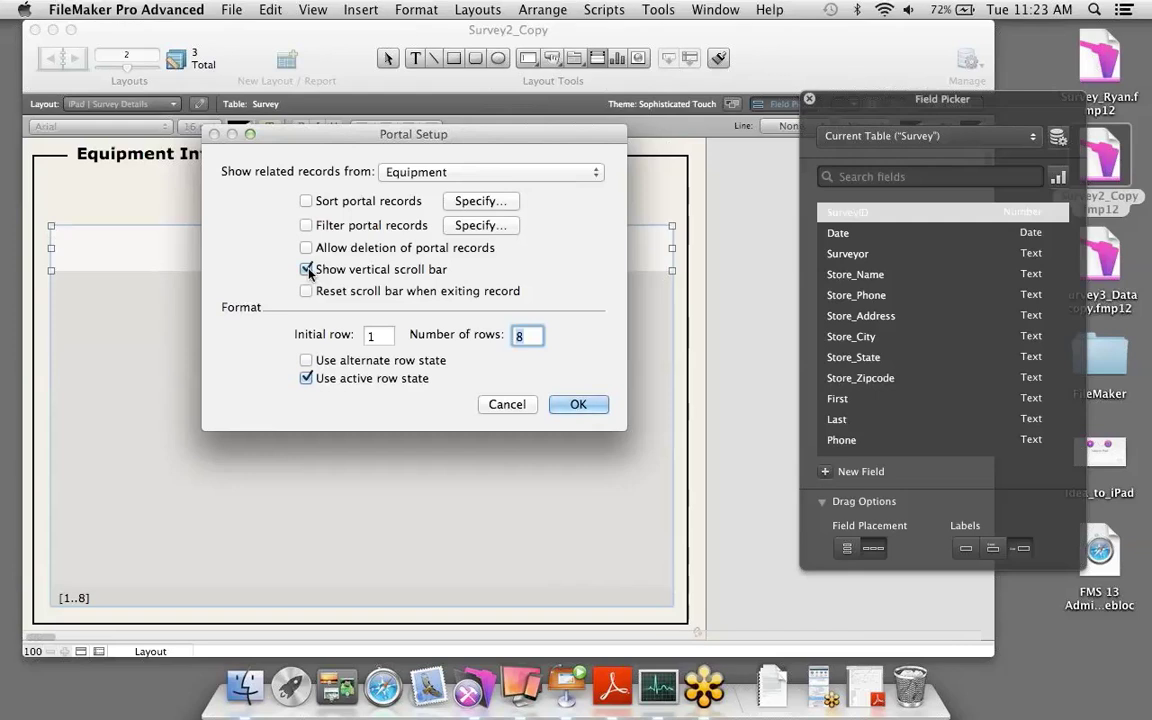
pyautogui.click(577, 405)
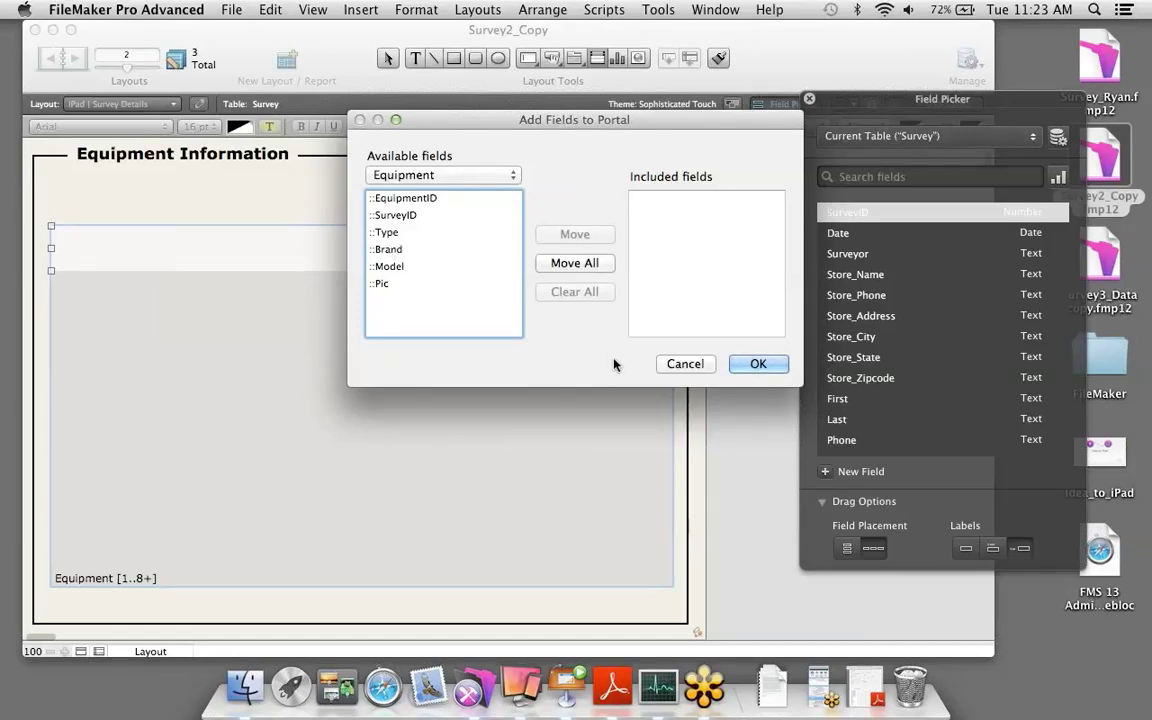
pyautogui.click(687, 365)
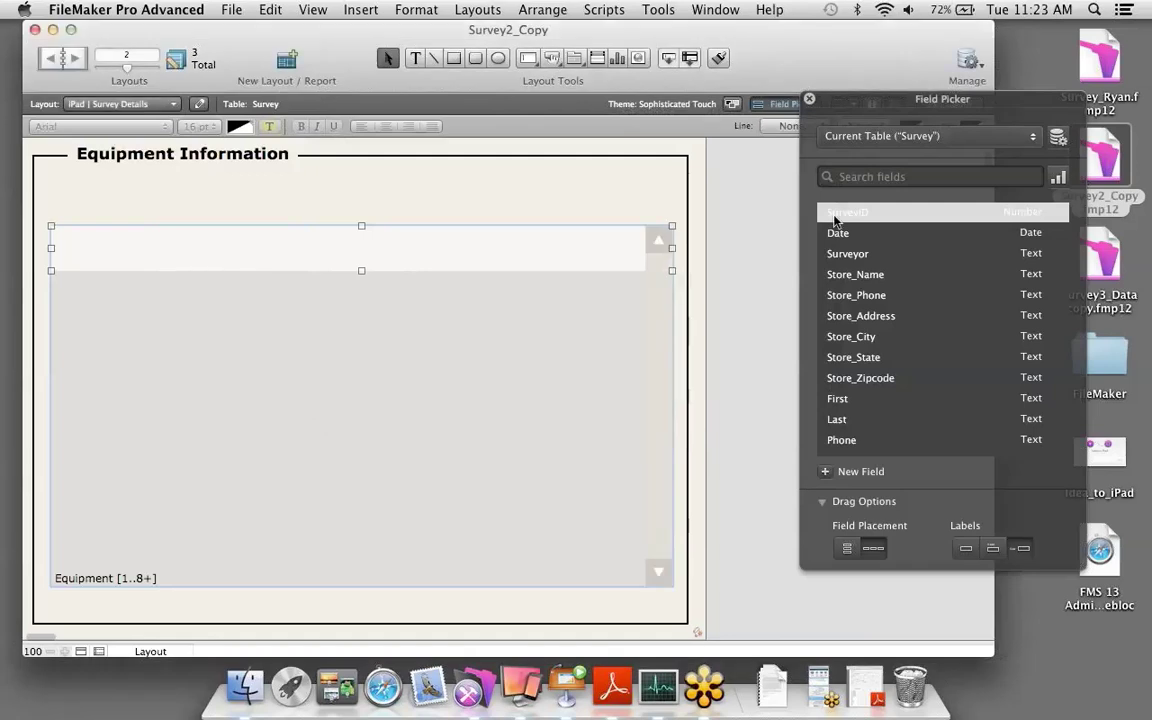
# - Drag the Equipment Type, Brand and Model fields, labels above, into the portal row
pyautogui.click(939, 145)
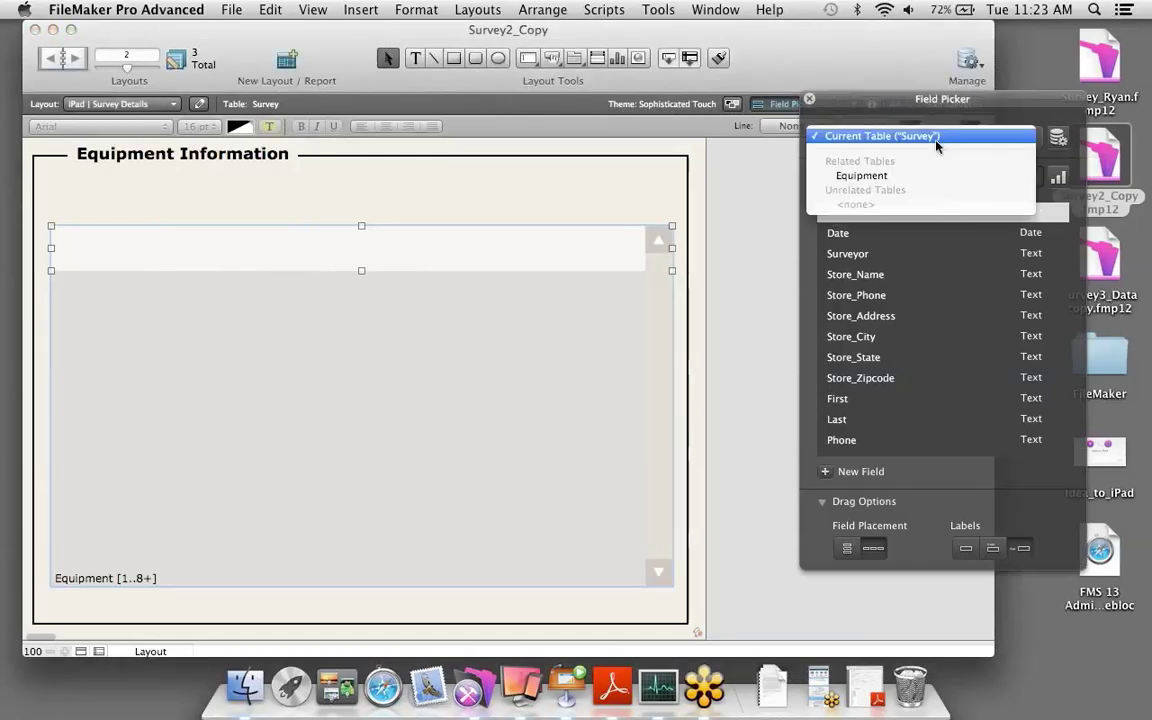
pyautogui.click(896, 178)
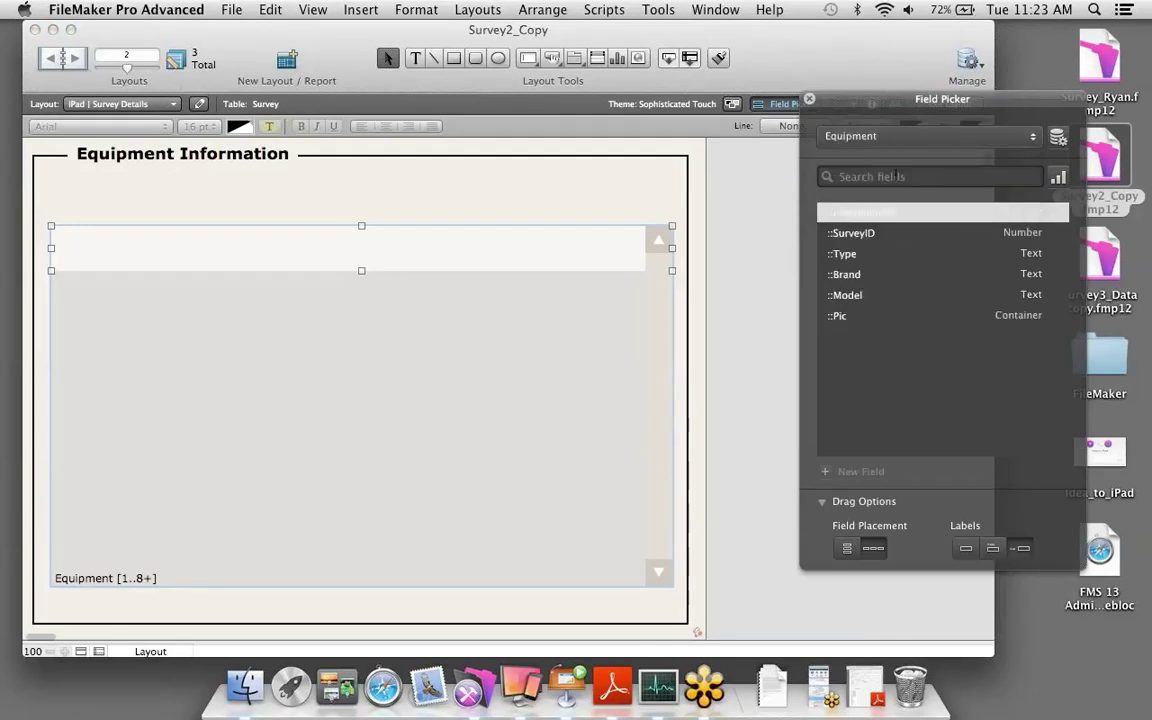
pyautogui.click(862, 275)
pyautogui.click(851, 257)
pyautogui.keyDown('shift'); pyautogui.click(848, 273); pyautogui.keyUp('shift')
pyautogui.keyDown('shift'); pyautogui.click(846, 295); pyautogui.keyUp('shift')
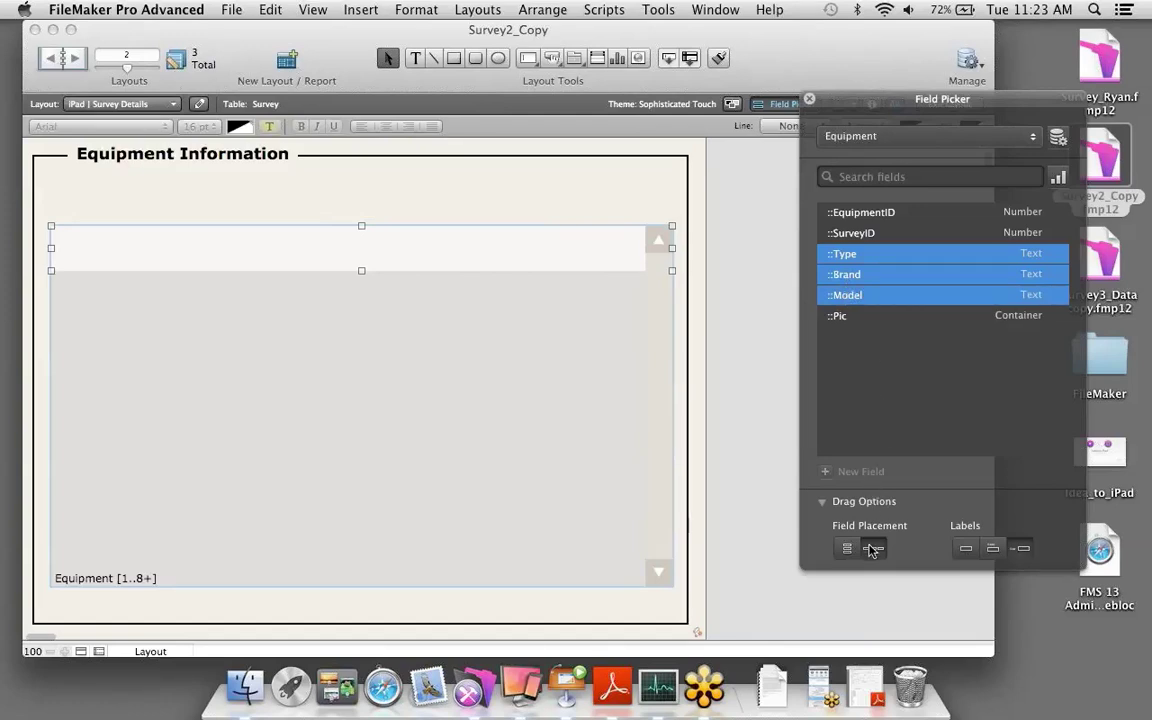
pyautogui.click(991, 549)
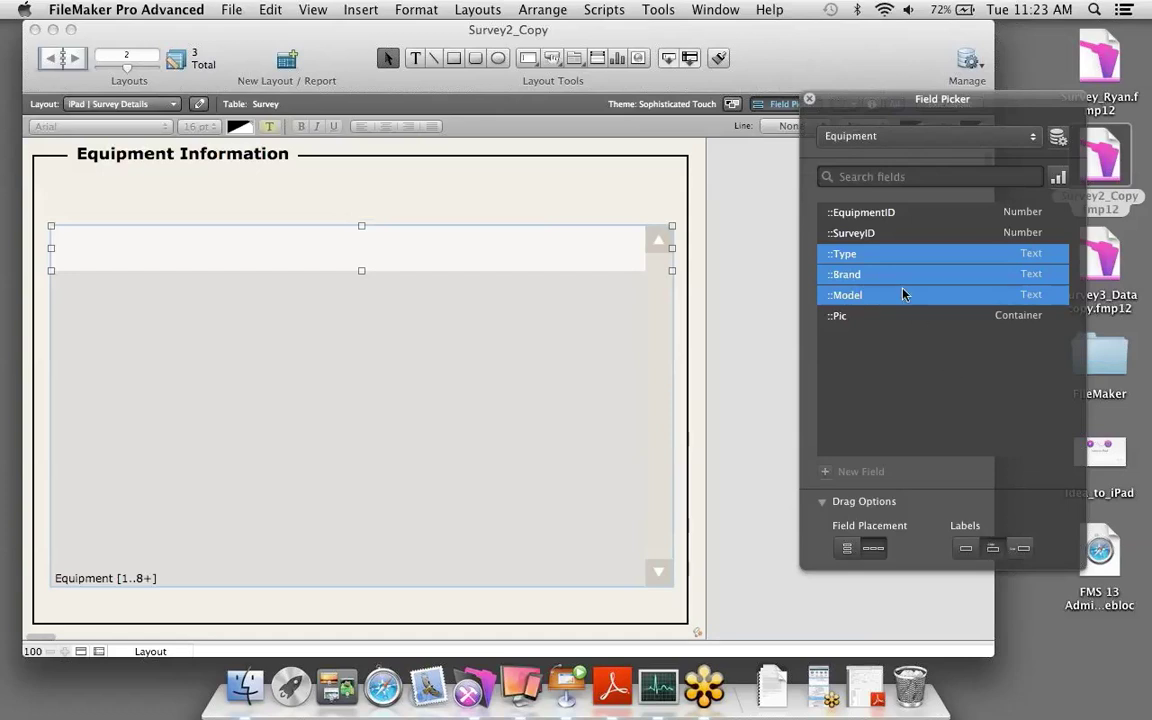
pyautogui.moveTo(859, 258); pyautogui.dragTo(94, 237)
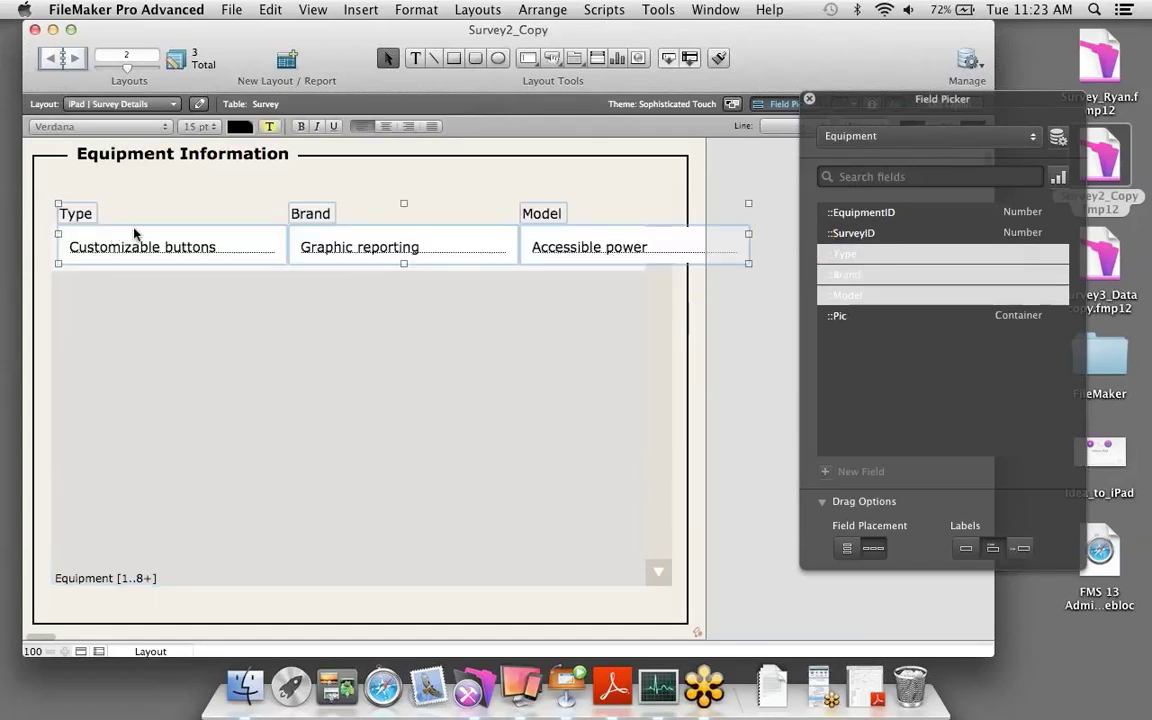
# - Narrow the Model, Brand and Type fields in the portal
pyautogui.click(568, 196)
pyautogui.click(650, 249)
pyautogui.moveTo(748, 245); pyautogui.dragTo(611, 246)
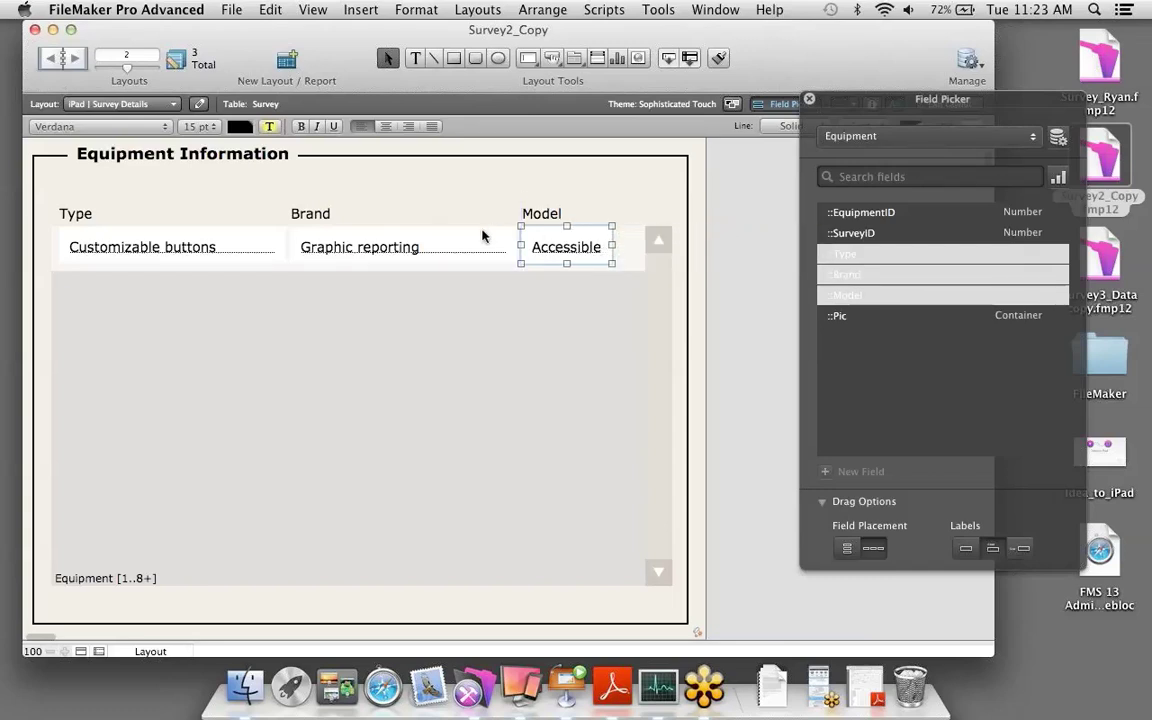
pyautogui.click(430, 236)
pyautogui.moveTo(514, 245); pyautogui.dragTo(487, 240)
pyautogui.click(268, 248)
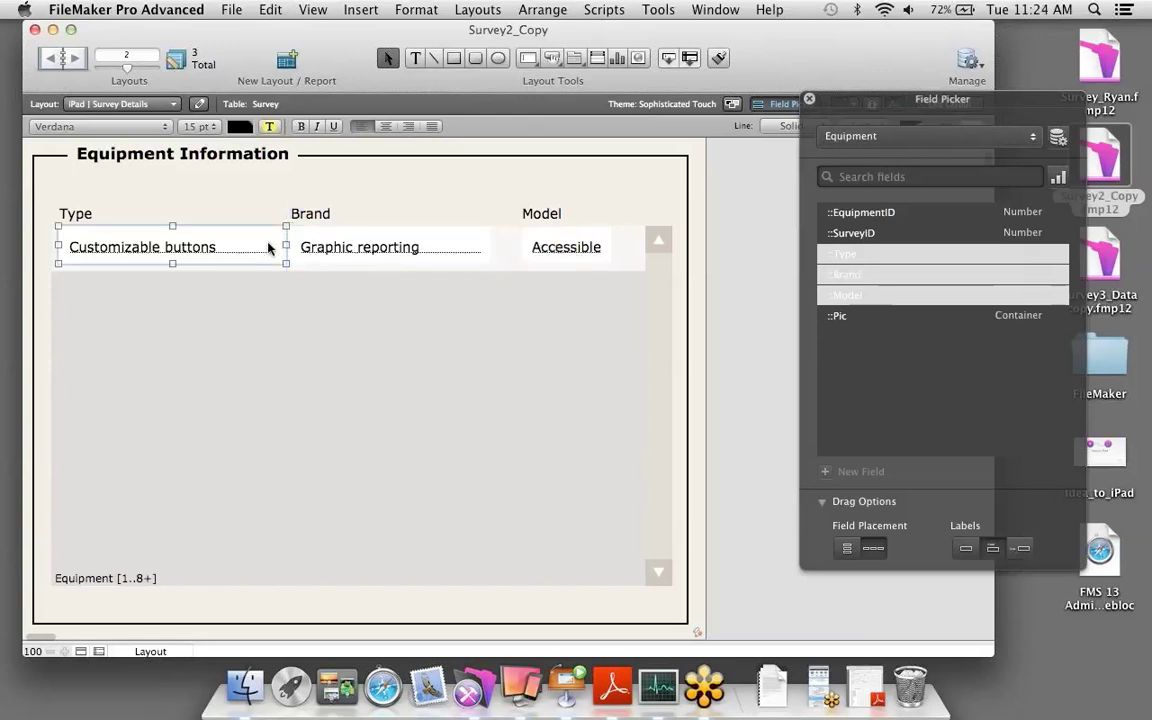
pyautogui.moveTo(285, 244); pyautogui.dragTo(221, 243)
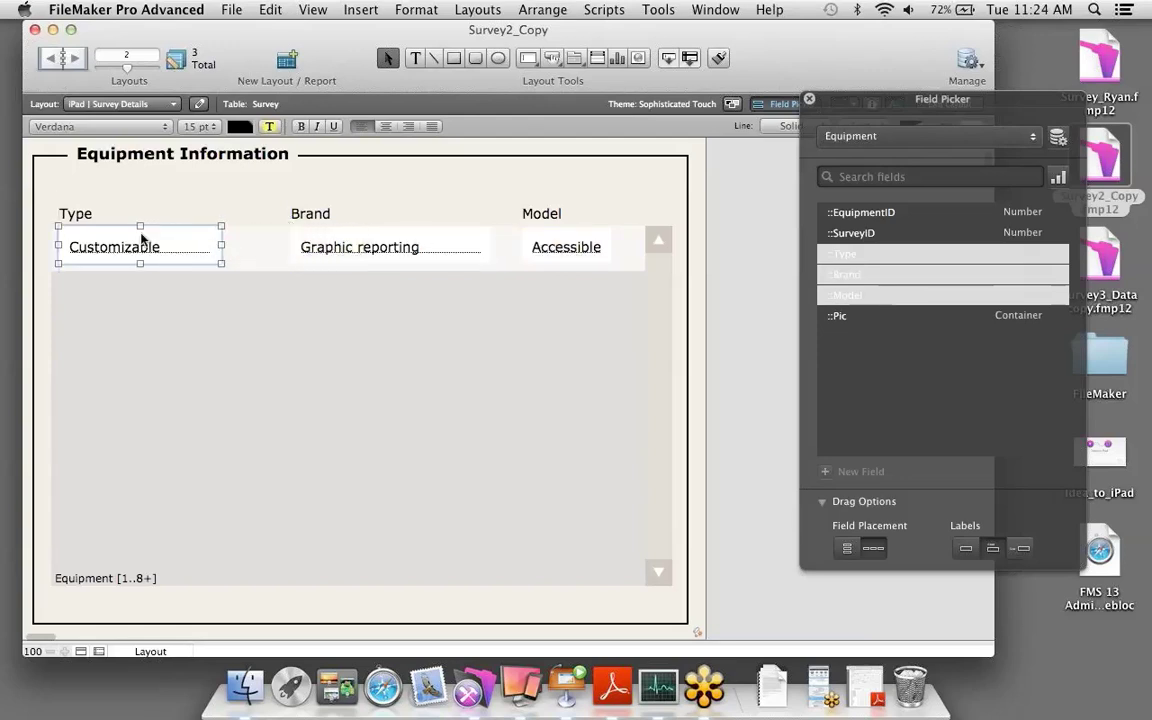
# - Top-align Type, Brand and Model on one row and nudge them down slightly
pyautogui.keyDown('shift'); pyautogui.click(358, 250); pyautogui.keyUp('shift')
pyautogui.keyDown('shift'); pyautogui.click(540, 249); pyautogui.keyUp('shift')
pyautogui.press('super+alt+Up')
pyautogui.moveTo(539, 248); pyautogui.dragTo(539, 250)
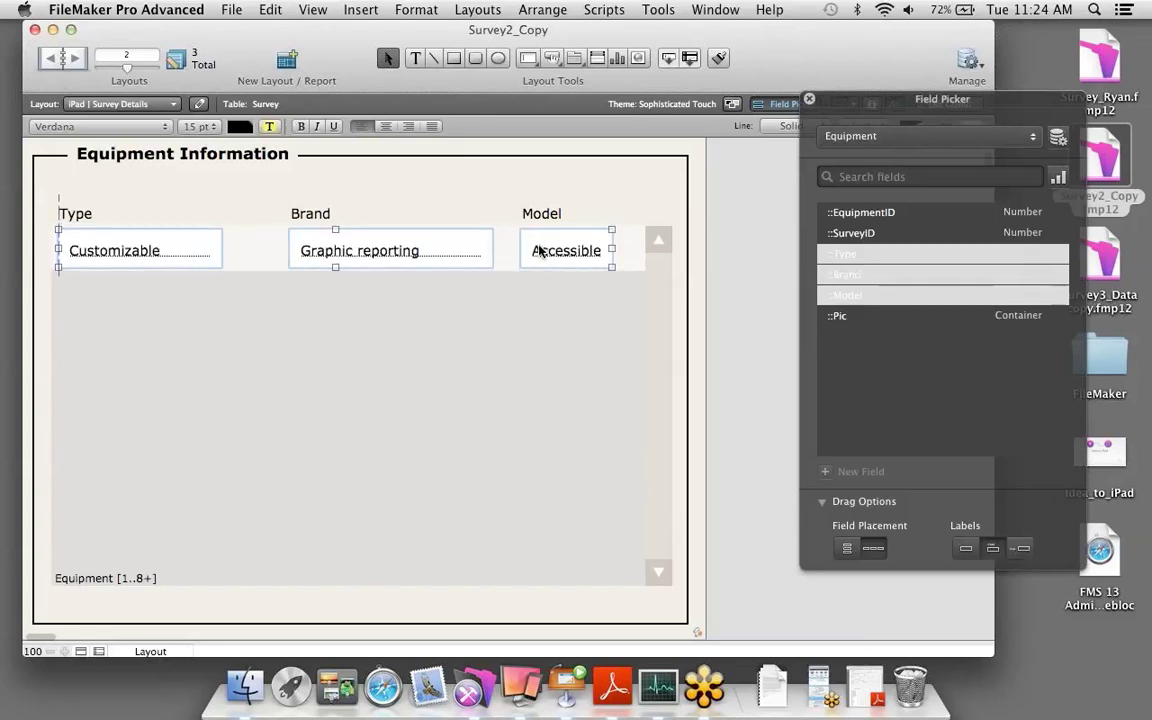
pyautogui.click(221, 198)
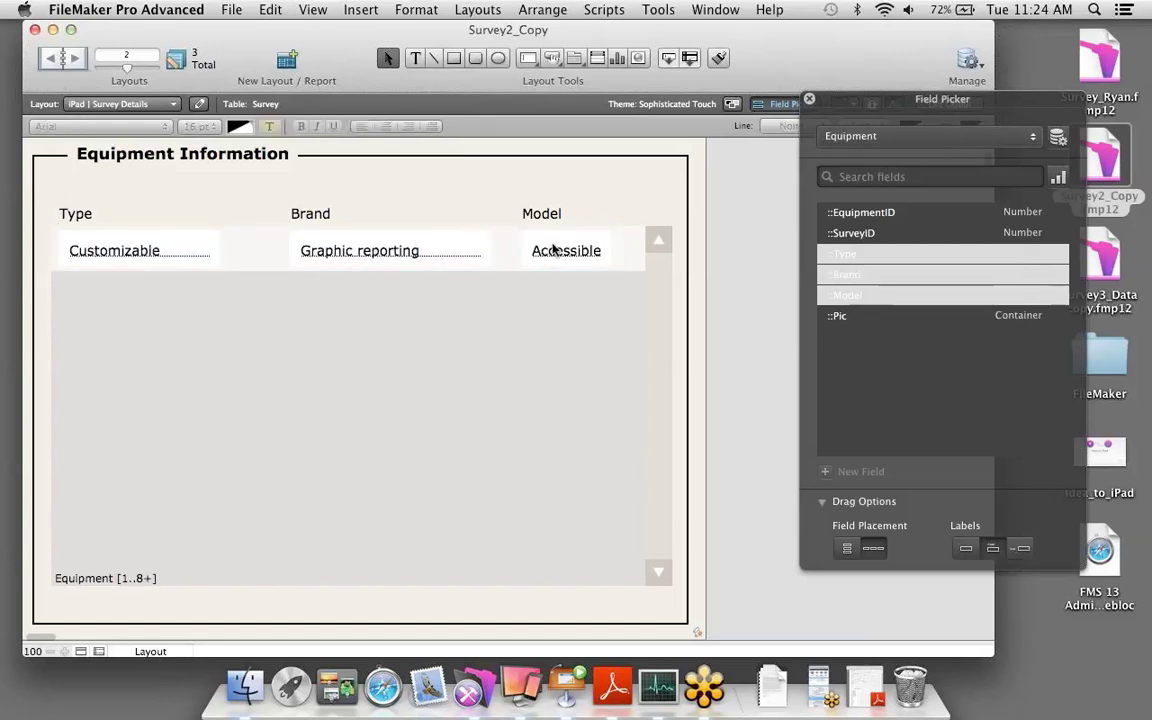
# - Turn off View > Show > Sample Data so the fields show ::Type, ::Brand, ::Model
pyautogui.click(306, 10)
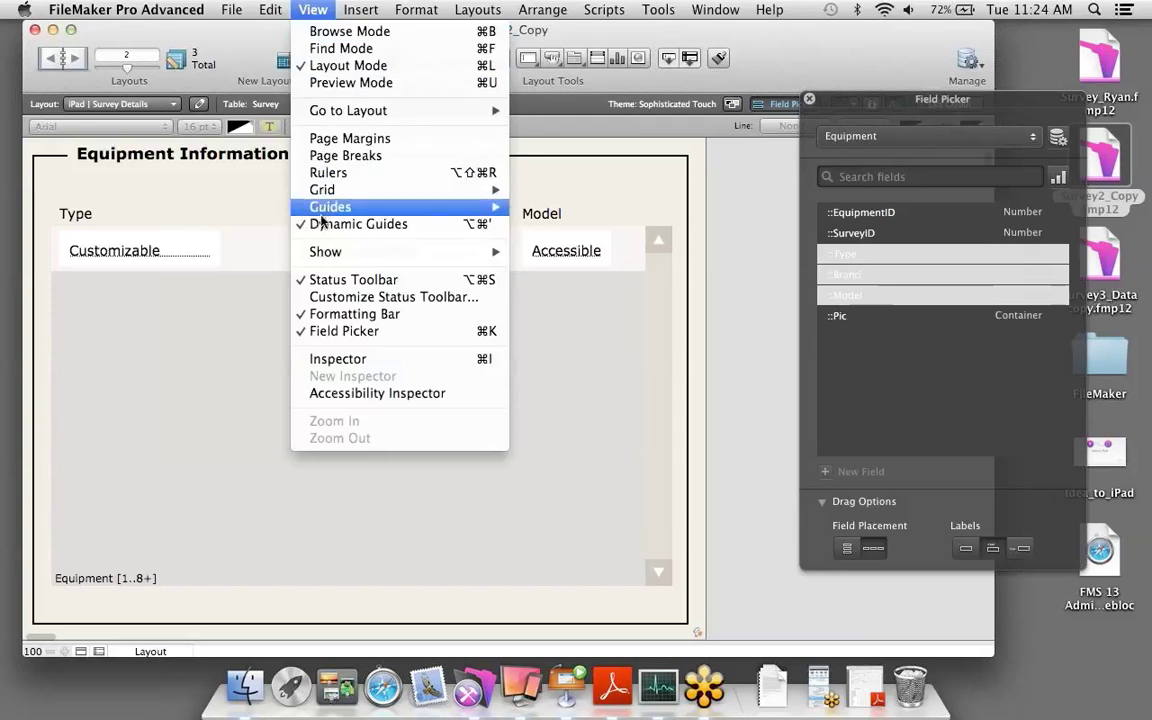
pyautogui.moveTo(322, 252)
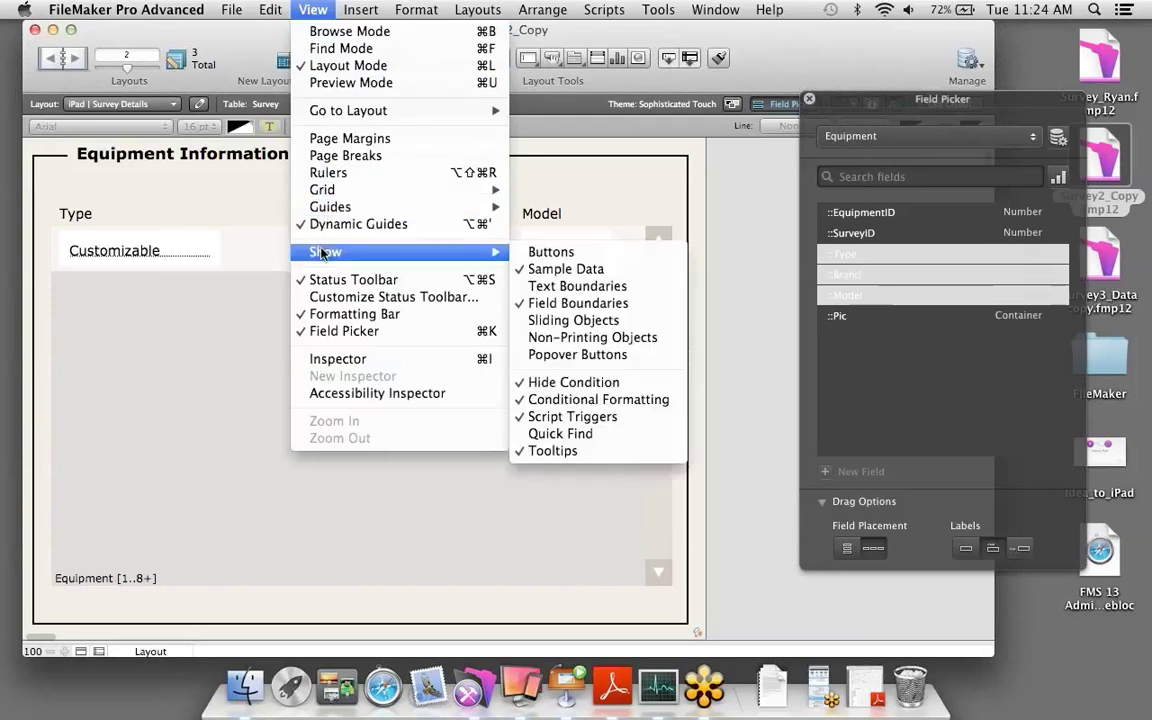
pyautogui.click(530, 270)
pyautogui.scroll(2, 297, 210)
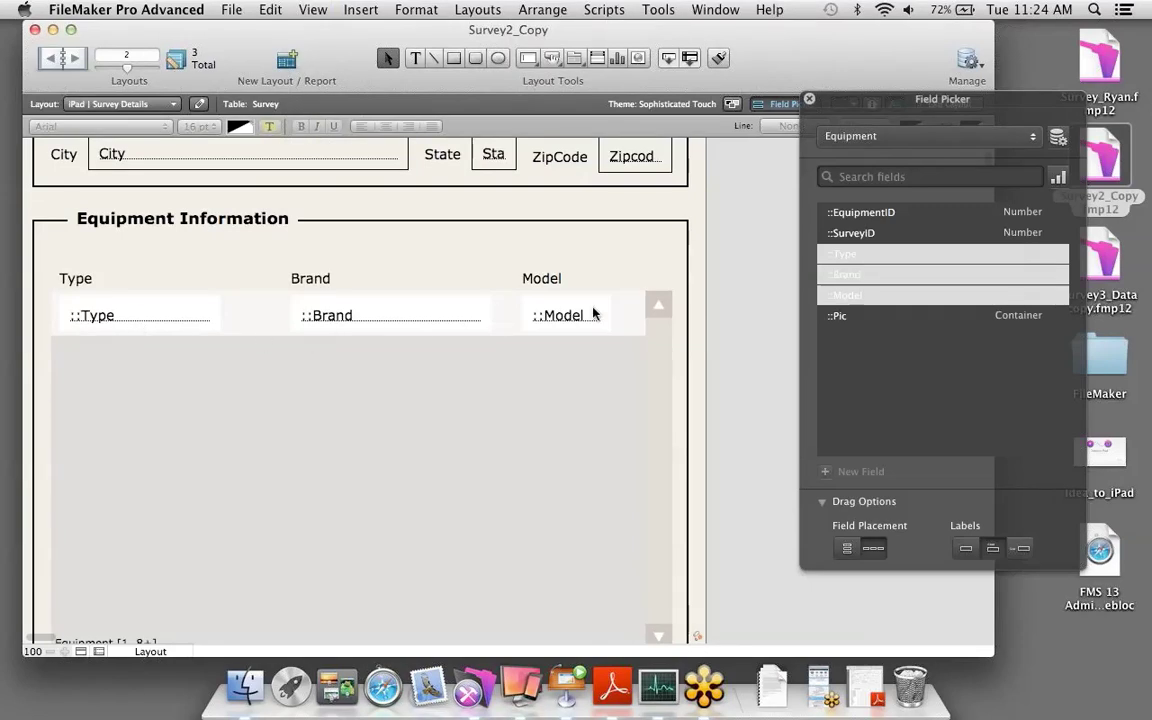
pyautogui.scroll(3, 590, 310)
pyautogui.scroll(3, 291, 239)
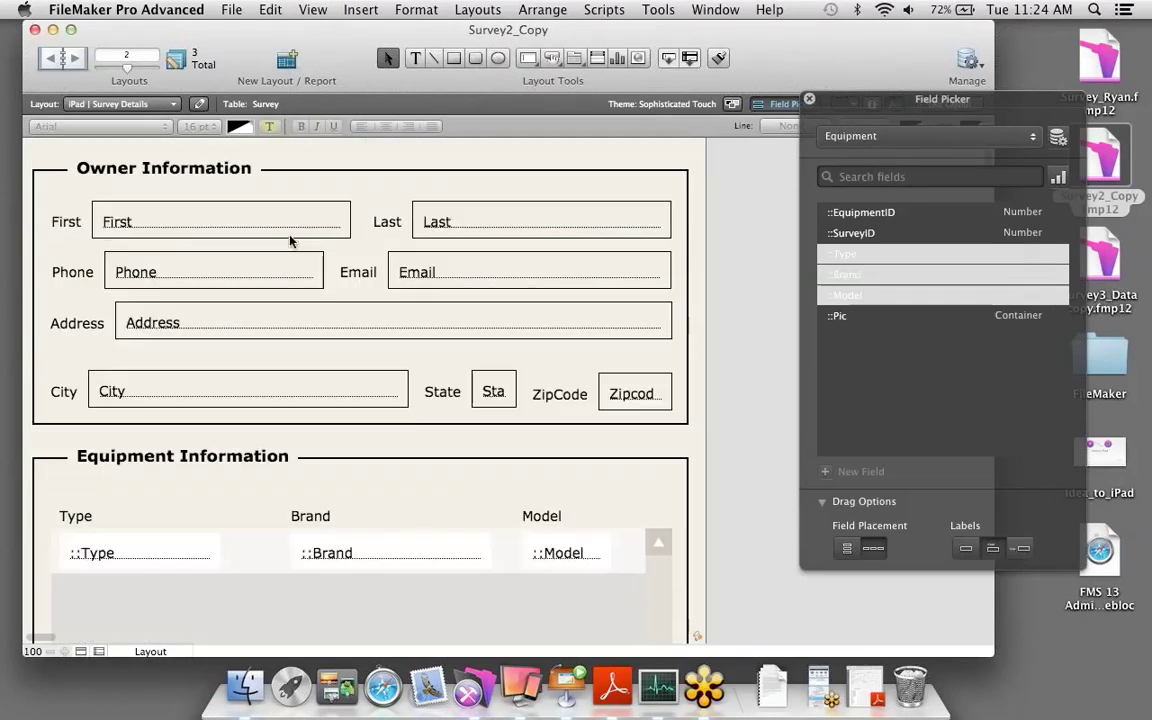
pyautogui.scroll(-5, 283, 244)
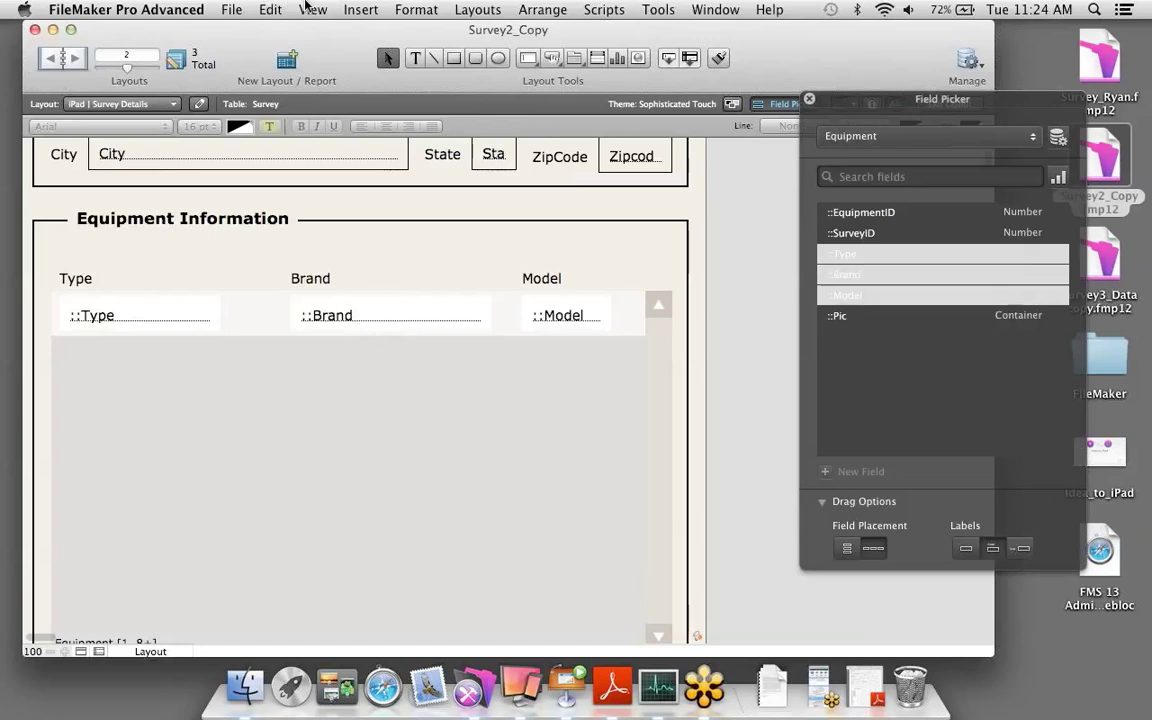
pyautogui.click(312, 9)
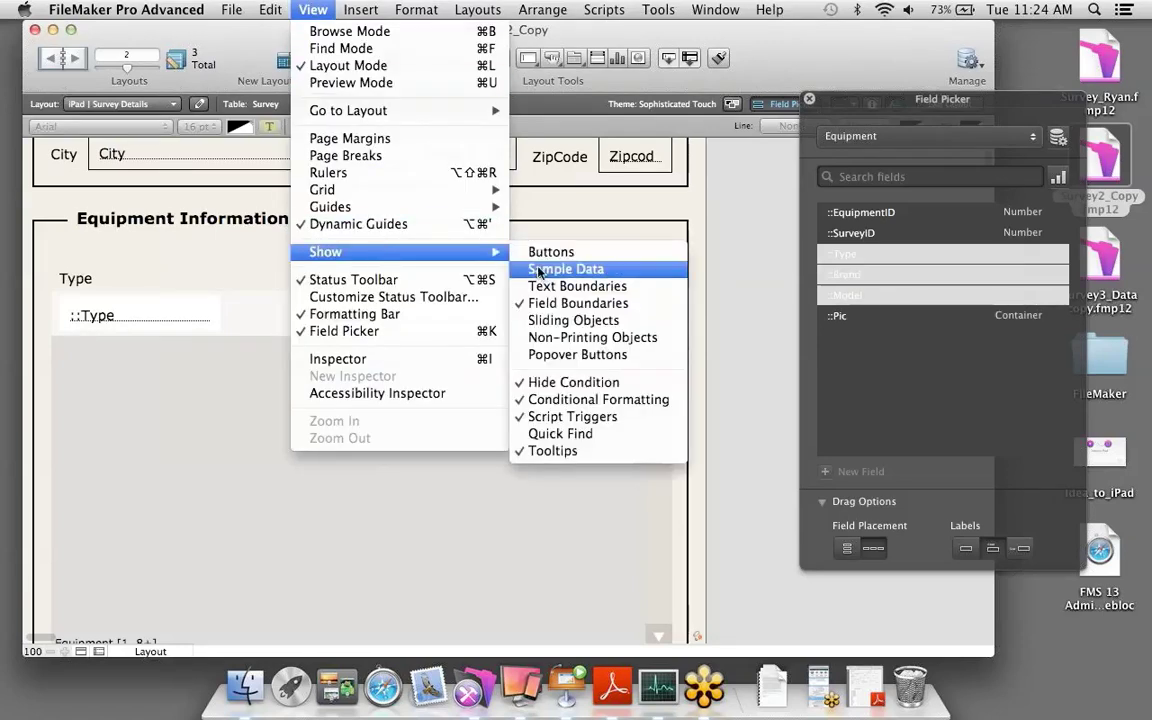
pyautogui.click(540, 270)
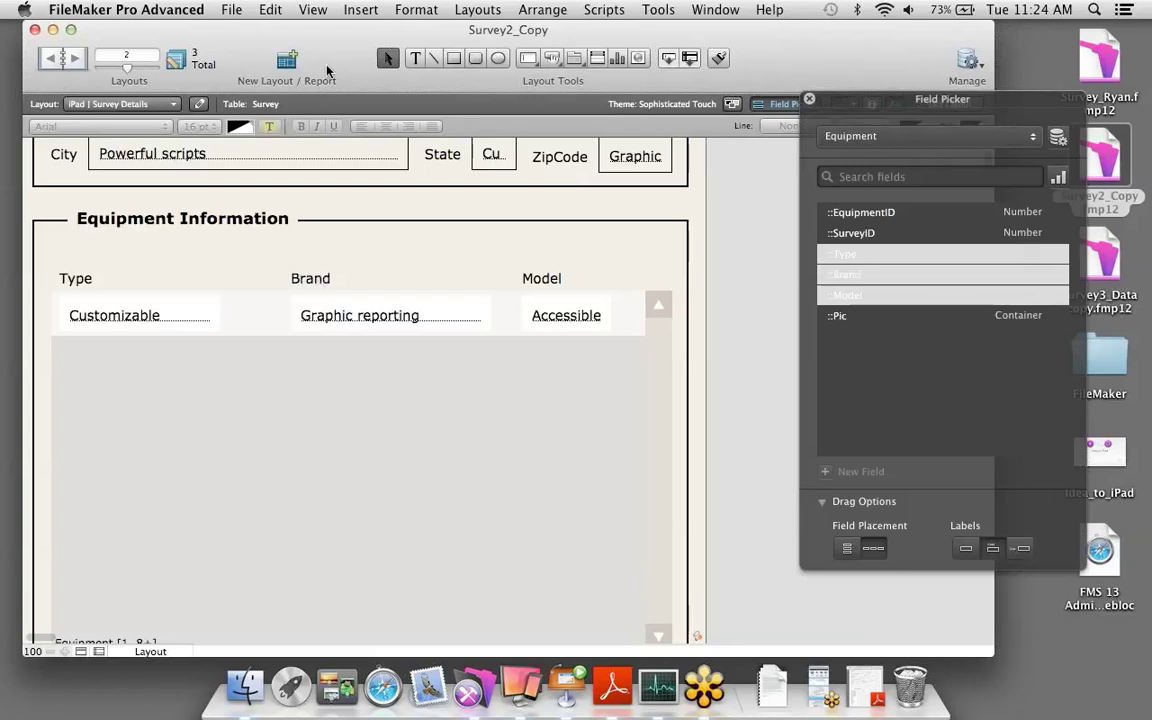
pyautogui.click(313, 9)
pyautogui.moveTo(312, 251)
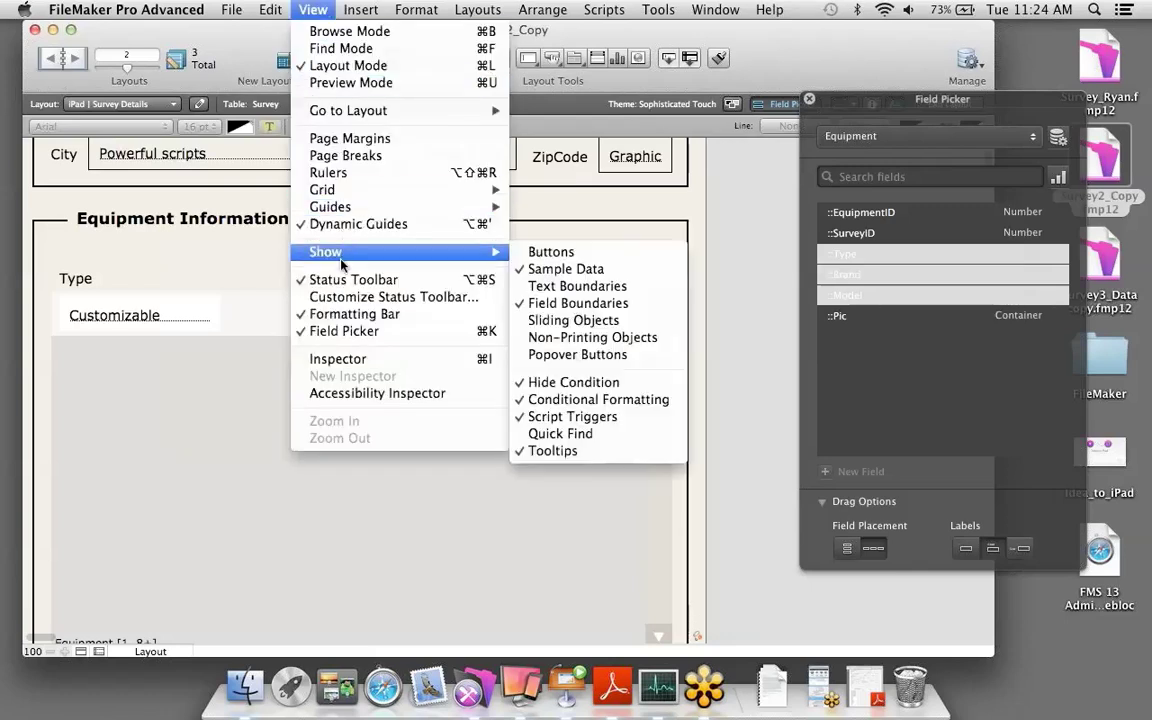
pyautogui.click(545, 268)
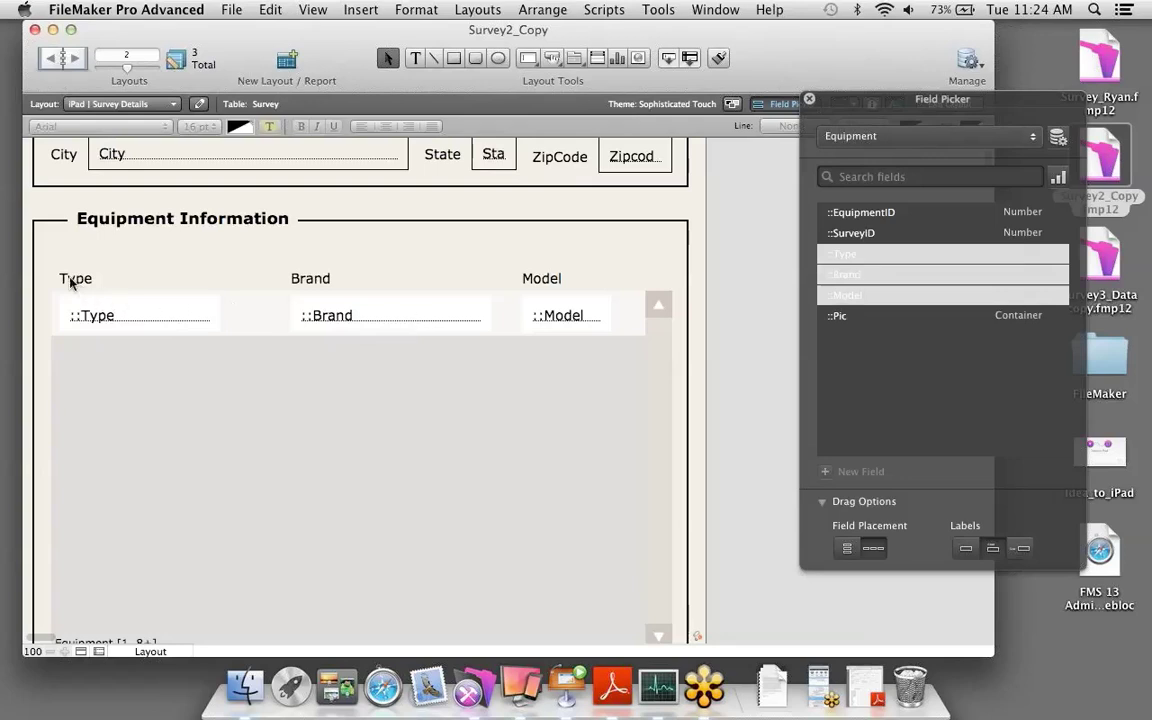
# - Move the Brand and Model fields with their labels left, closer to the Type column
pyautogui.click(311, 312)
pyautogui.keyDown('shift'); pyautogui.click(310, 280); pyautogui.keyUp('shift')
pyautogui.moveTo(319, 307); pyautogui.dragTo(263, 307)
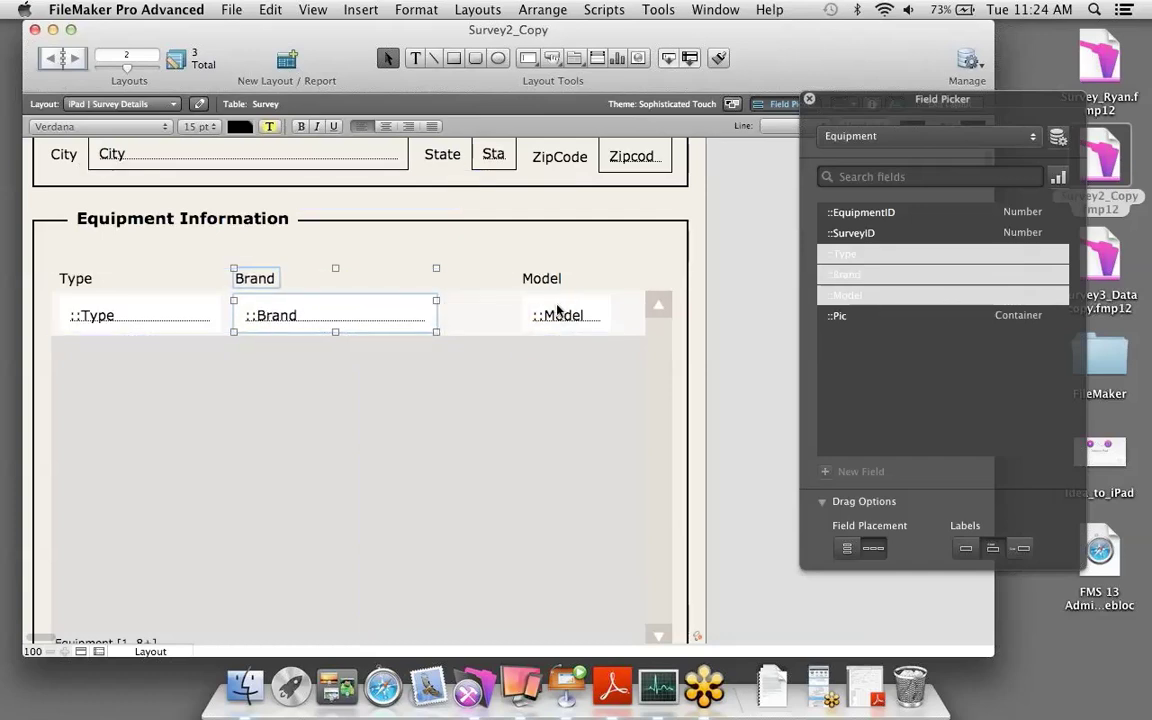
pyautogui.click(551, 305)
pyautogui.keyDown('shift'); pyautogui.click(545, 281); pyautogui.keyUp('shift')
pyautogui.moveTo(553, 318); pyautogui.dragTo(479, 317)
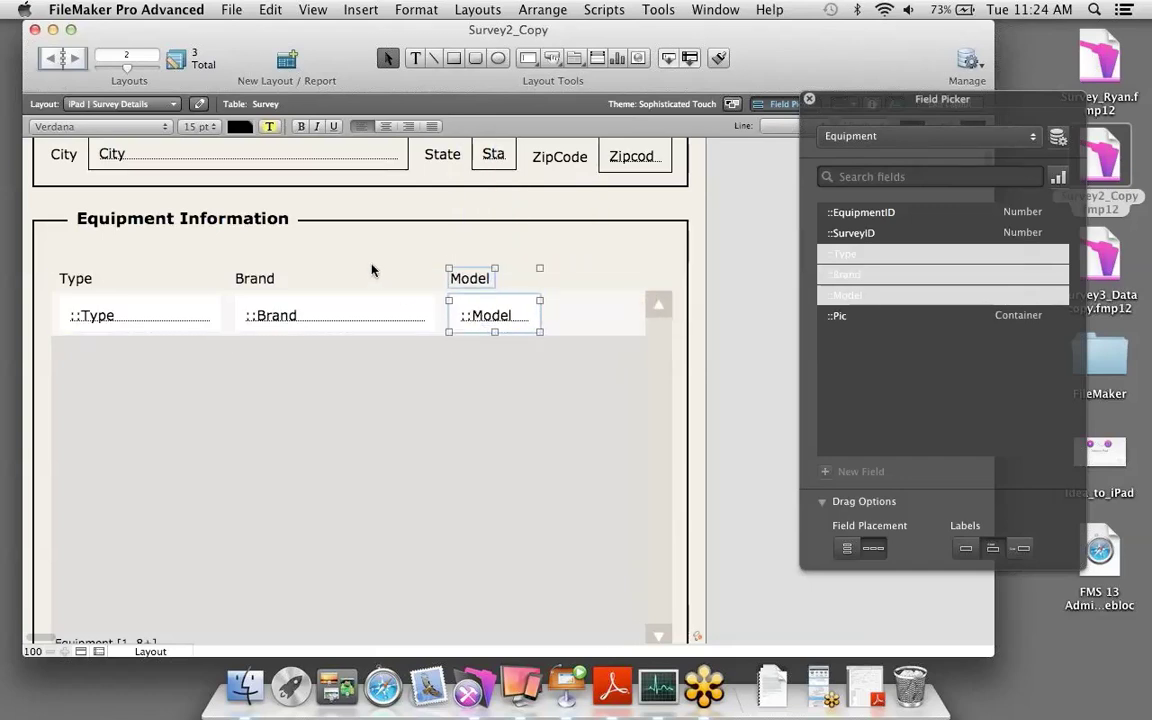
pyautogui.click(372, 269)
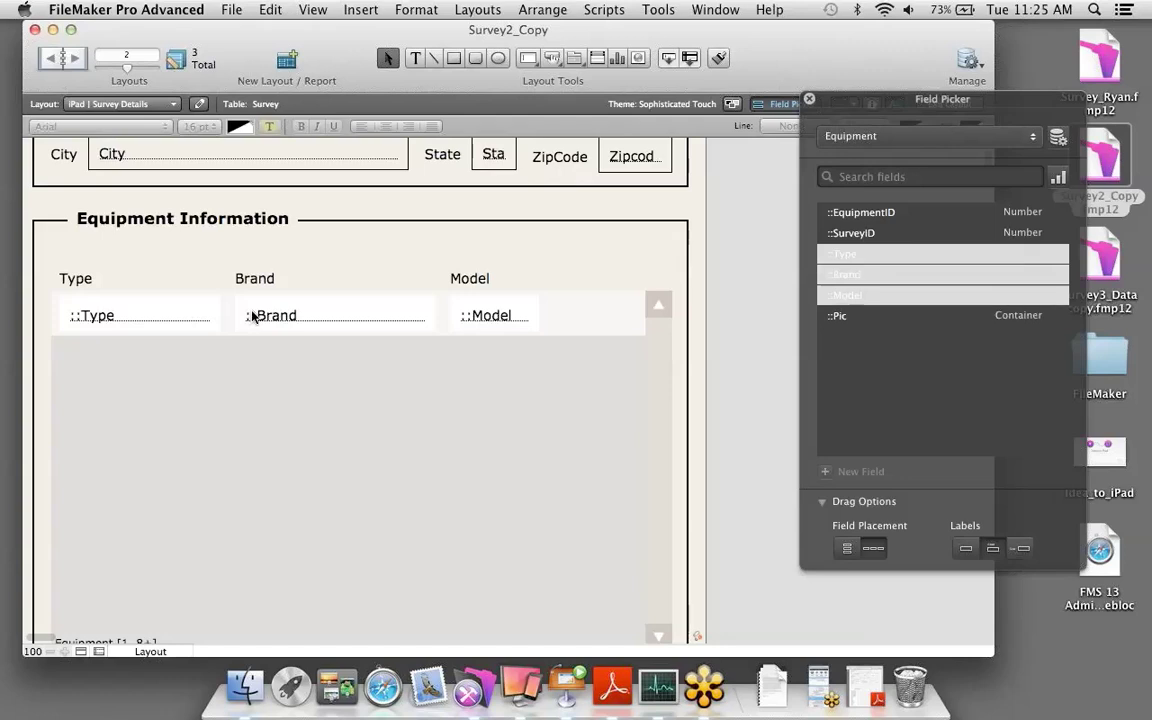
pyautogui.click(188, 317)
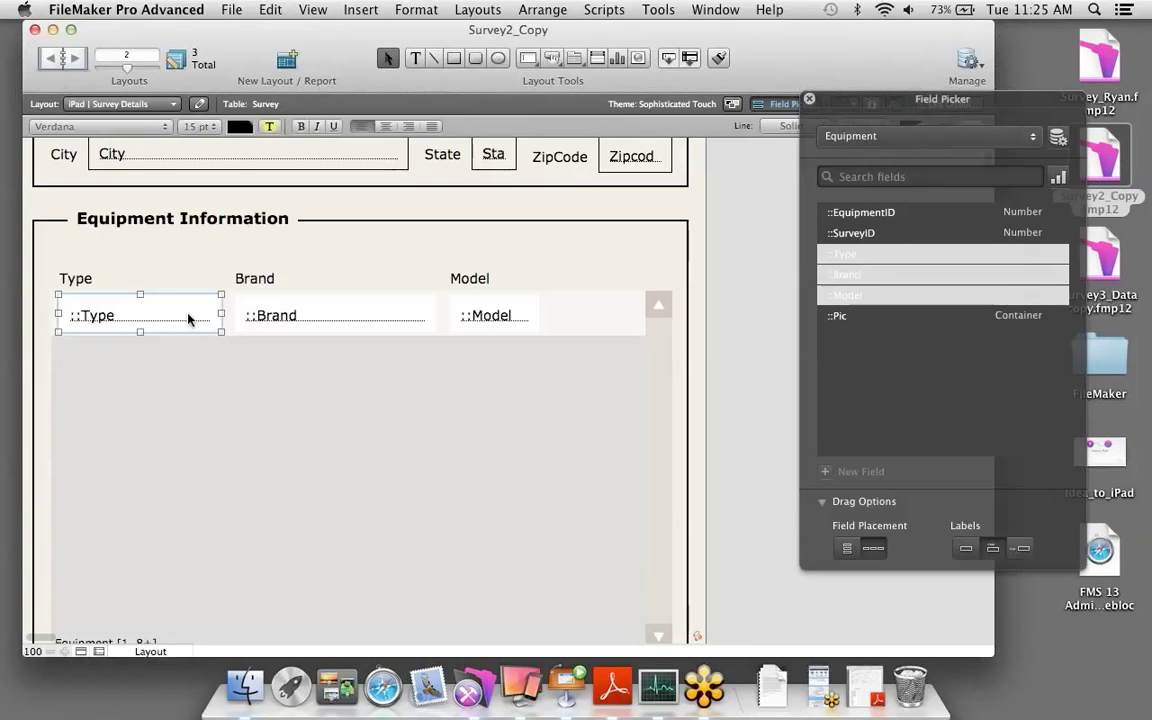
# - Swap the Field Picker for the Inspector and show the Type field's Data settings
pyautogui.click(809, 99)
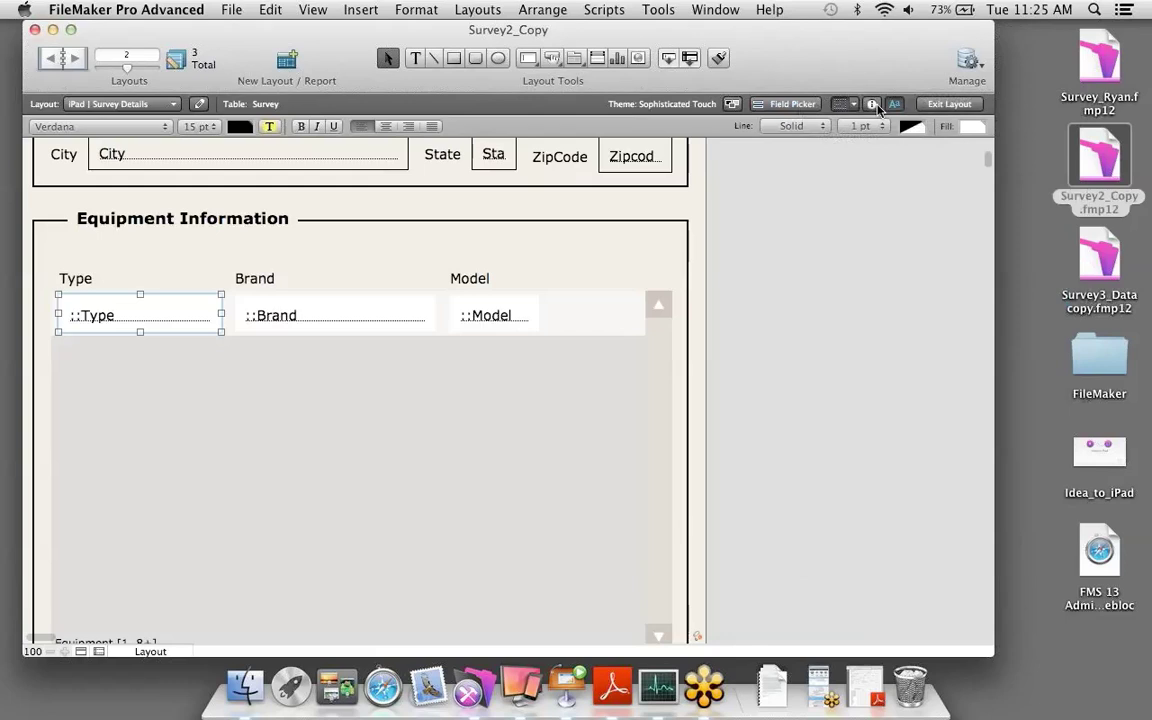
pyautogui.click(877, 105)
pyautogui.moveTo(987, 30); pyautogui.dragTo(855, 128)
pyautogui.click(935, 147)
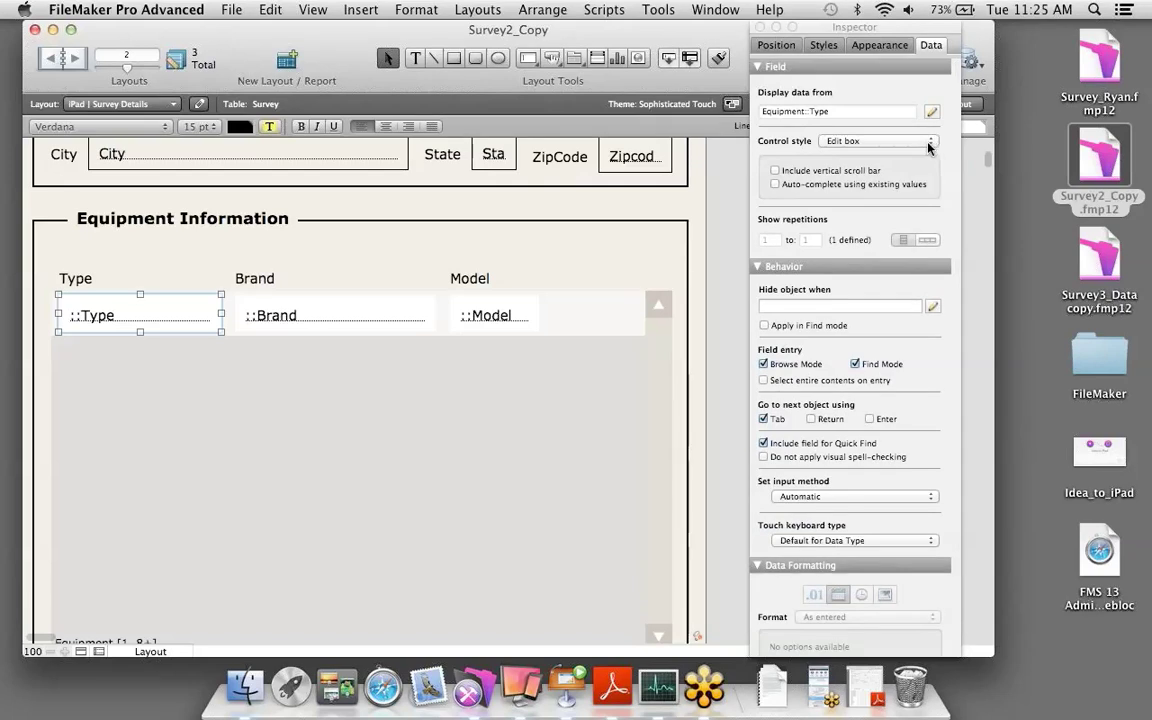
# - Make ::Type a pop-up menu using the Equipment Type value list
pyautogui.click(929, 147)
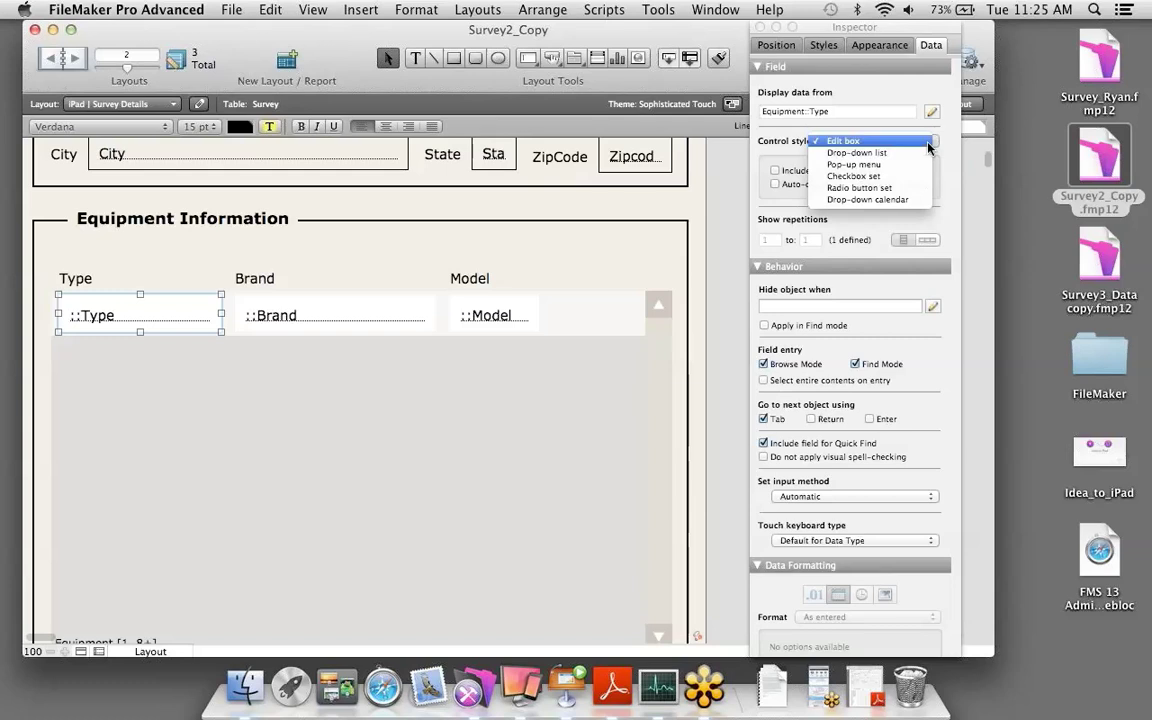
pyautogui.click(913, 165)
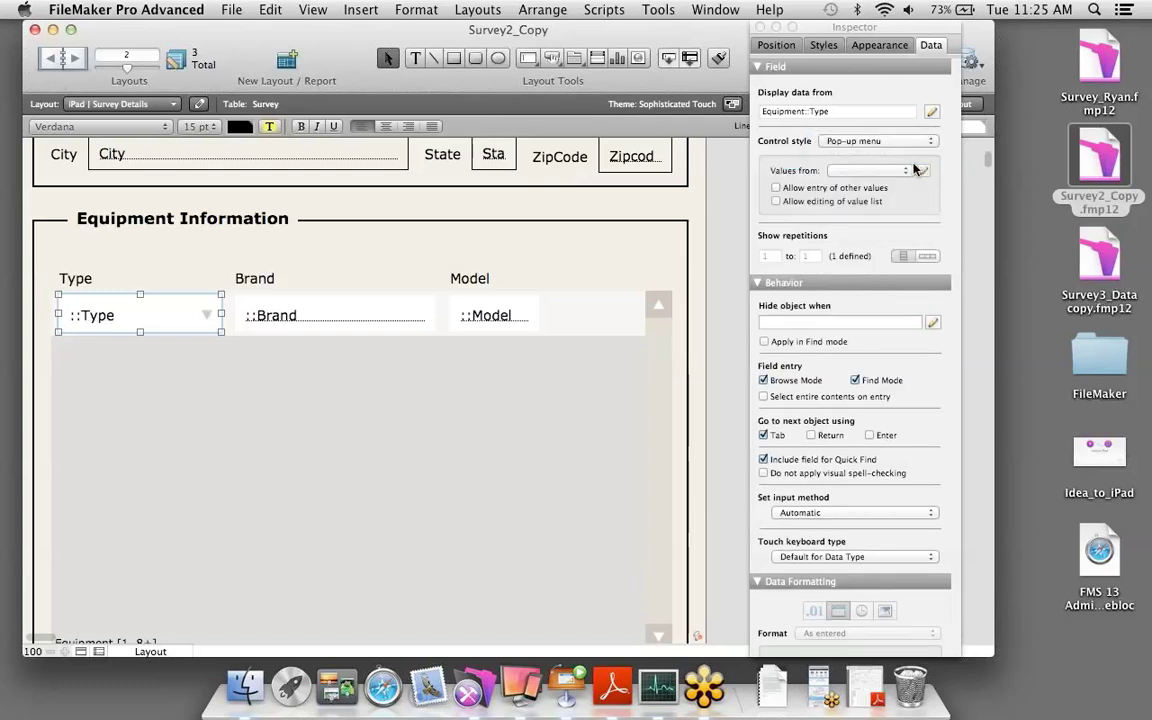
pyautogui.click(922, 174)
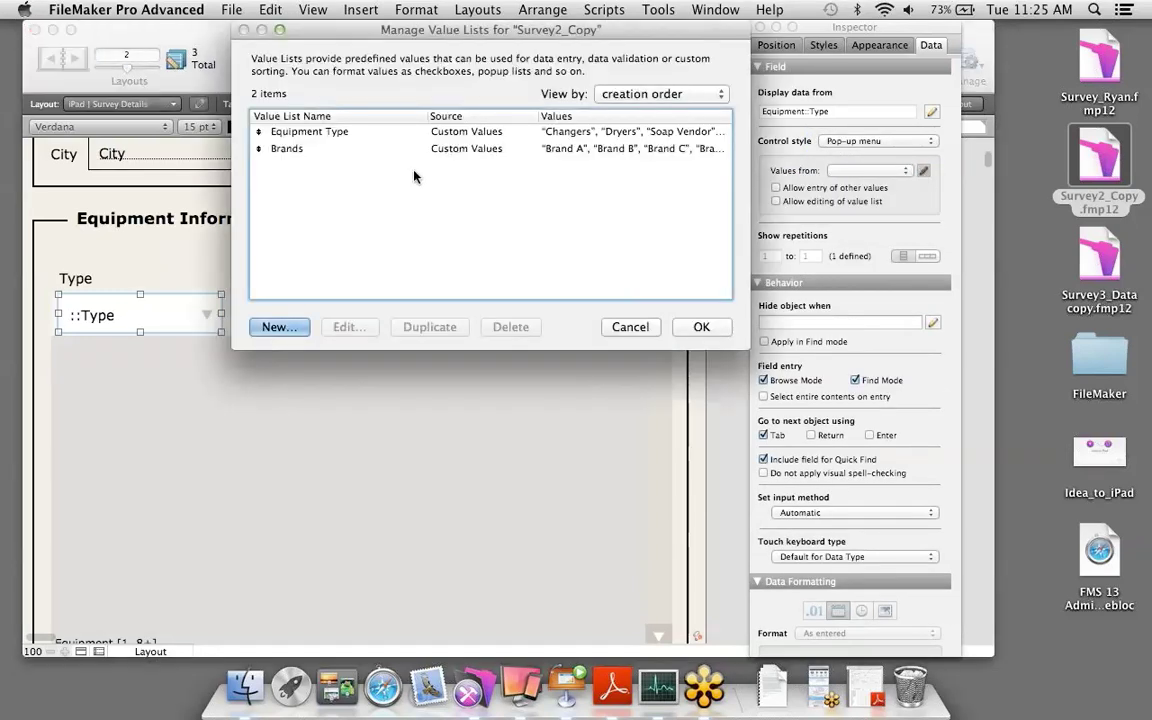
pyautogui.click(287, 132)
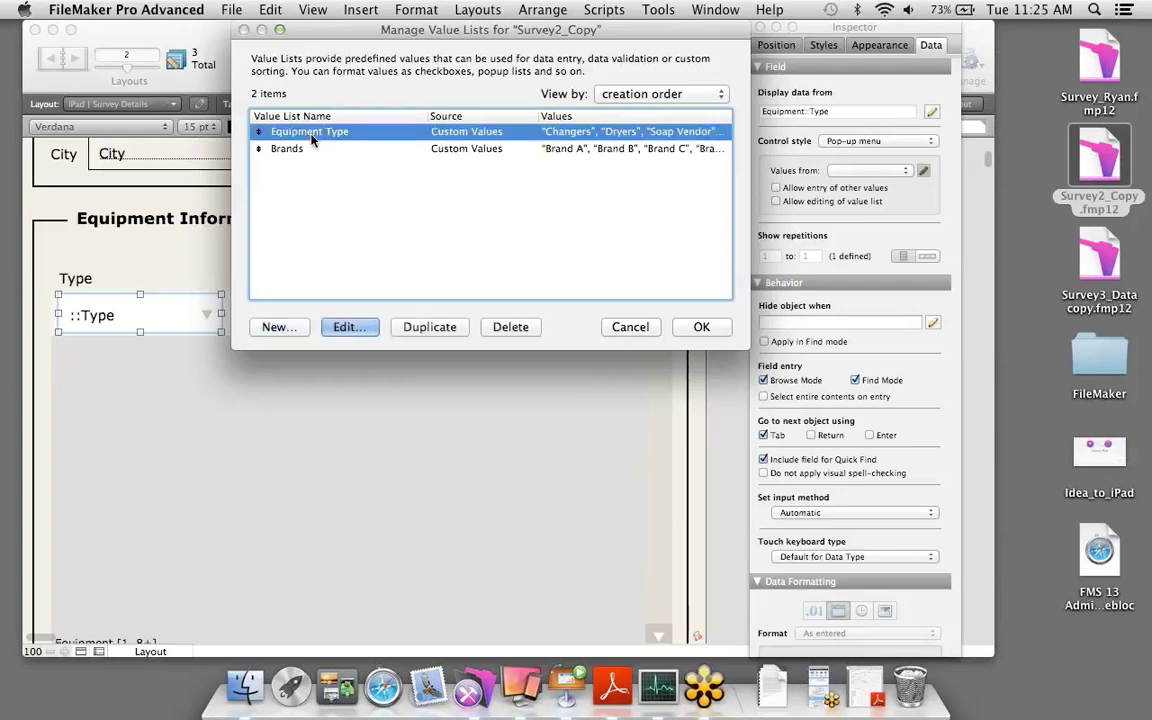
pyautogui.click(348, 328)
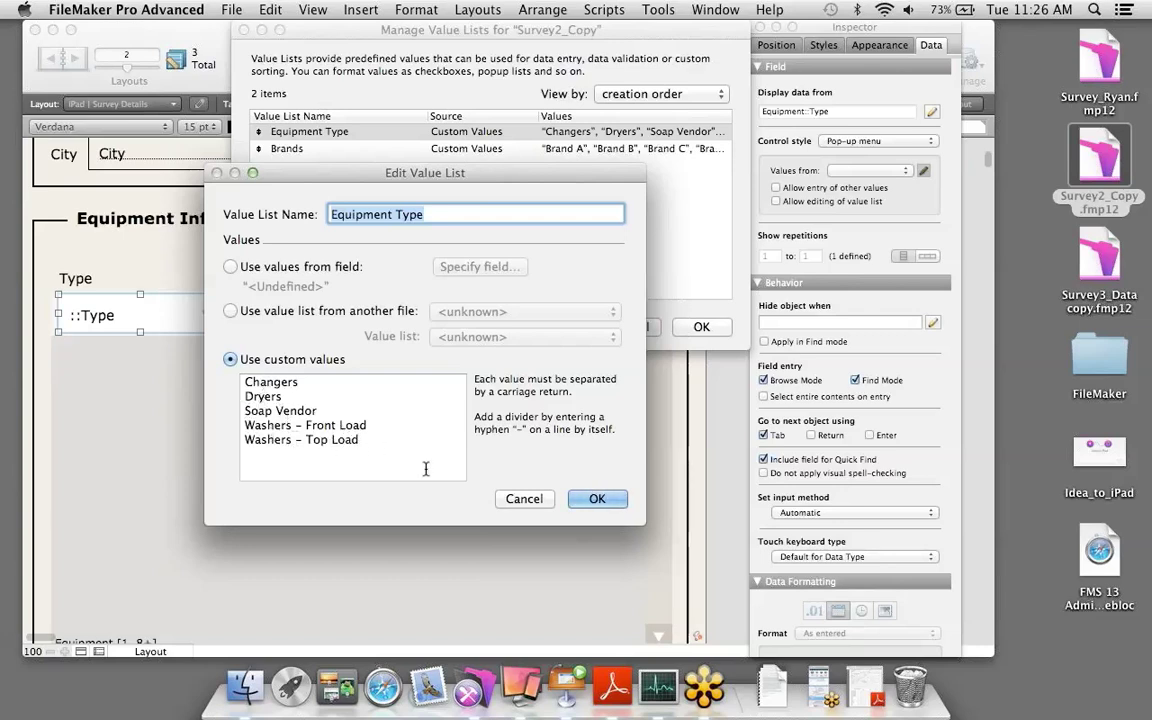
pyautogui.click(591, 499)
pyautogui.click(701, 327)
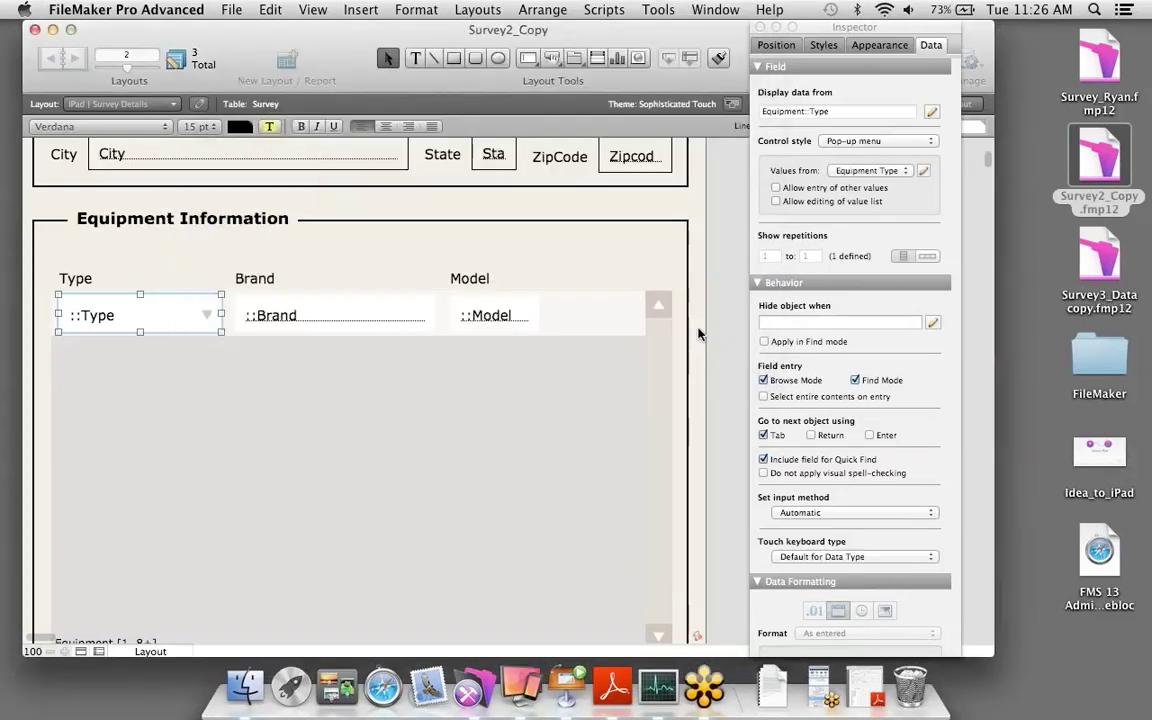
# - Make ::Brand a pop-up menu using the Brands value list, then recheck ::Type
pyautogui.click(322, 330)
pyautogui.click(862, 141)
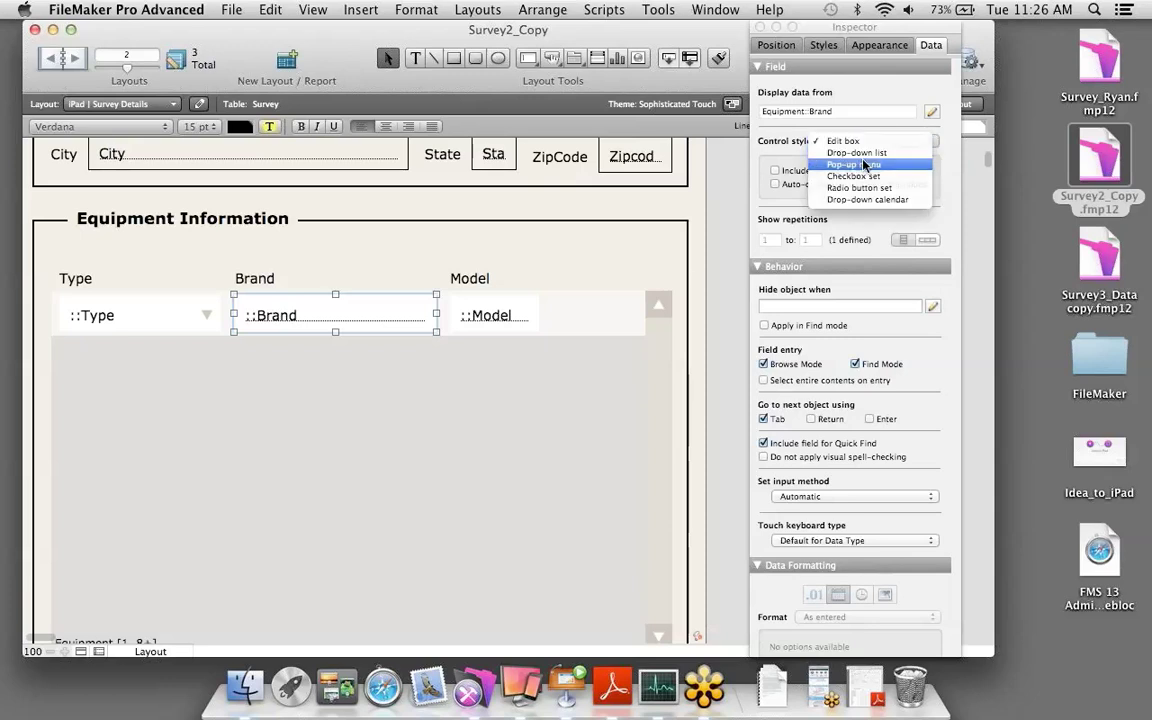
pyautogui.click(855, 164)
pyautogui.click(922, 171)
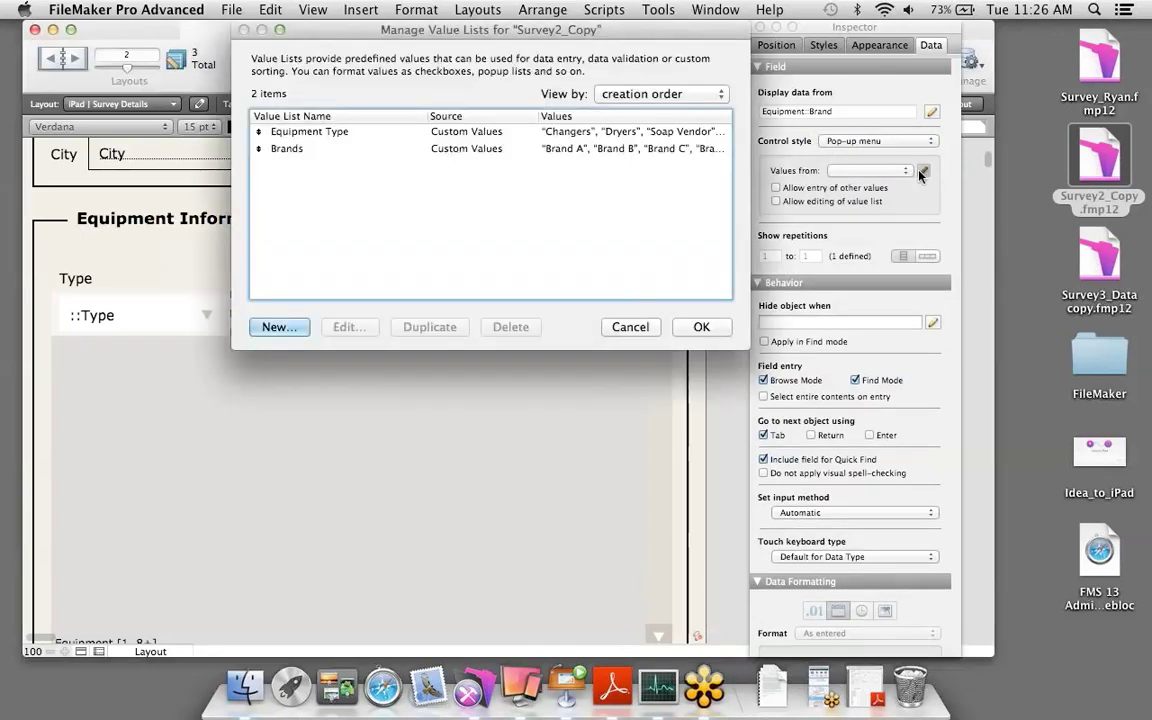
pyautogui.click(270, 148)
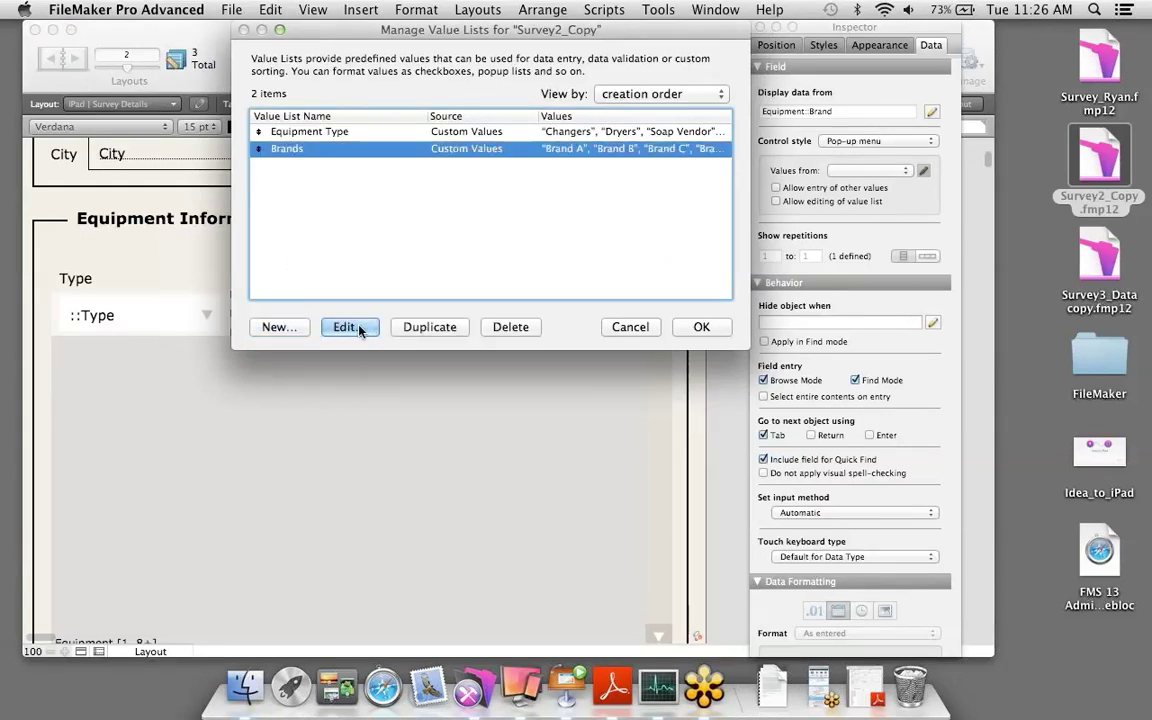
pyautogui.click(344, 327)
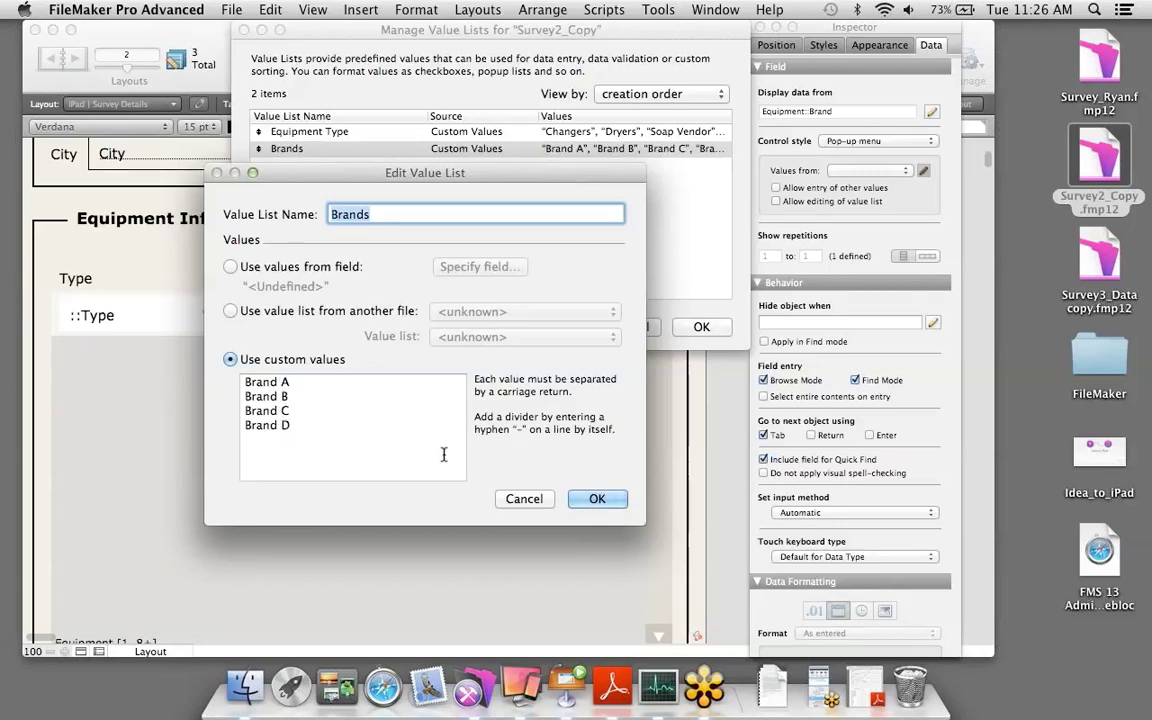
pyautogui.click(597, 498)
pyautogui.click(697, 328)
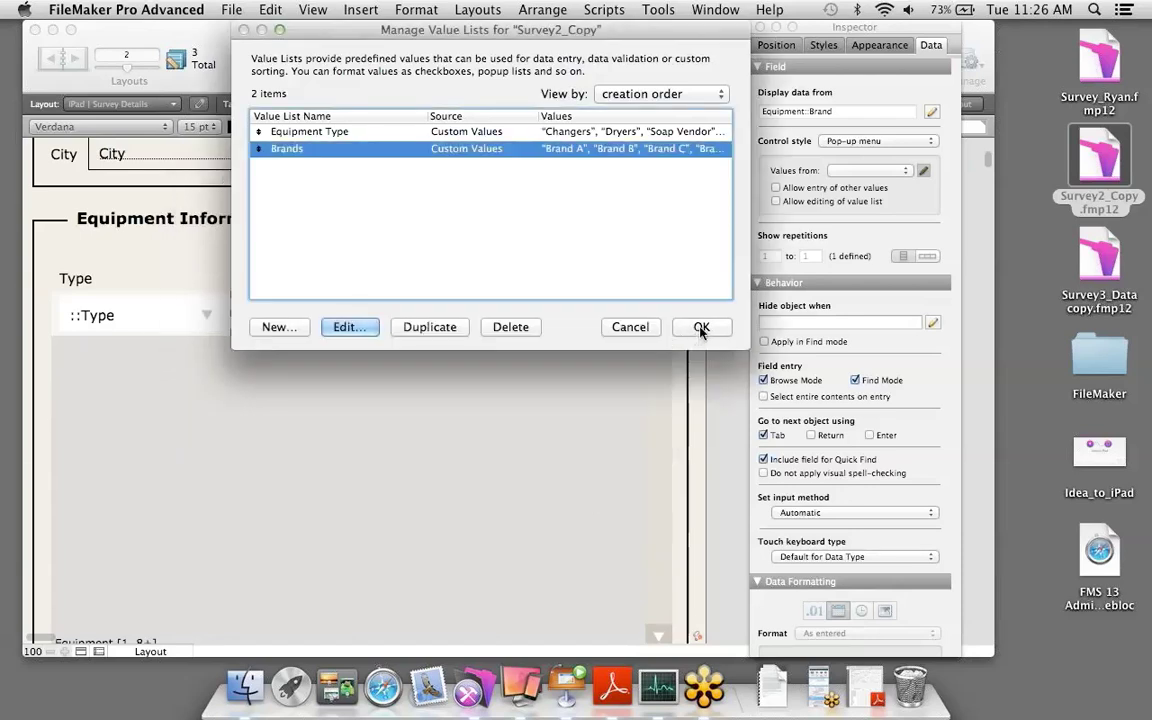
pyautogui.click(196, 316)
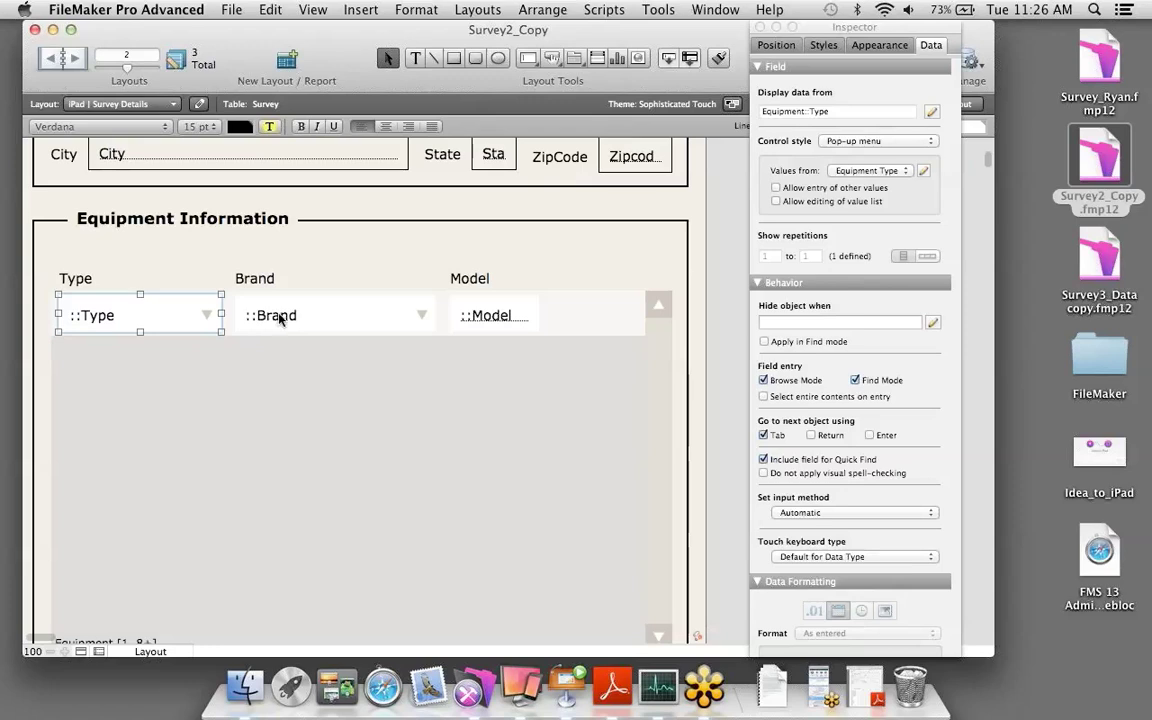
# - Apply the Minimal Pop-up Menu style to the Type and Brand fields
pyautogui.click(823, 46)
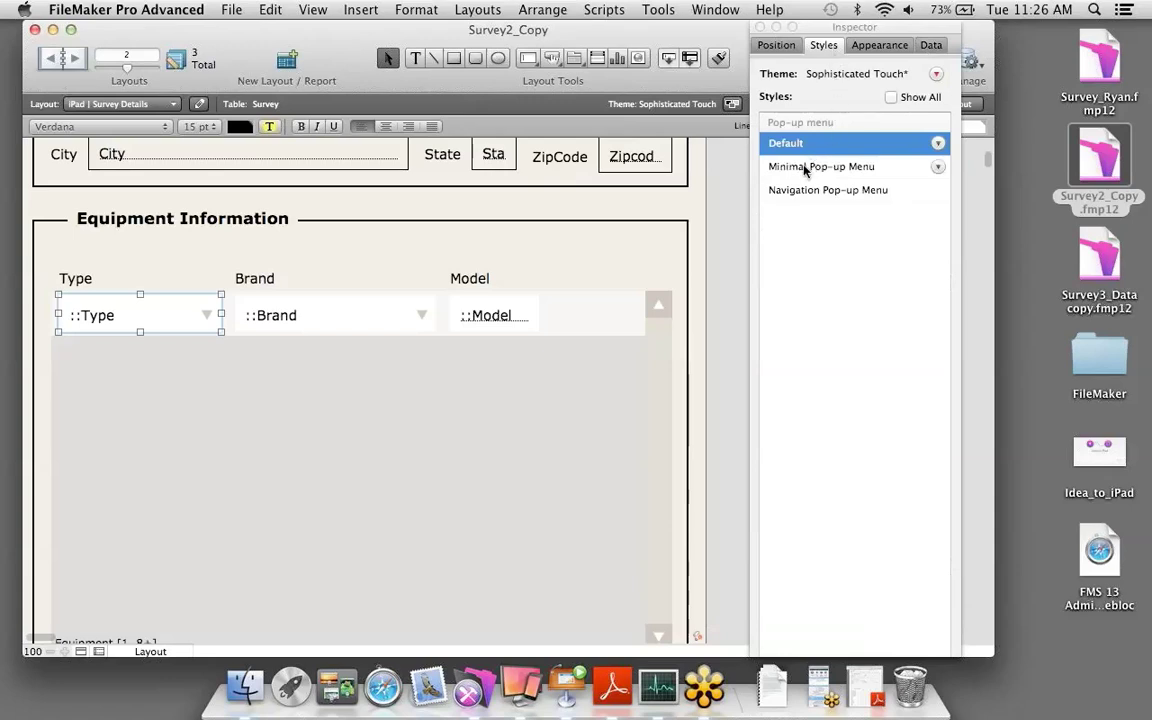
pyautogui.click(322, 310)
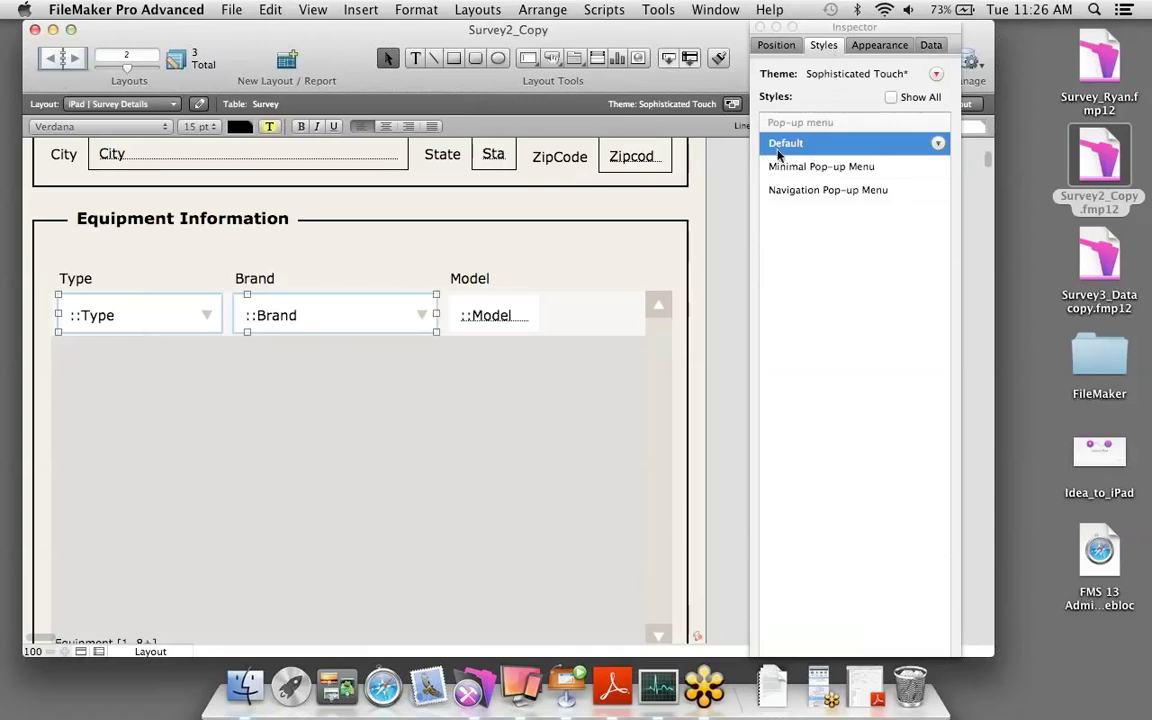
pyautogui.click(810, 166)
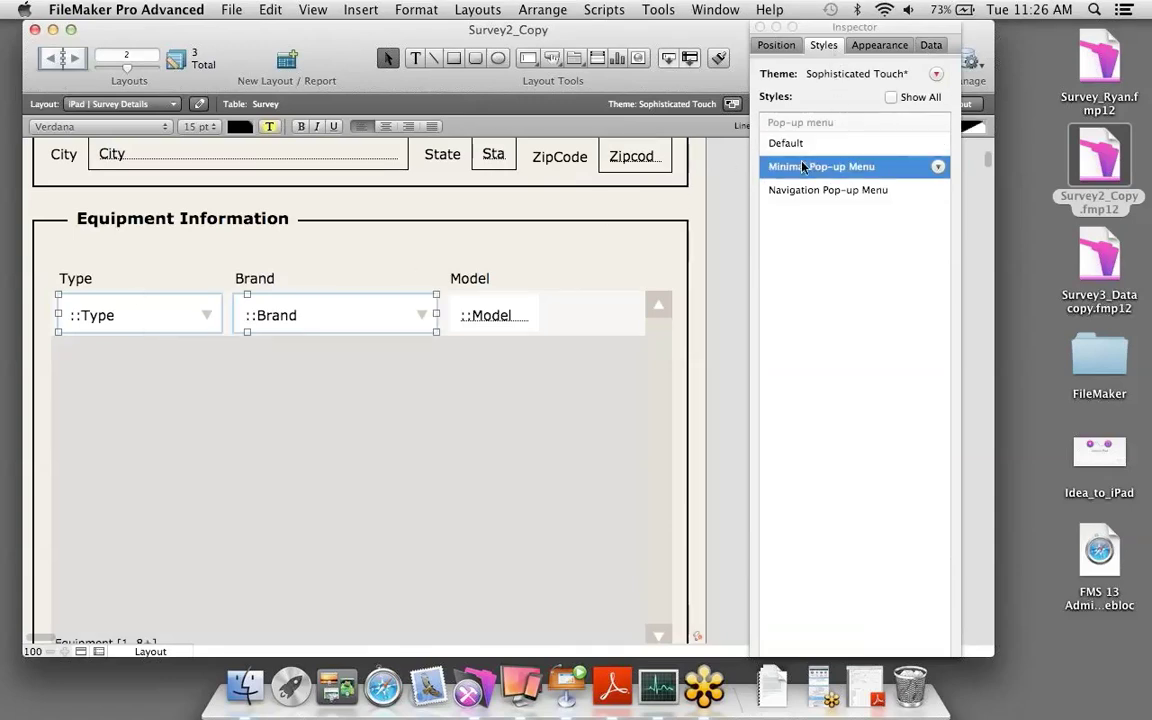
# - Give the Model field the Minimal Edit Box style and close the Inspector
pyautogui.click(494, 318)
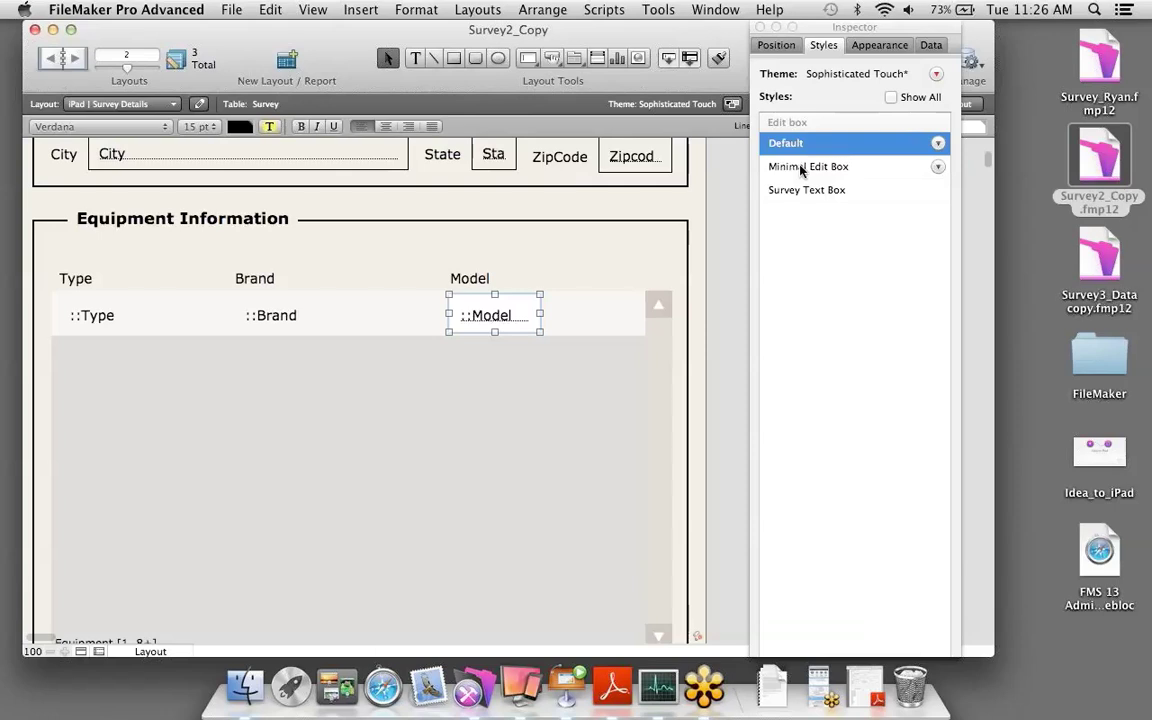
pyautogui.click(800, 168)
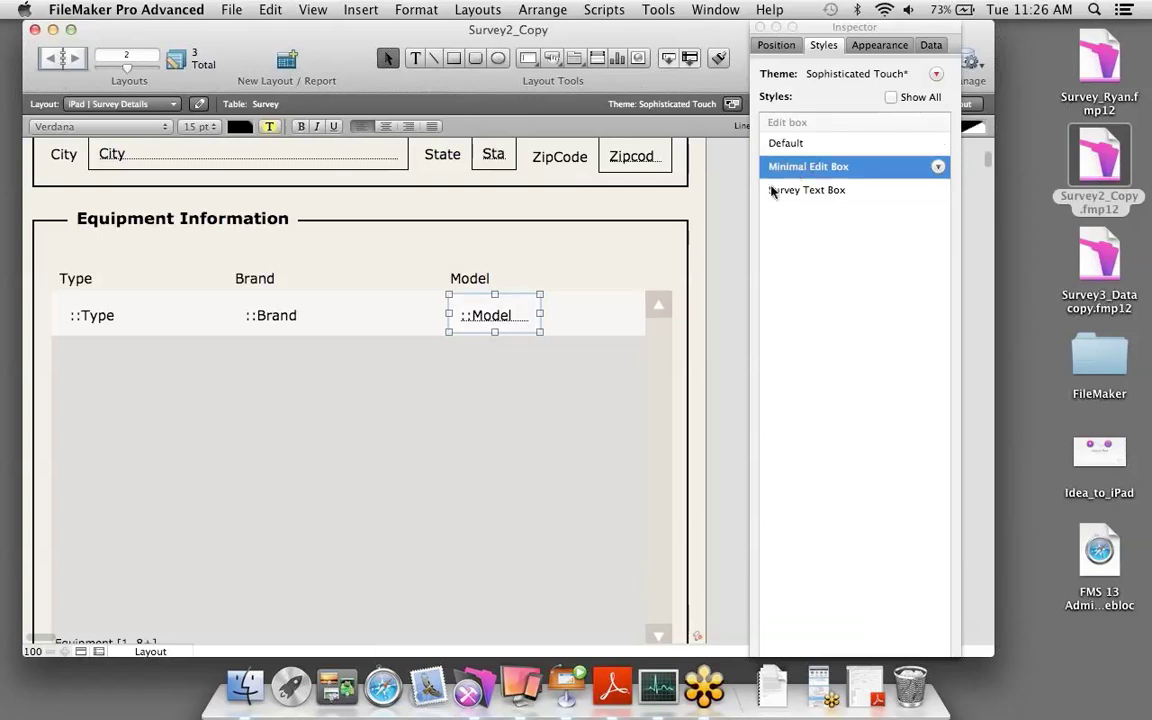
pyautogui.click(617, 251)
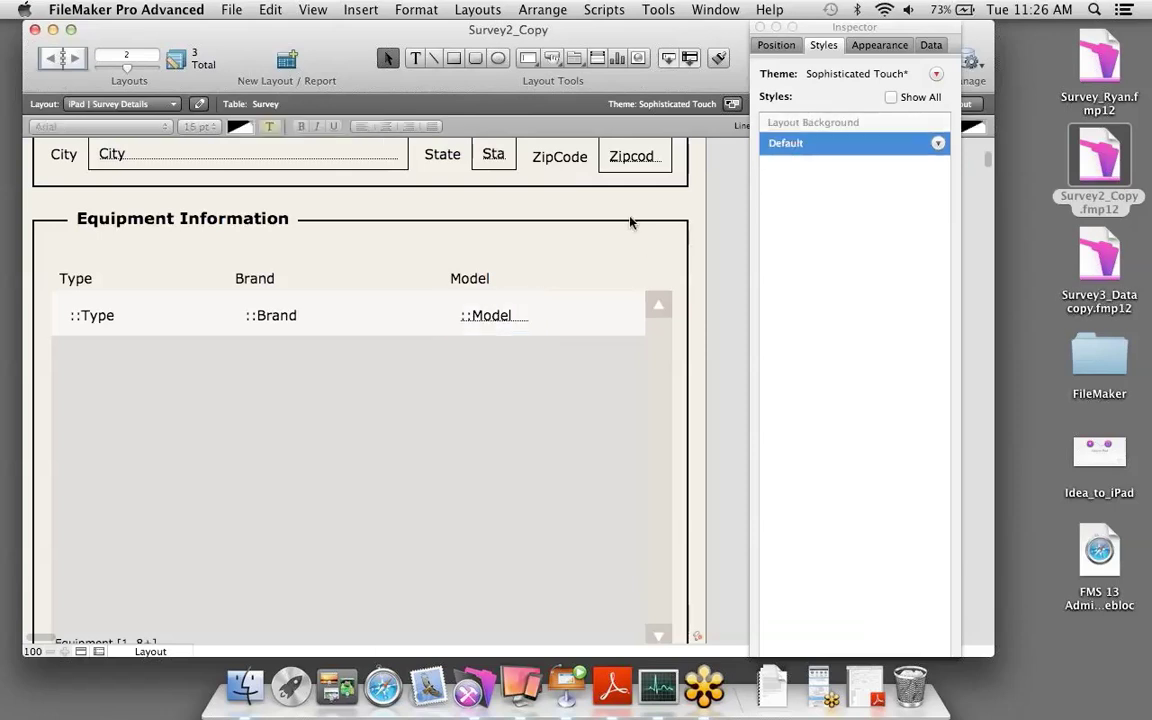
pyautogui.click(762, 28)
pyautogui.scroll(10, 647, 257)
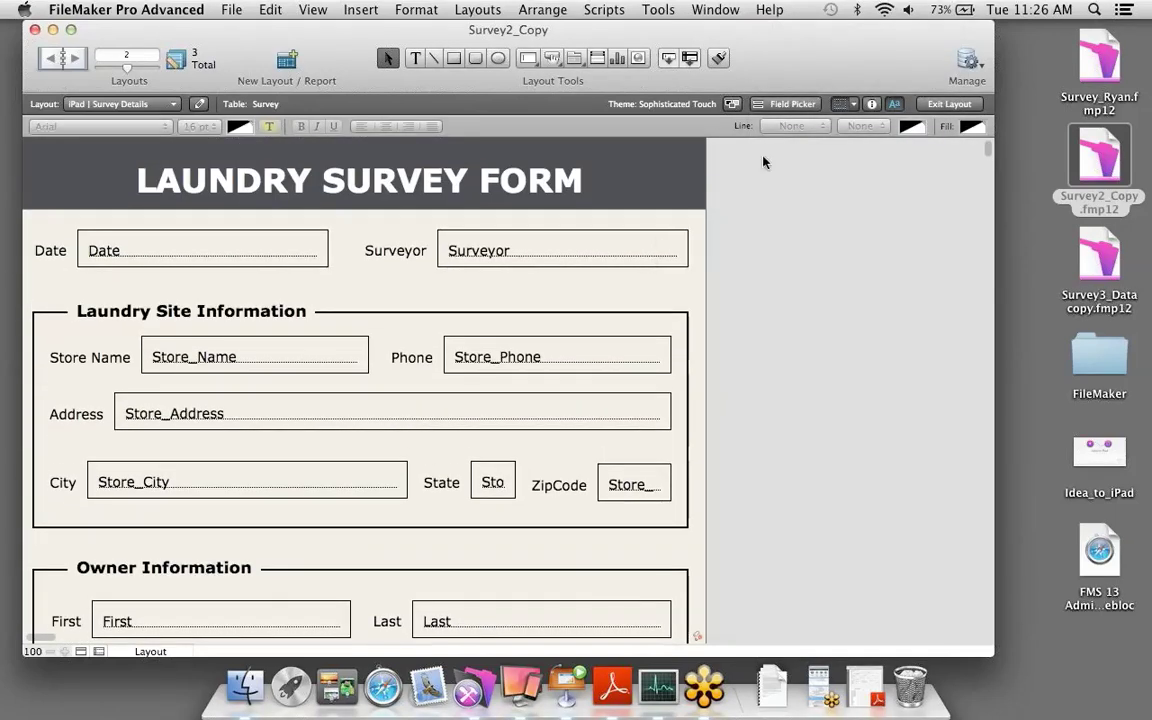
# - Leave layout design and create a new survey record
pyautogui.click(942, 106)
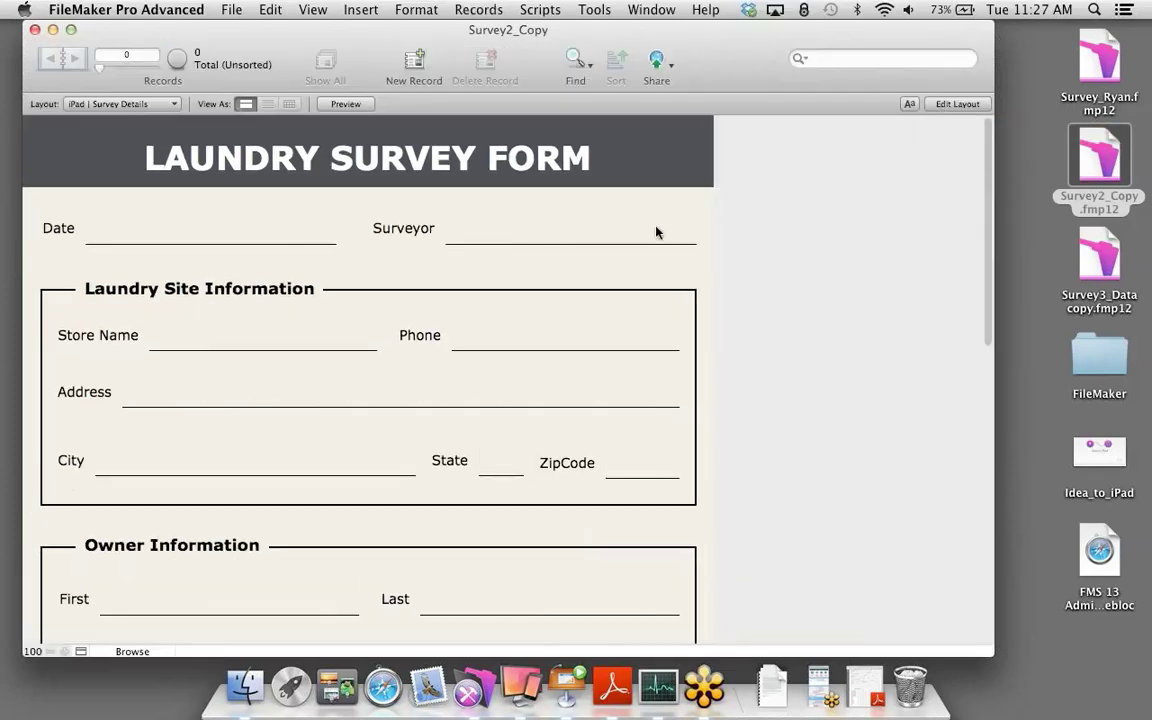
pyautogui.scroll(-12, 557, 297)
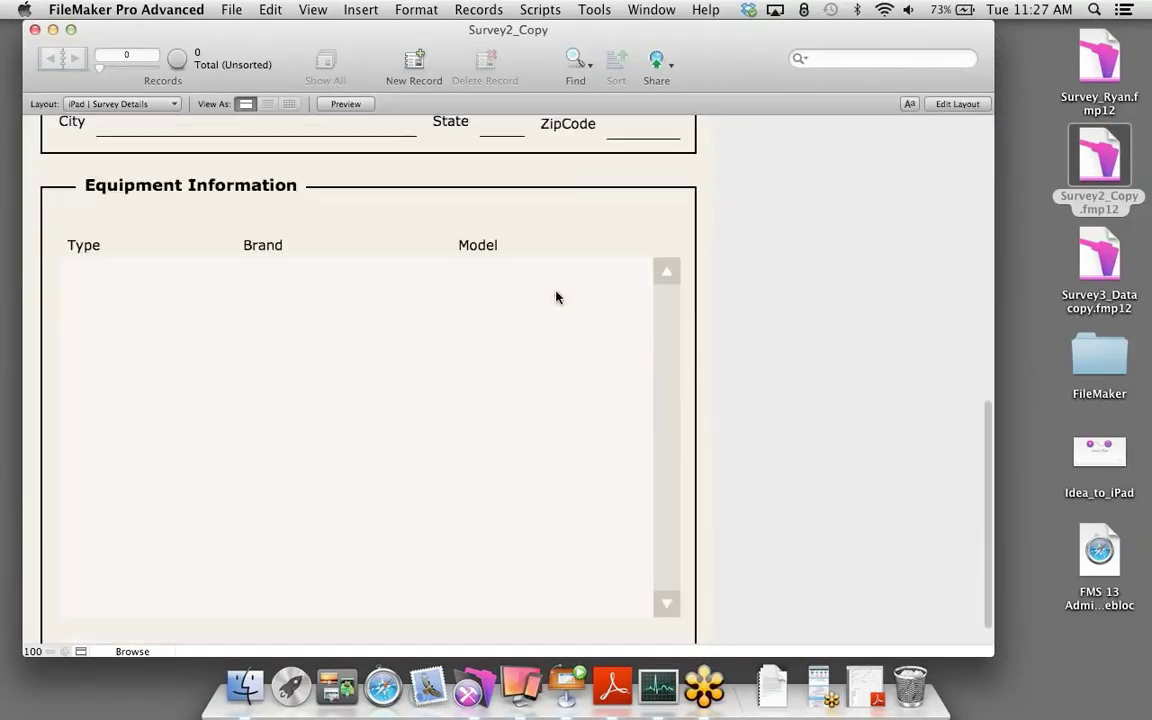
pyautogui.click(419, 63)
pyautogui.scroll(-12, 250, 255)
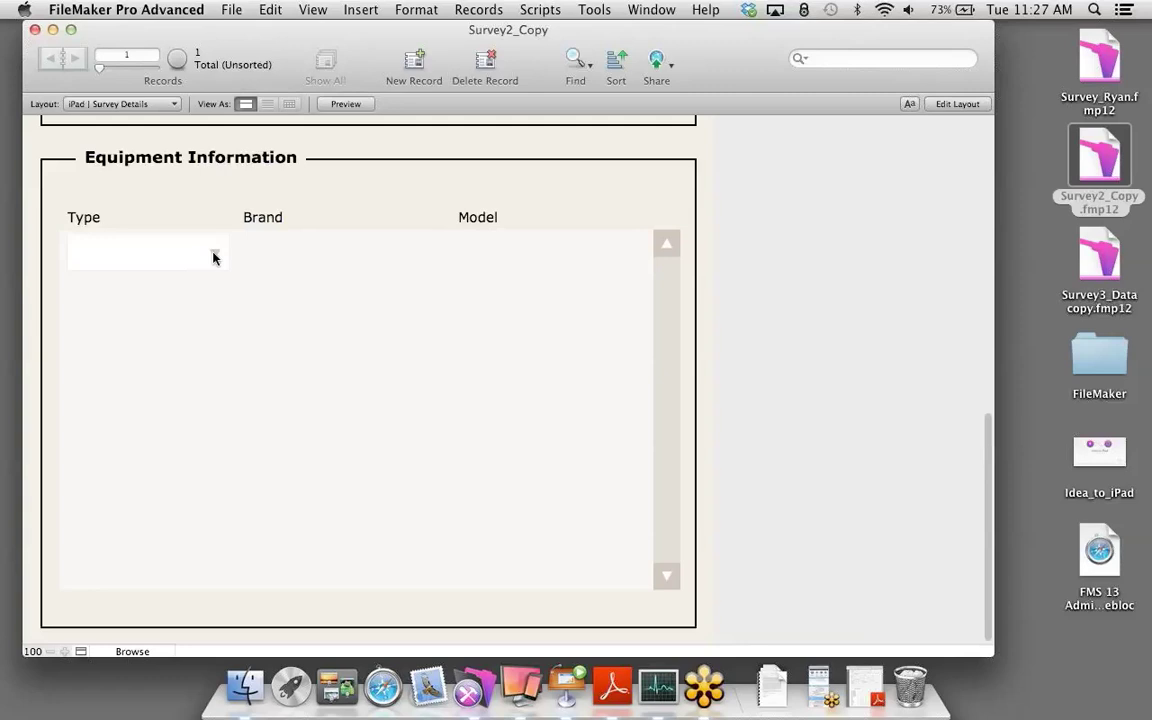
# - Fill the first two equipment rows as Washers - Front Load, Brand A, model HHR283
pyautogui.click(213, 258)
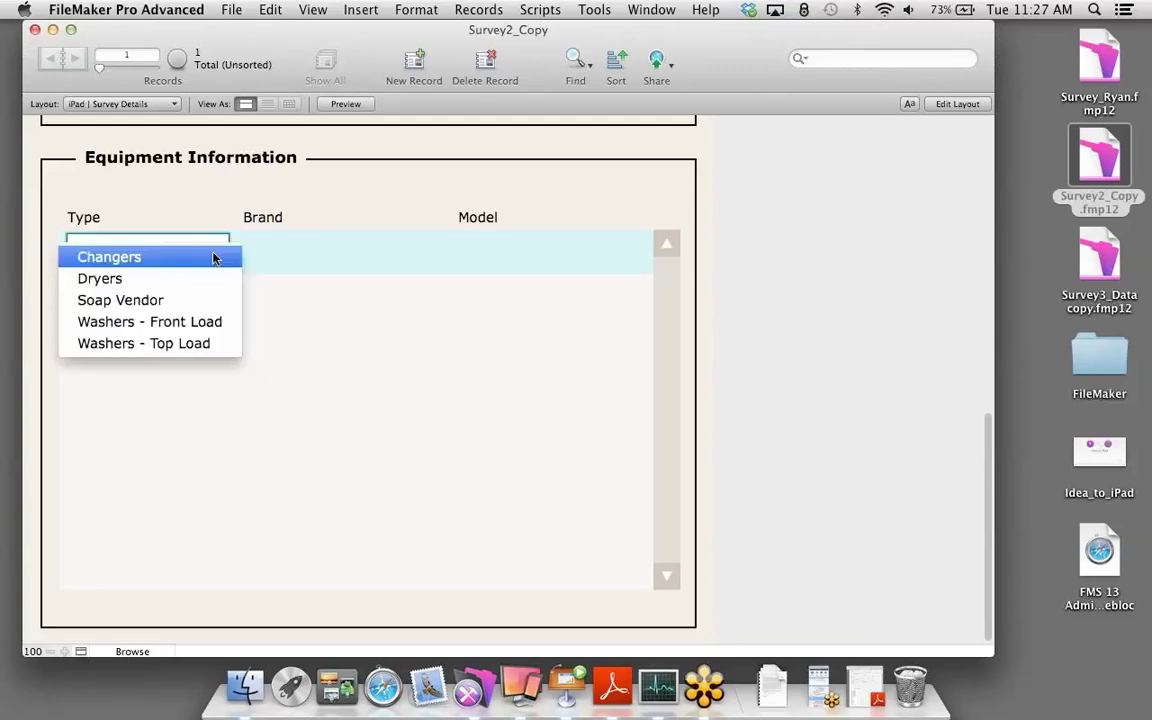
pyautogui.click(128, 321)
pyautogui.click(308, 255)
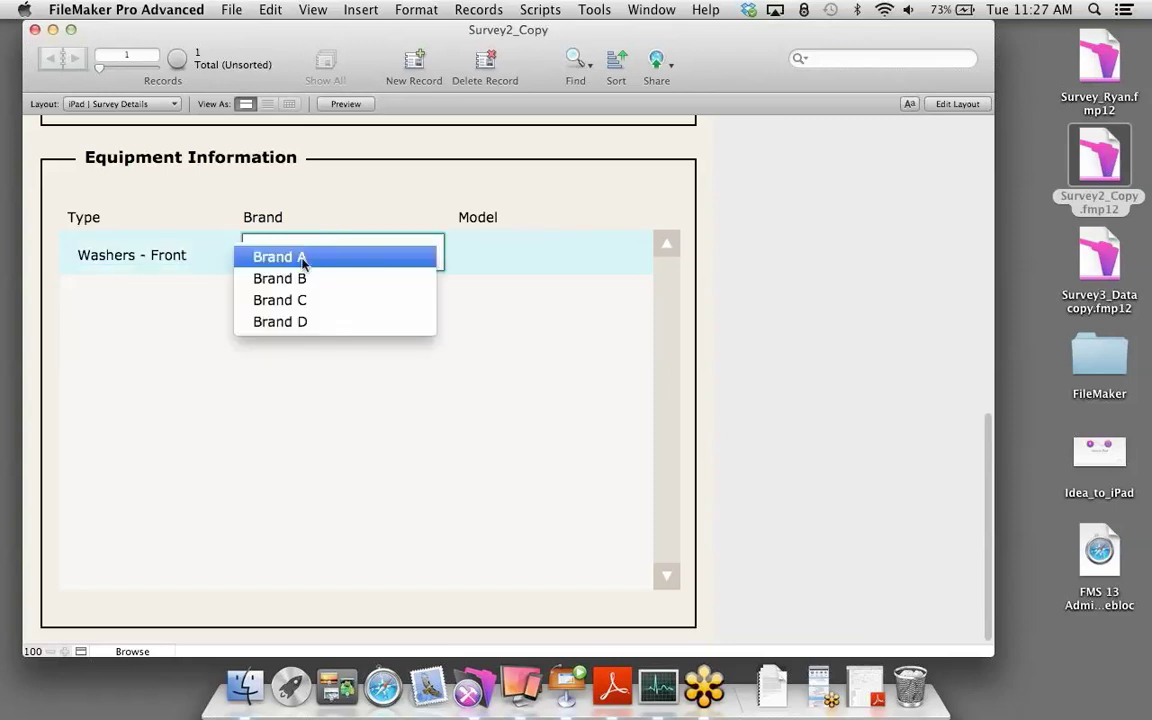
pyautogui.click(298, 257)
pyautogui.click(491, 248)
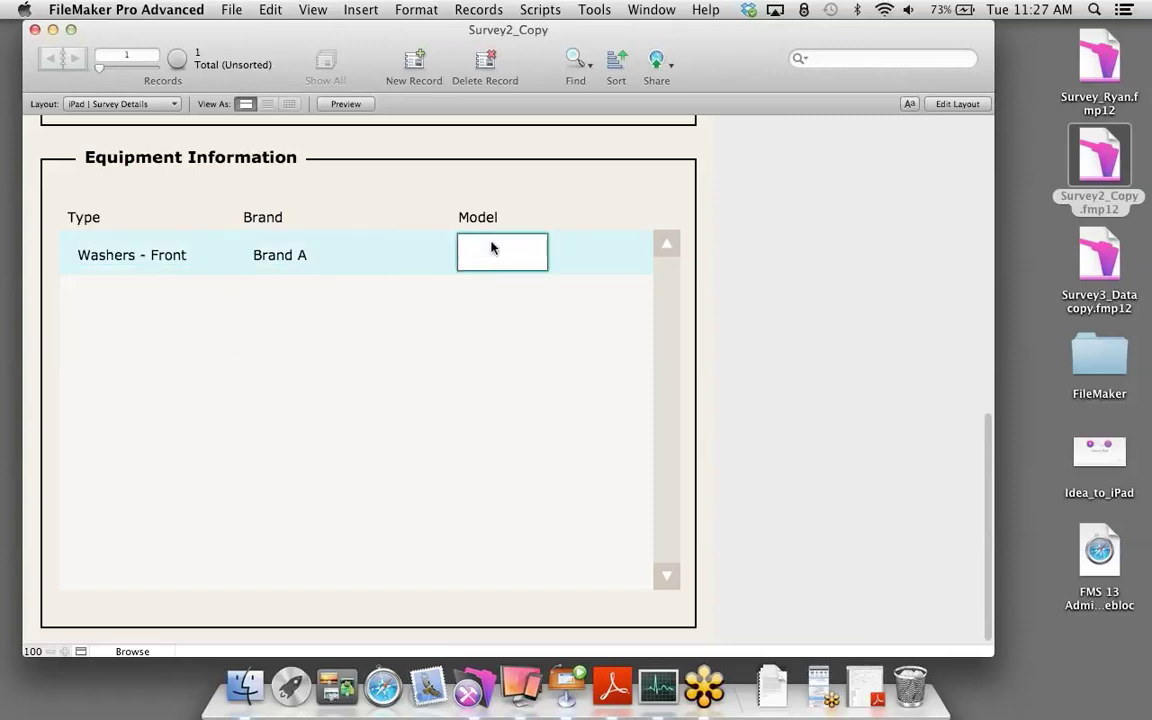
pyautogui.write('HHR283')
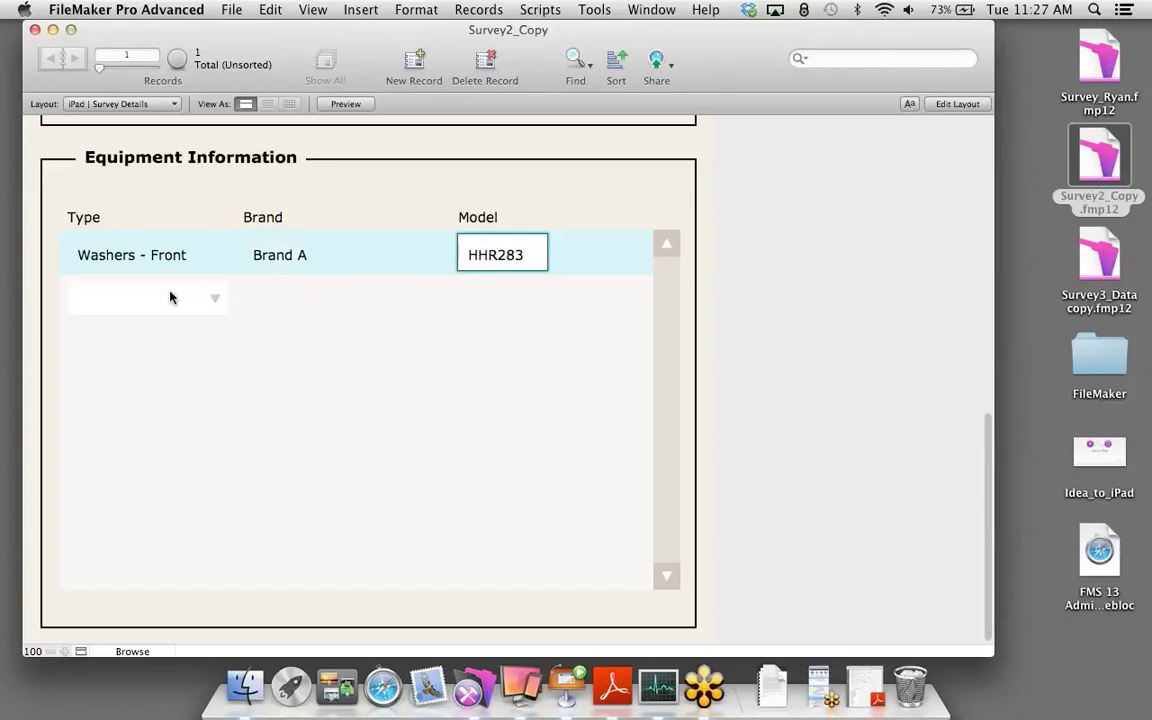
pyautogui.click(170, 297)
pyautogui.click(160, 365)
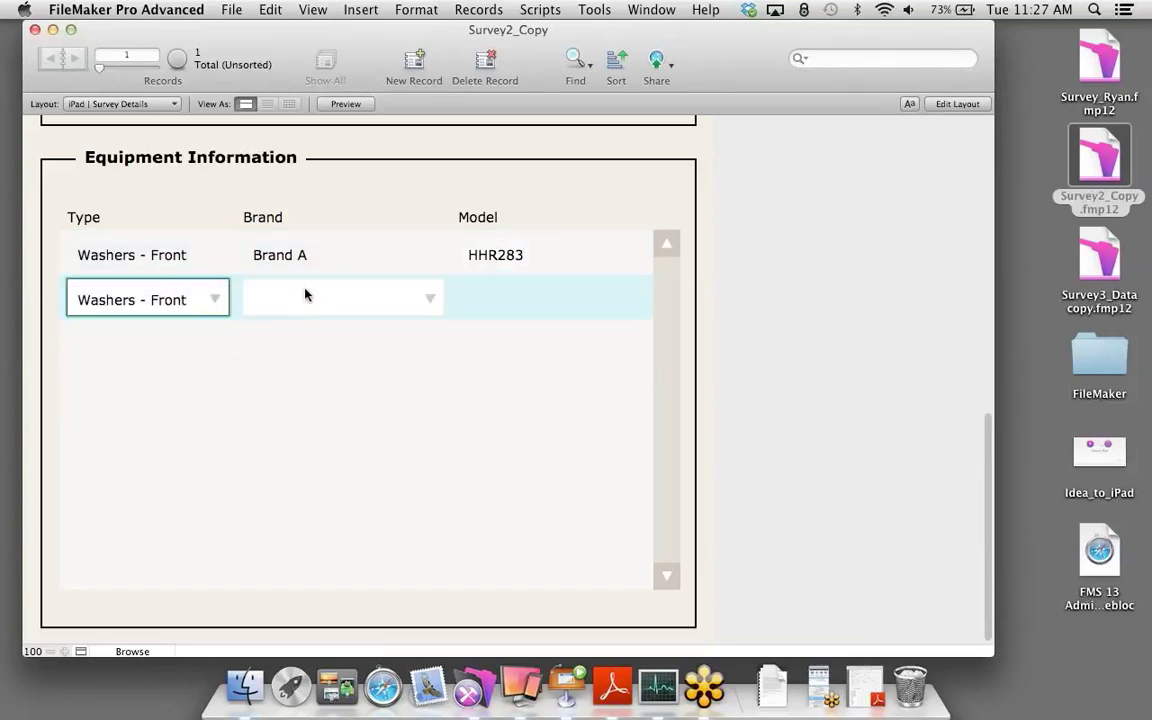
pyautogui.click(306, 295)
pyautogui.click(311, 300)
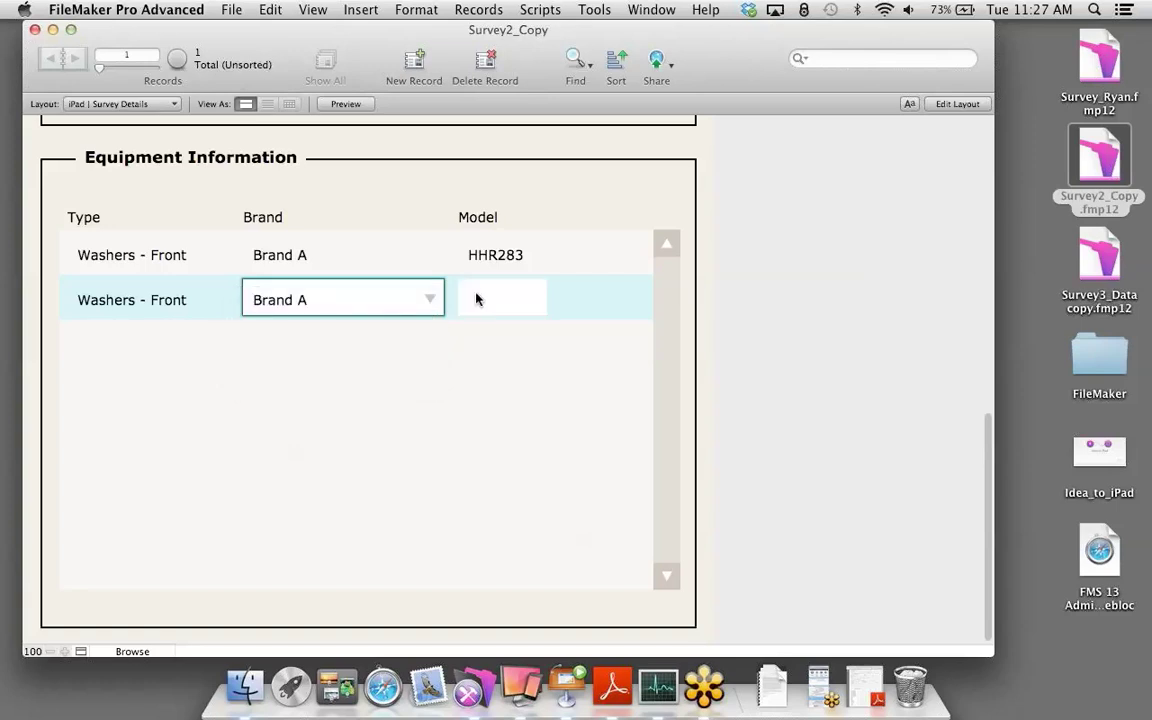
pyautogui.click(476, 299)
pyautogui.write('HHR283')
# - Add a third row as Dryers, Brand C, model NFD451, and commit the record
pyautogui.click(149, 343)
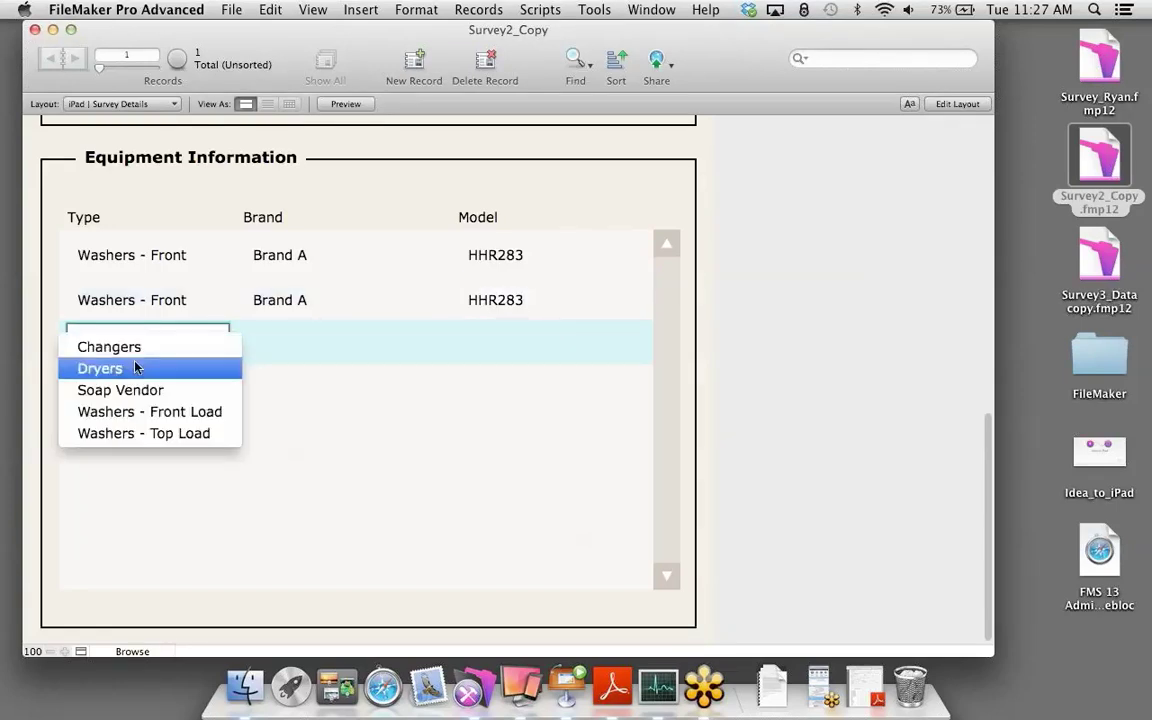
pyautogui.click(137, 369)
pyautogui.click(314, 342)
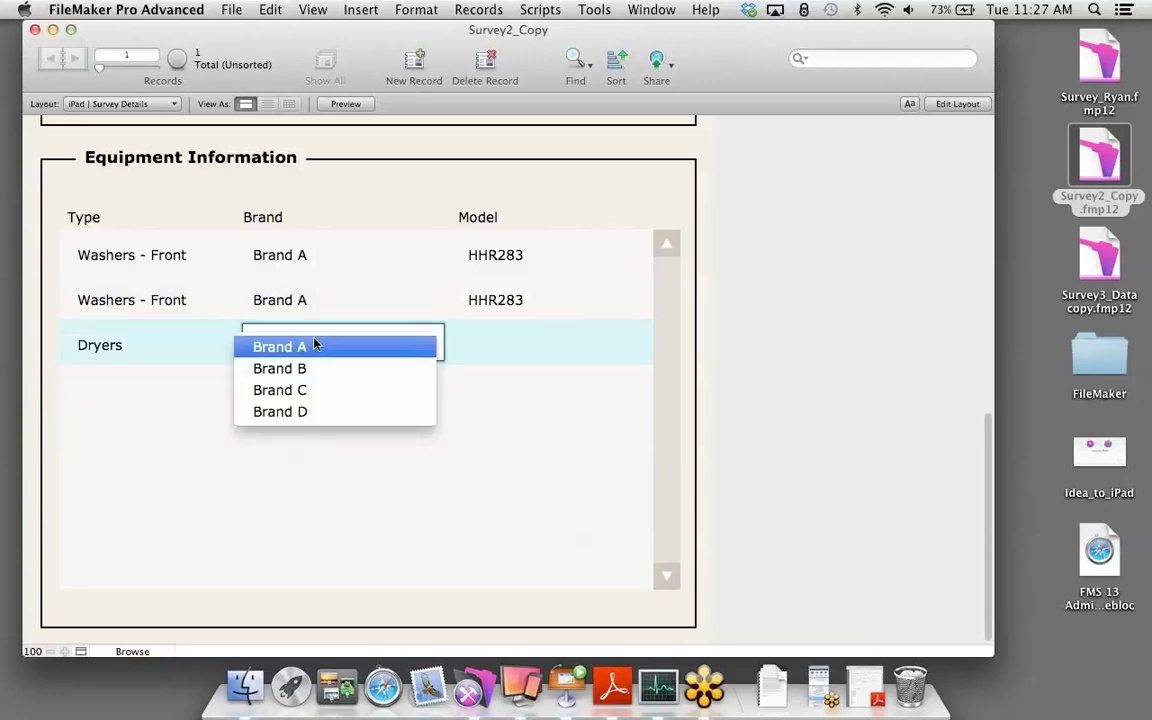
pyautogui.click(310, 389)
pyautogui.click(501, 342)
pyautogui.write('NFD451')
pyautogui.click(597, 186)
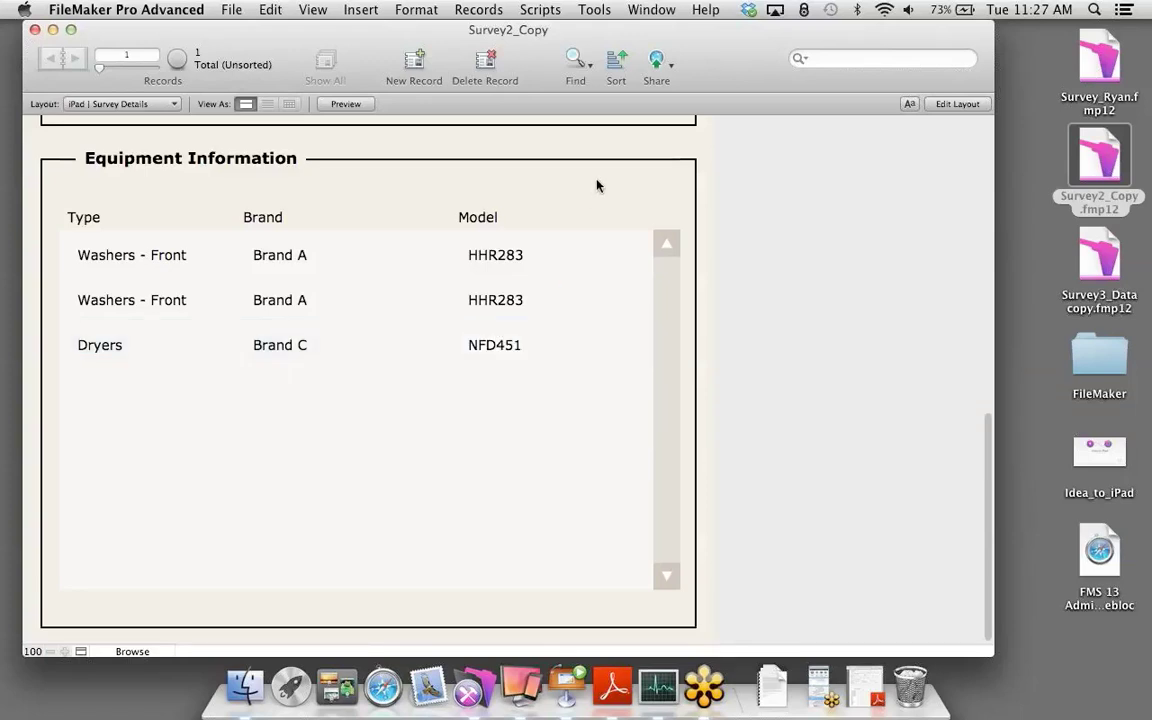
# - Return to layout design and turn on sample data in the fields
pyautogui.click(955, 106)
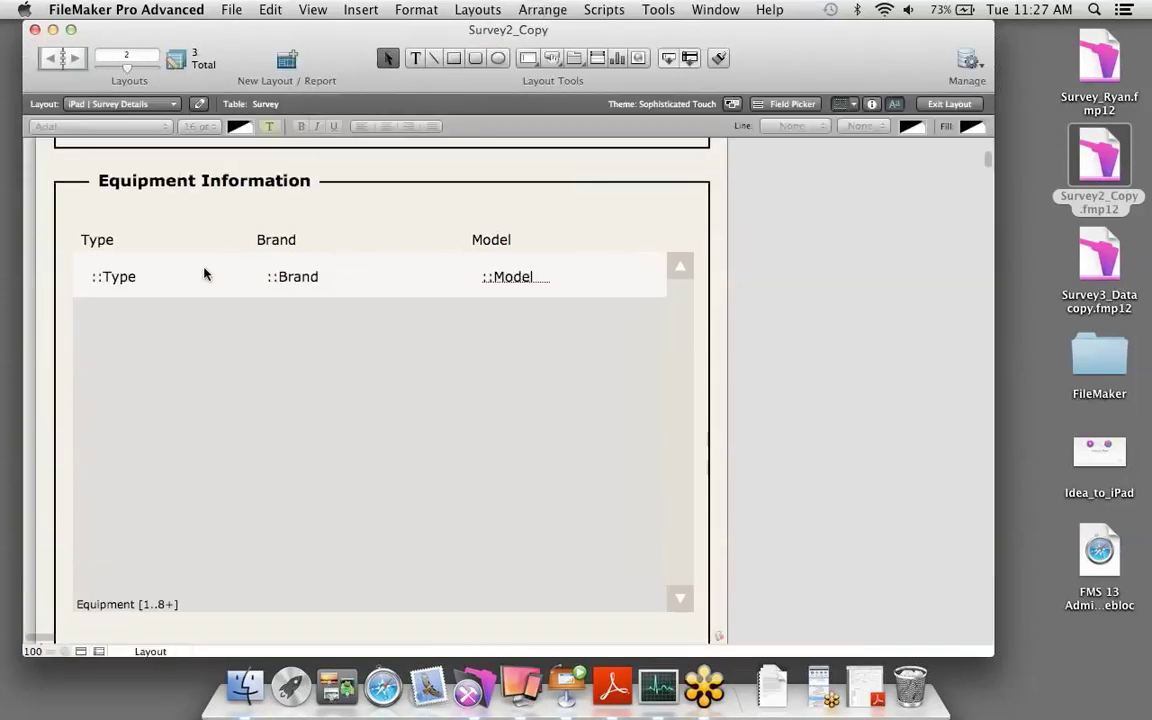
pyautogui.click(313, 10)
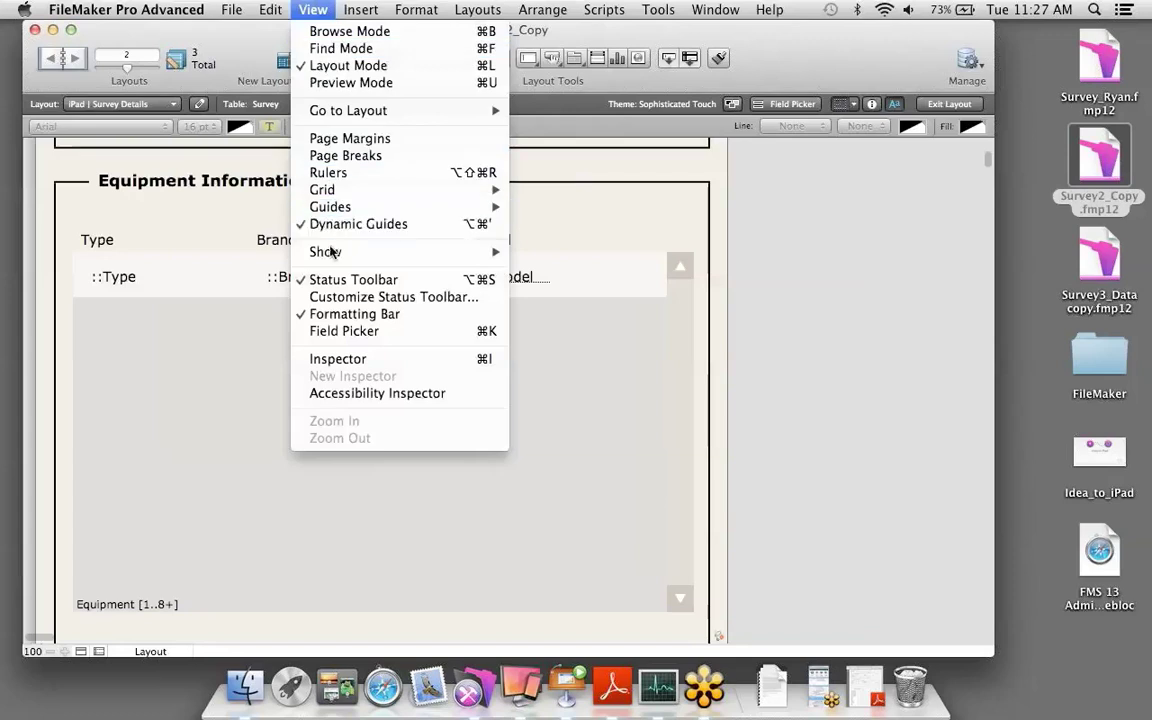
pyautogui.moveTo(330, 252)
pyautogui.click(565, 279)
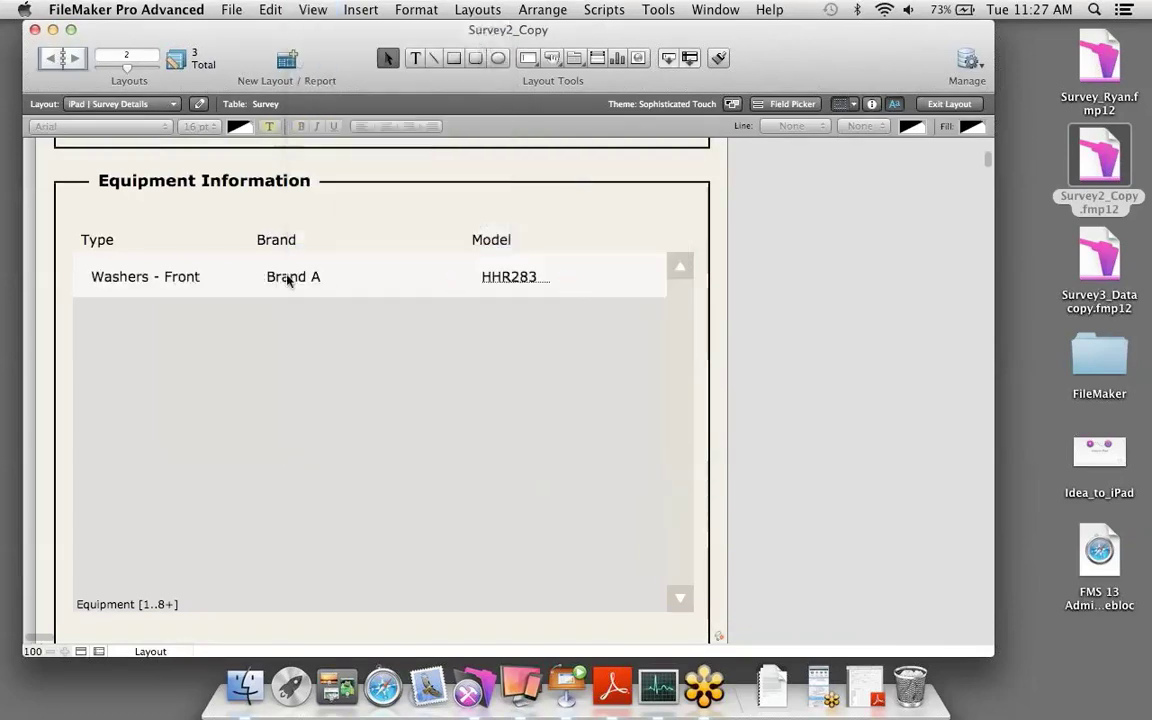
# - Narrow the Brand field and shift it and its label to the right
pyautogui.click(198, 272)
pyautogui.click(277, 268)
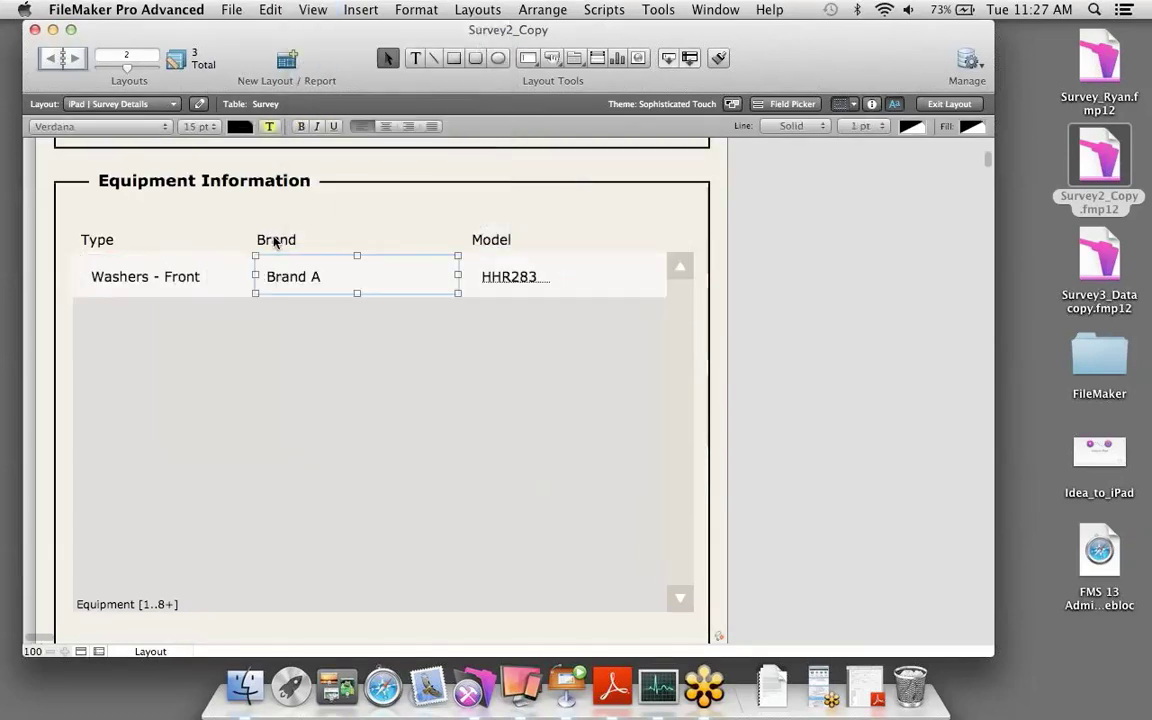
pyautogui.keyDown('shift'); pyautogui.click(277, 241); pyautogui.keyUp('shift')
pyautogui.click(324, 222)
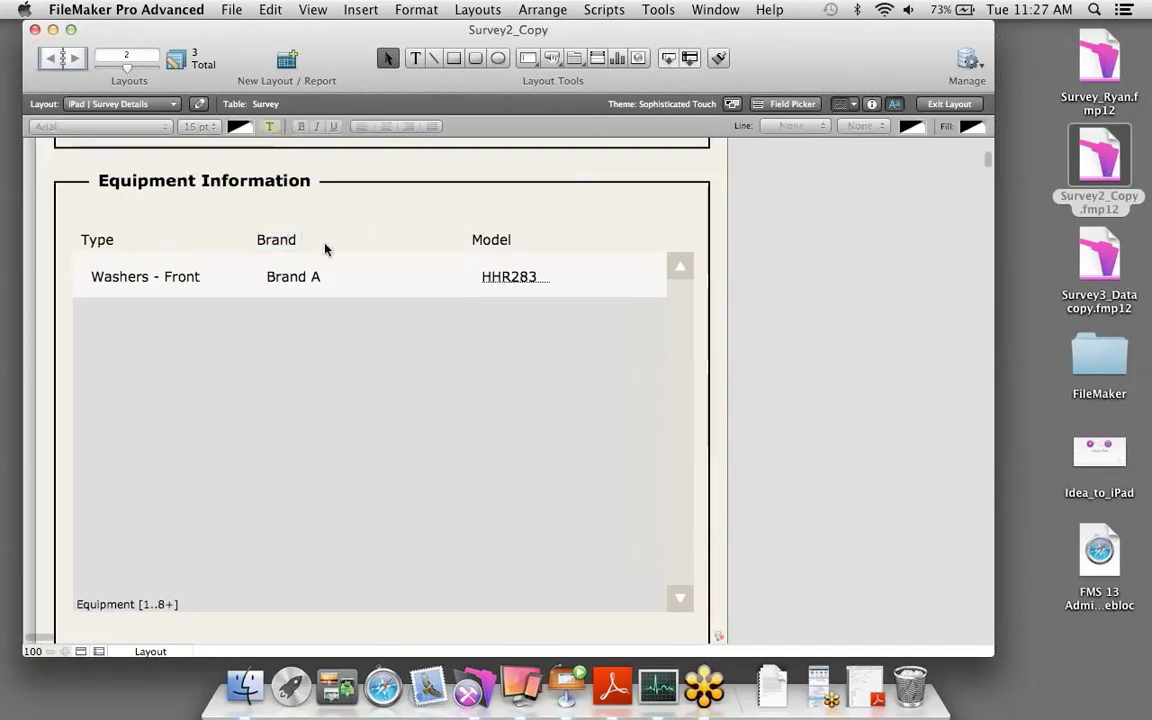
pyautogui.click(392, 278)
pyautogui.moveTo(458, 276); pyautogui.dragTo(392, 276)
pyautogui.keyDown('shift'); pyautogui.click(277, 240); pyautogui.keyUp('shift')
pyautogui.moveTo(280, 265); pyautogui.dragTo(324, 266)
# - Widen the portal's Type field to 3.083 in so Washers - Front Load fits
pyautogui.click(237, 274)
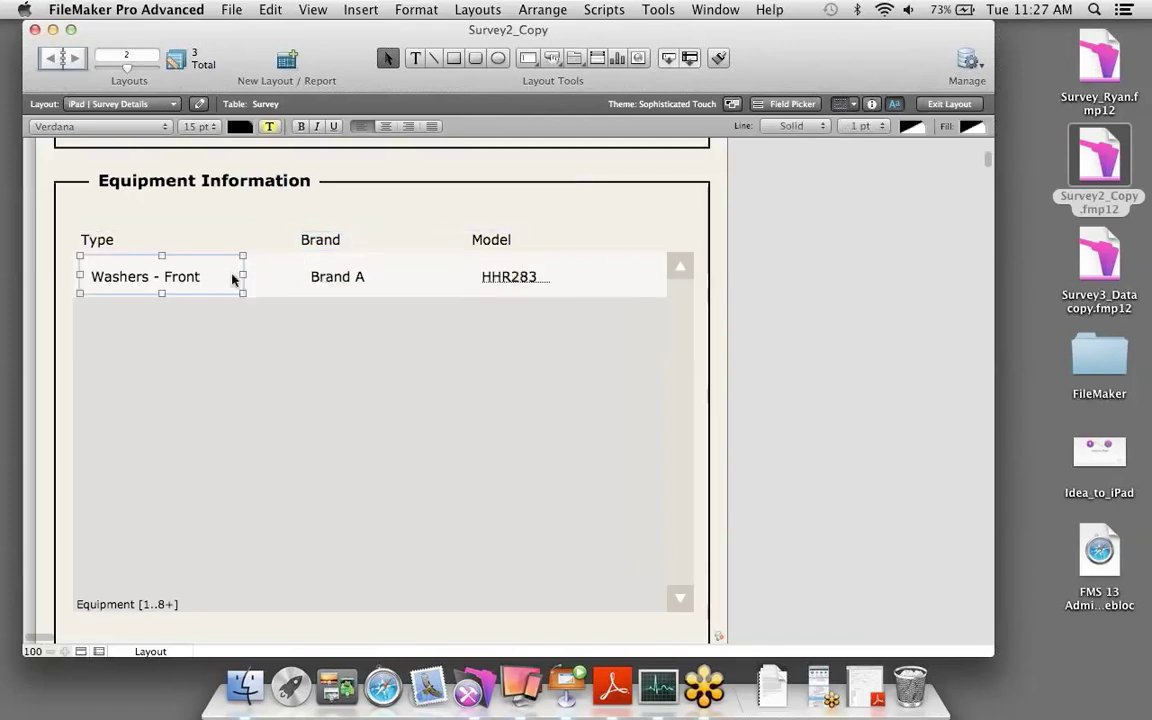
pyautogui.moveTo(244, 276); pyautogui.dragTo(280, 277)
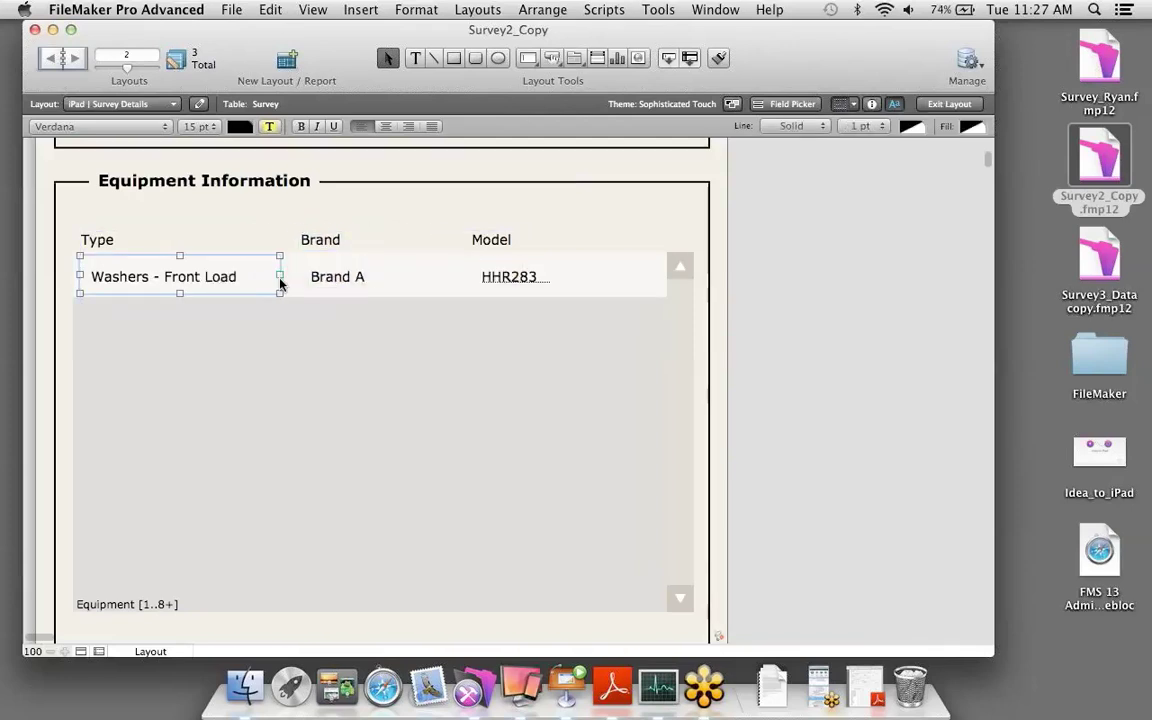
pyautogui.click(251, 221)
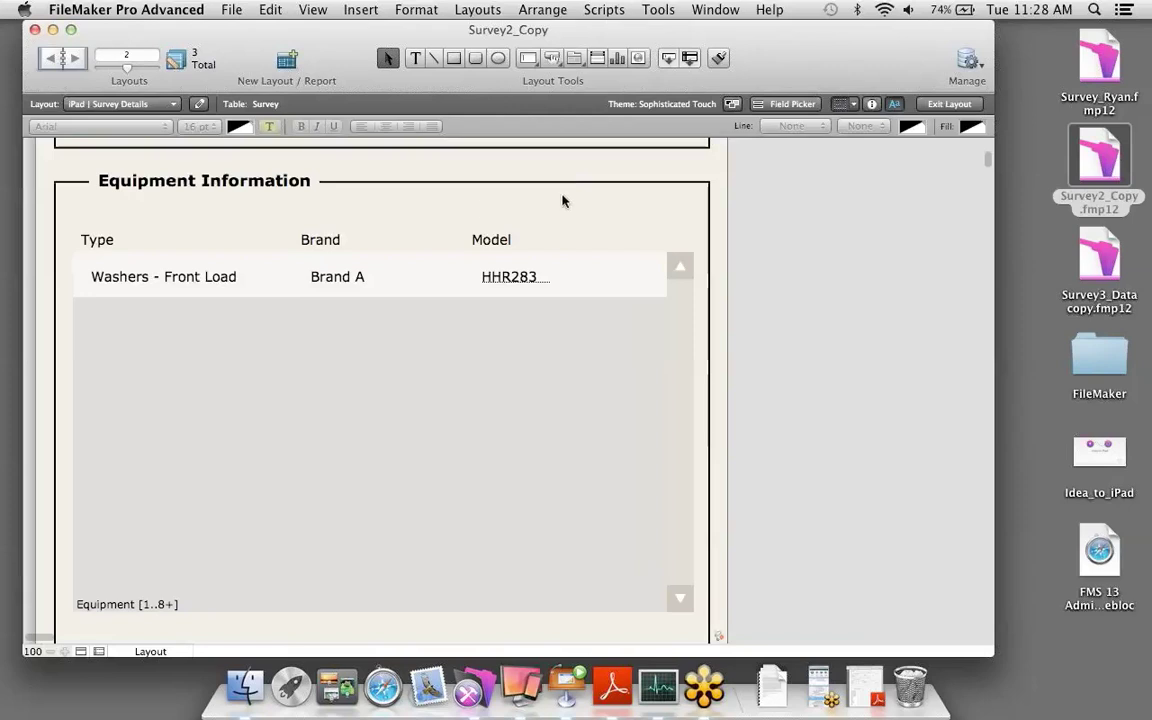
# - Draw a popover button at the right end of the portal's first row
pyautogui.click(553, 62)
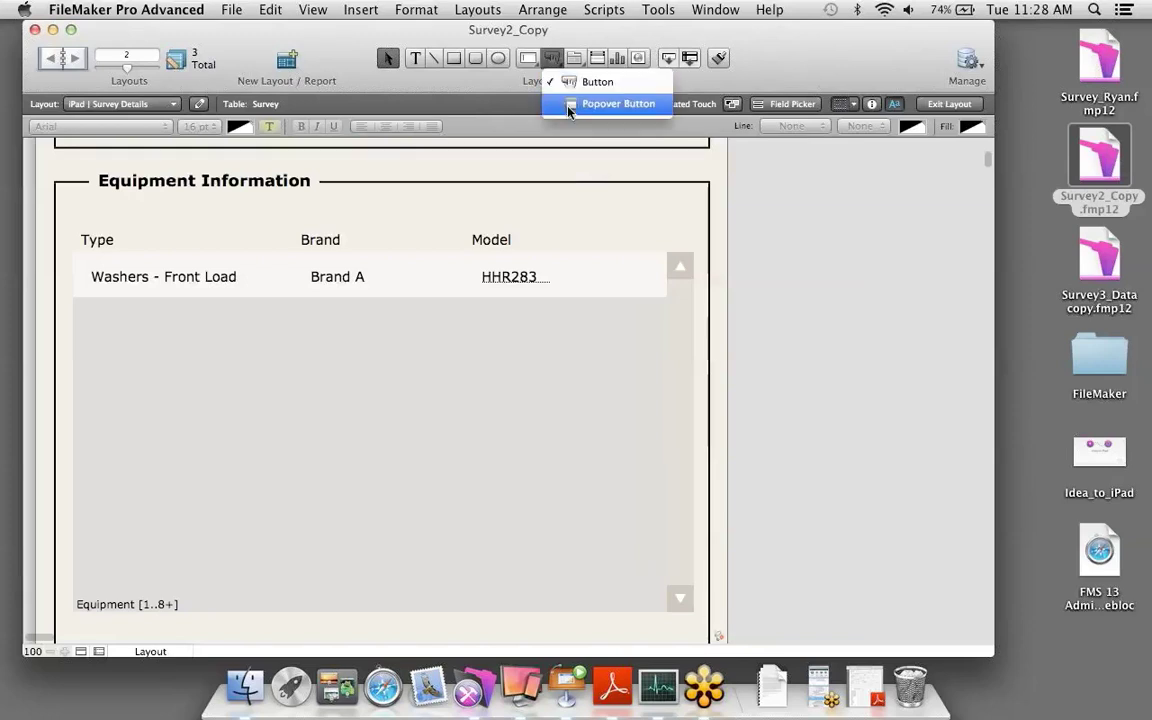
pyautogui.click(568, 106)
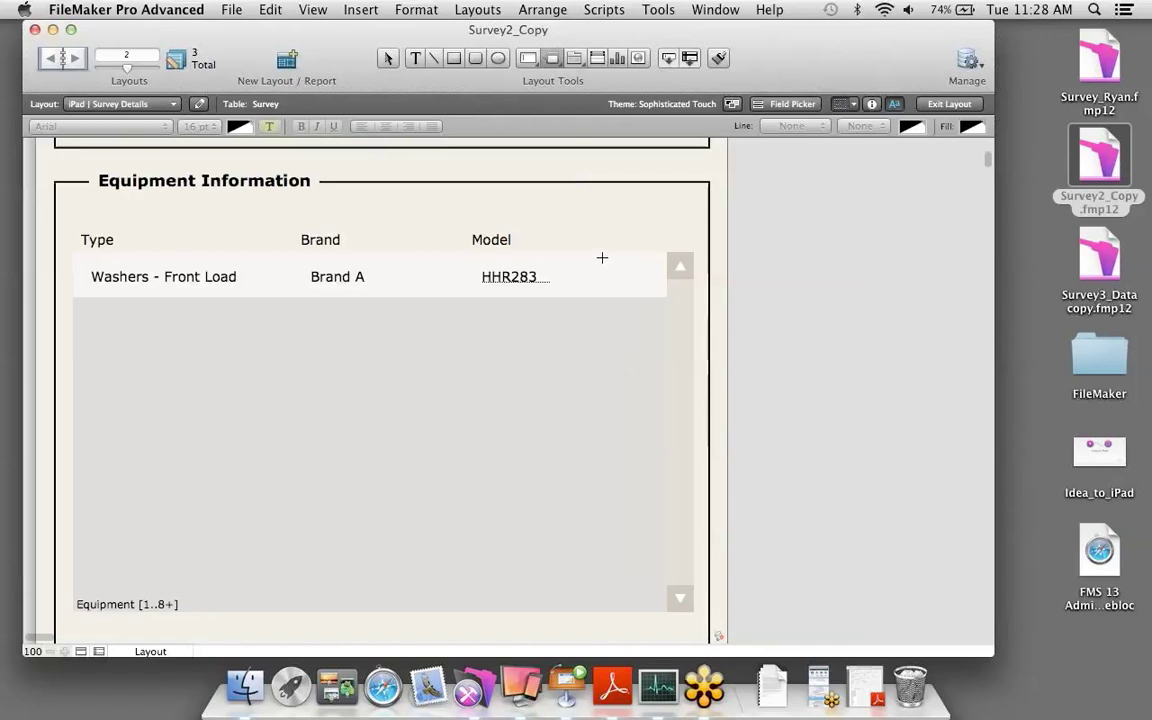
pyautogui.moveTo(602, 258); pyautogui.dragTo(655, 290)
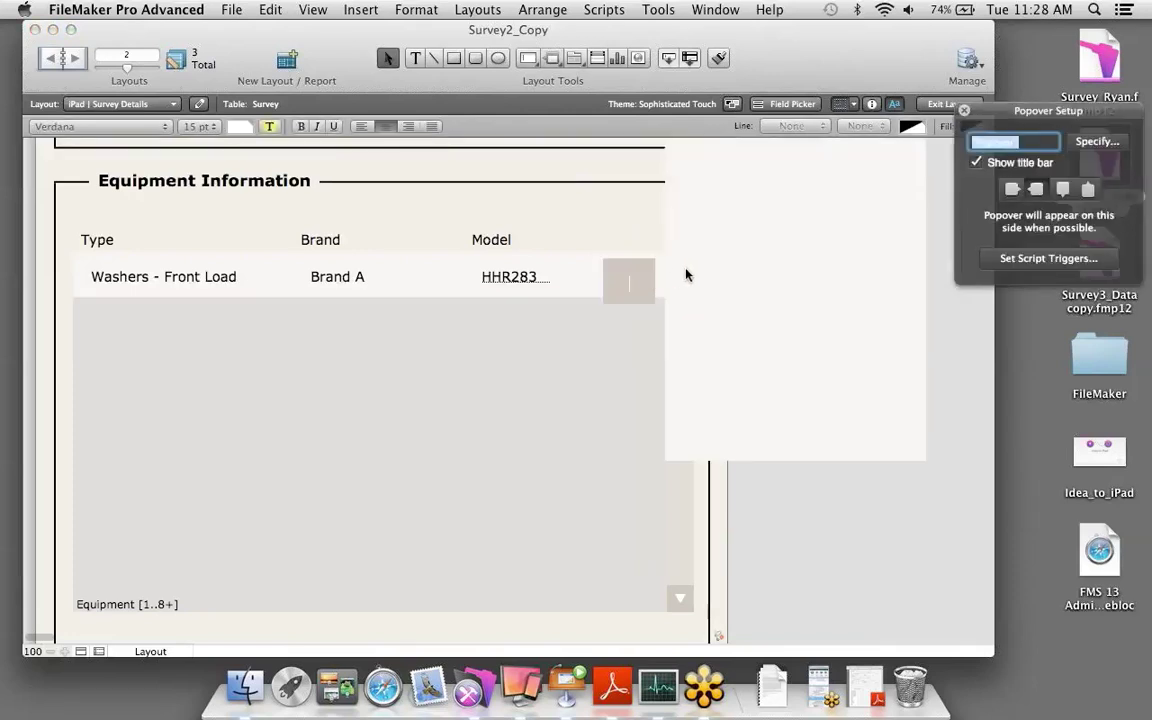
# - Make the popover open to the left of its button, titled Equipment Picture
pyautogui.click(1013, 189)
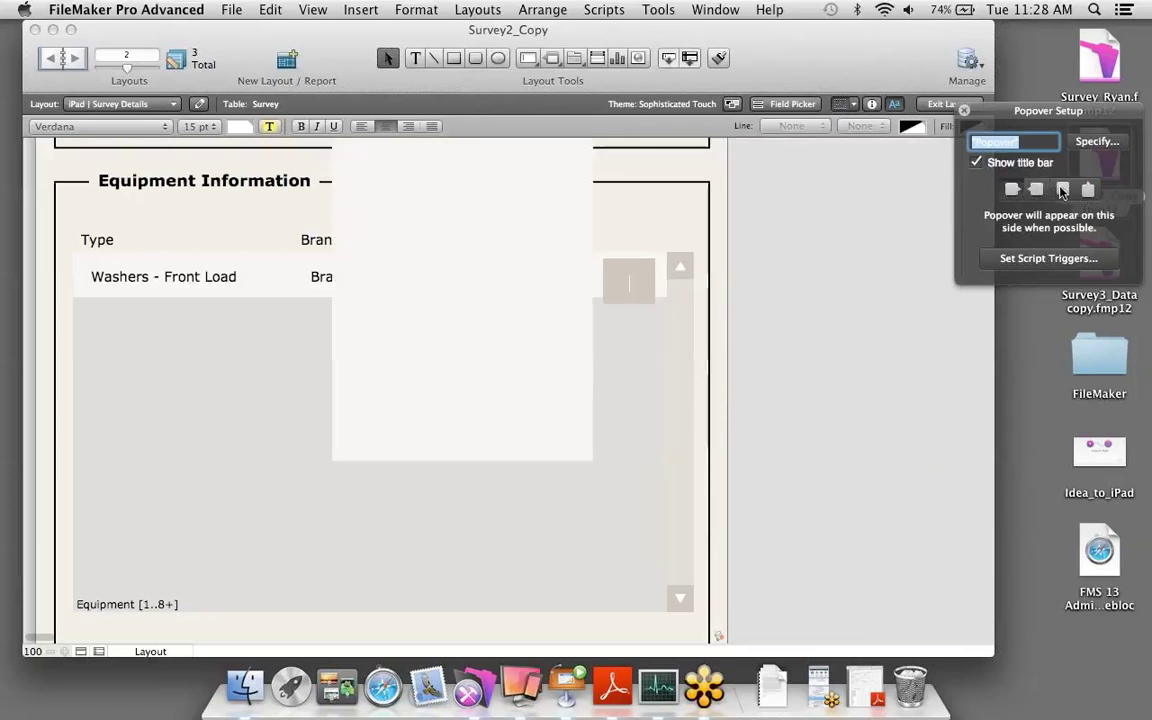
pyautogui.click(1088, 189)
pyautogui.click(1037, 190)
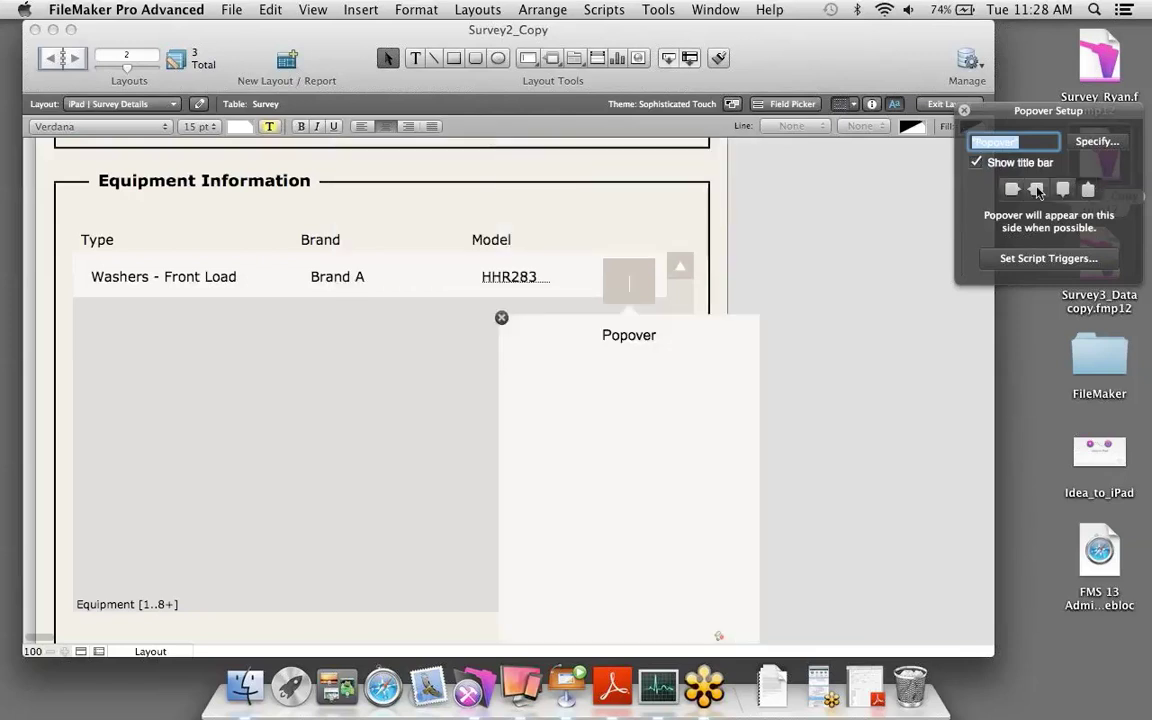
pyautogui.click(1013, 189)
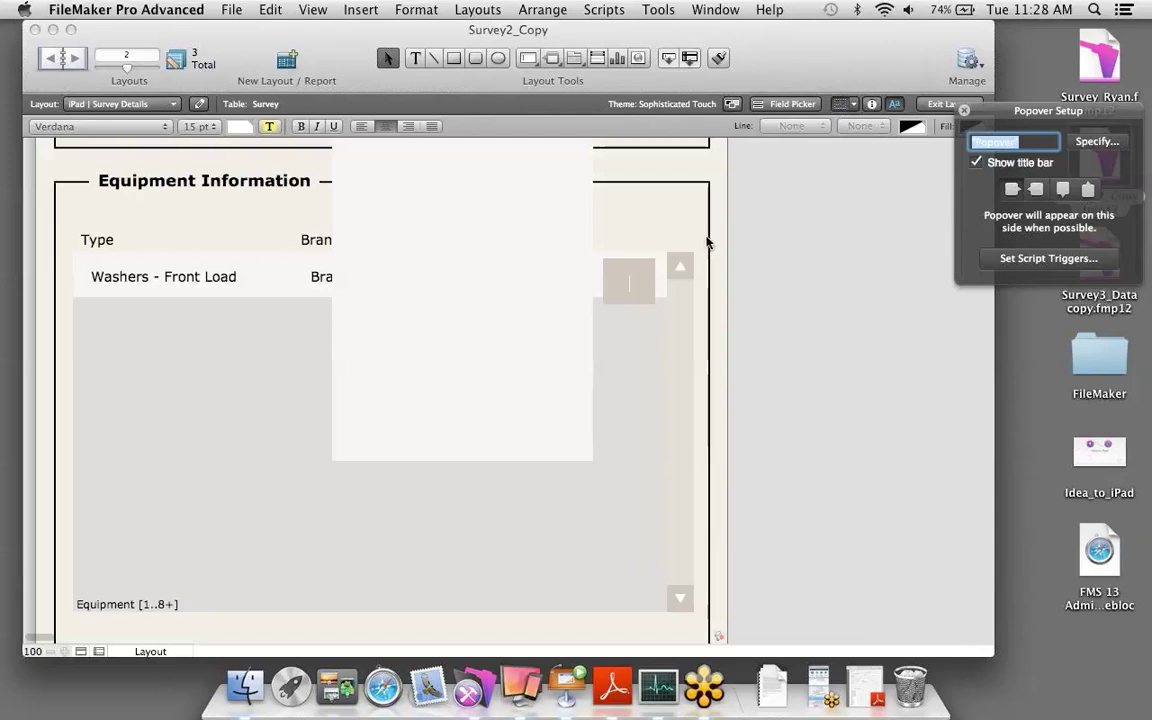
pyautogui.write('V')
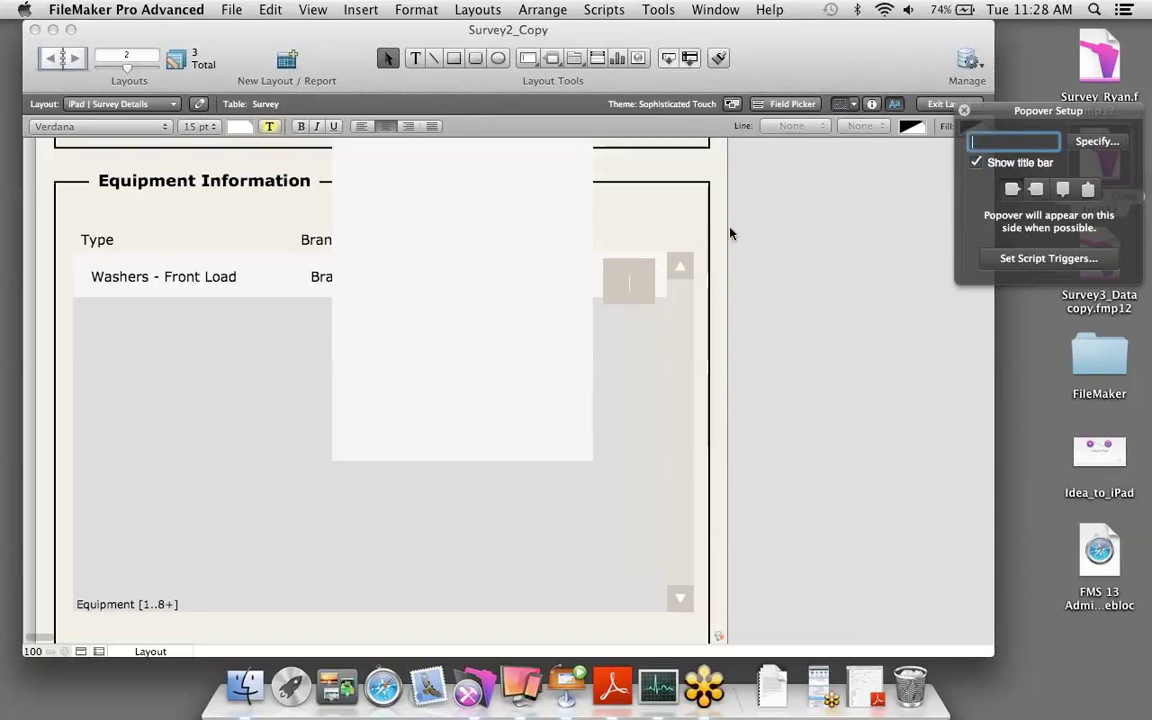
pyautogui.write('quipment Picture')
pyautogui.press('Return')
pyautogui.scroll(3, 520, 249)
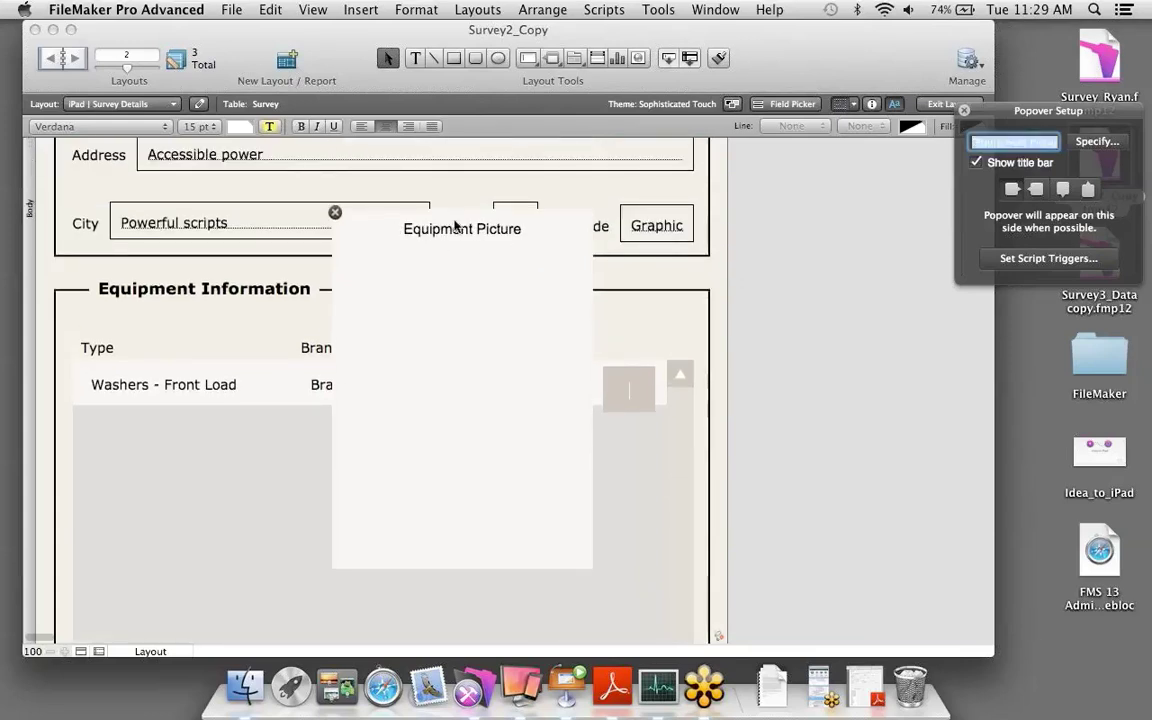
pyautogui.click(627, 389)
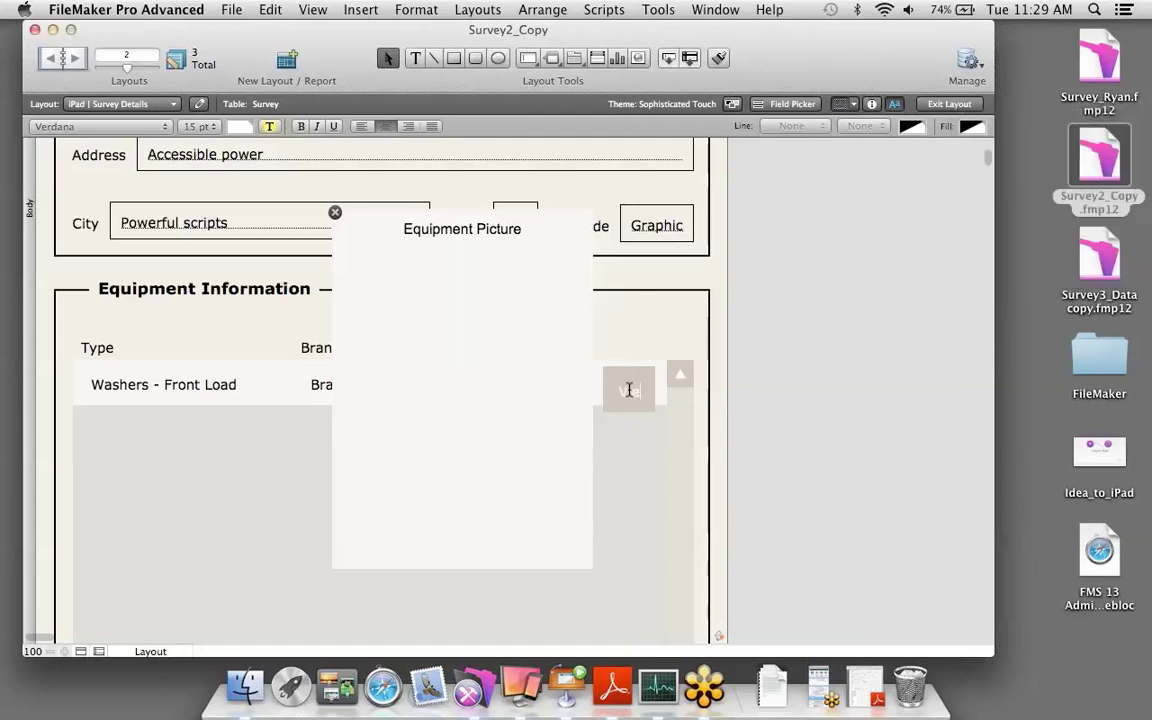
# - Label the button View and shorten its height
pyautogui.write('View')
pyautogui.click(751, 360)
pyautogui.click(640, 390)
pyautogui.moveTo(630, 413); pyautogui.dragTo(630, 400)
pyautogui.click(651, 345)
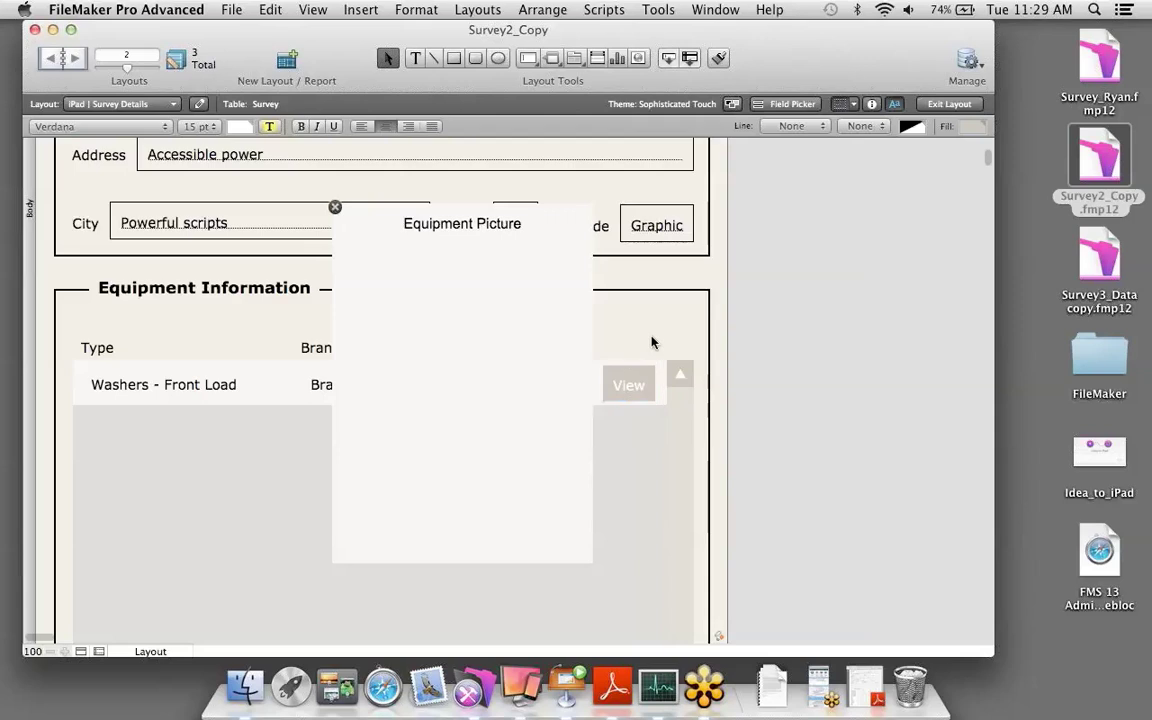
# - Set the View button's fill to None in the Inspector's Appearance settings
pyautogui.click(638, 380)
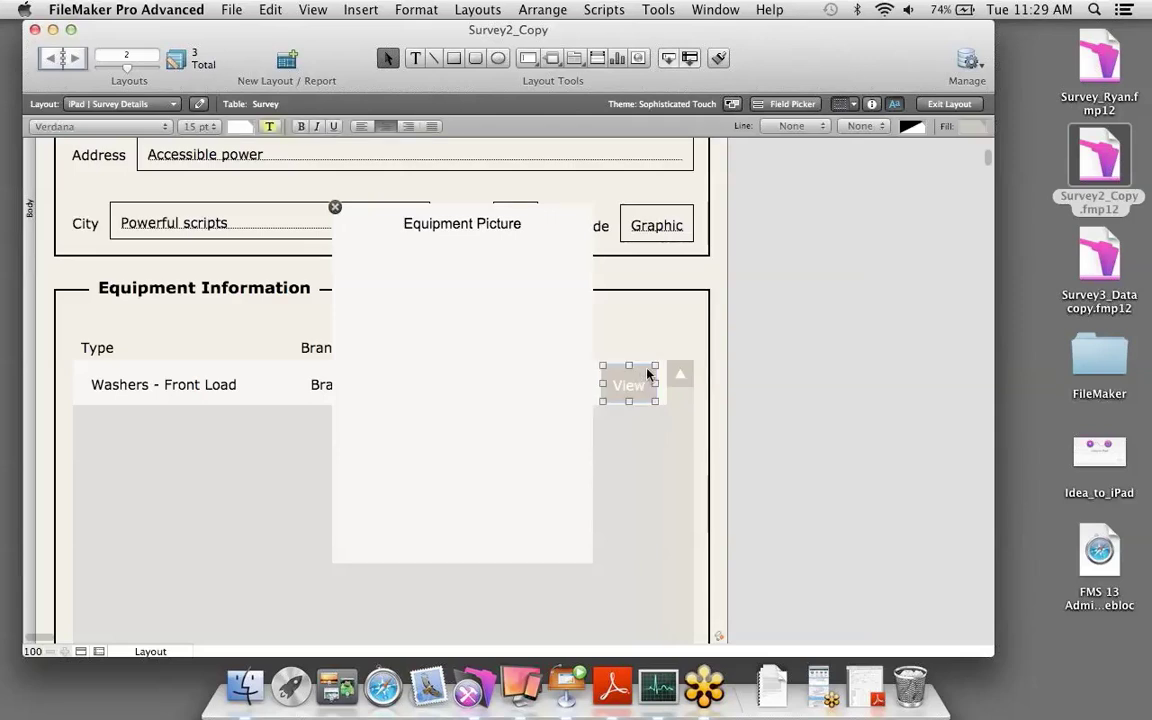
pyautogui.click(872, 106)
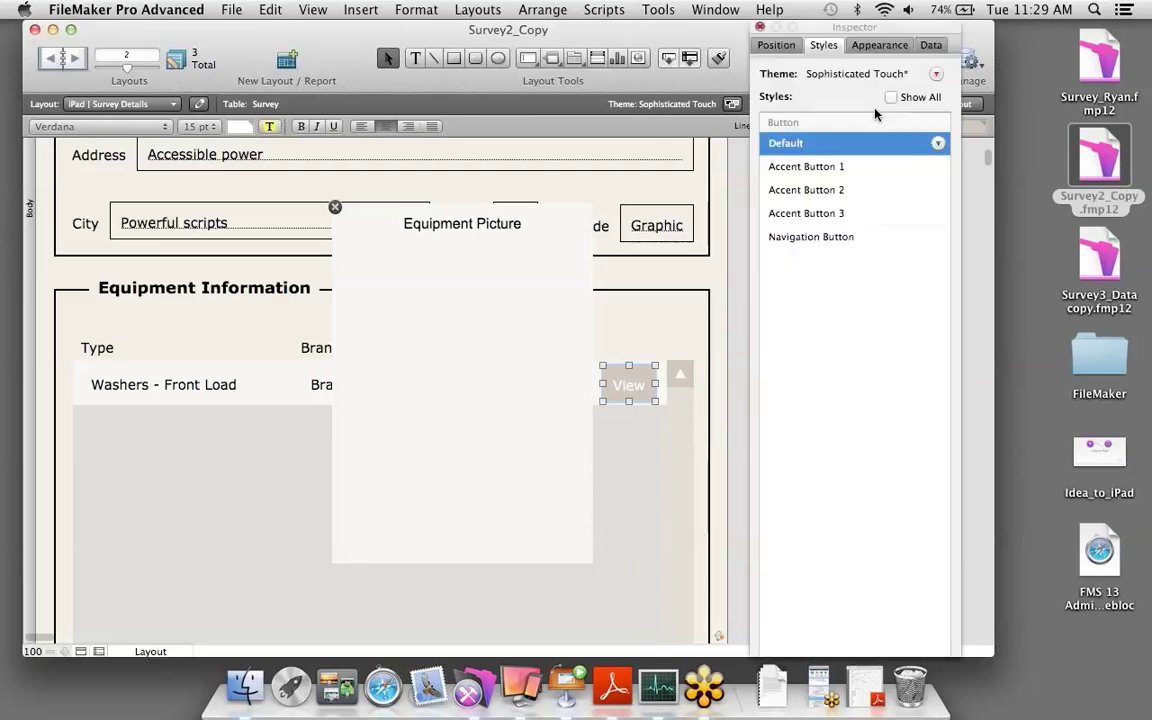
pyautogui.click(880, 48)
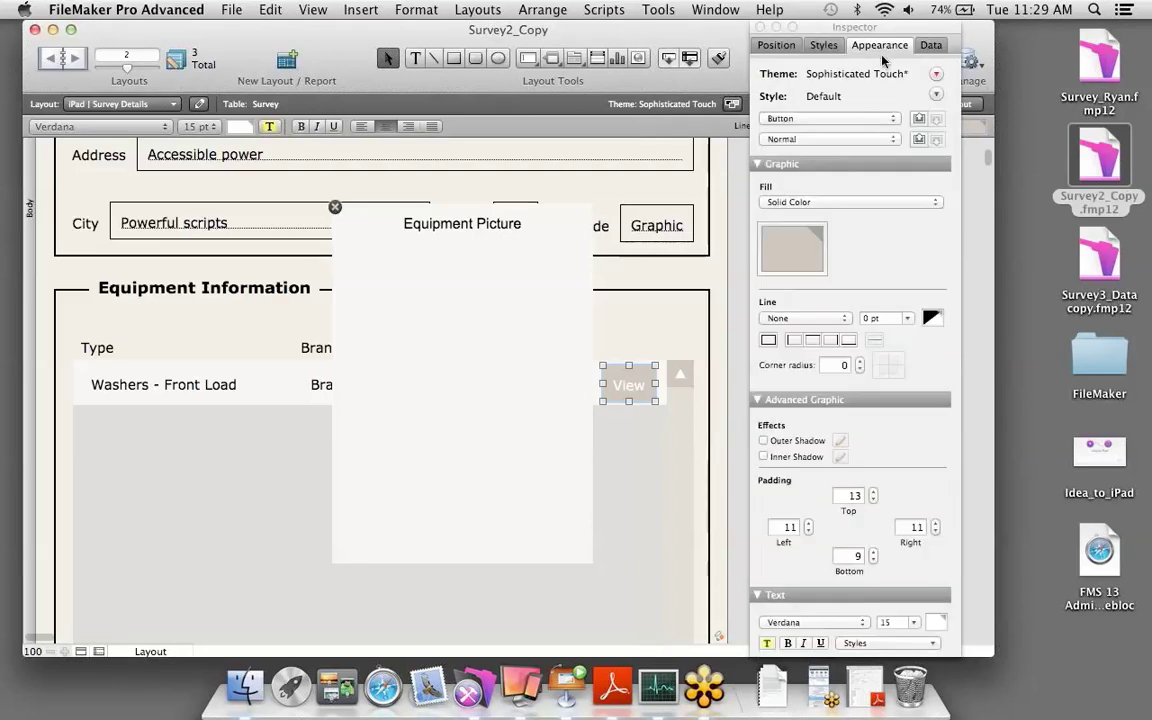
pyautogui.click(807, 203)
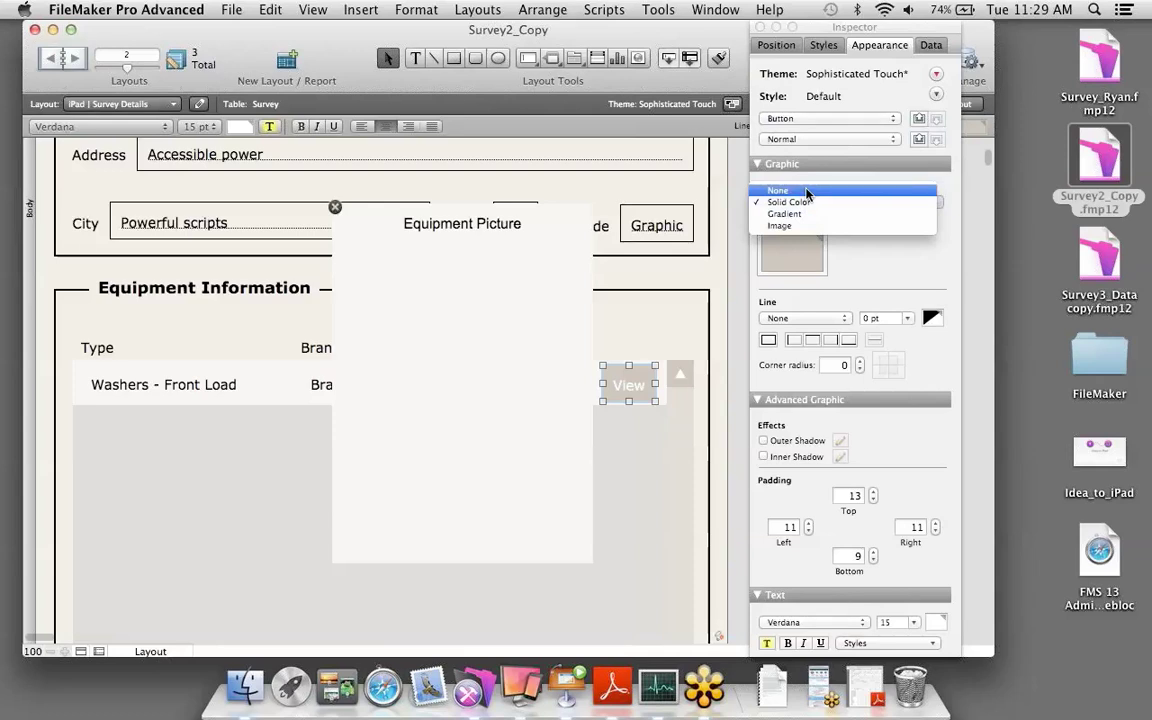
pyautogui.click(807, 191)
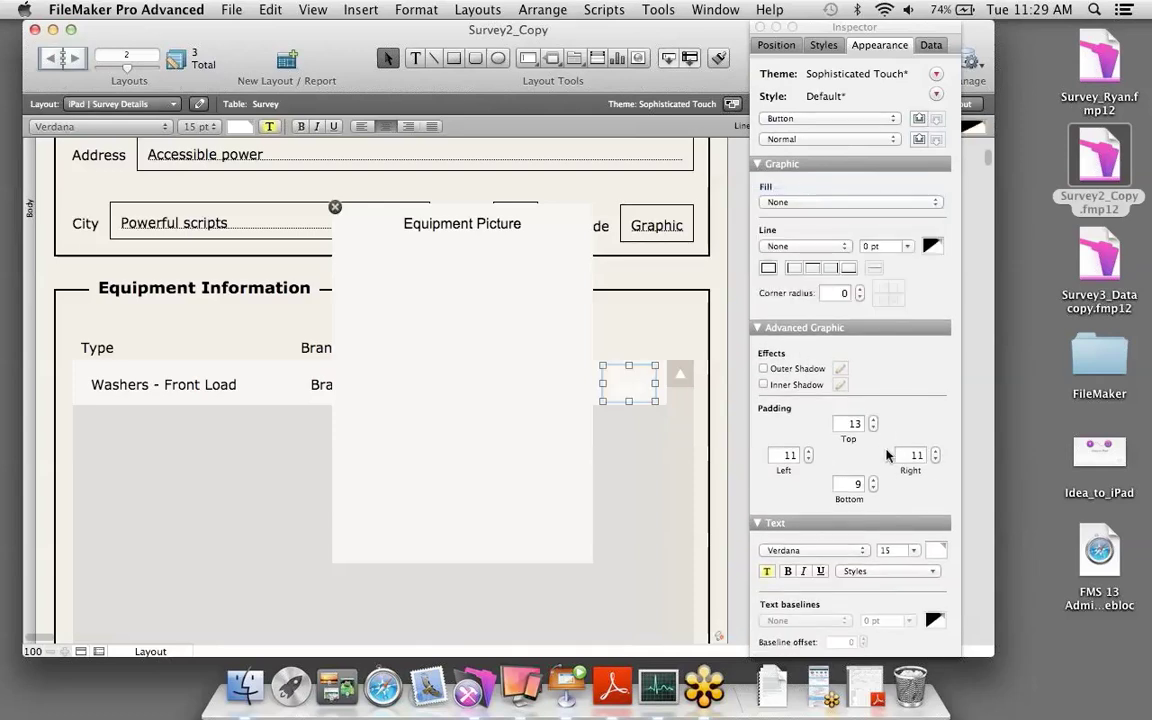
# - Make the View button's text dark grey, then show the Field Picker
pyautogui.scroll(-1, 887, 467)
pyautogui.scroll(-1, 887, 467)
pyautogui.click(937, 519)
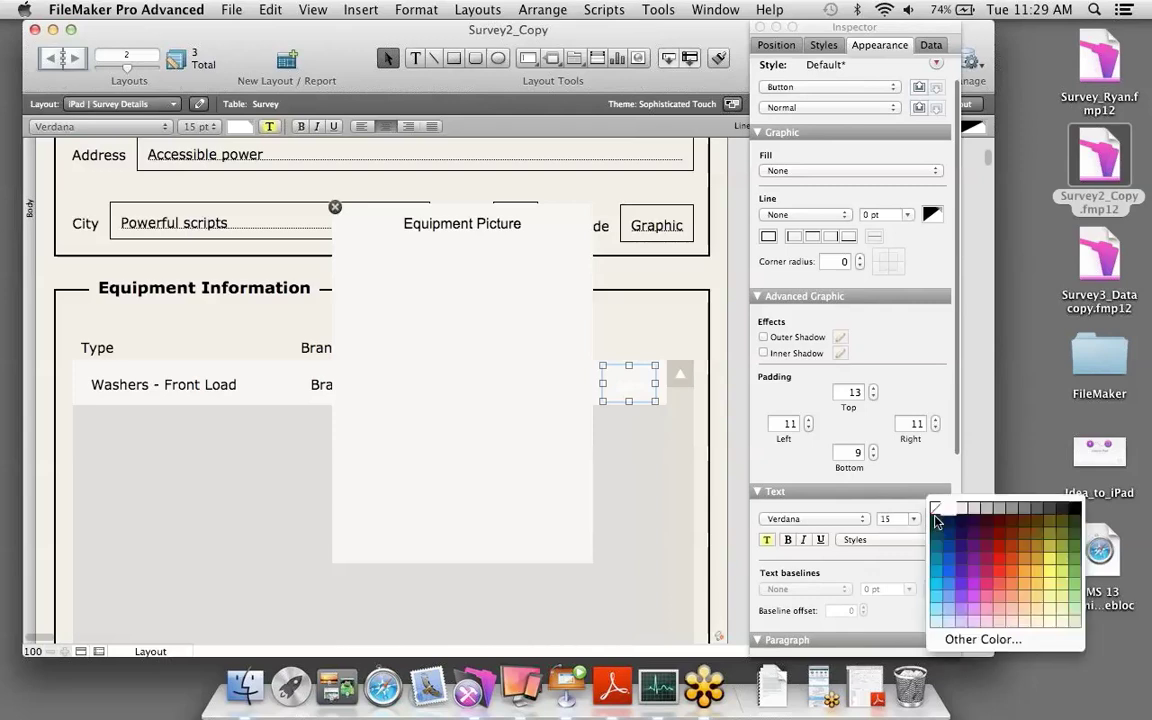
pyautogui.click(1047, 510)
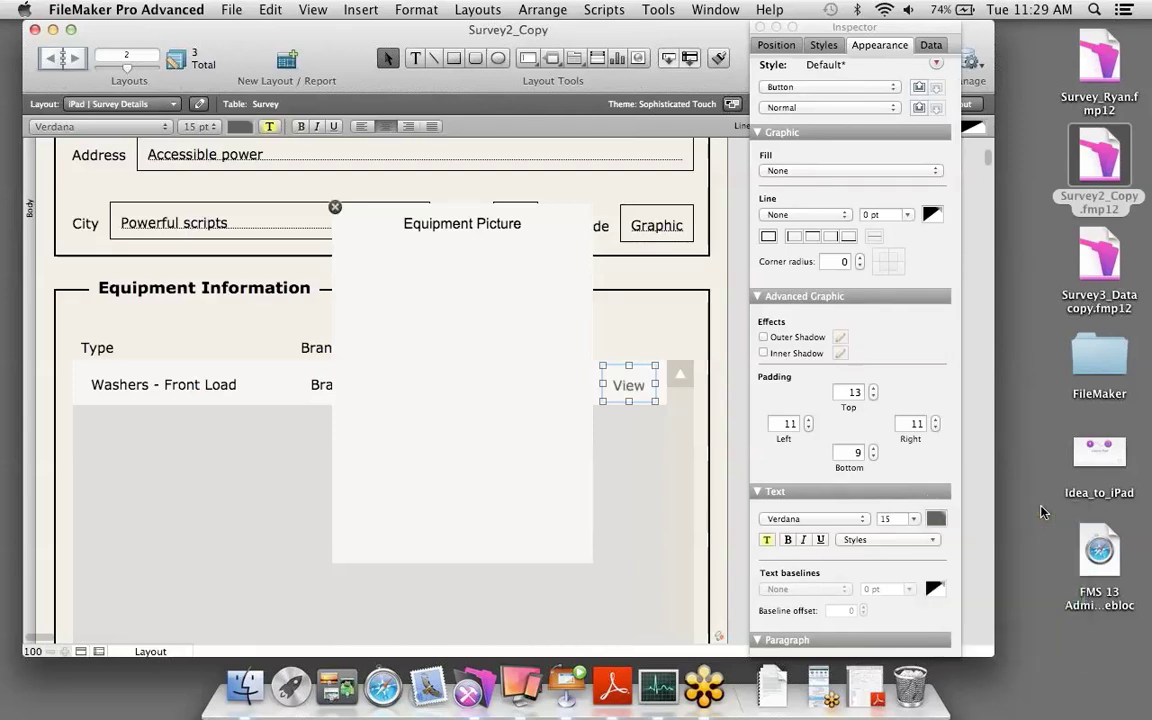
pyautogui.click(760, 27)
pyautogui.click(772, 103)
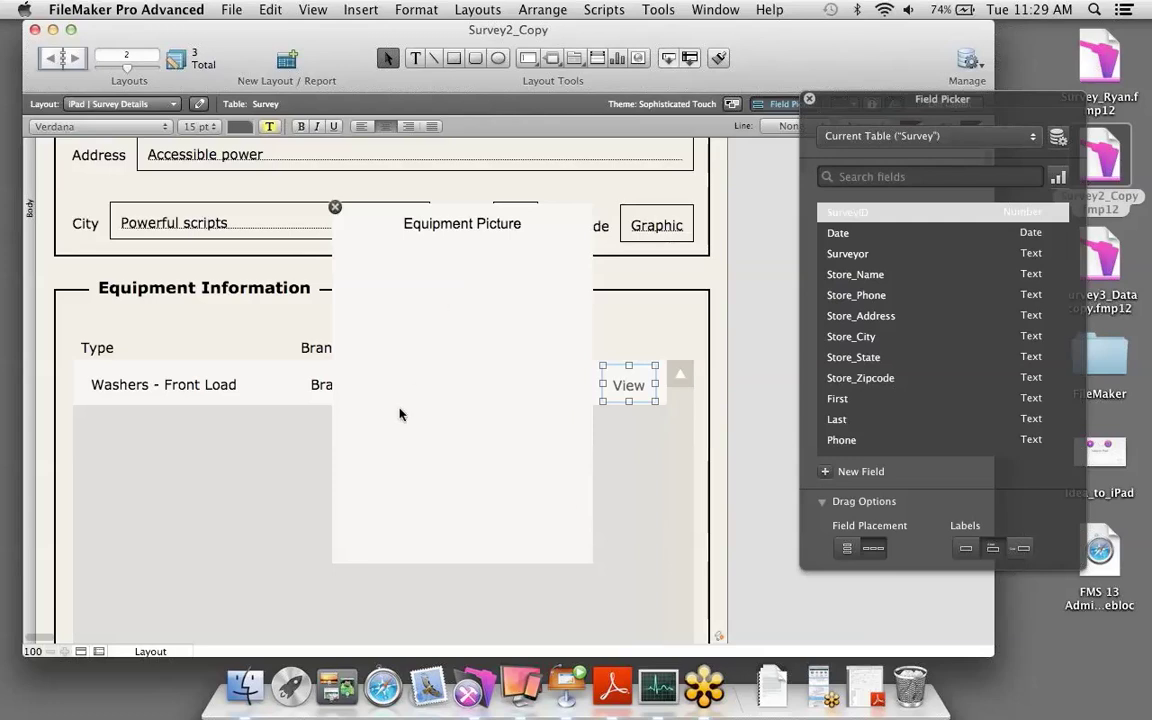
# - Place the Equipment table's Pic field in the popover and size it and the popover to fit
pyautogui.scroll(-5, 860, 206)
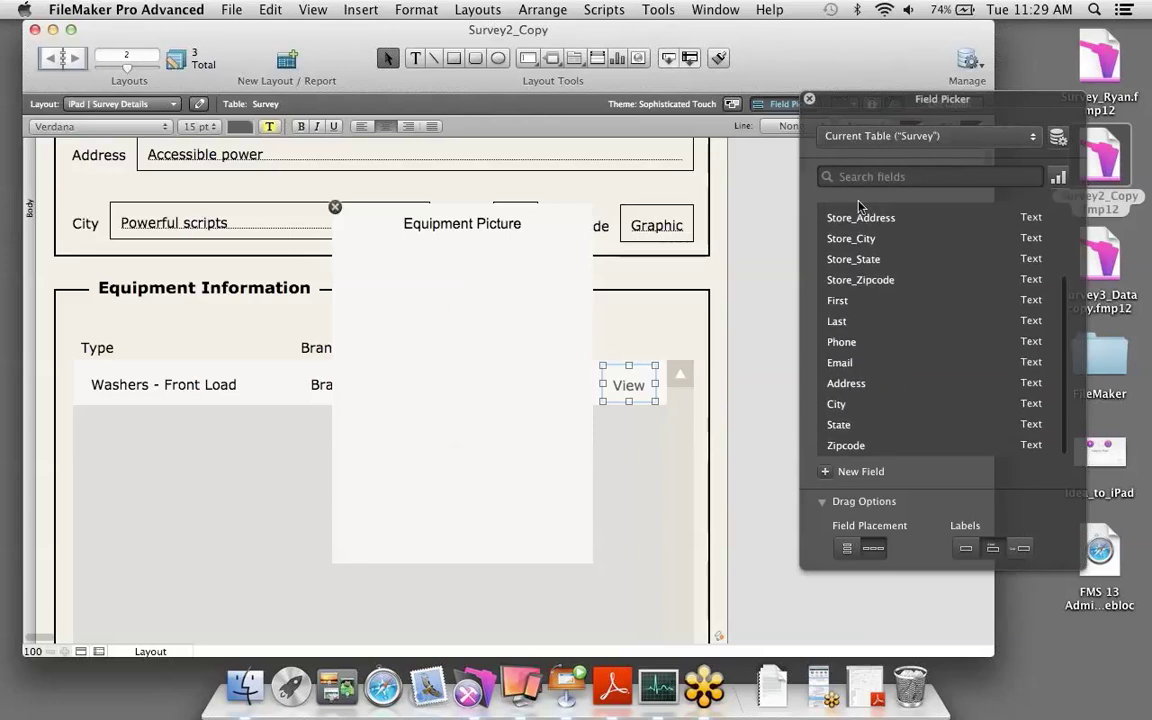
pyautogui.click(866, 136)
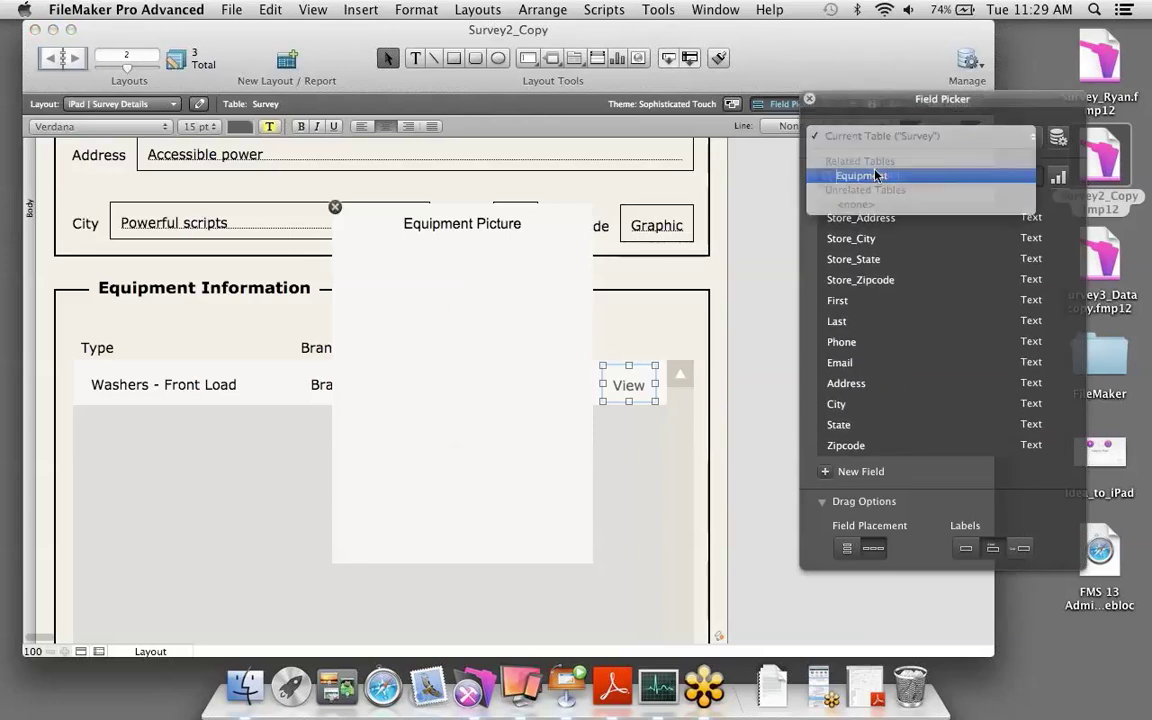
pyautogui.click(876, 175)
pyautogui.click(838, 316)
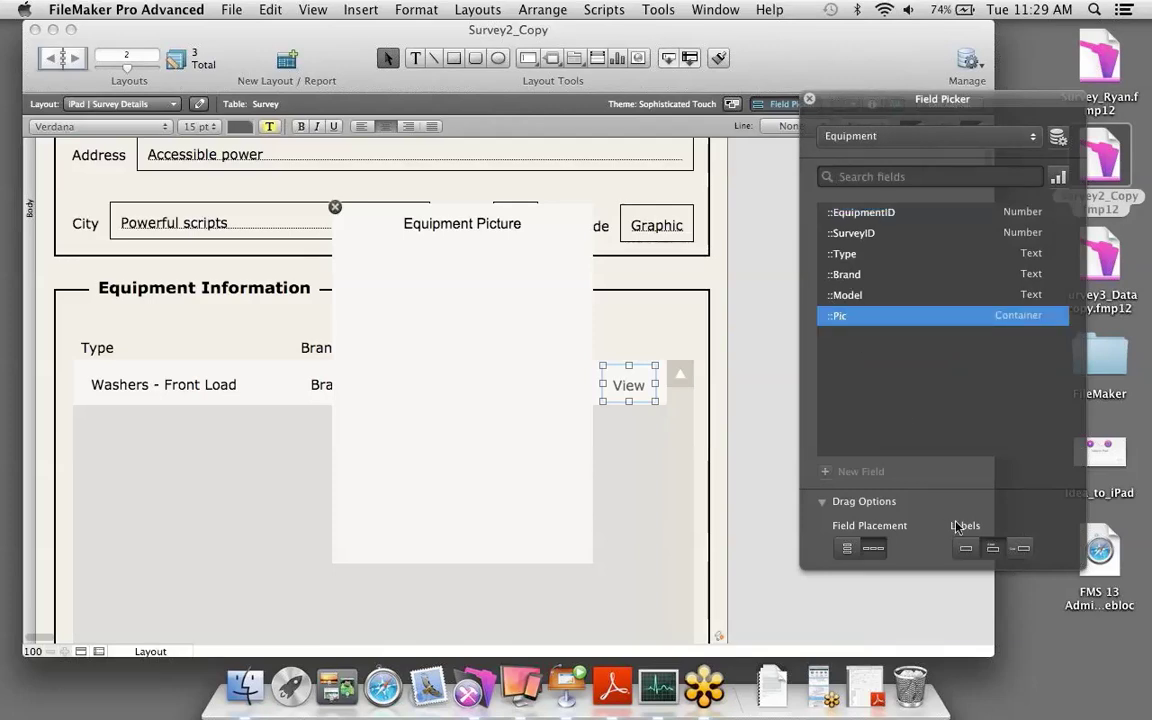
pyautogui.moveTo(855, 320); pyautogui.dragTo(380, 259)
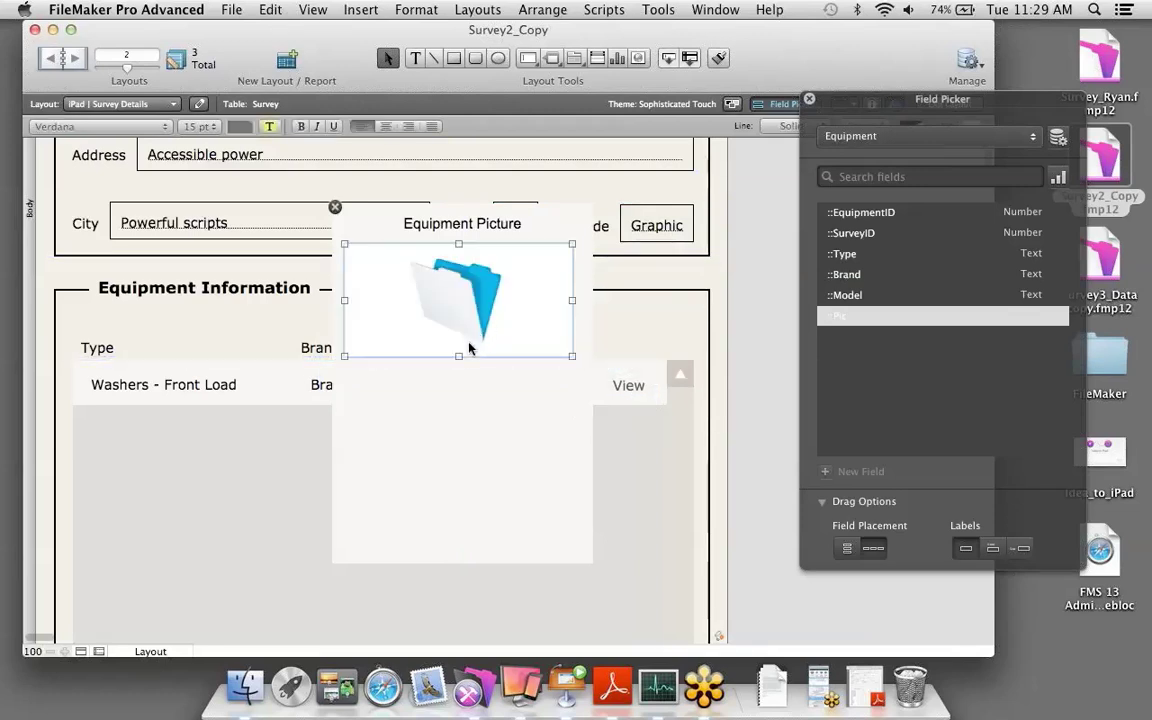
pyautogui.moveTo(458, 356); pyautogui.dragTo(452, 505)
pyautogui.click(453, 519)
pyautogui.moveTo(463, 562); pyautogui.dragTo(463, 492)
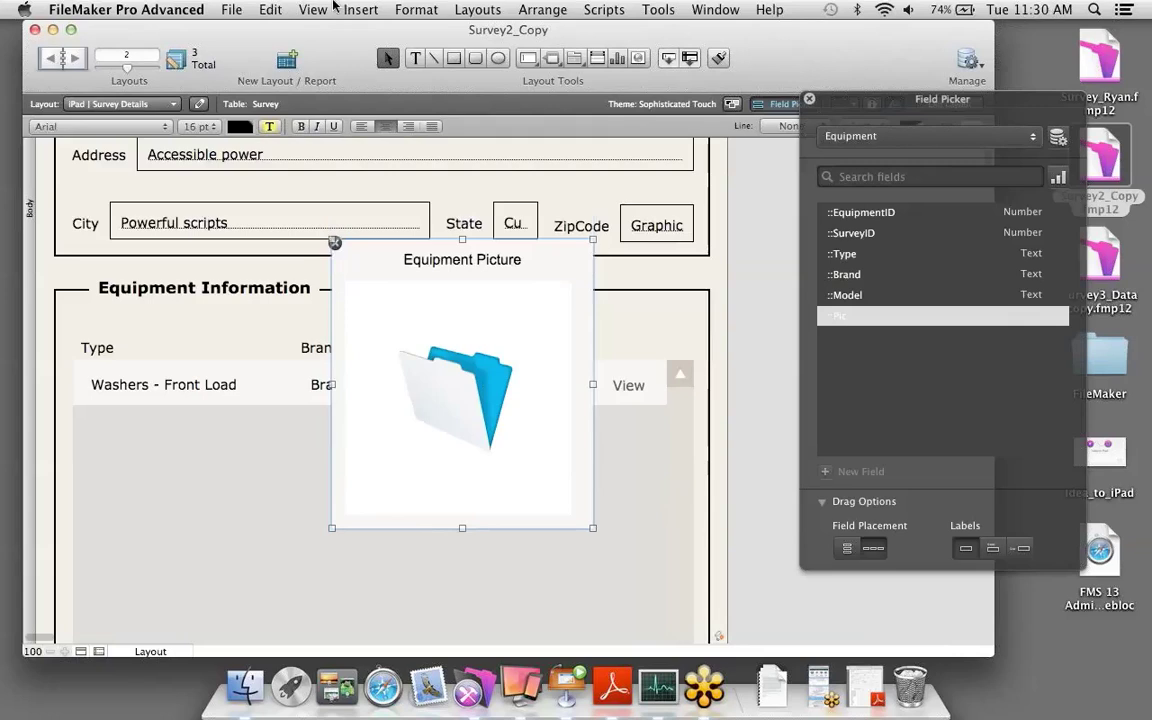
# - Turn sample data off, widen the Pic field slightly, and close the popover and Field Picker
pyautogui.click(312, 9)
pyautogui.moveTo(326, 252)
pyautogui.click(553, 273)
pyautogui.click(535, 378)
pyautogui.moveTo(575, 397); pyautogui.dragTo(582, 398)
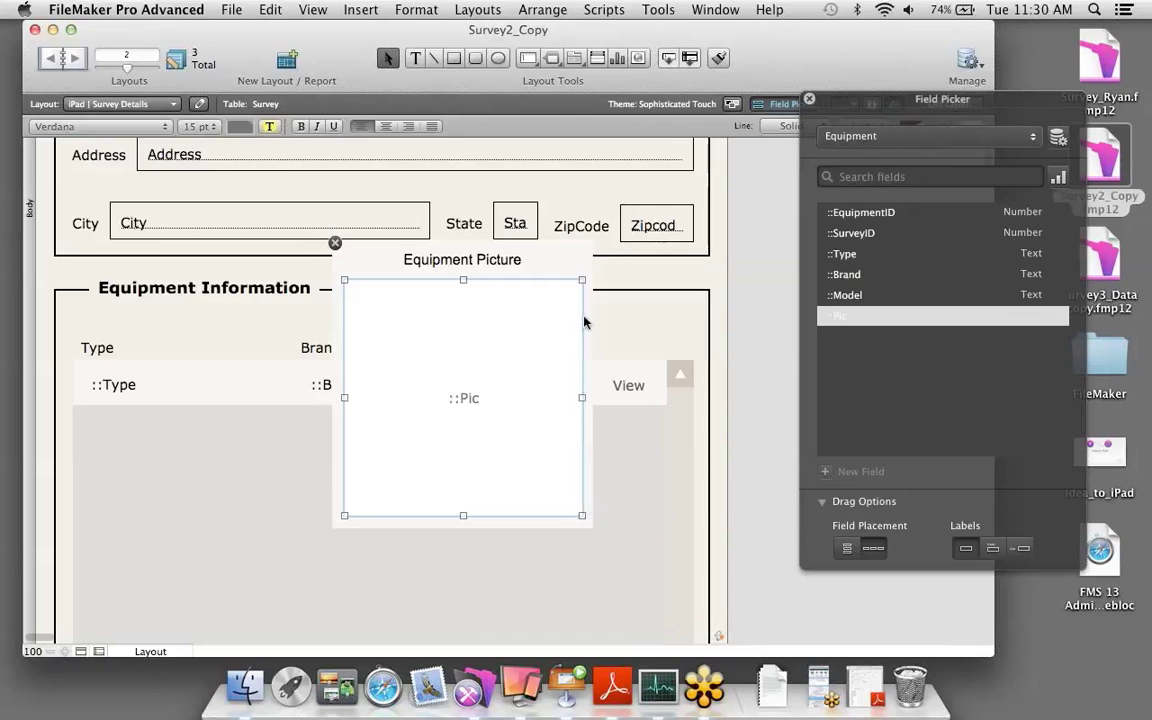
pyautogui.click(620, 280)
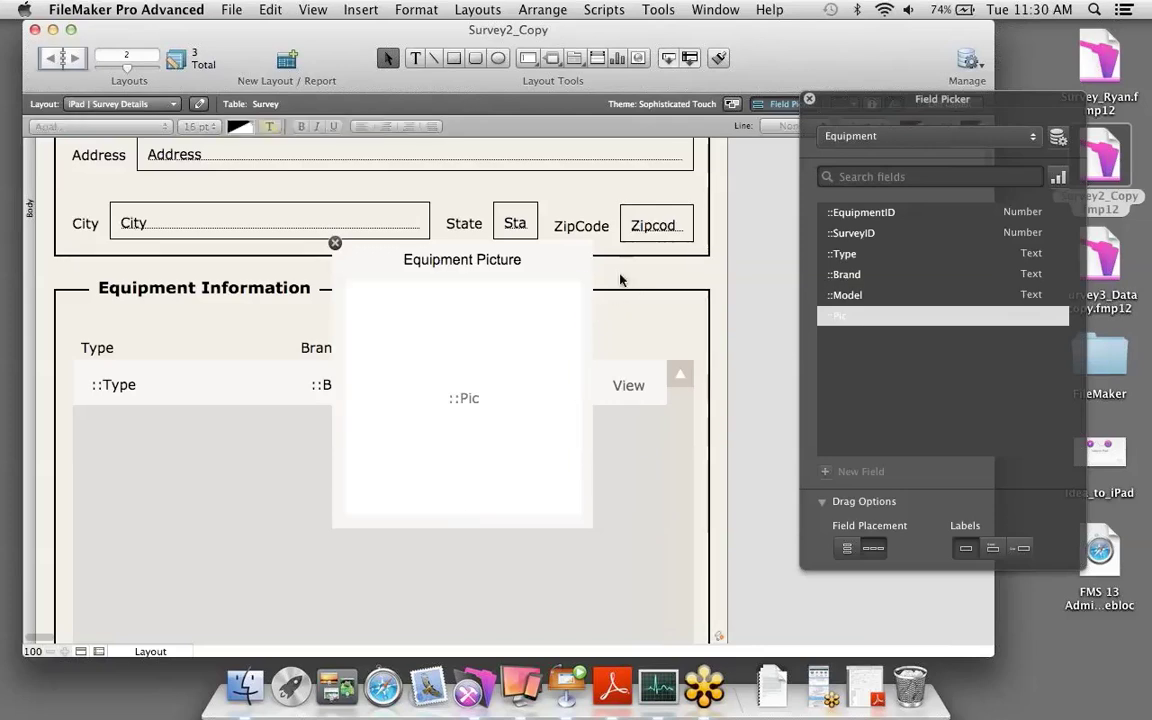
pyautogui.click(335, 243)
pyautogui.click(810, 101)
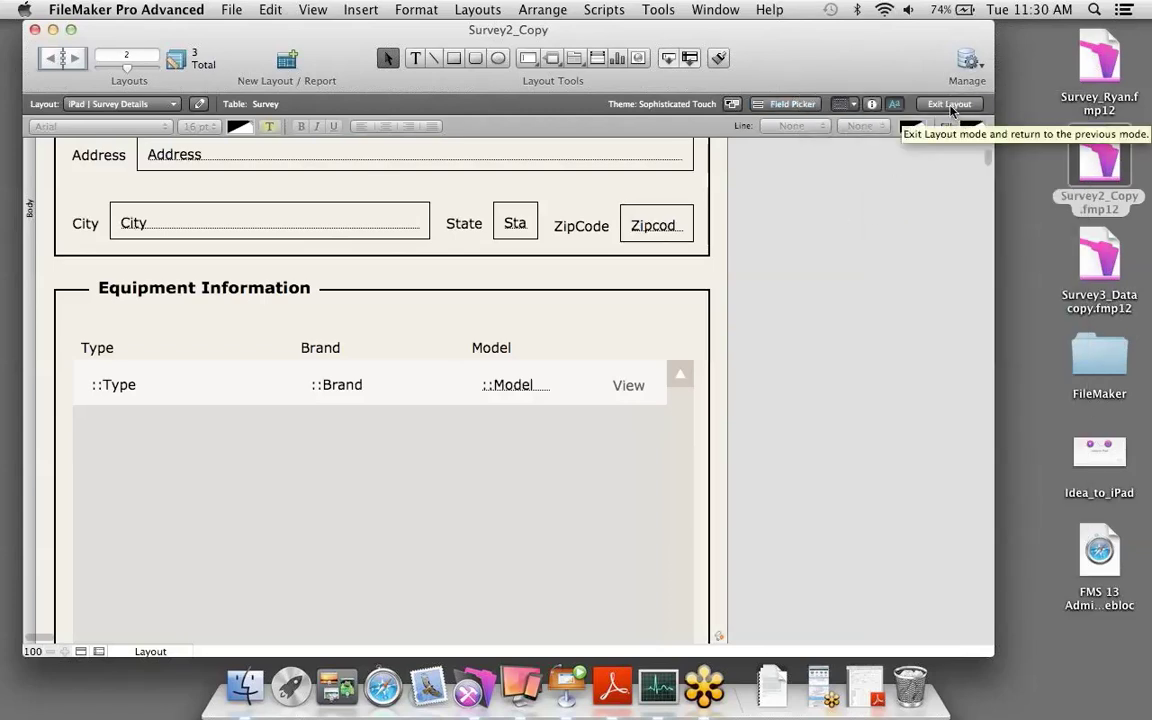
# - In Browse mode, confirm the first row's View button opens the Equipment Picture popover
pyautogui.click(951, 106)
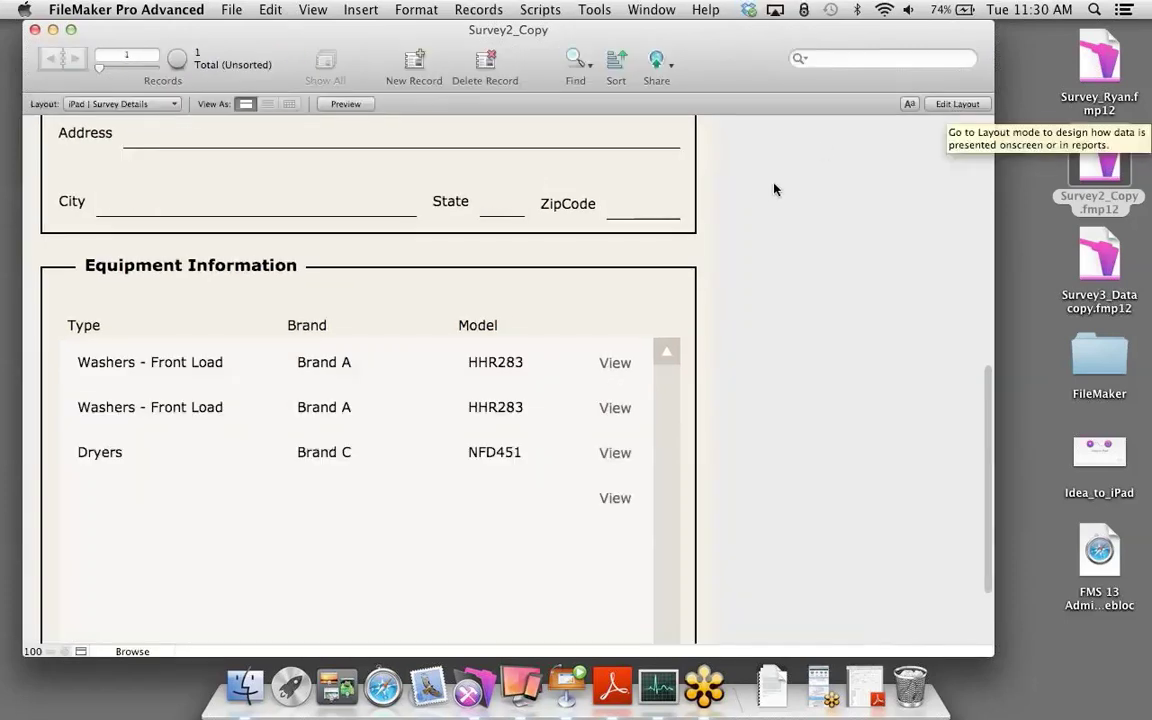
pyautogui.click(616, 363)
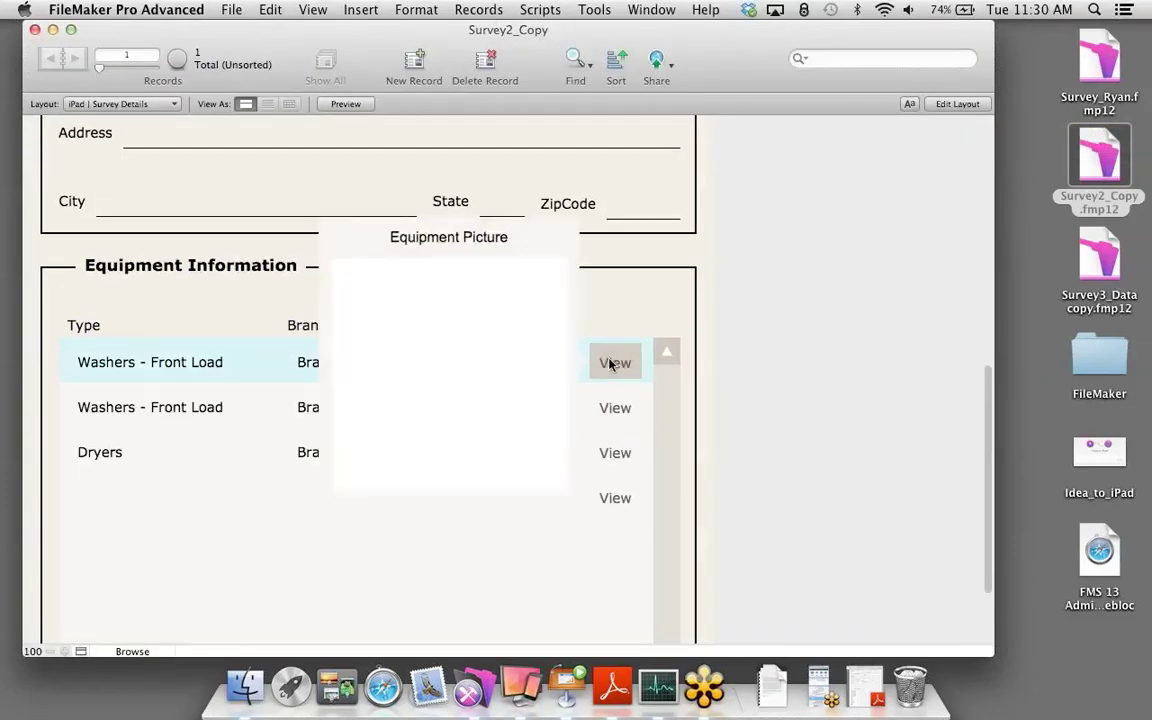
pyautogui.click(738, 357)
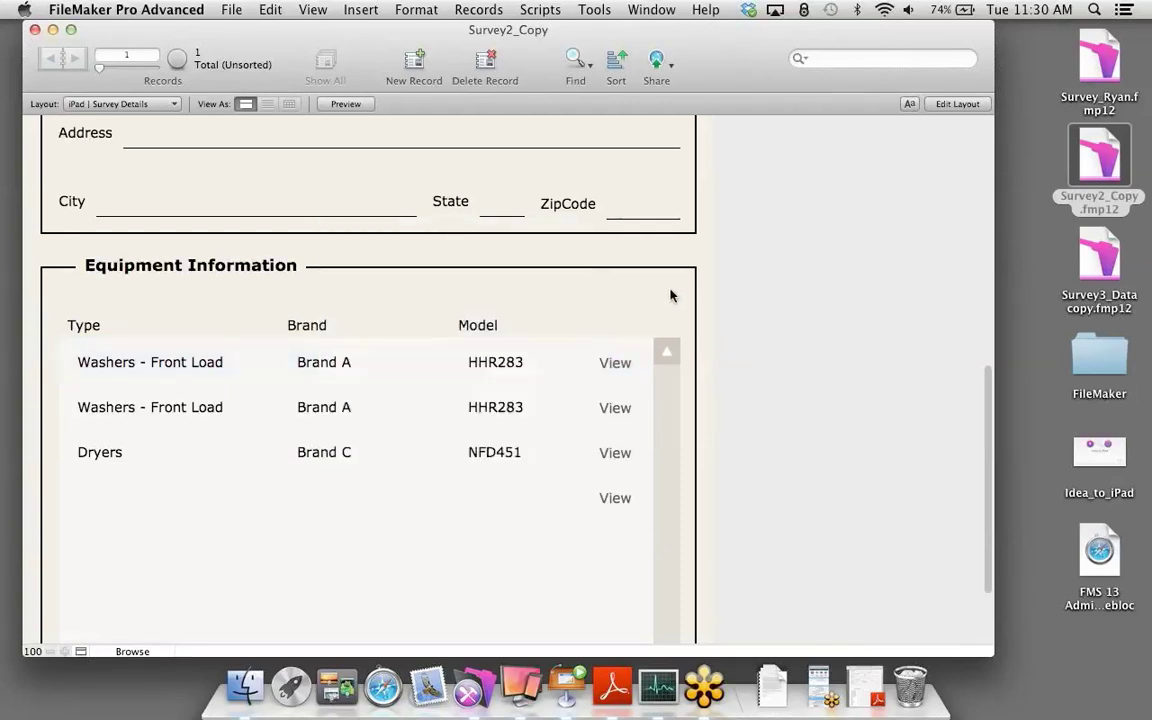
# - Bring the Laundry Store Survey Form PDF back from the Dock
pyautogui.scroll(10, 675, 265)
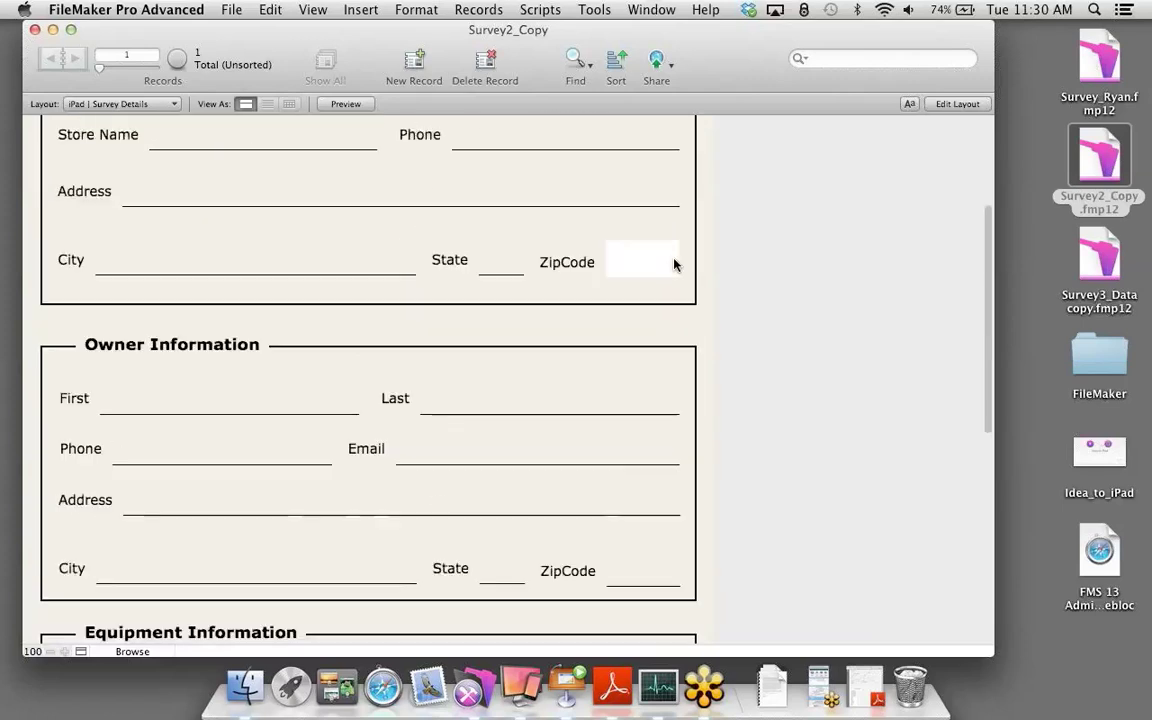
pyautogui.click(866, 688)
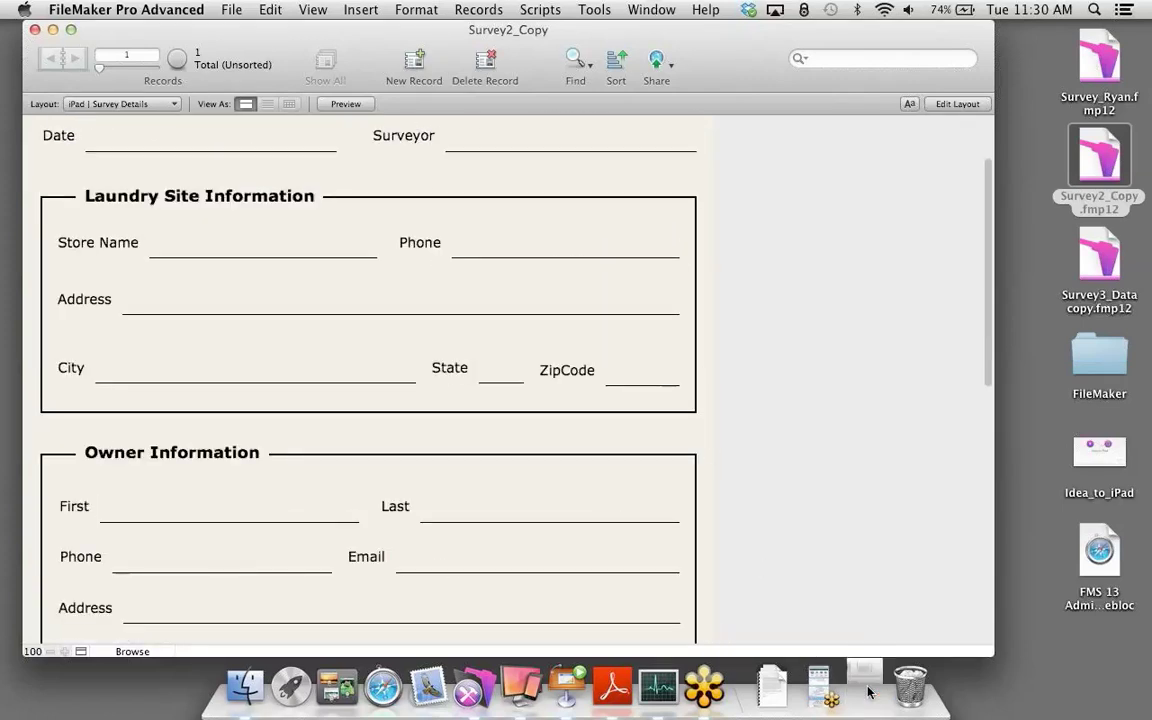
pyautogui.scroll(2, 678, 236)
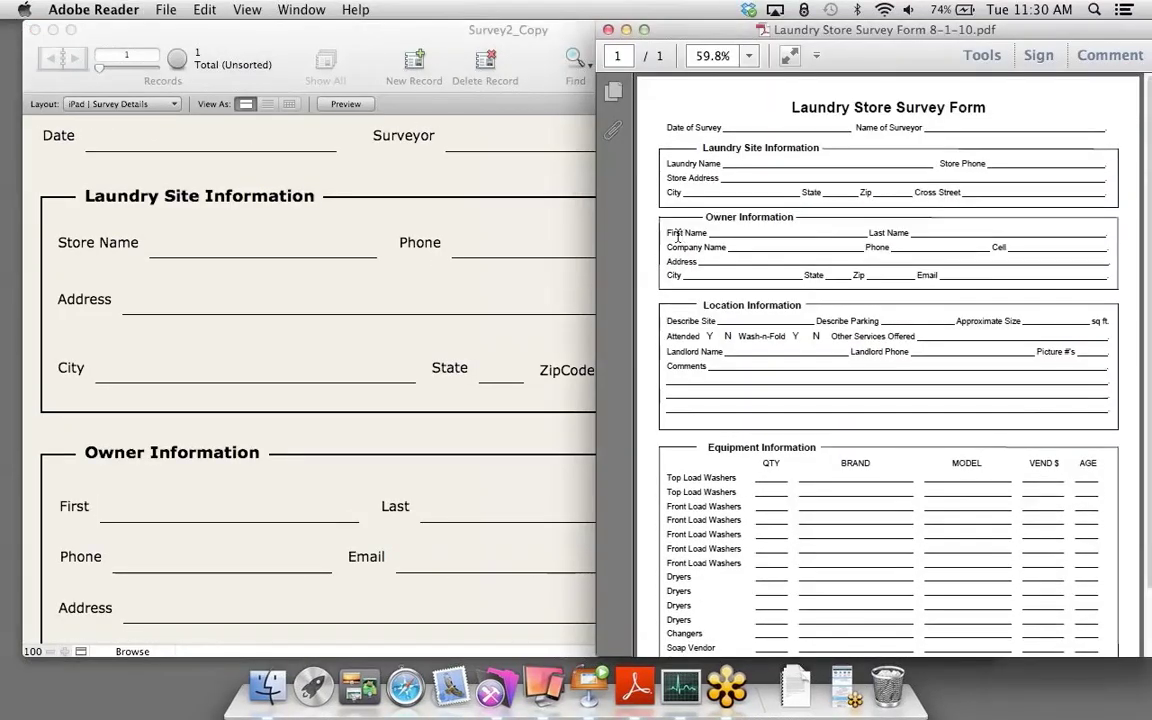
# - Scroll FileMaker to the Equipment Information rows and switch to the Keynote presentation
pyautogui.scroll(-10, 541, 278)
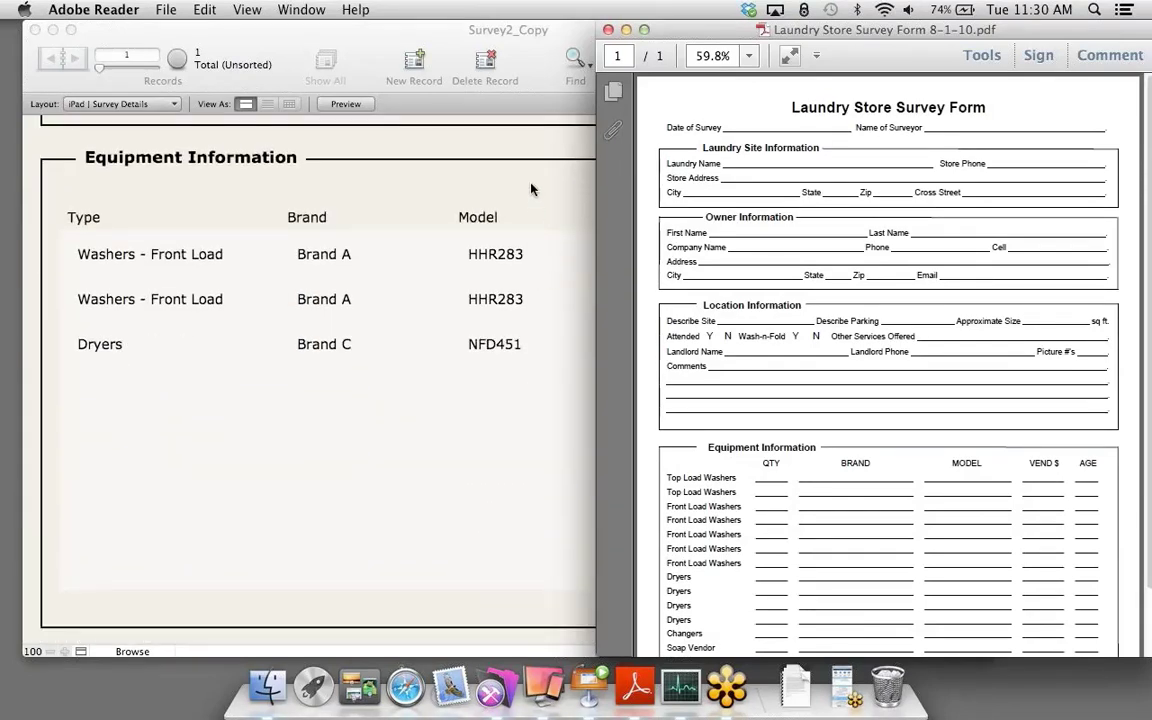
pyautogui.click(590, 686)
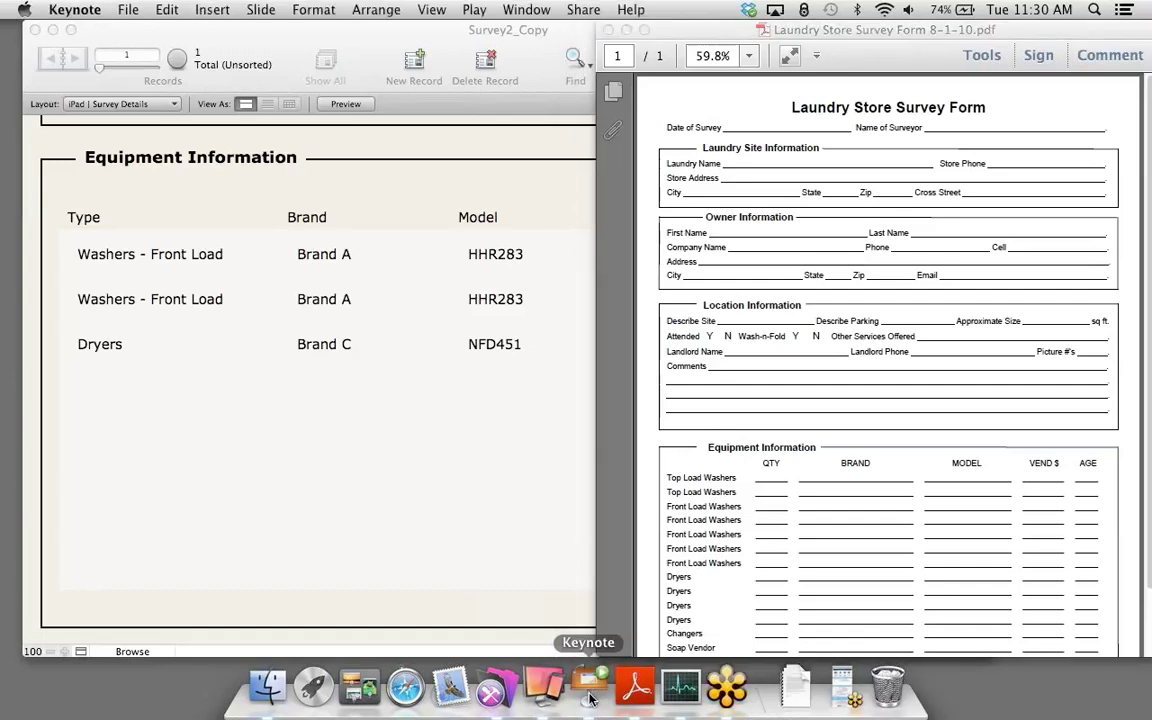
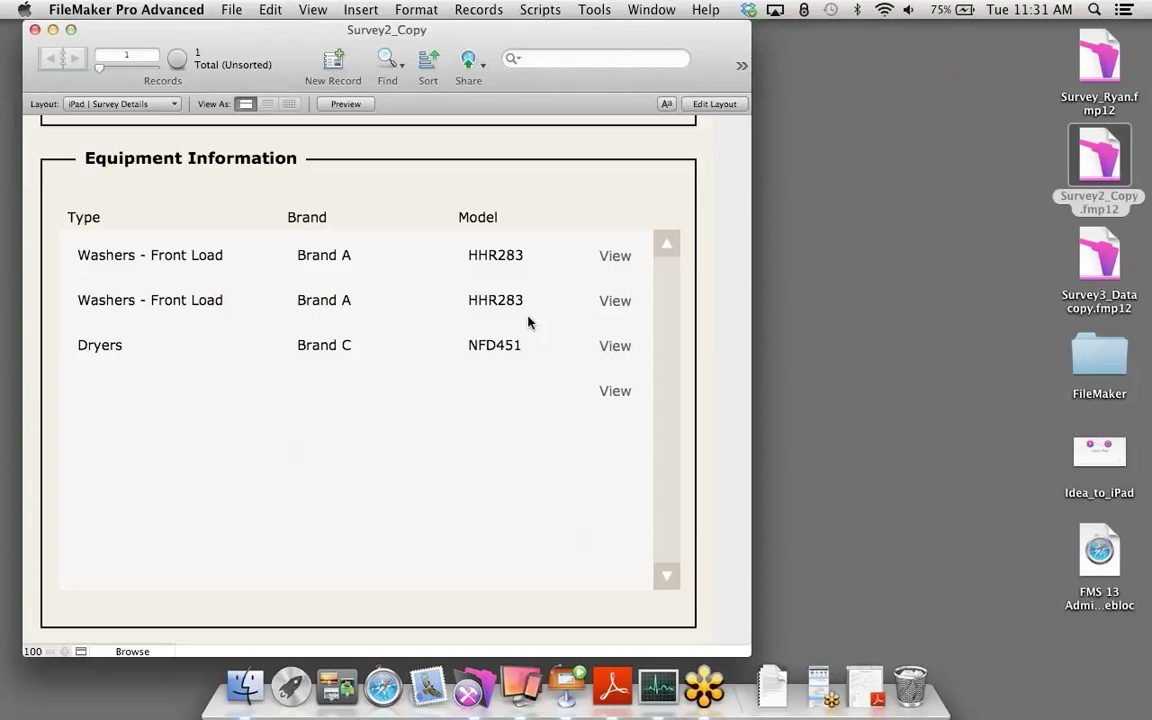
# - Upload Survey2_Copy.fmp12 to the 127.0.0.1 server using the admin name and password, then open it
pyautogui.click(470, 62)
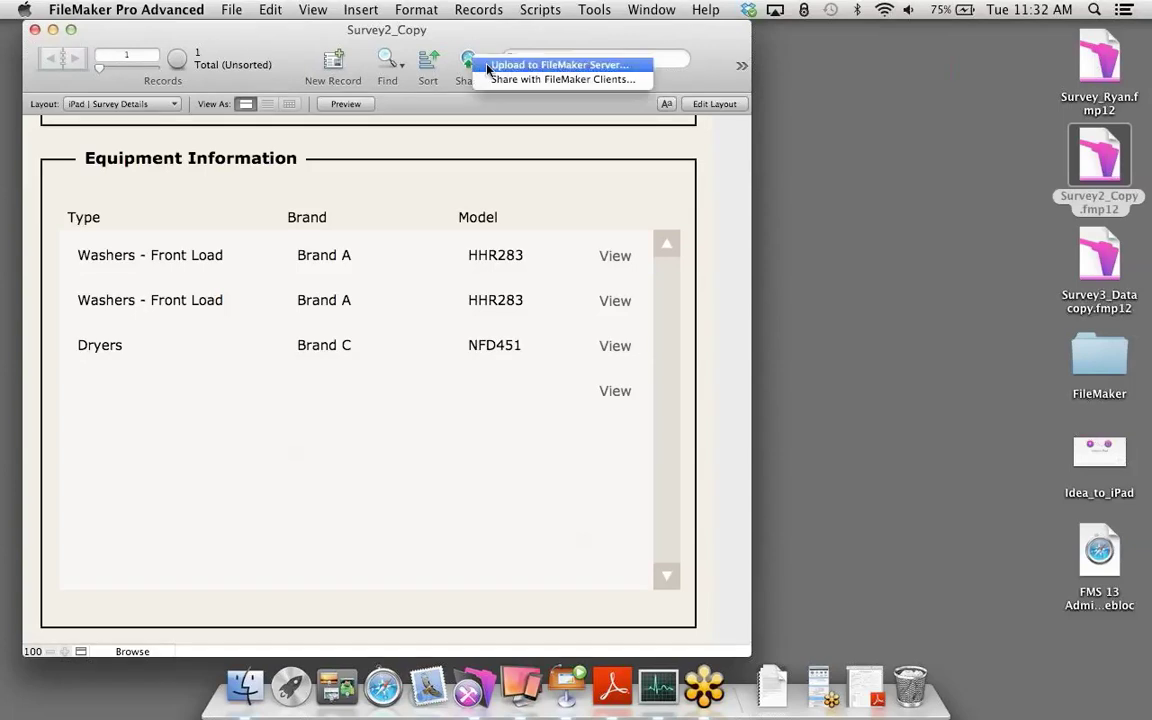
pyautogui.click(488, 66)
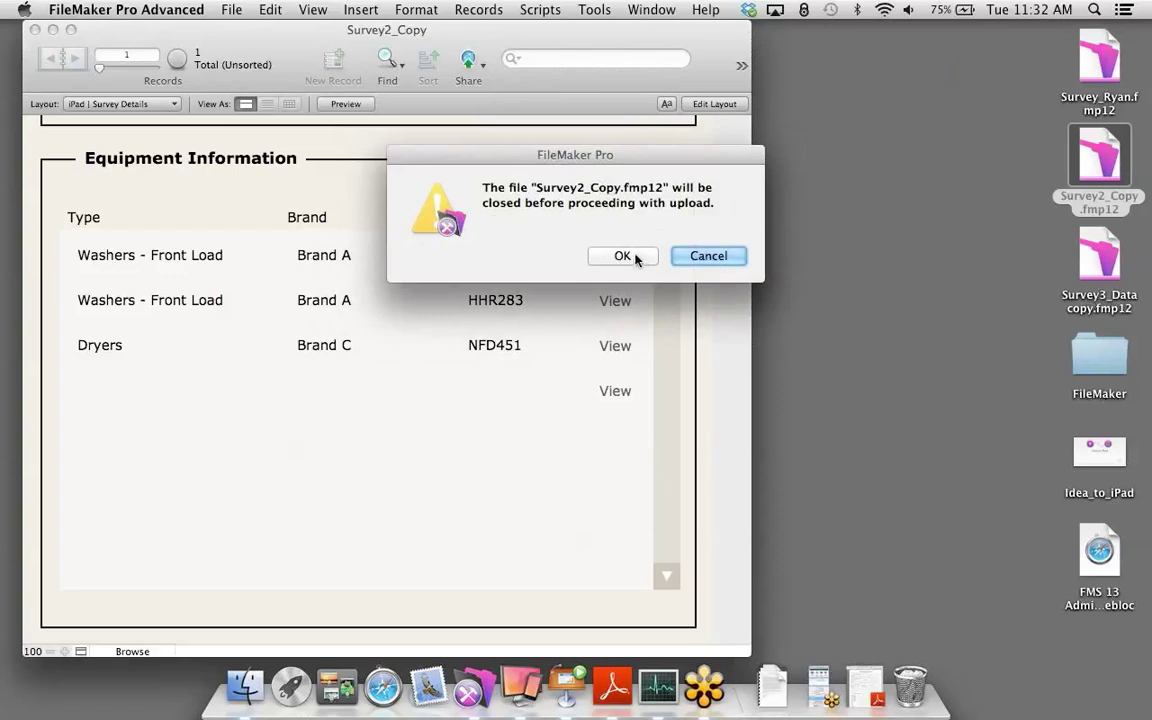
pyautogui.click(638, 259)
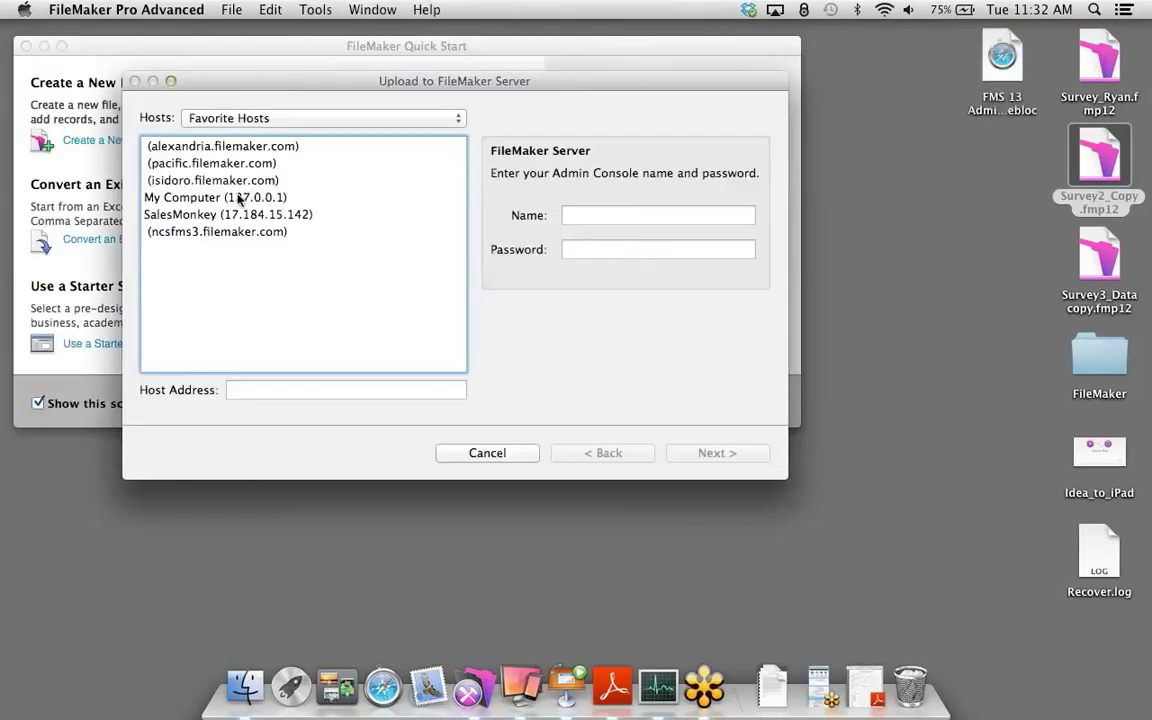
pyautogui.click(240, 197)
pyautogui.click(594, 215)
pyautogui.press('Tab')
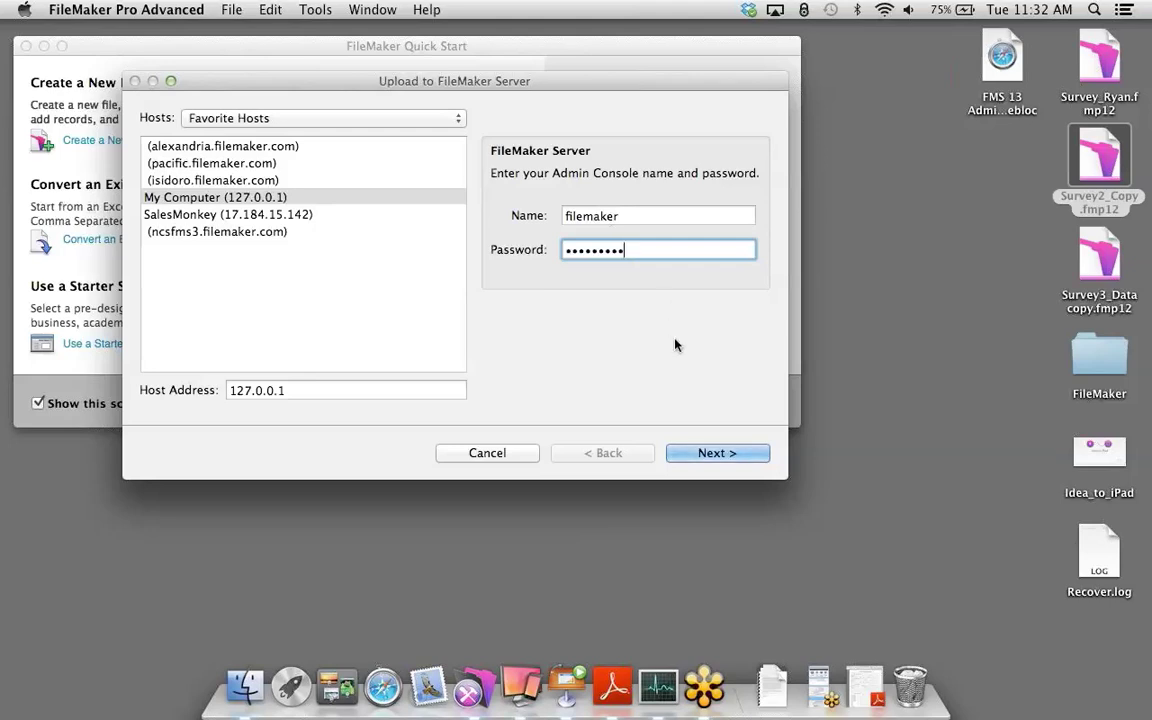
pyautogui.click(710, 455)
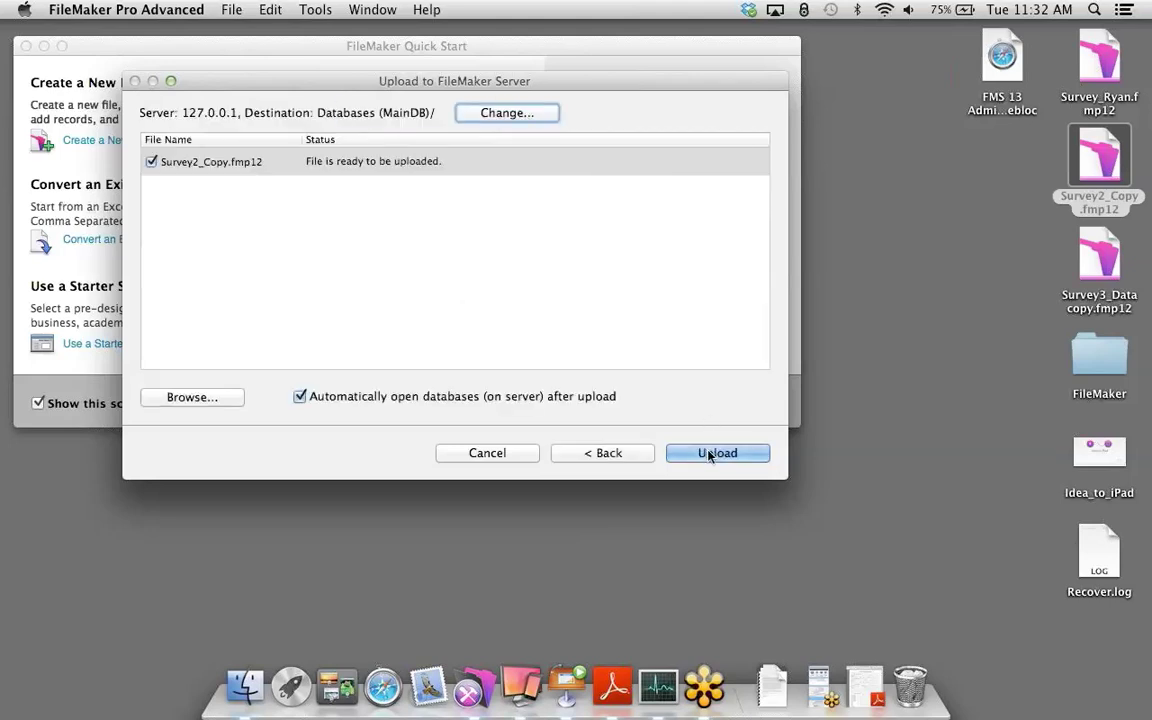
pyautogui.click(717, 453)
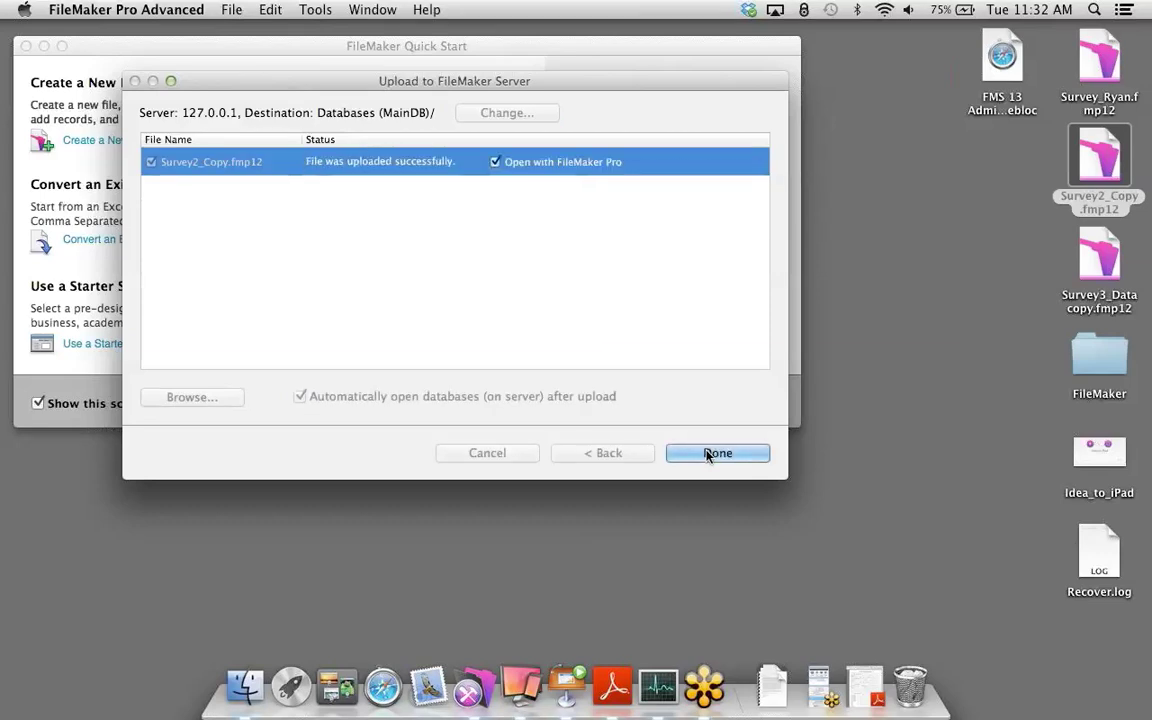
pyautogui.click(707, 455)
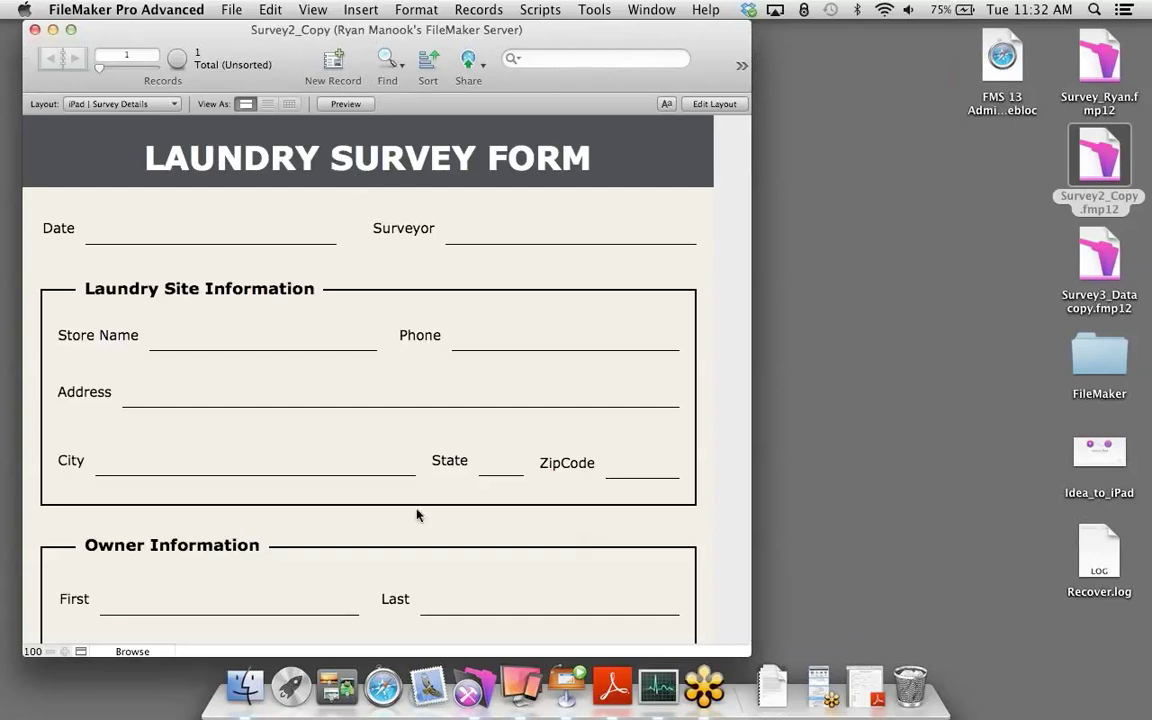
# - Bring the Reflector iPad mirror forward from the Dock
pyautogui.click(518, 688)
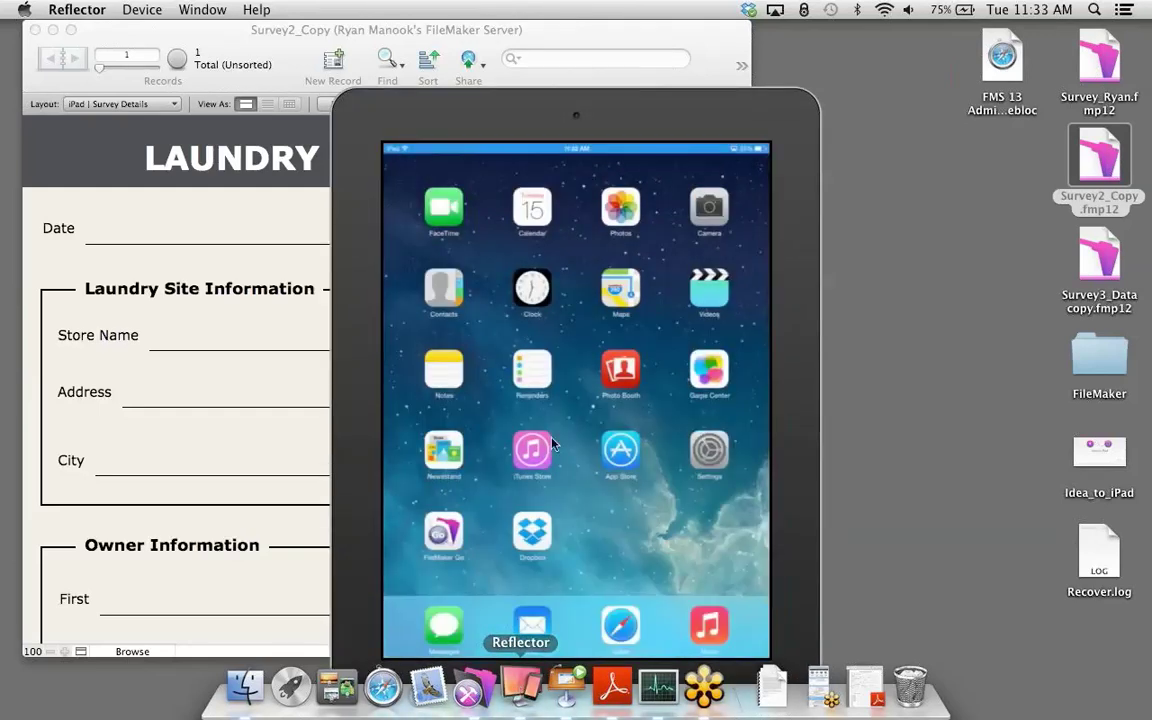
# - Move the iPad mirror aside, minimize the FileMaker survey window, and shift the mirror left
pyautogui.moveTo(519, 108); pyautogui.dragTo(741, 54)
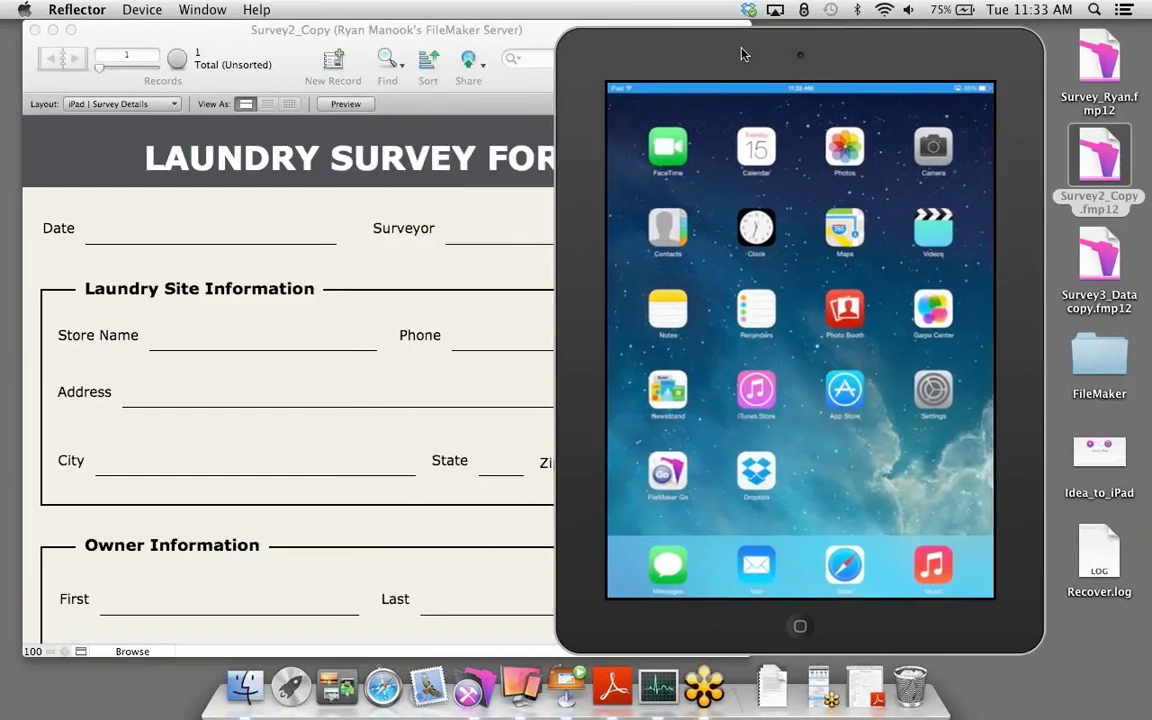
pyautogui.click(53, 28)
pyautogui.click(53, 28)
pyautogui.moveTo(625, 61); pyautogui.dragTo(527, 62)
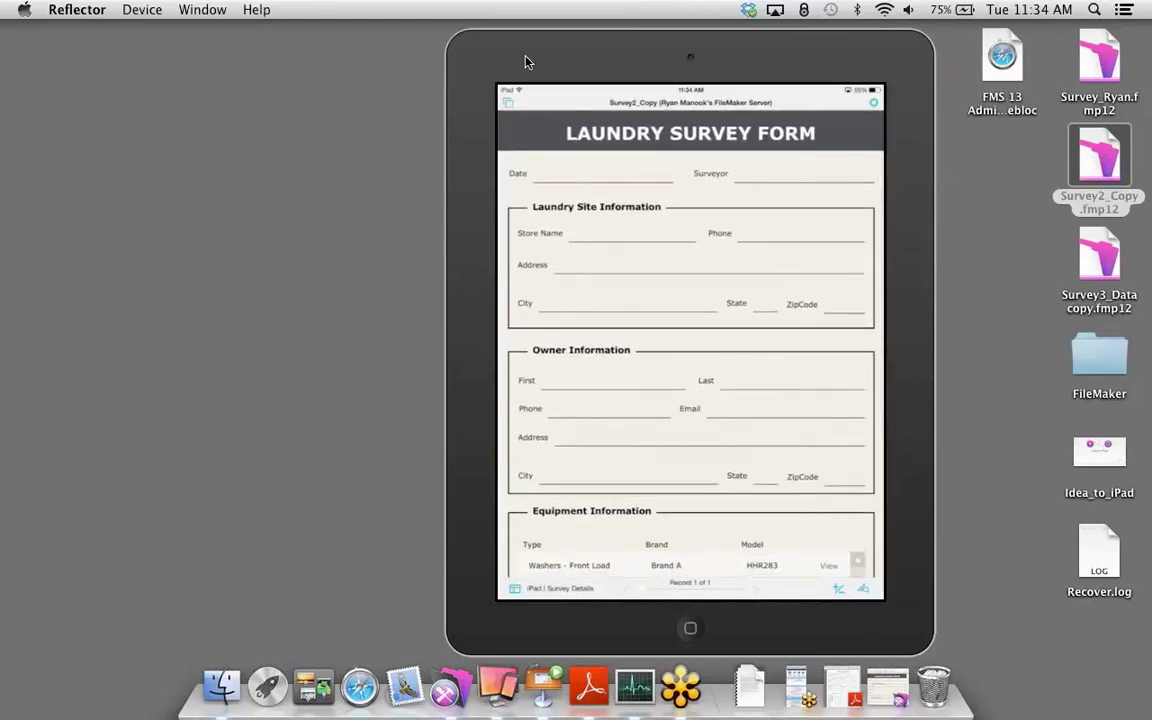
# - Restore the paper survey form PDF, place the iPad mirror beside it, then close the PDF
pyautogui.click(842, 686)
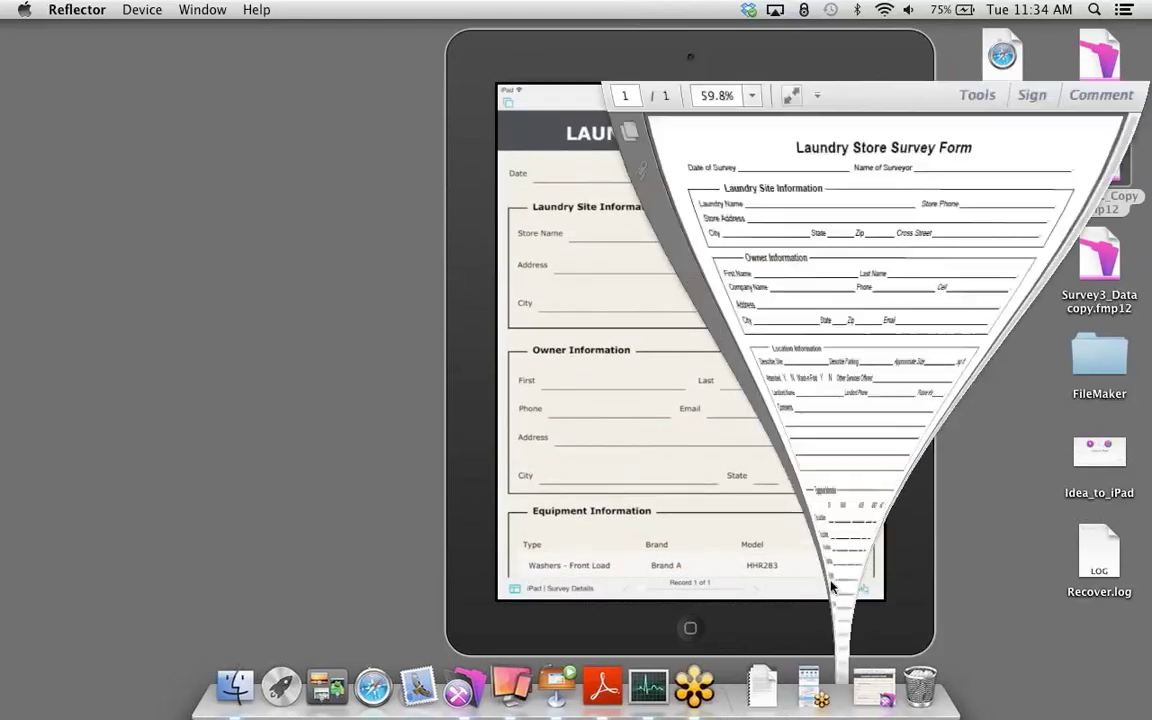
pyautogui.moveTo(530, 58); pyautogui.dragTo(182, 52)
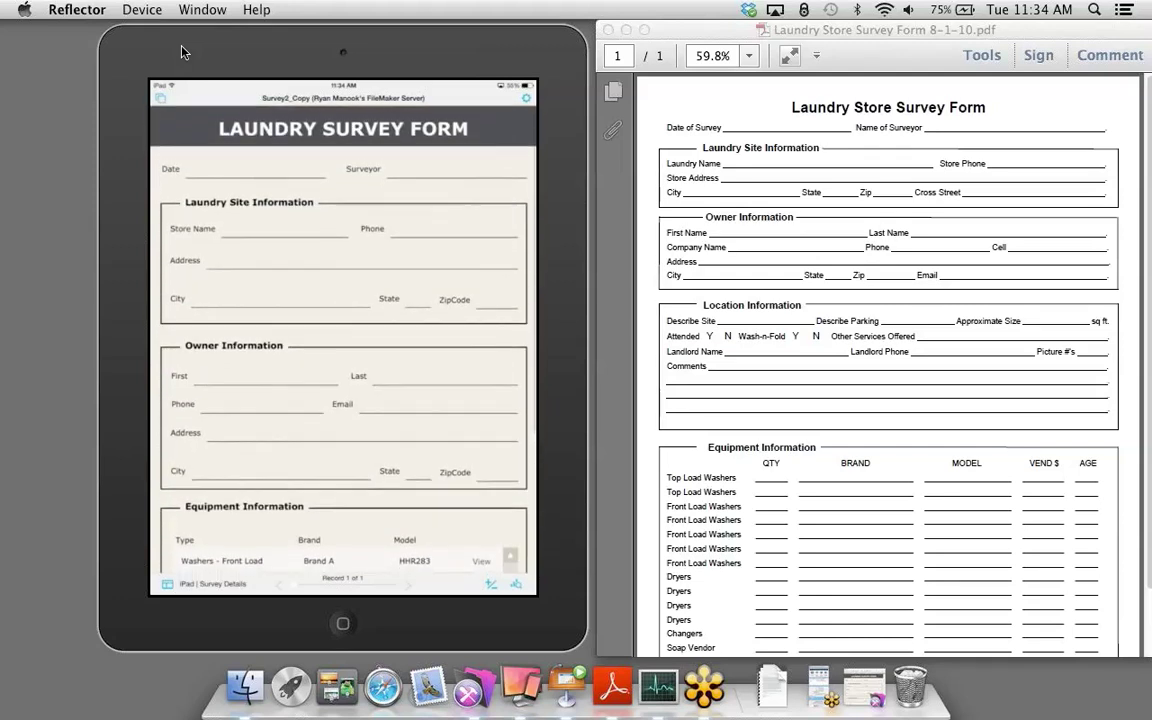
pyautogui.click(609, 30)
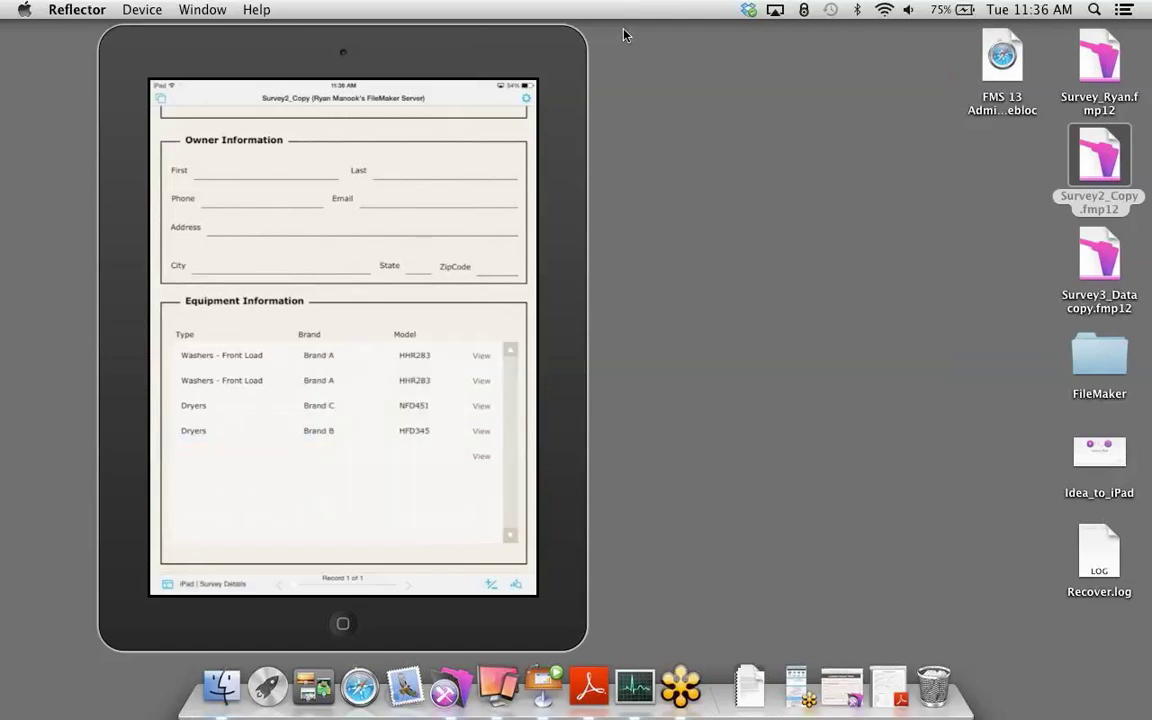
# - Switch to the Keynote slideshow showing the Idea to iPad slide
pyautogui.click(543, 686)
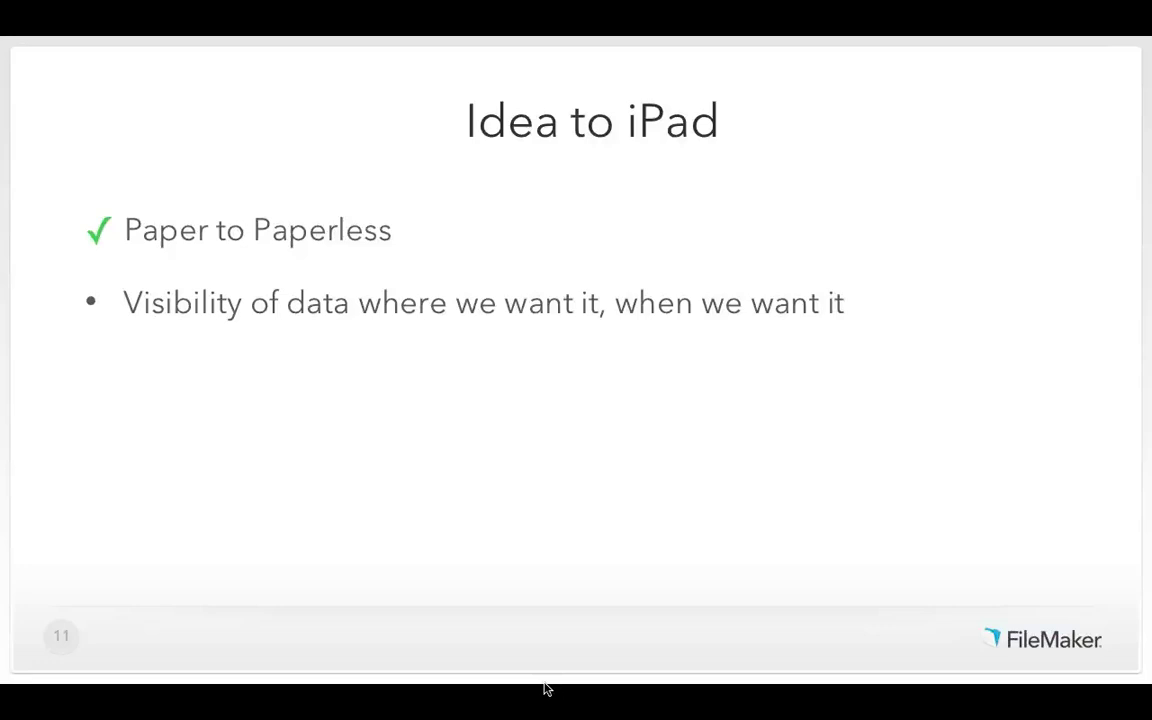
# - Advance to slide 12 with the Aggregate information point, then leave the slideshow
pyautogui.press('Right')
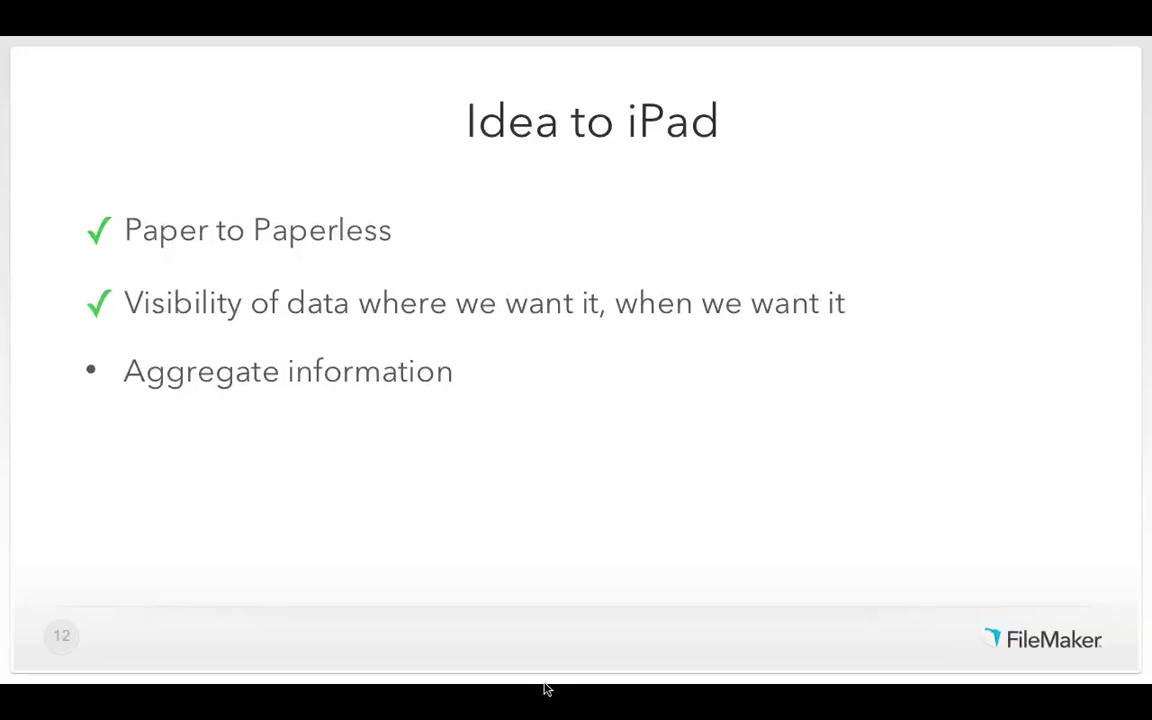
pyautogui.press('super+Tab')
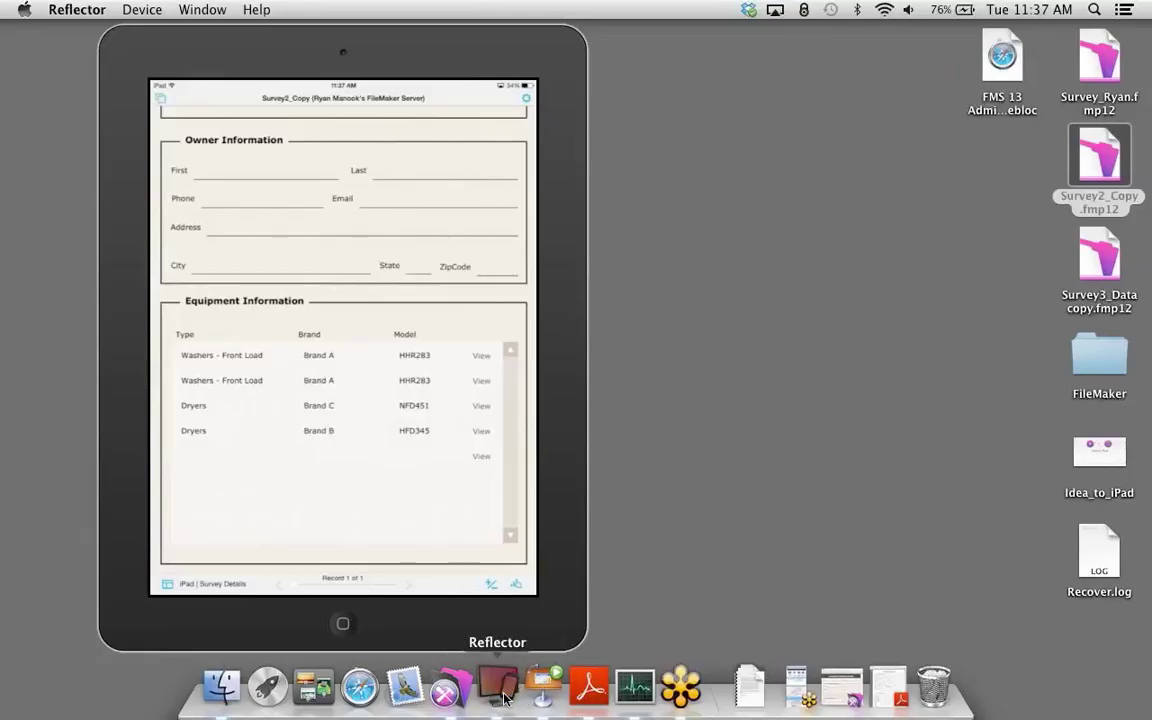
# - Hide Reflector from its Dock menu and close the hosted Survey2_Copy window in FileMaker
pyautogui.rightClick(503, 697)
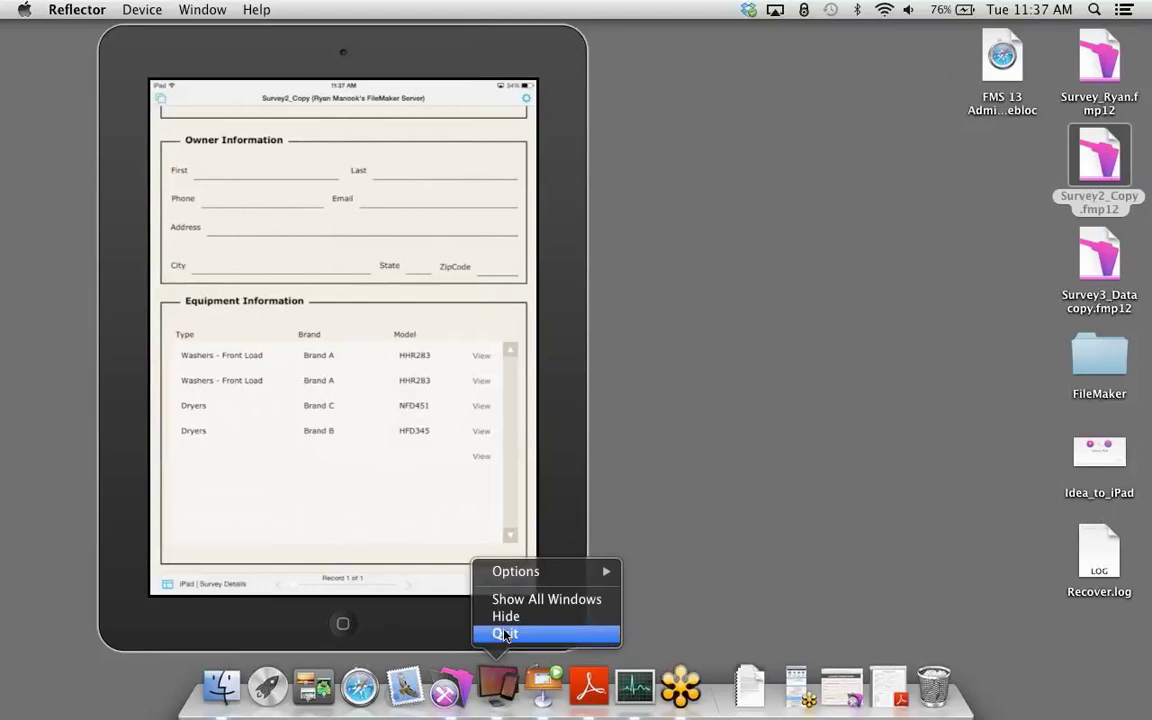
pyautogui.click(505, 617)
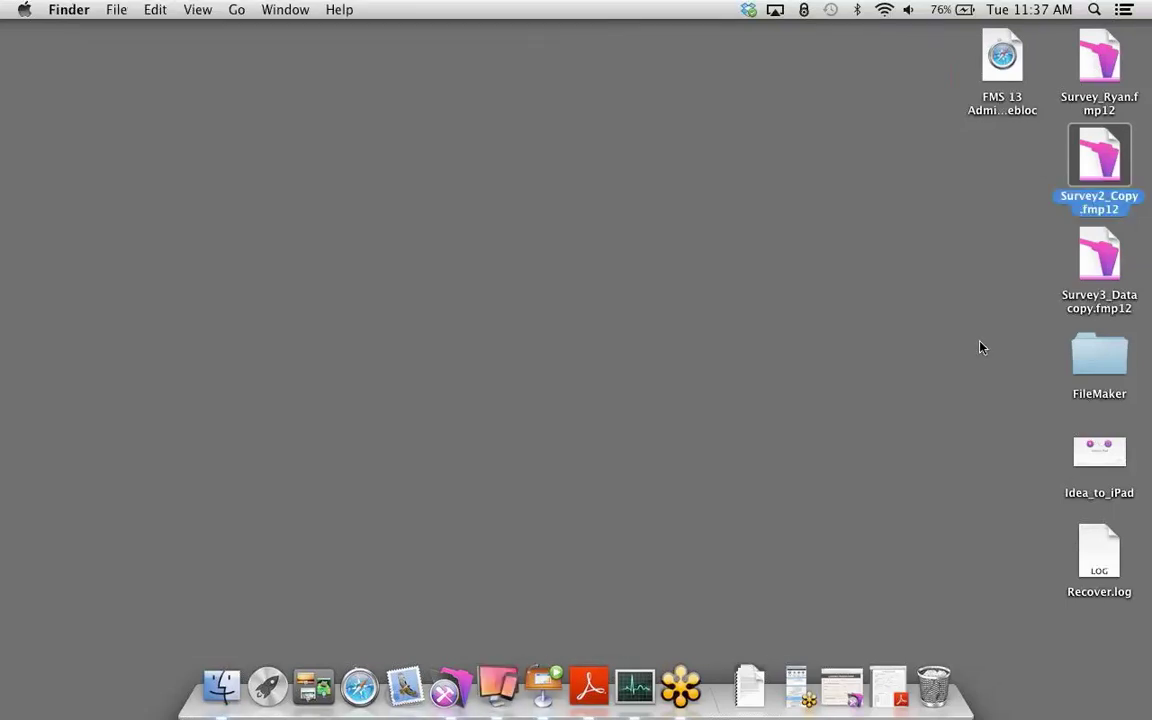
pyautogui.click(452, 688)
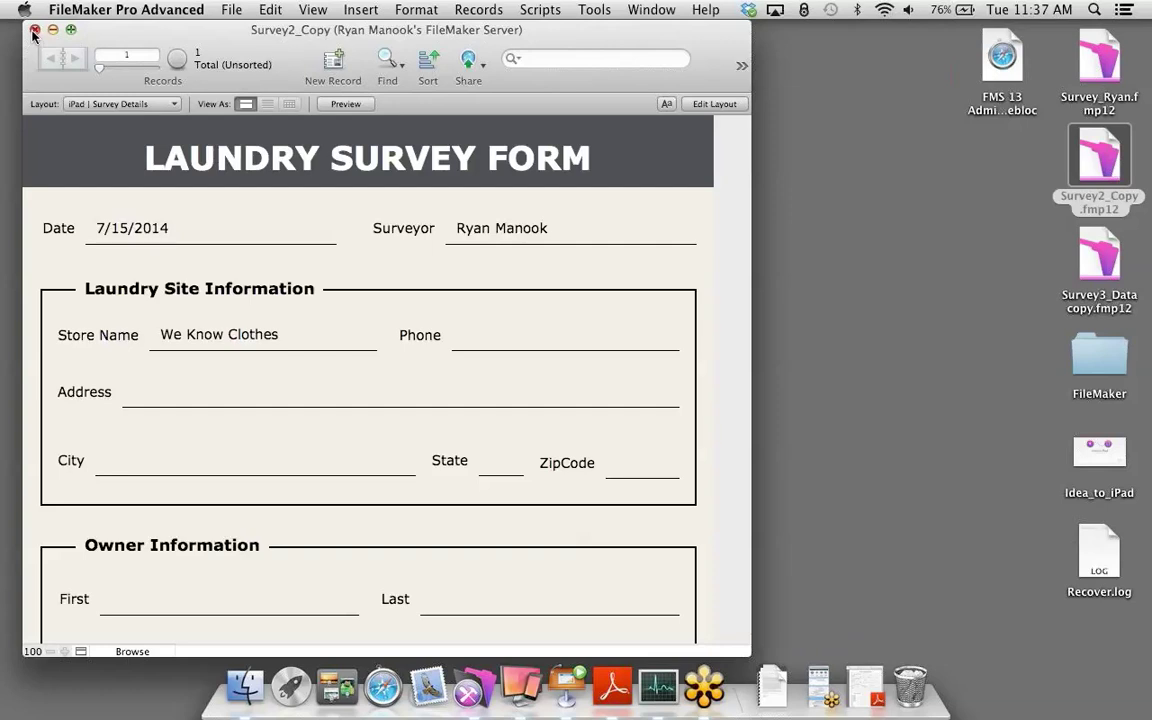
pyautogui.click(34, 31)
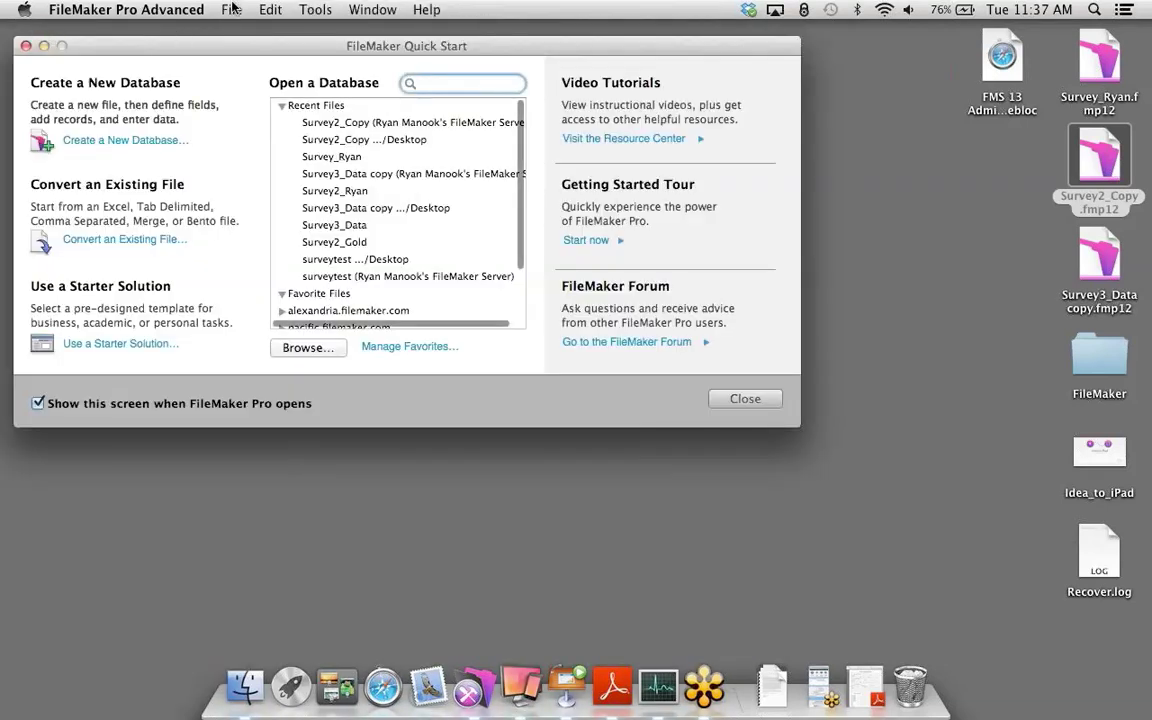
# - Open the hosted Survey3_Data copy database from the local FileMaker Server
pyautogui.click(231, 9)
pyautogui.click(251, 92)
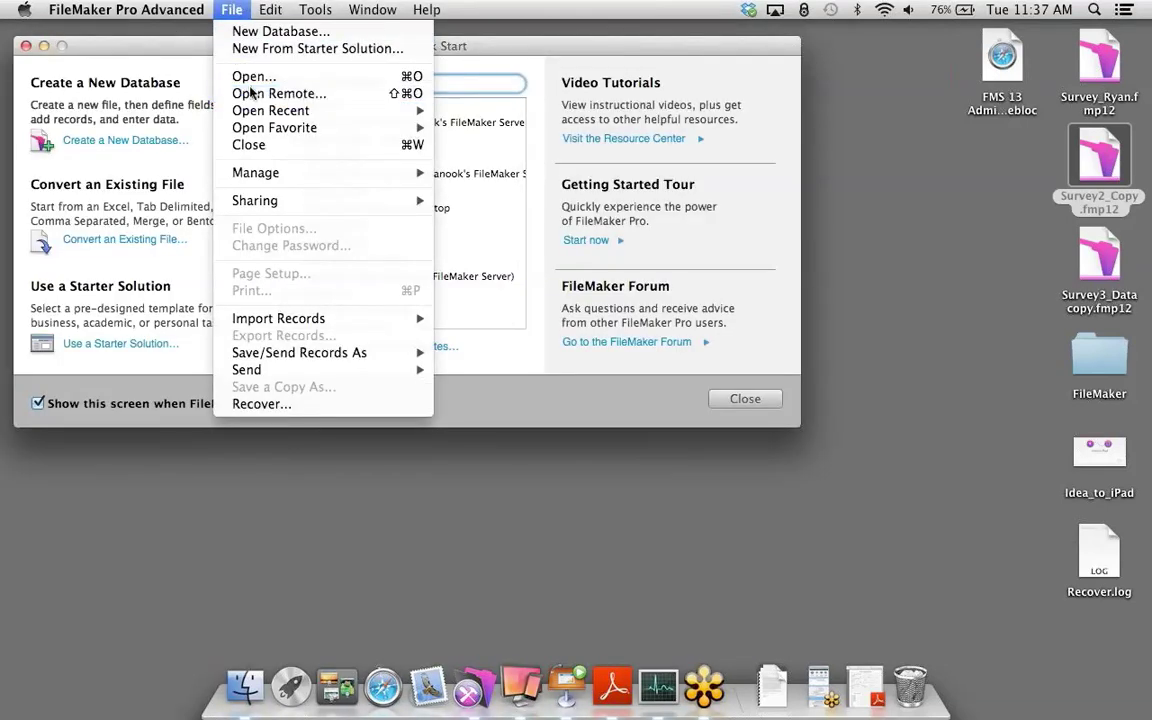
pyautogui.click(377, 232)
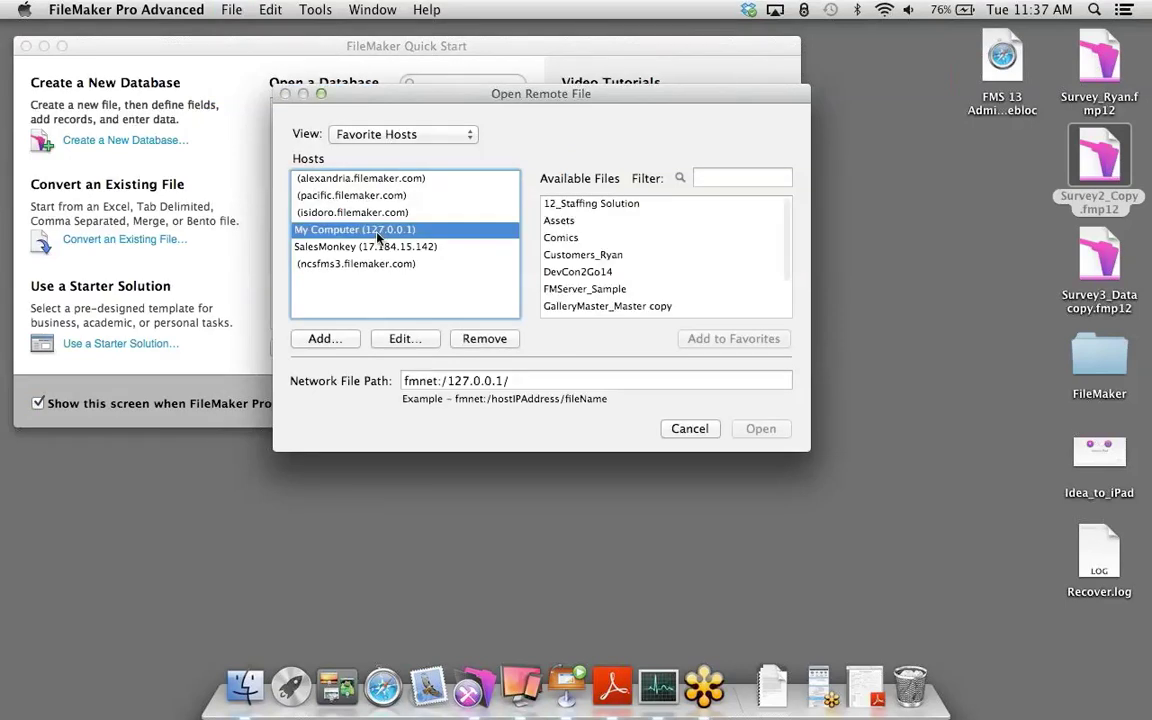
pyautogui.scroll(-3, 580, 280)
pyautogui.click(576, 308)
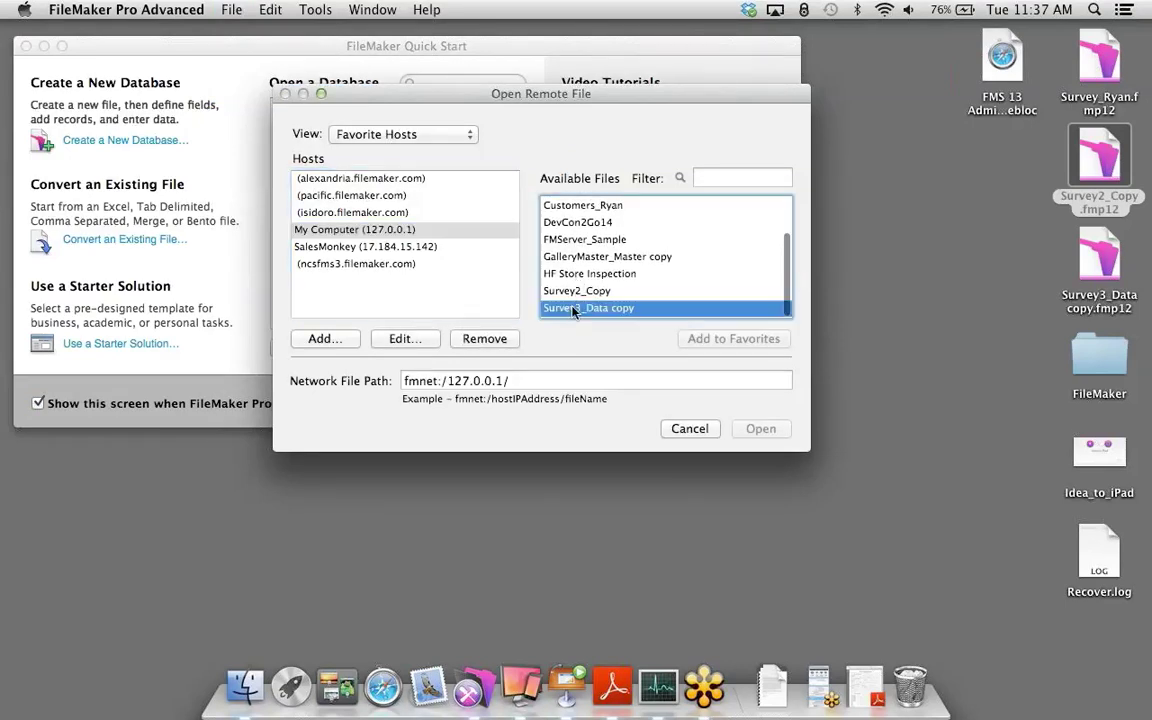
pyautogui.click(758, 429)
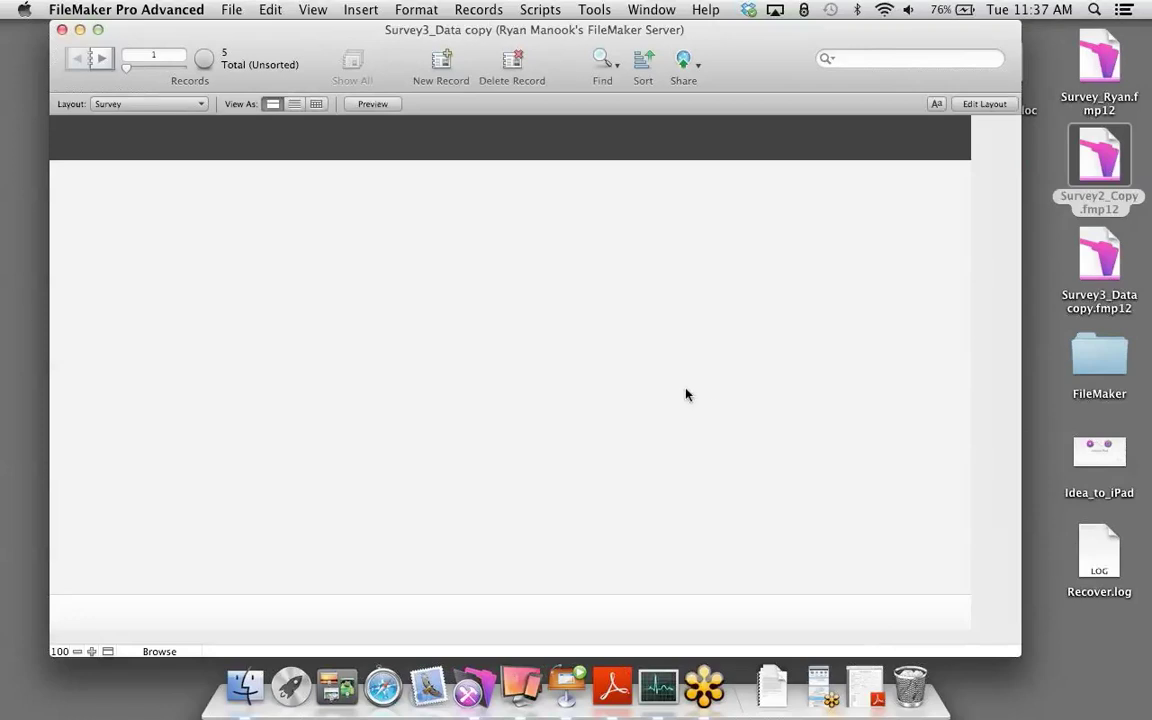
# - Switch to the iPad | Survey Details layout and scroll through the form
pyautogui.click(150, 104)
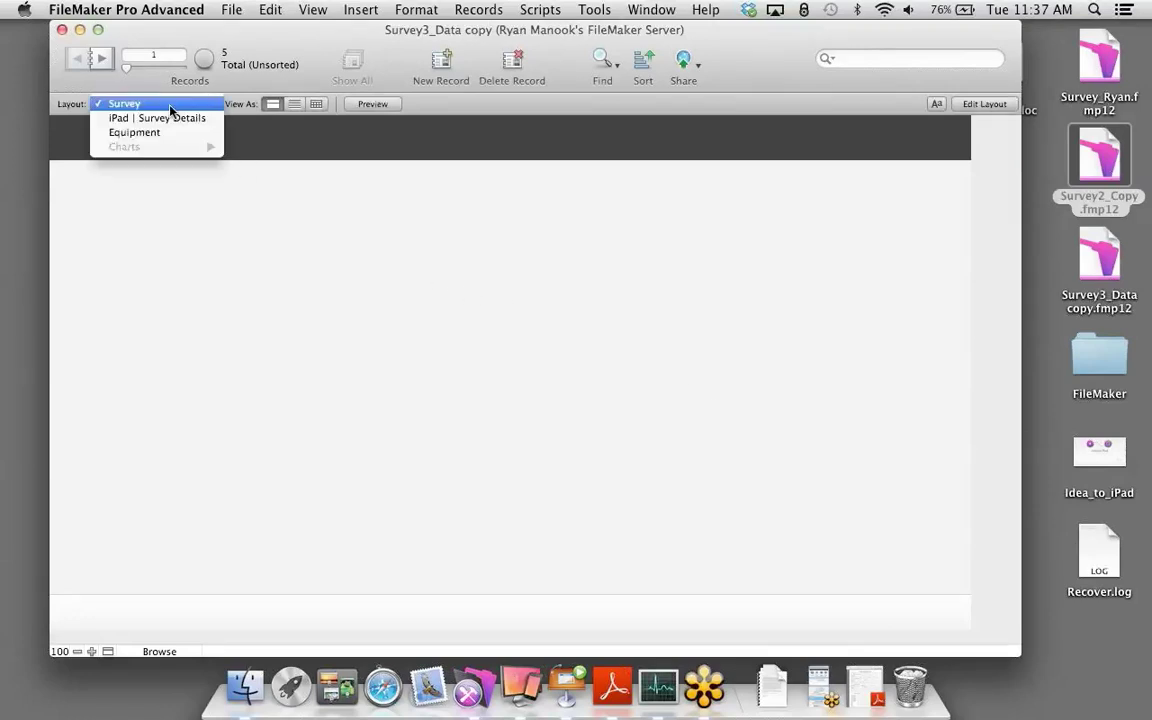
pyautogui.click(166, 121)
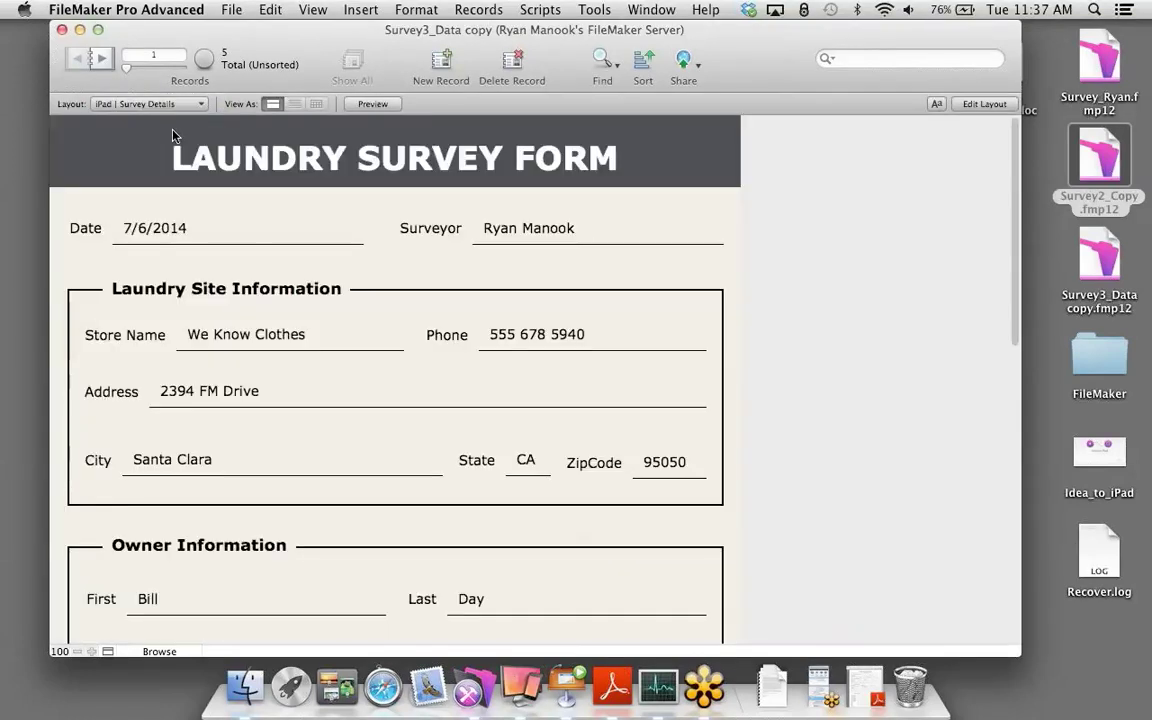
pyautogui.scroll(-5, 170, 222)
pyautogui.scroll(-5, 170, 221)
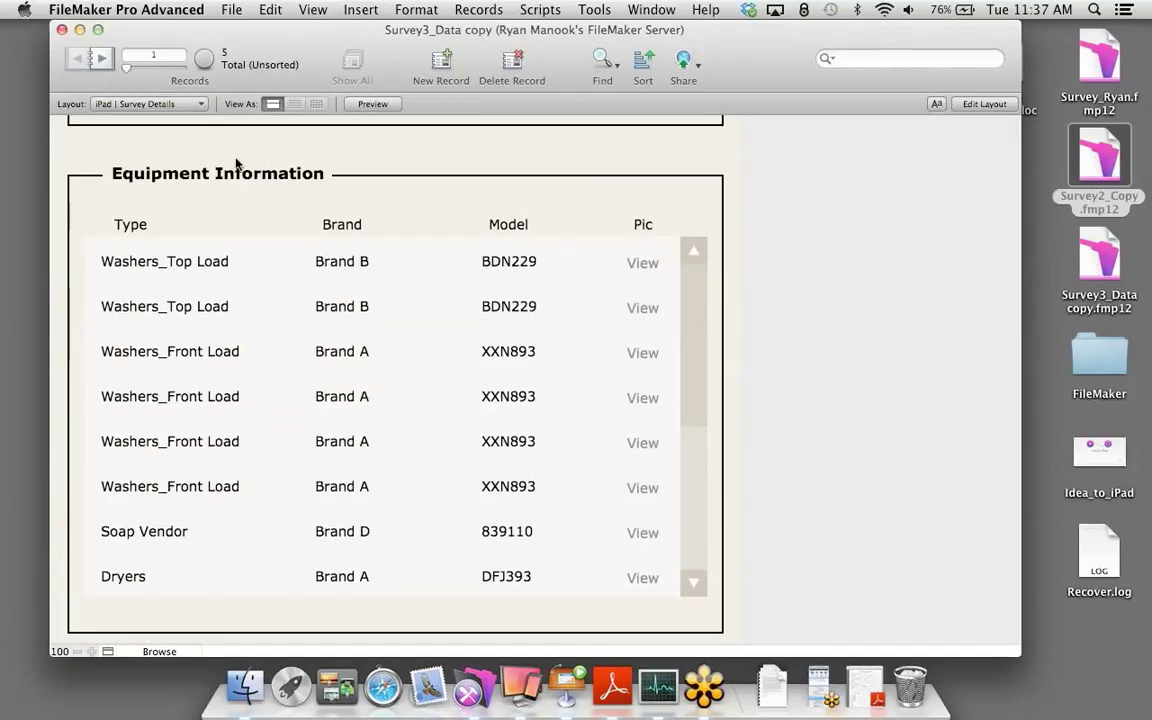
pyautogui.scroll(4, 237, 160)
pyautogui.scroll(3, 235, 162)
# - Step forward through survey records 3, 4 and 5
pyautogui.click(103, 60)
pyautogui.click(103, 60)
pyautogui.scroll(4, 86, 224)
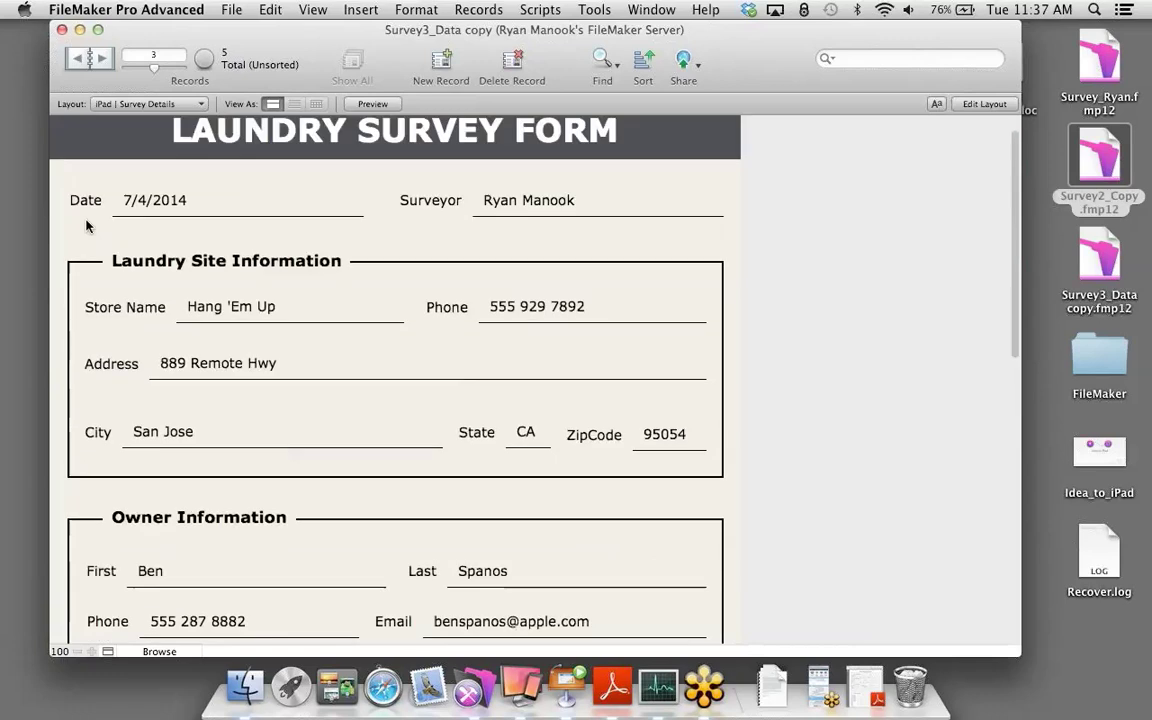
pyautogui.scroll(-6, 86, 224)
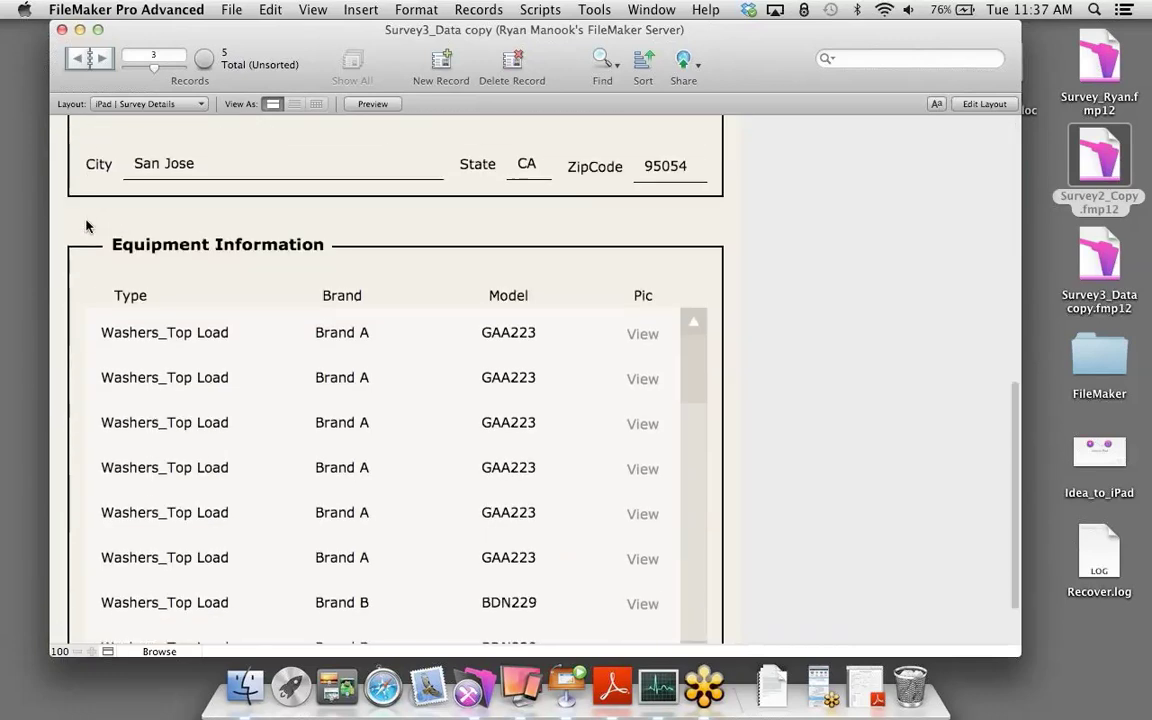
pyautogui.click(103, 60)
pyautogui.click(96, 58)
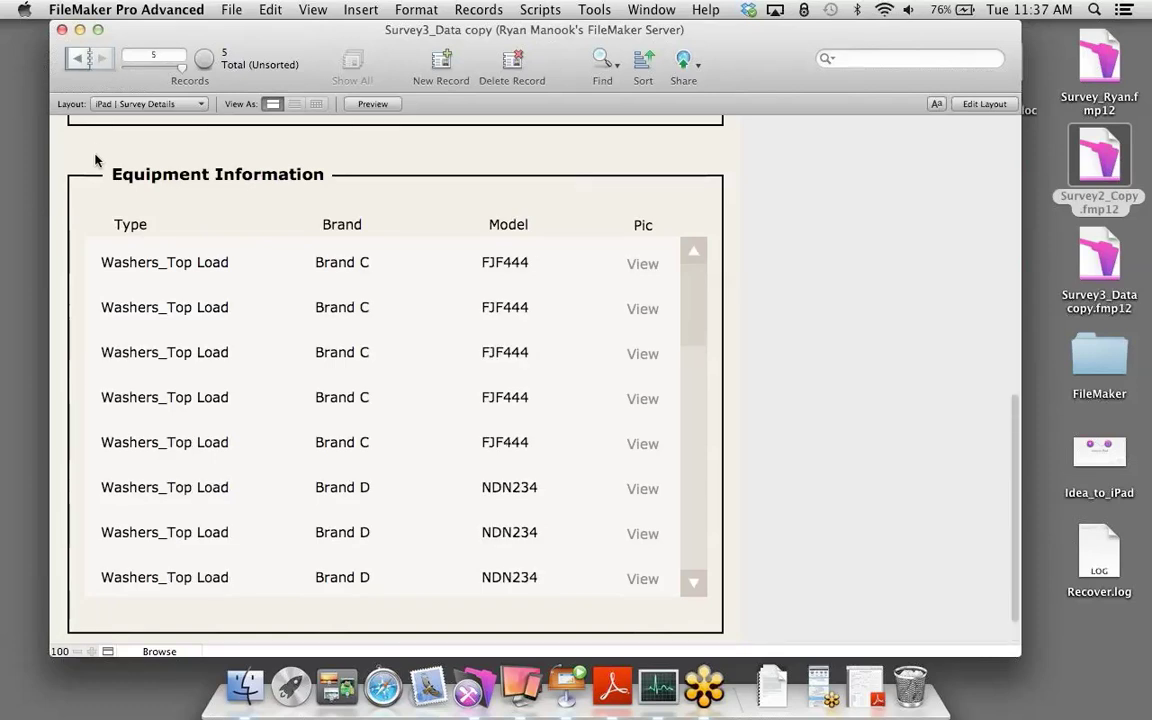
pyautogui.scroll(1, 98, 159)
# - Return to survey record 3, scroll to the top, and open the Layout pop-up menu
pyautogui.click(71, 59)
pyautogui.click(80, 68)
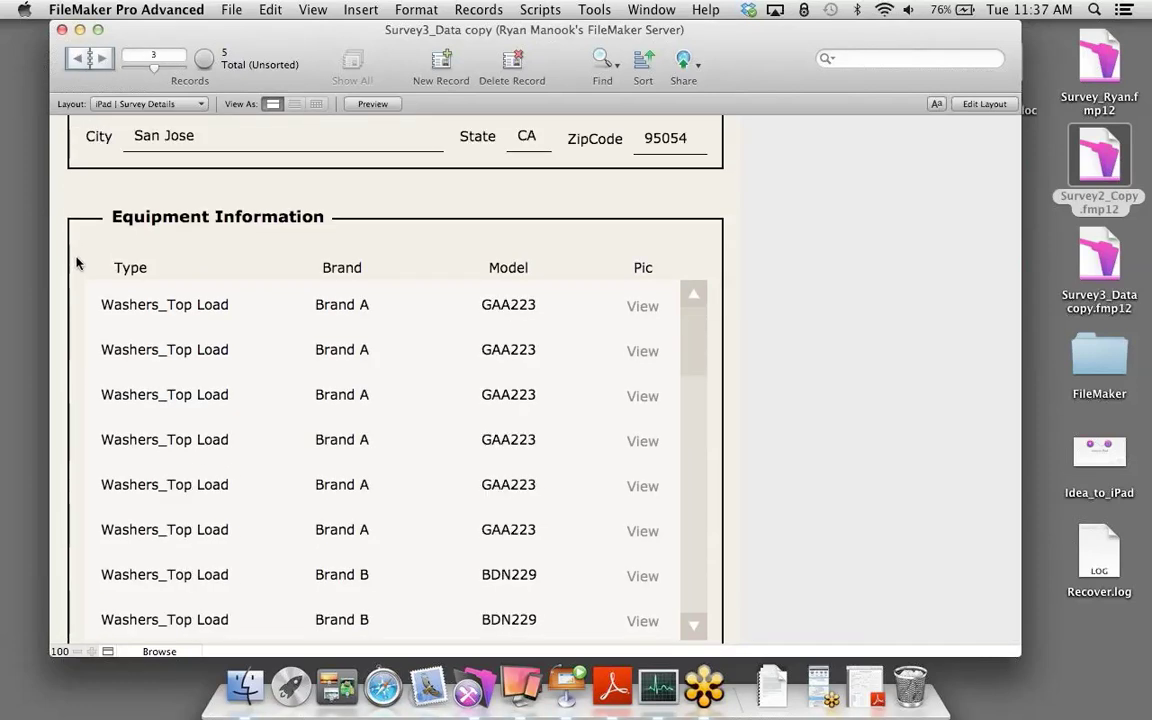
pyautogui.scroll(1, 78, 248)
pyautogui.scroll(10, 79, 247)
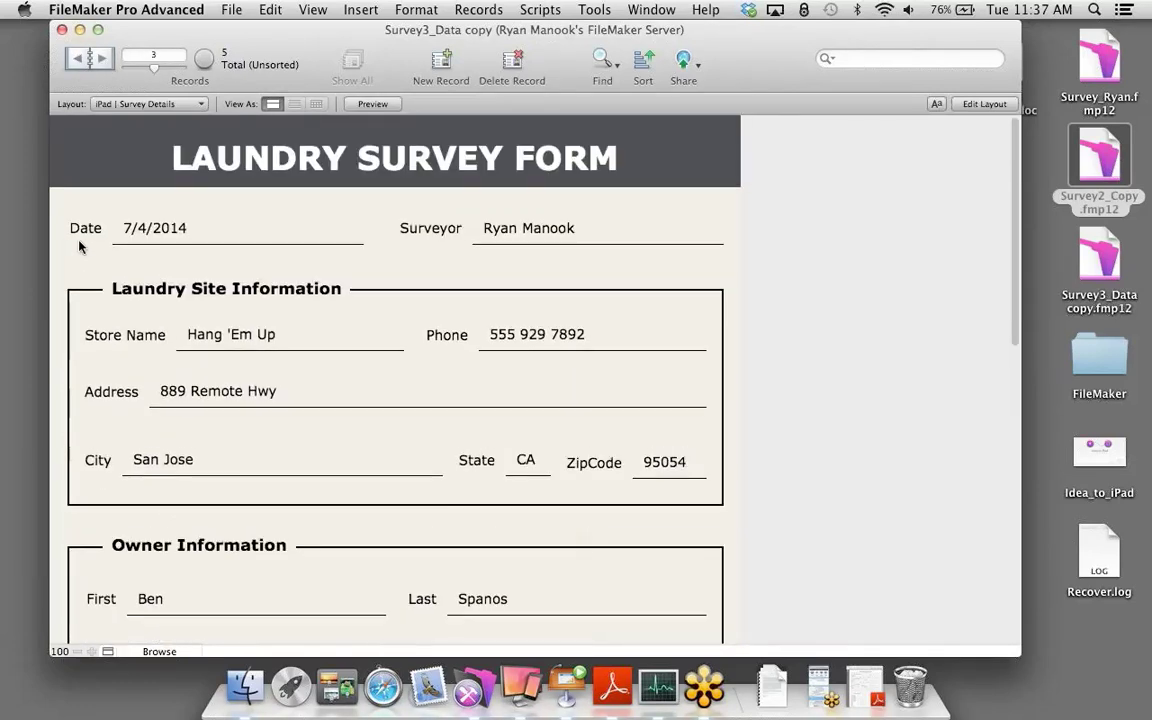
pyautogui.scroll(-1, 79, 247)
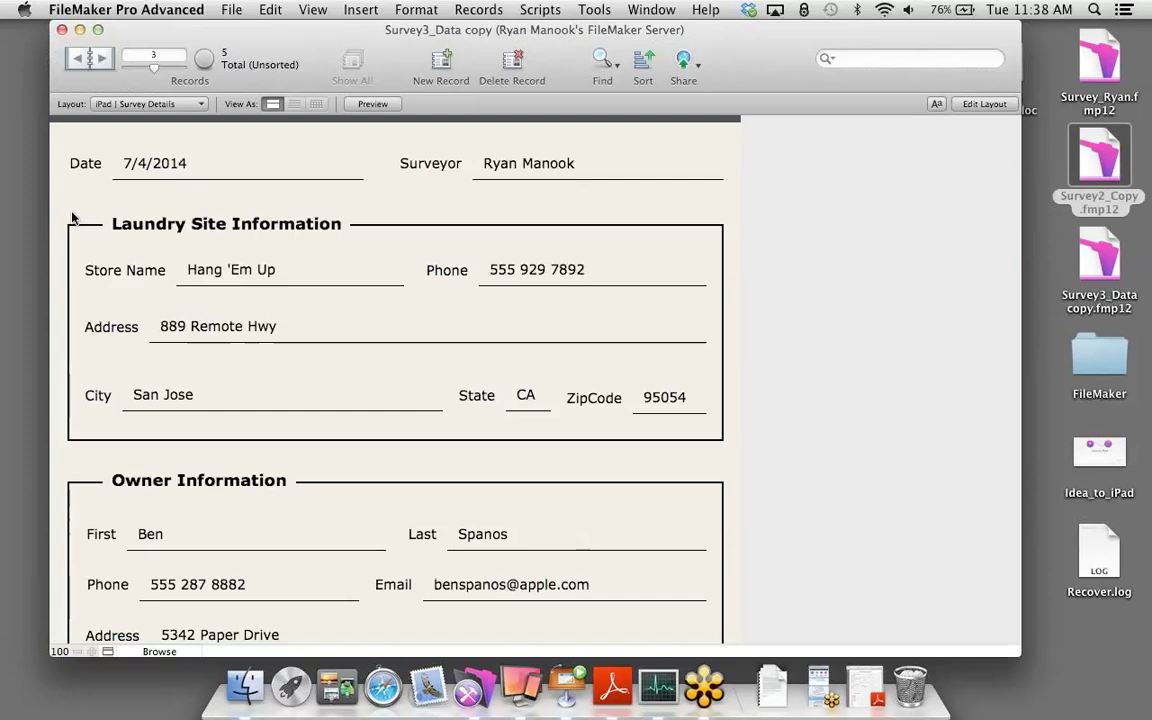
pyautogui.click(130, 101)
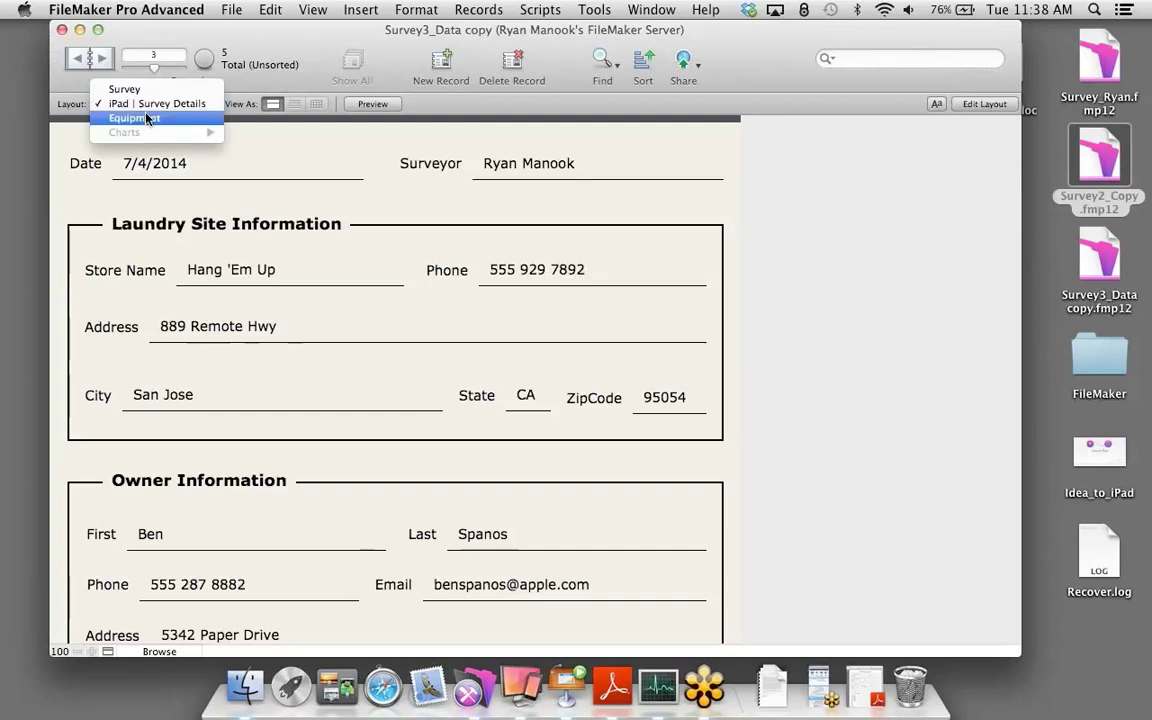
# - Switch to the Equipment table layout, scroll the 134 records, and open the Brand column options
pyautogui.click(147, 119)
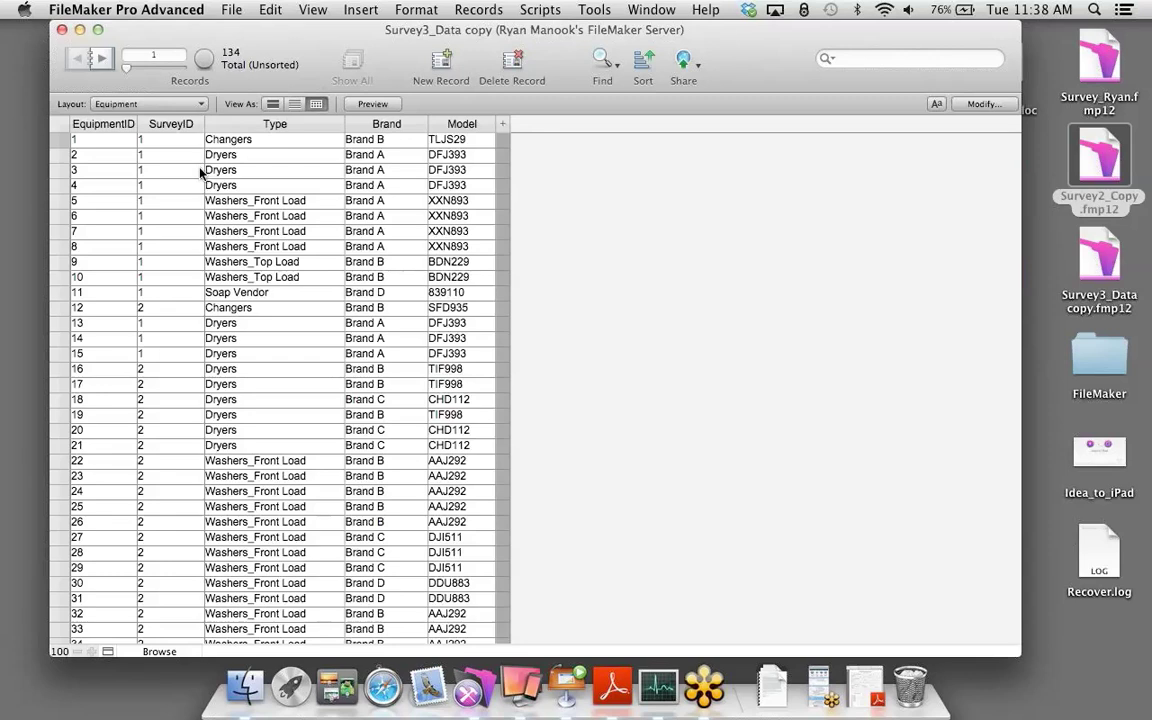
pyautogui.scroll(-5, 250, 198)
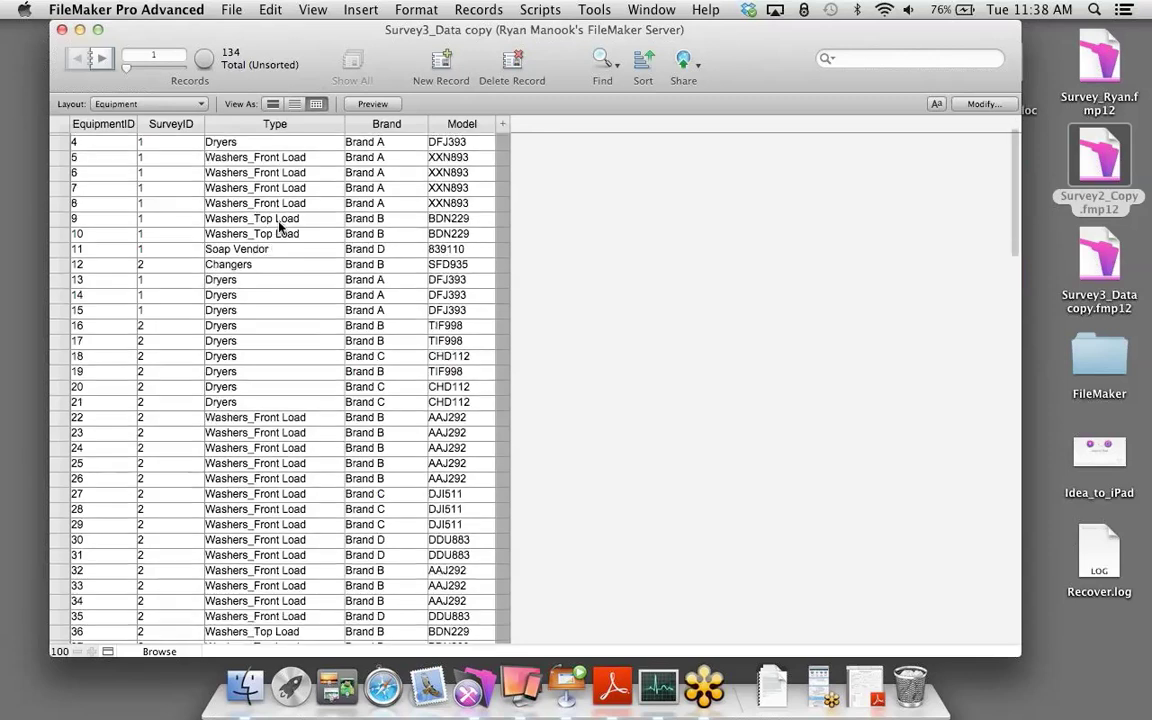
pyautogui.scroll(-15, 279, 228)
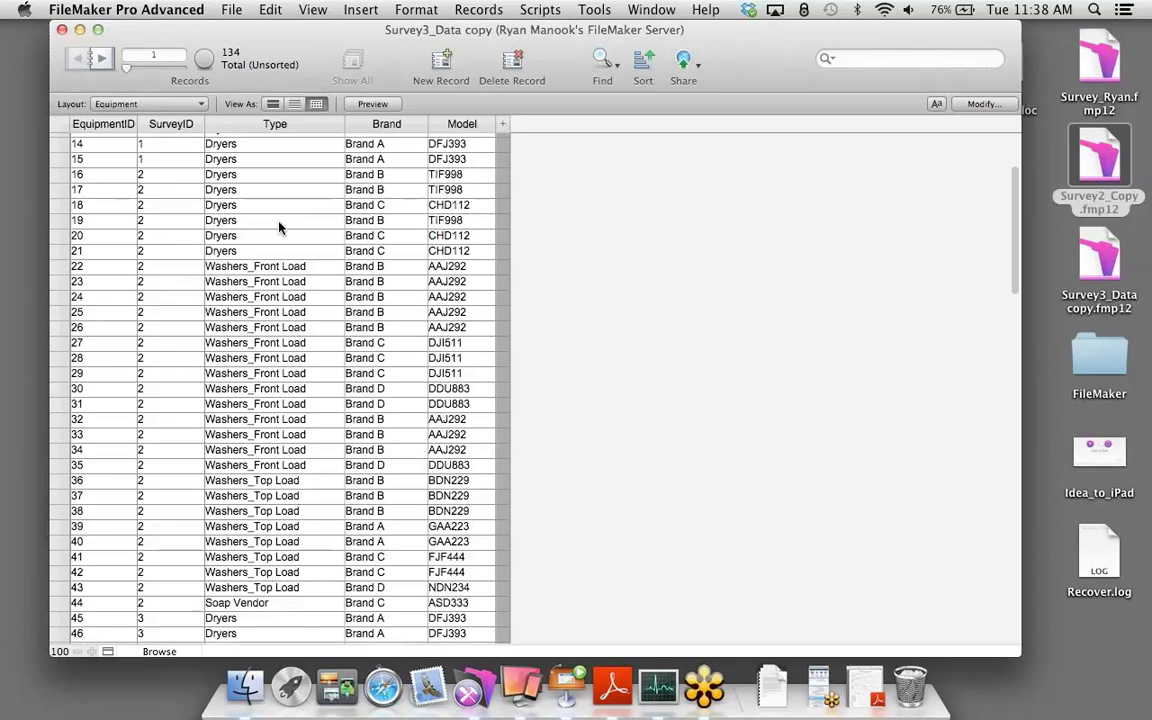
pyautogui.scroll(4, 279, 228)
pyautogui.scroll(15, 279, 228)
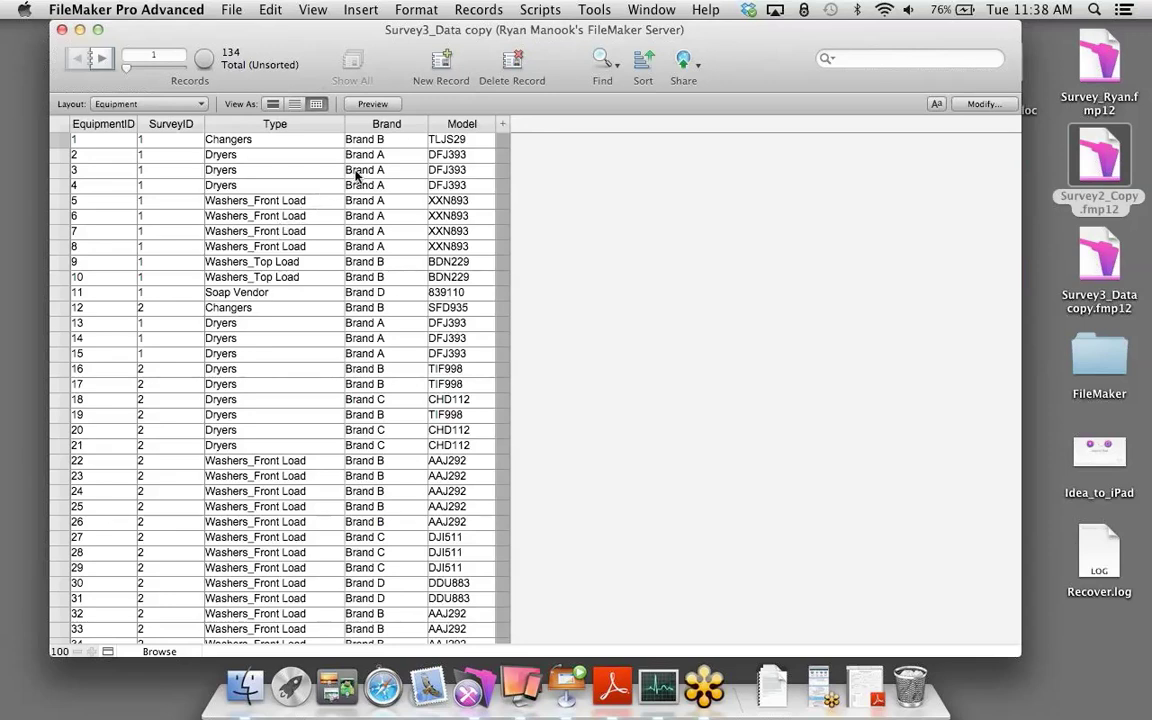
pyautogui.moveTo(421, 127)
pyautogui.click(421, 125)
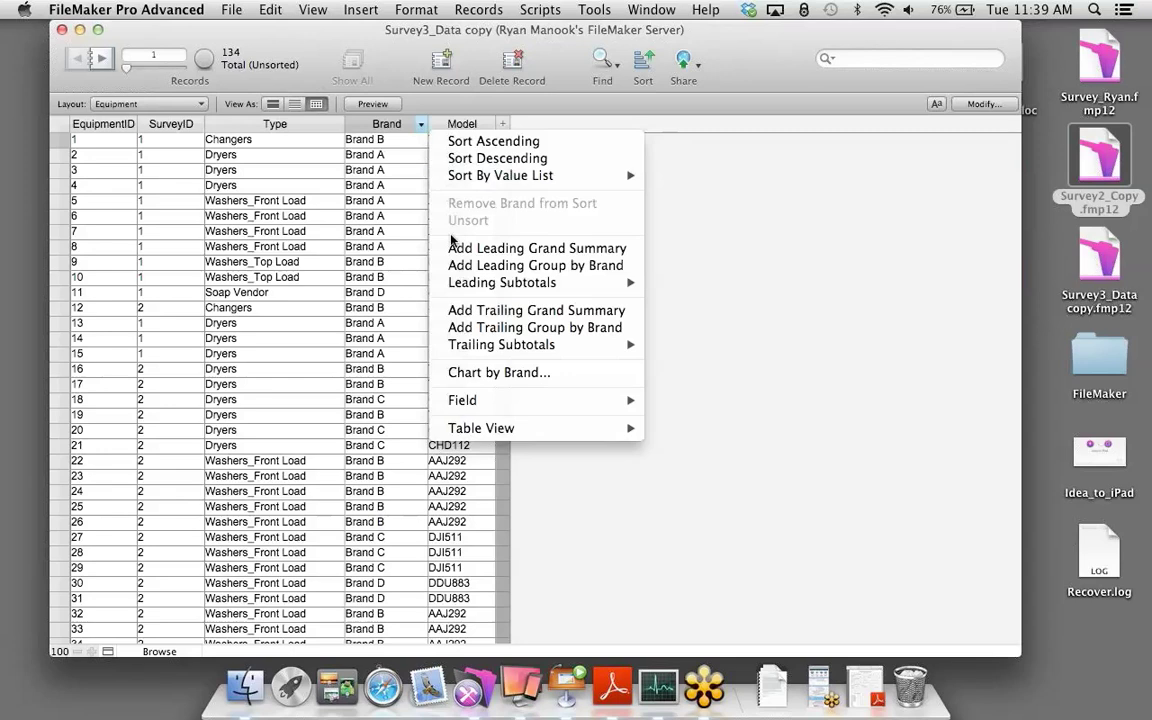
# - Add a trailing group by Brand, save it with the layout, and review the grouped rows
pyautogui.click(469, 327)
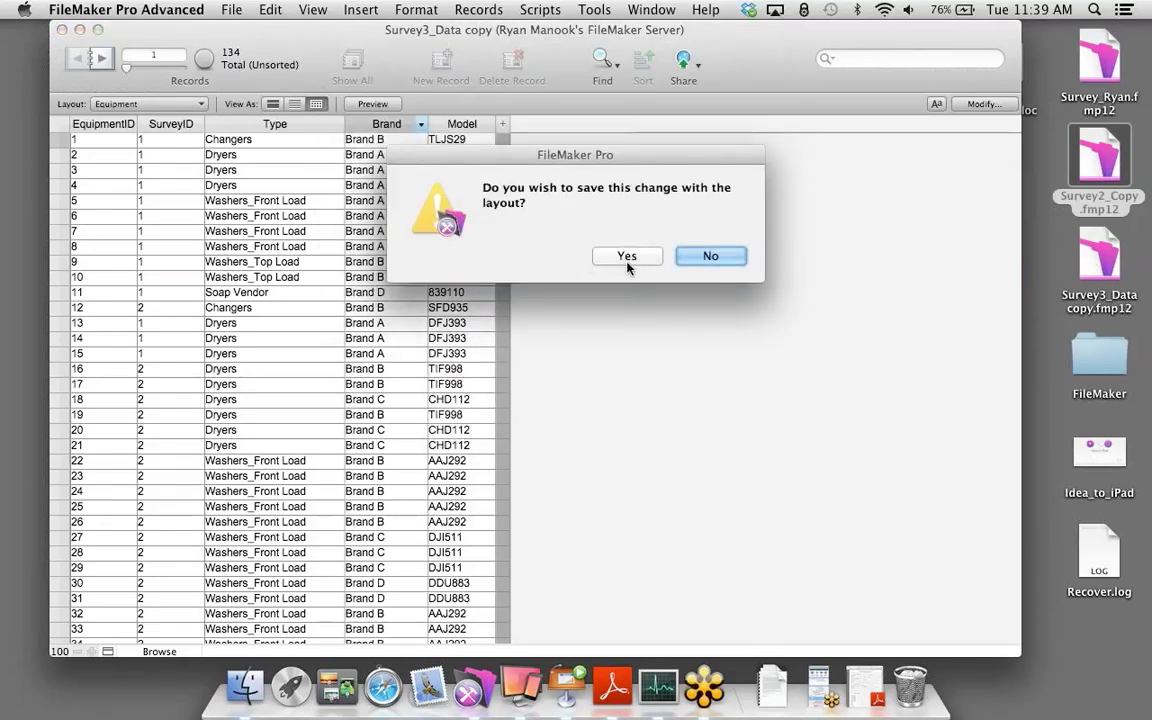
pyautogui.click(625, 261)
pyautogui.scroll(-5, 452, 362)
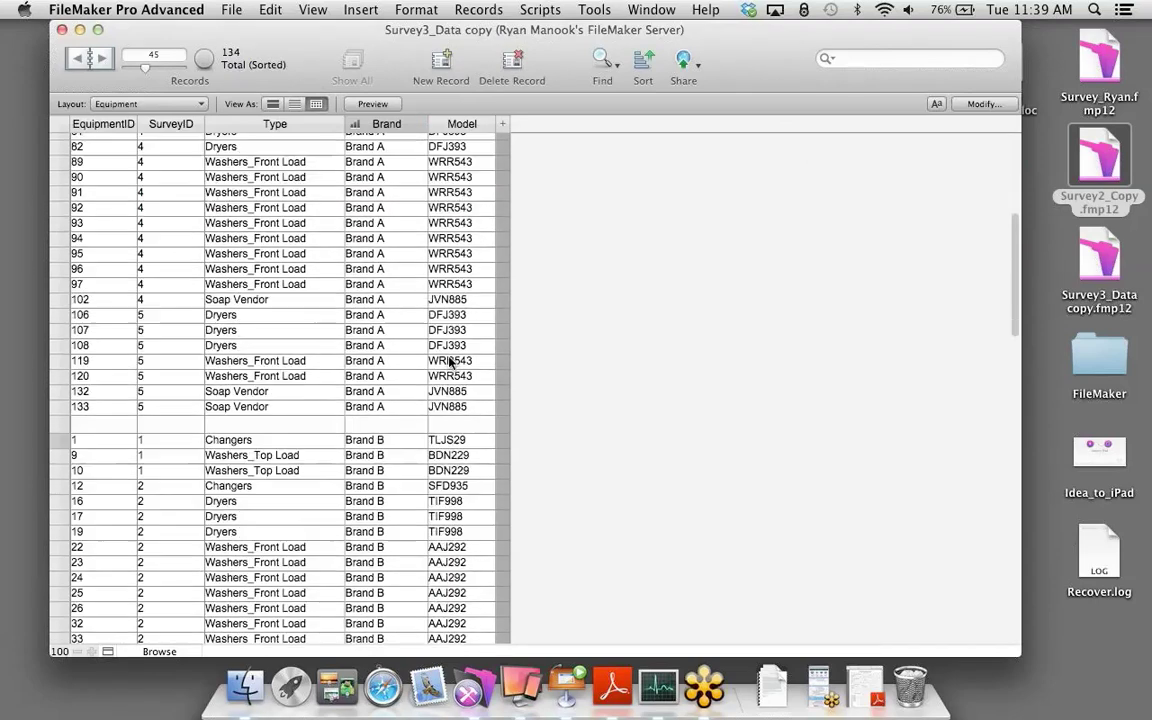
pyautogui.scroll(8, 367, 304)
pyautogui.scroll(-7, 367, 304)
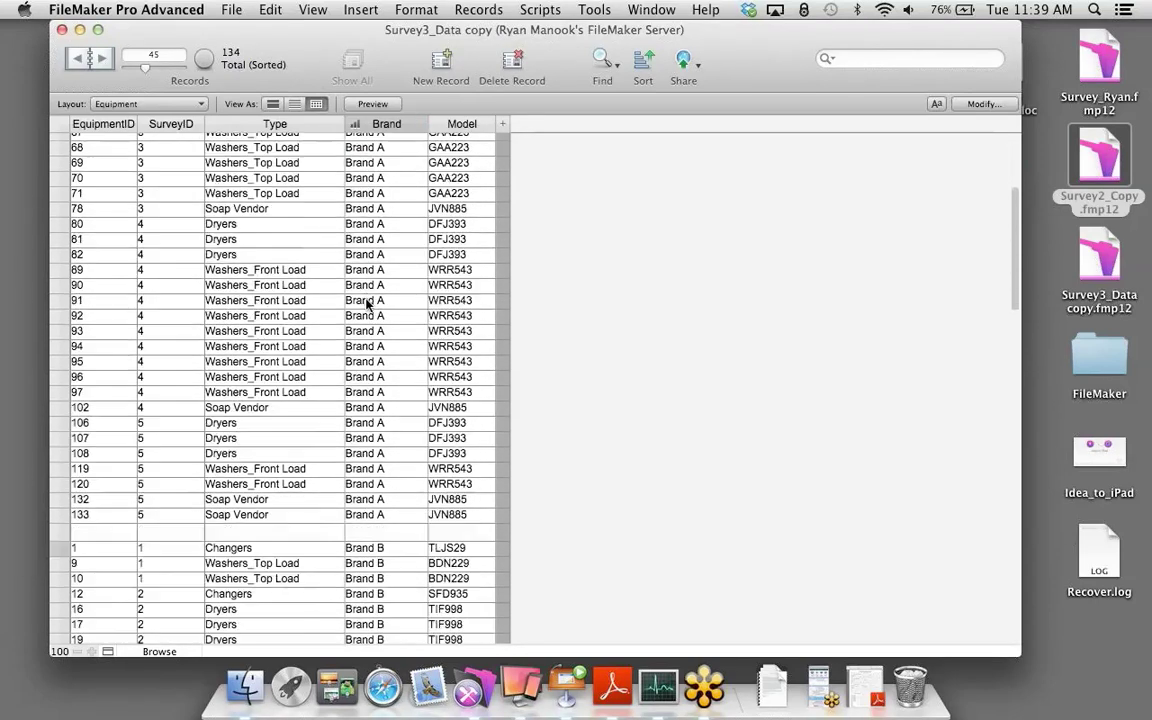
pyautogui.scroll(10, 370, 303)
pyautogui.scroll(-12, 370, 303)
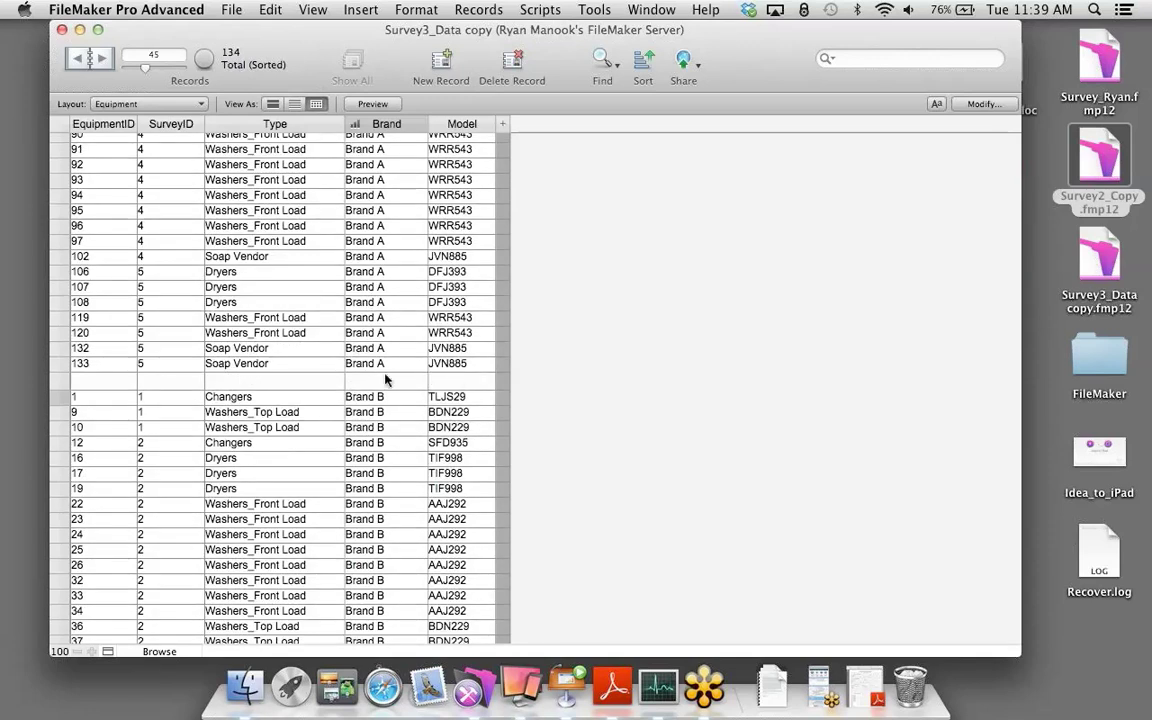
pyautogui.scroll(-12, 362, 378)
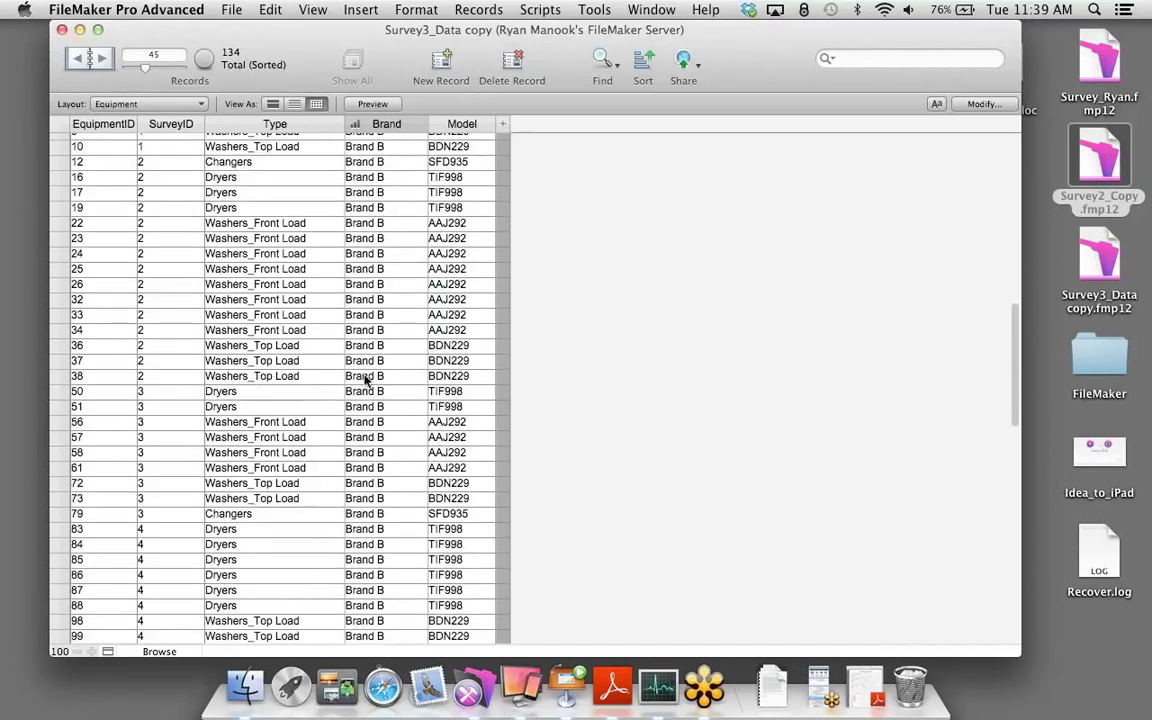
pyautogui.scroll(-15, 365, 380)
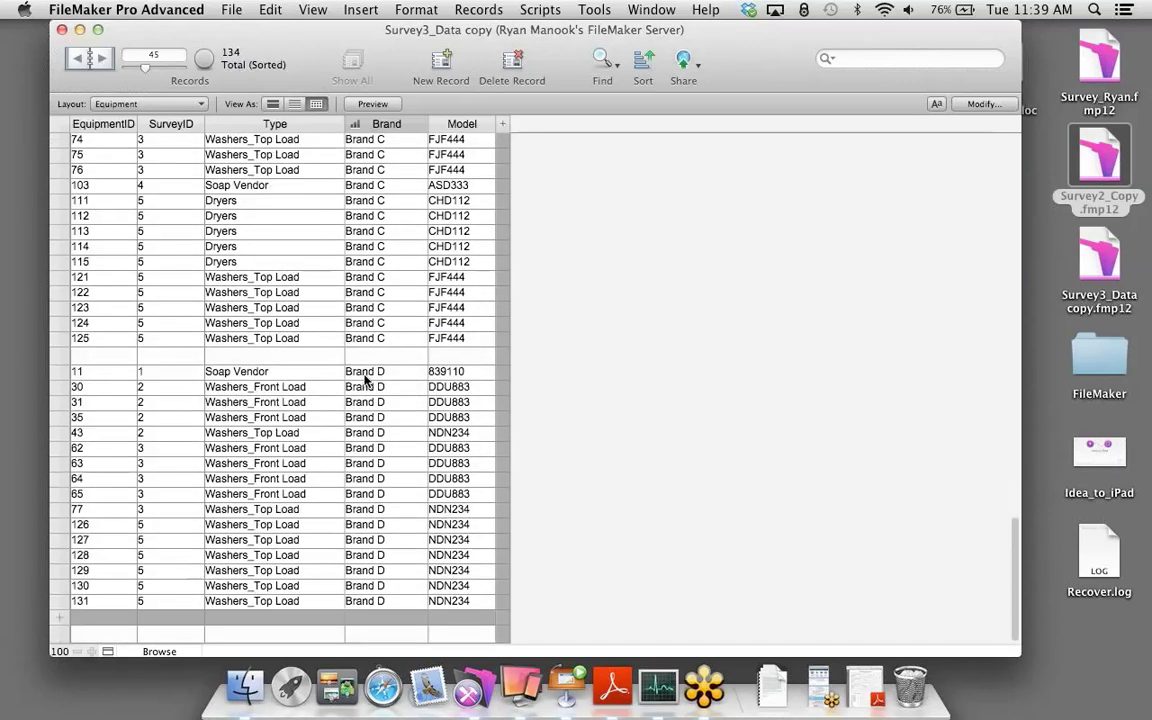
pyautogui.scroll(20, 365, 378)
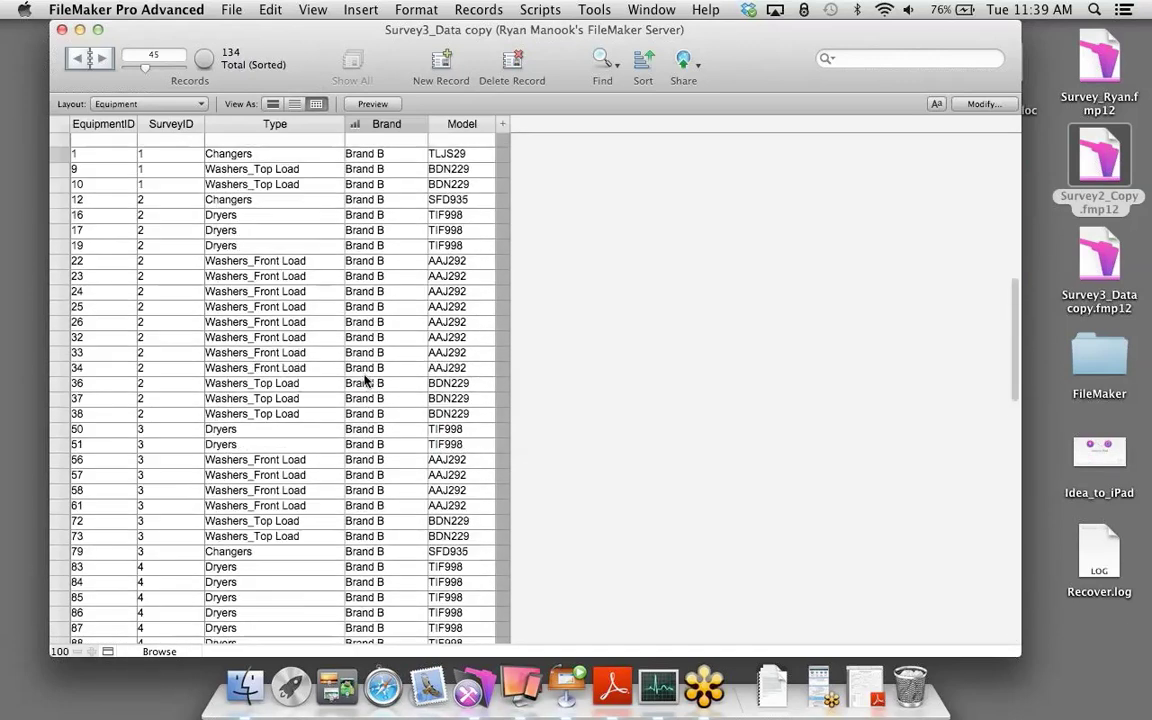
pyautogui.scroll(1, 366, 378)
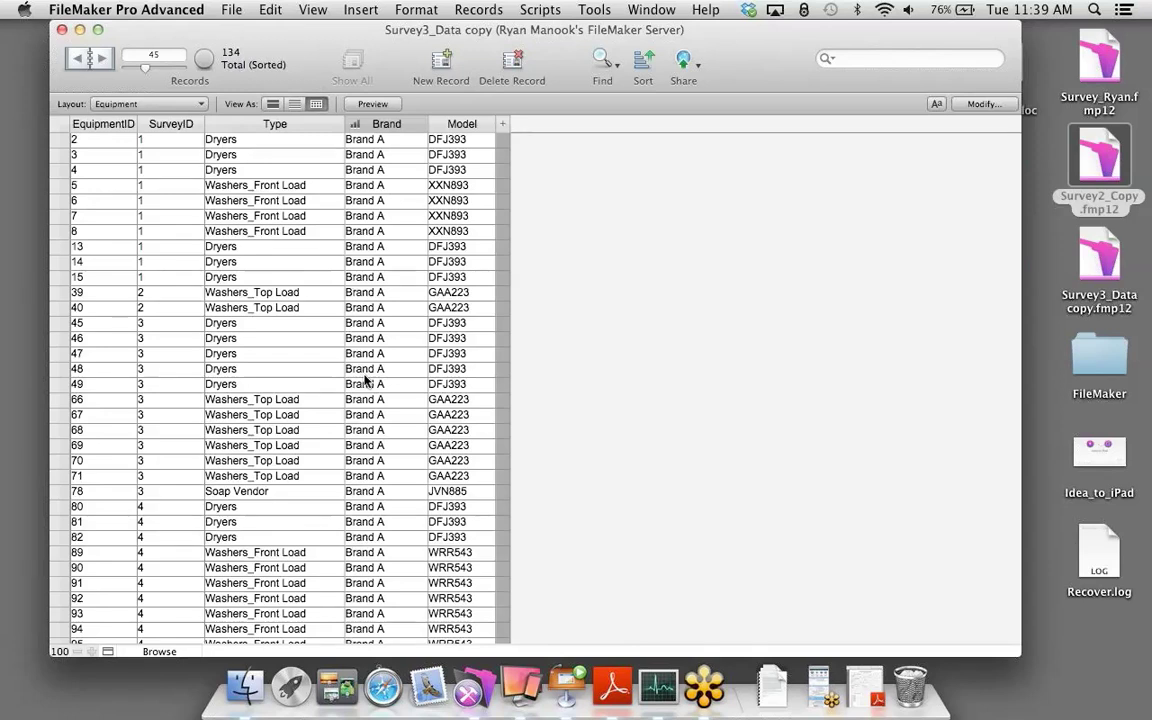
pyautogui.scroll(-10, 365, 378)
pyautogui.scroll(10, 365, 378)
# - Add a Brand Count trailing subtotal under each brand group (A 44, B 45, C 29, D 16)
pyautogui.click(421, 126)
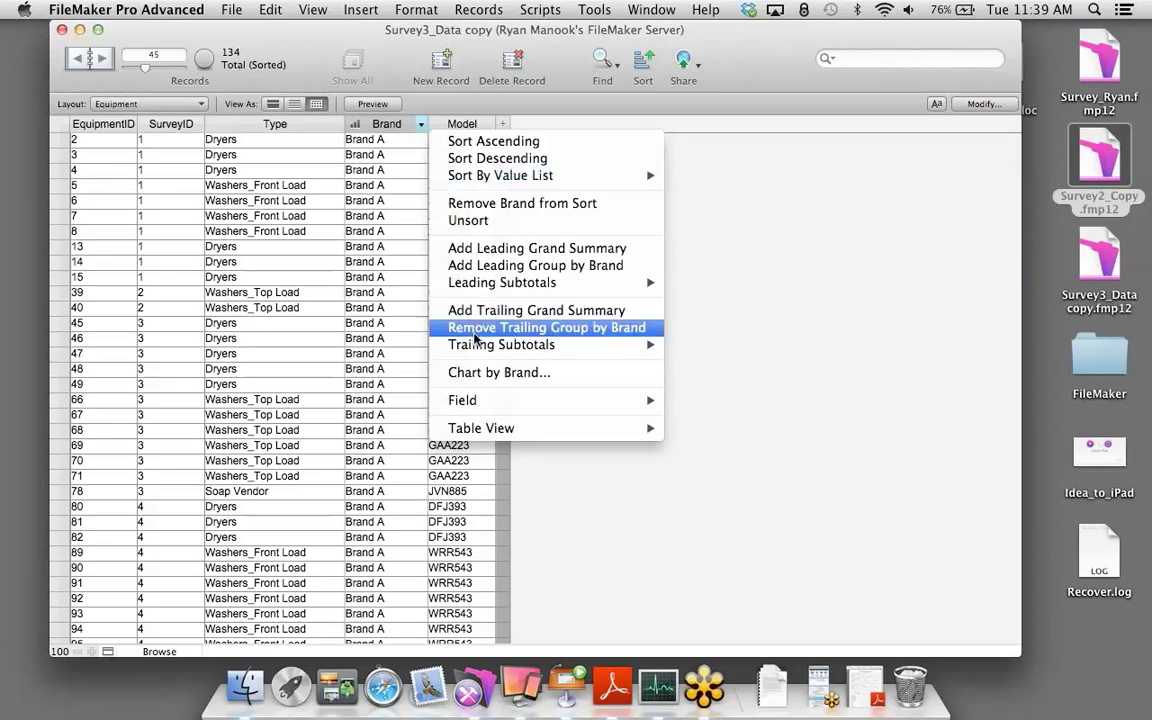
pyautogui.moveTo(540, 344)
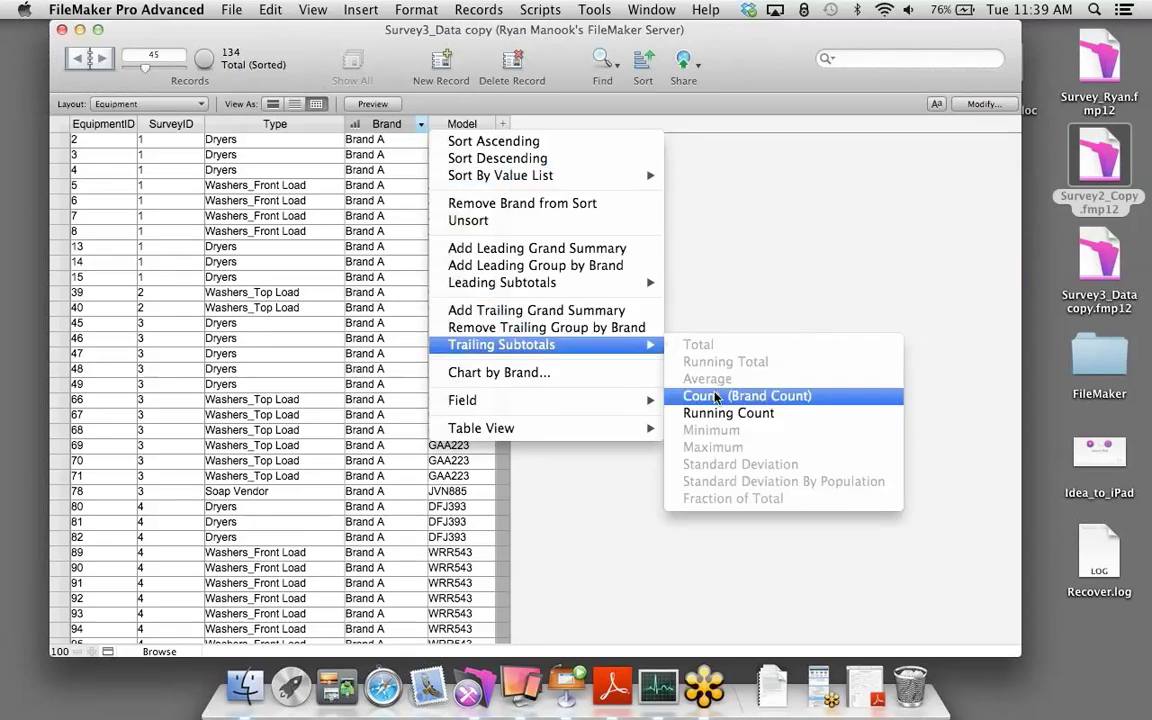
pyautogui.click(718, 396)
# - Review the grouped records and select the Washers_Front Load type in record 5
pyautogui.scroll(-10, 440, 412)
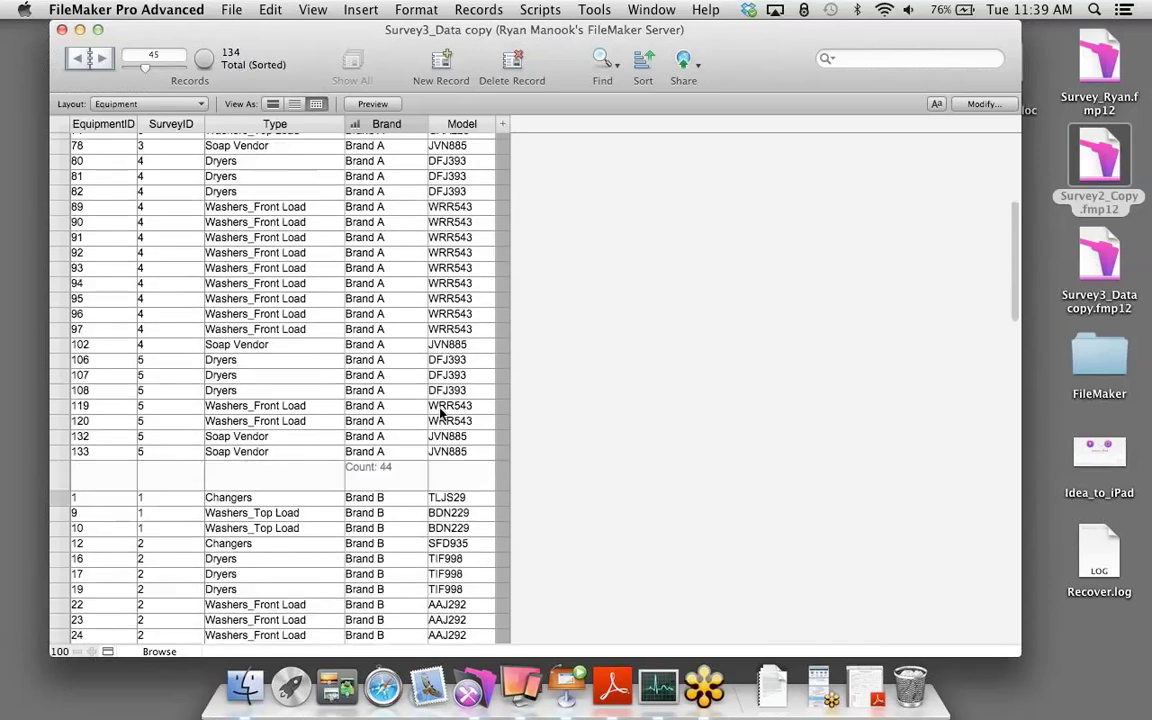
pyautogui.scroll(-8, 404, 388)
pyautogui.scroll(-14, 405, 391)
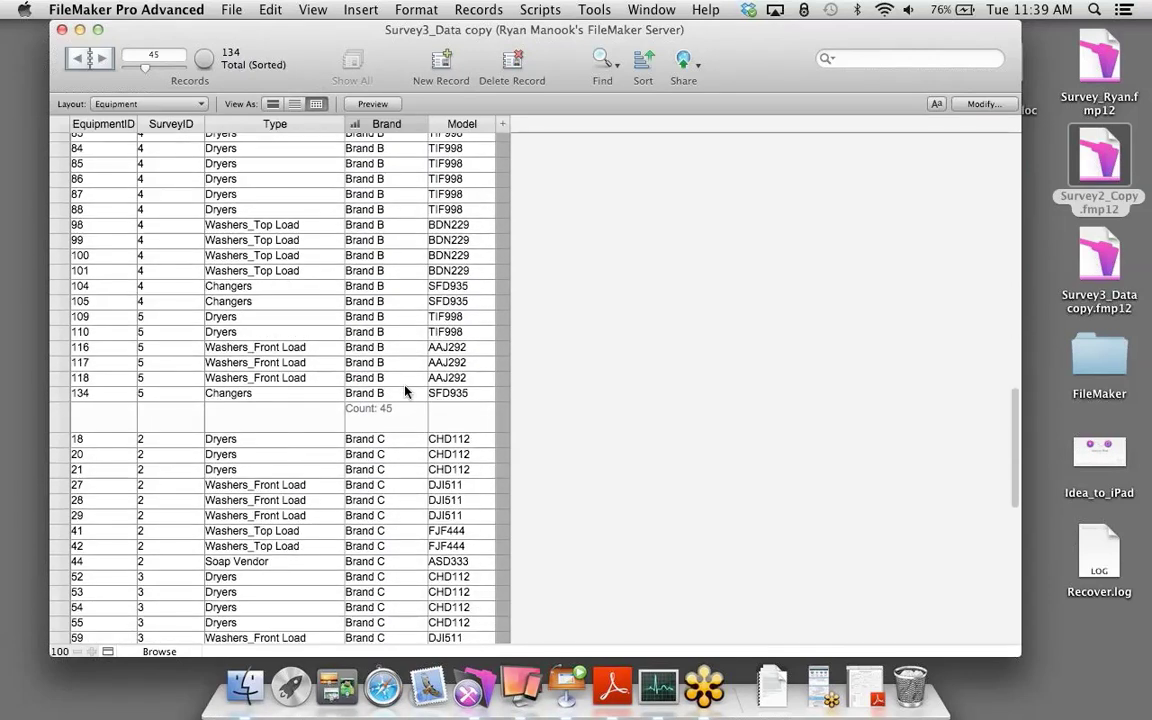
pyautogui.scroll(-5, 405, 391)
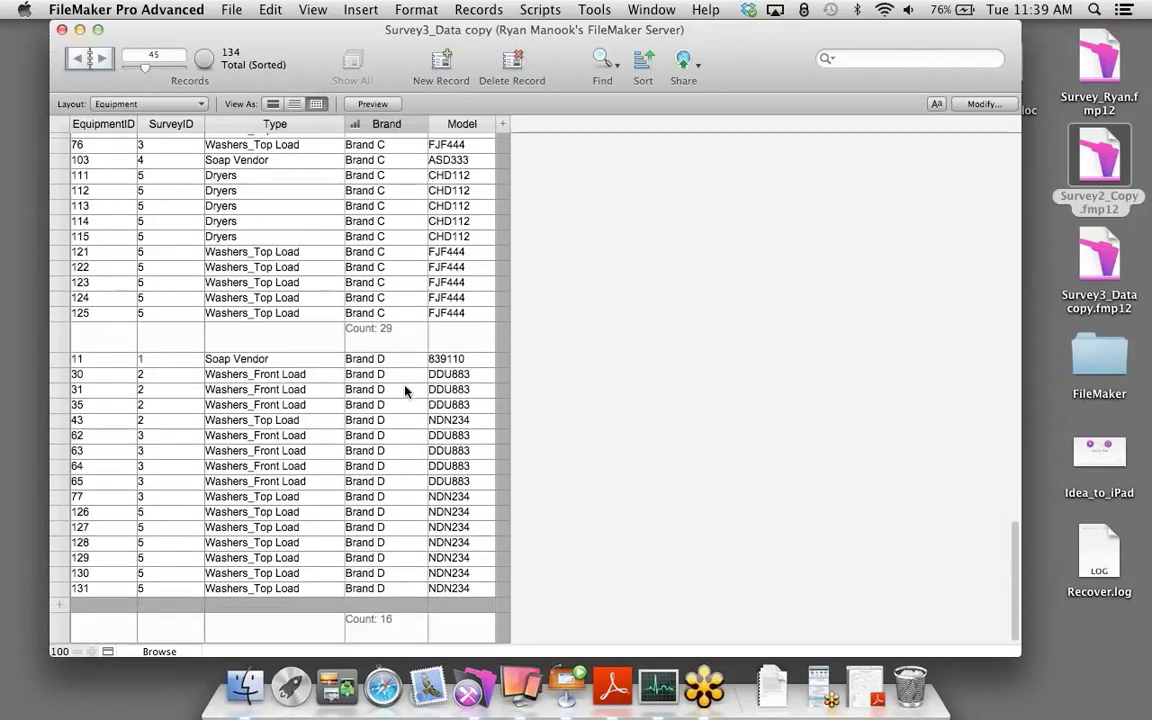
pyautogui.scroll(4, 405, 391)
pyautogui.scroll(20, 405, 391)
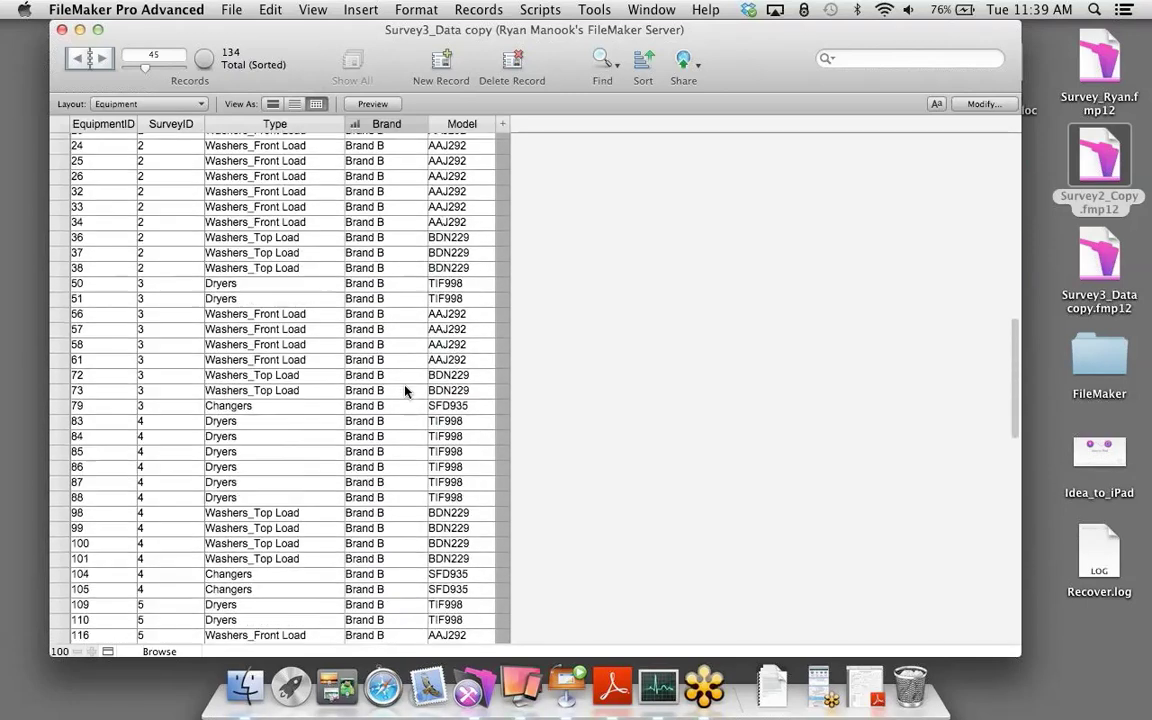
pyautogui.scroll(4, 405, 391)
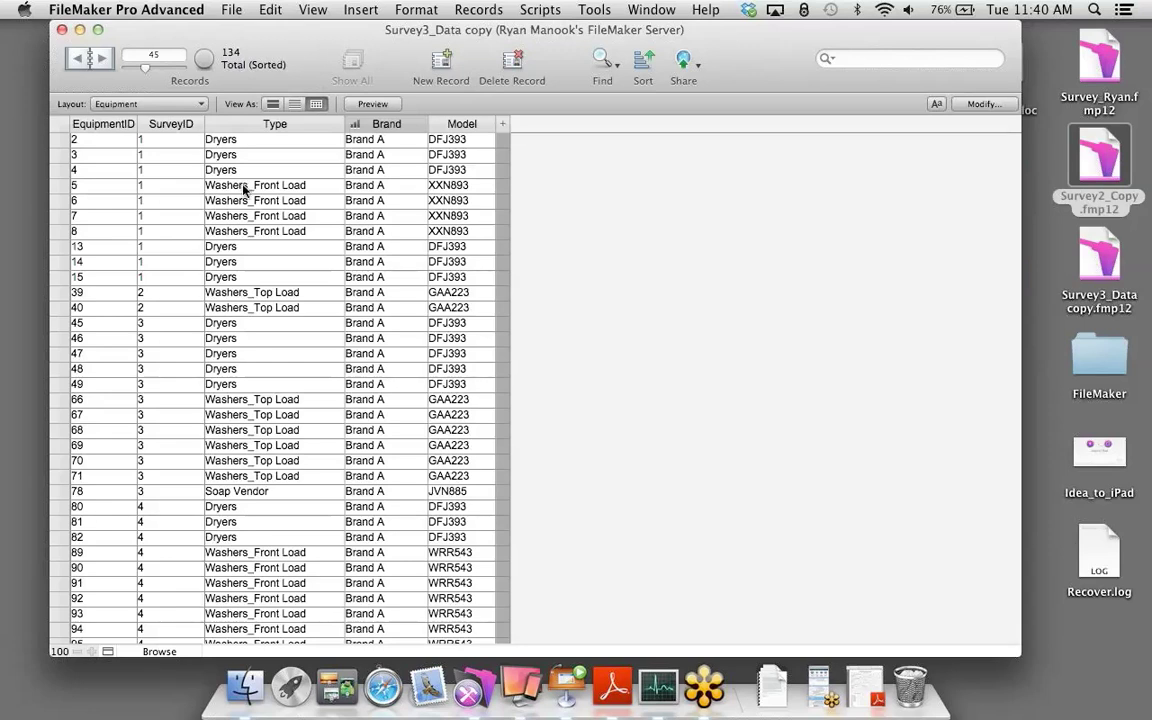
pyautogui.click(243, 186)
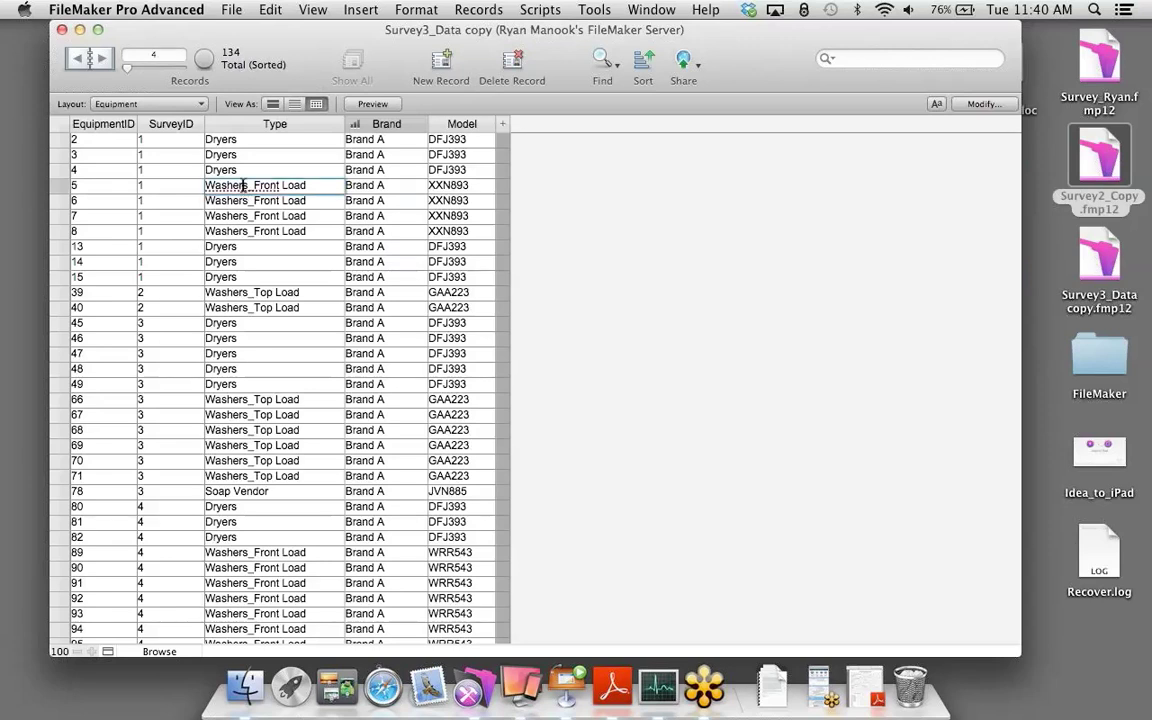
pyautogui.rightClick(243, 186)
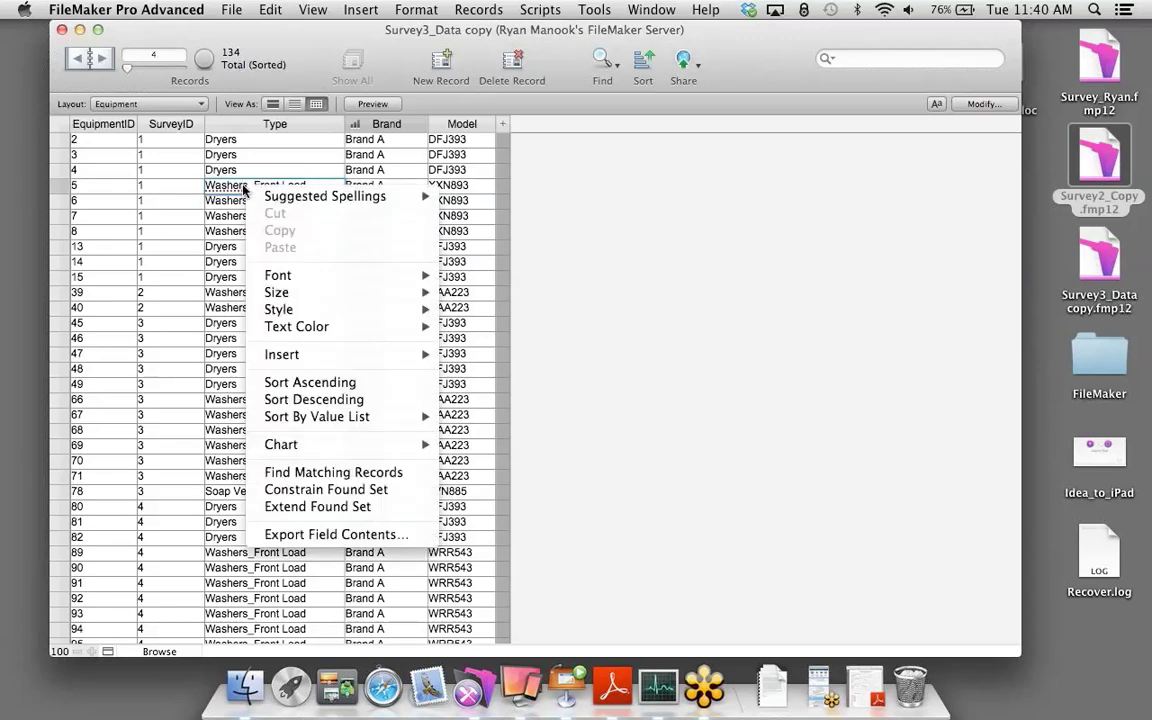
pyautogui.click(305, 472)
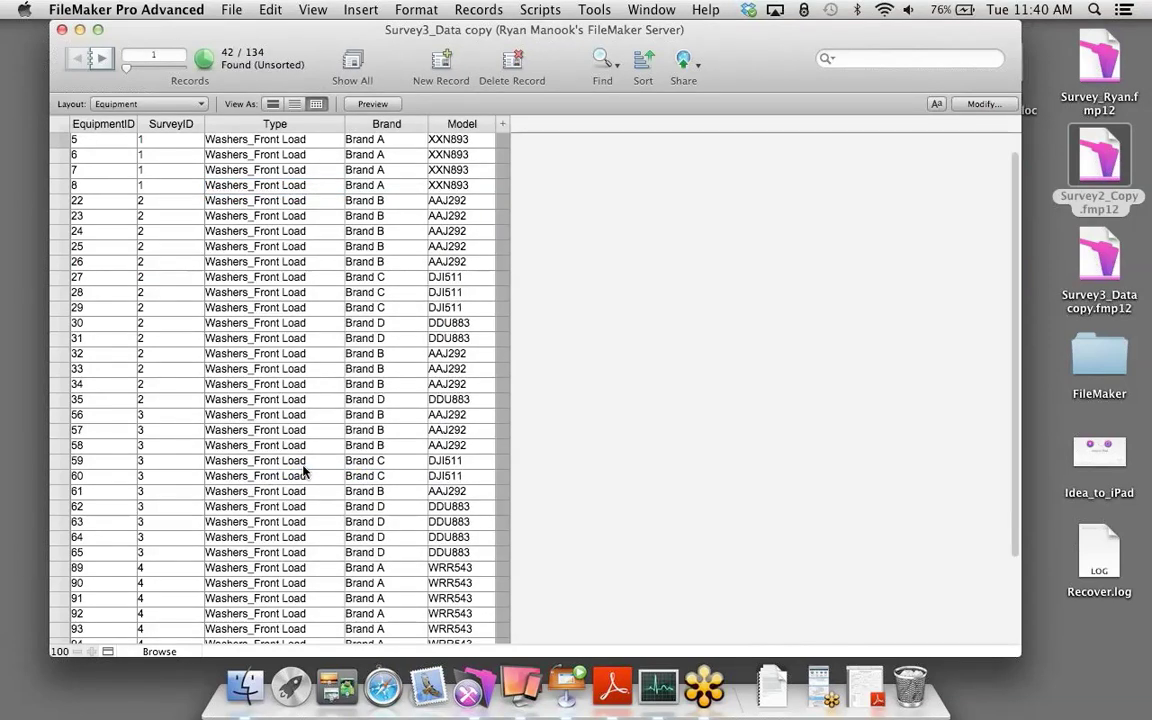
pyautogui.scroll(-5, 305, 472)
pyautogui.scroll(5, 305, 470)
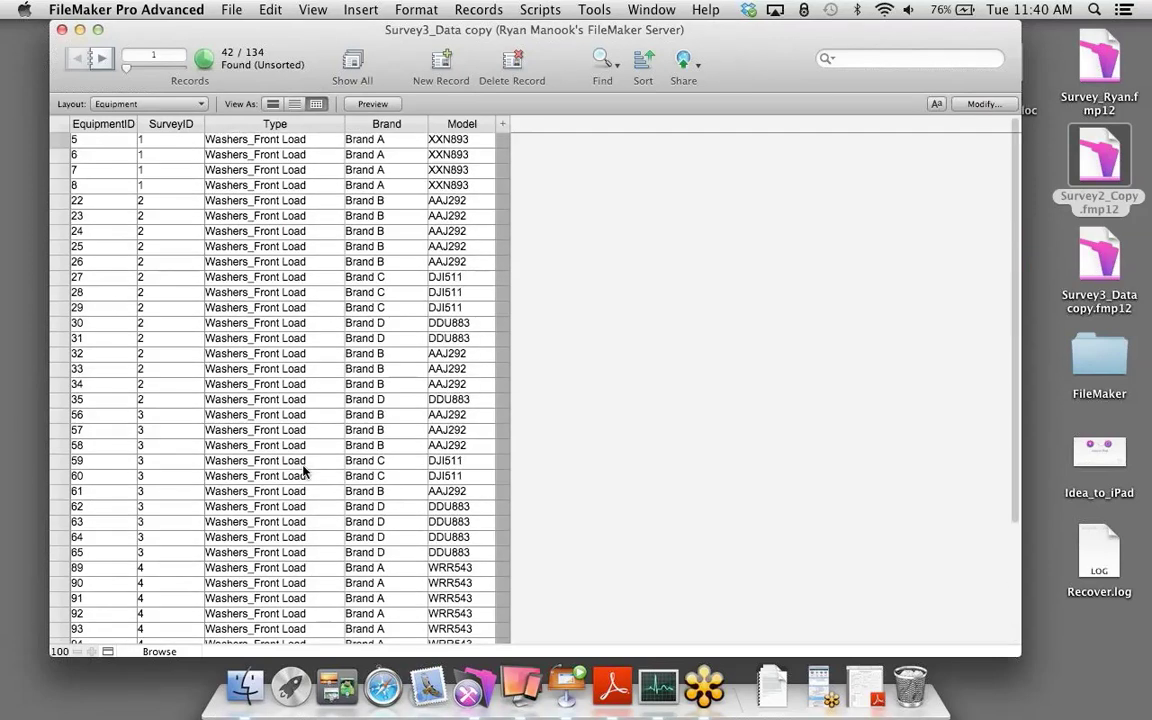
pyautogui.click(421, 124)
pyautogui.click(470, 327)
pyautogui.scroll(-3, 470, 327)
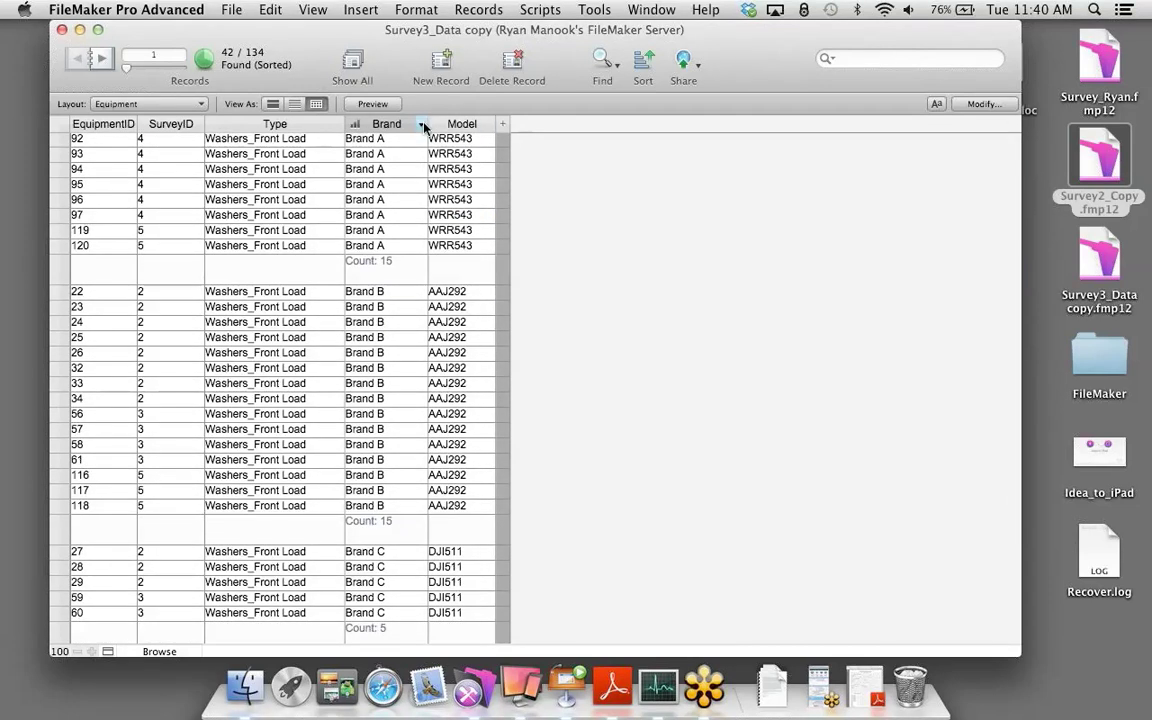
pyautogui.click(421, 124)
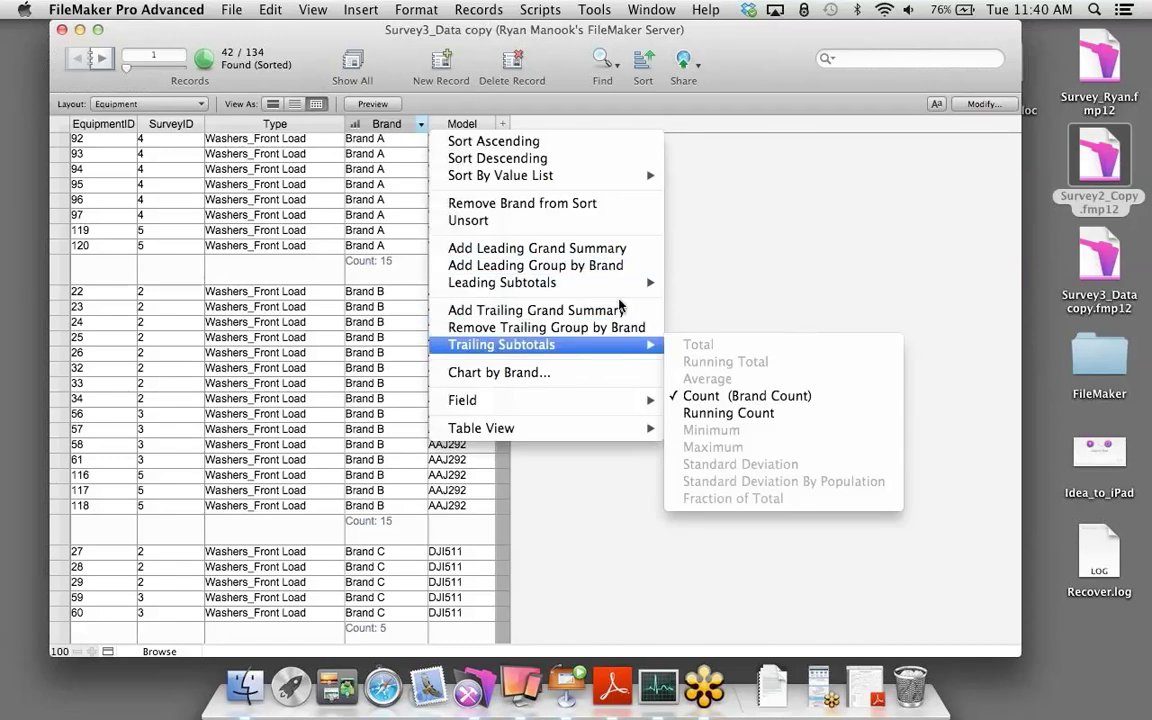
pyautogui.click(682, 228)
pyautogui.scroll(-4, 380, 260)
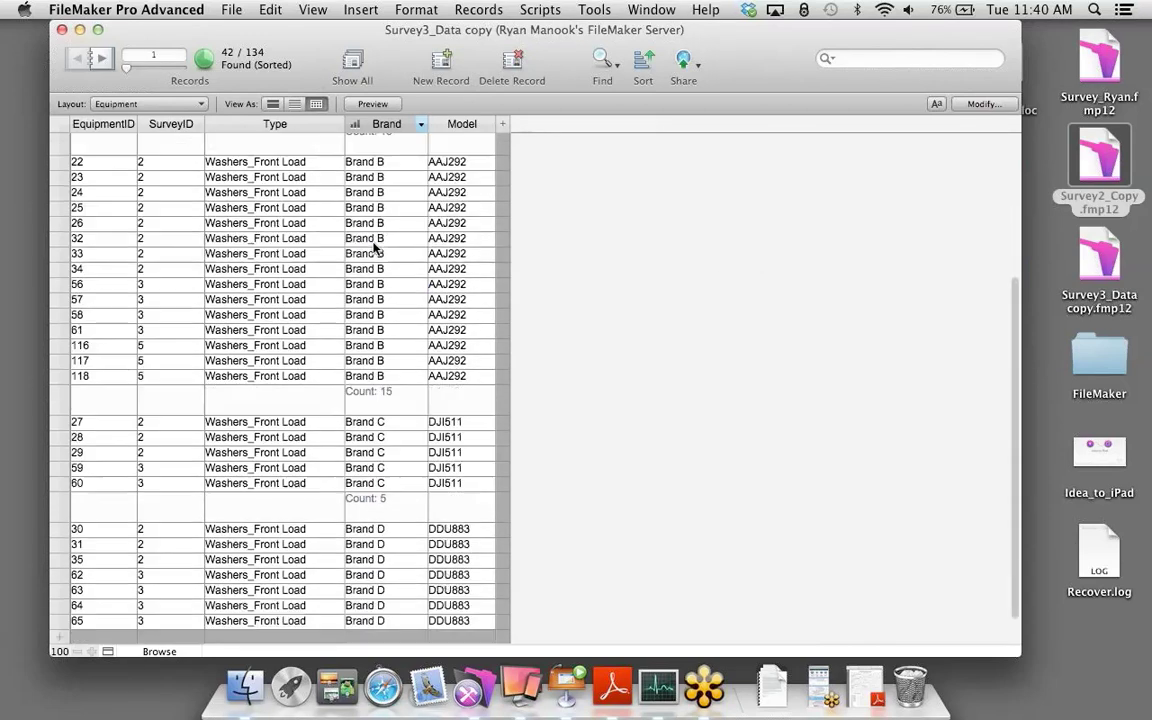
pyautogui.scroll(4, 376, 247)
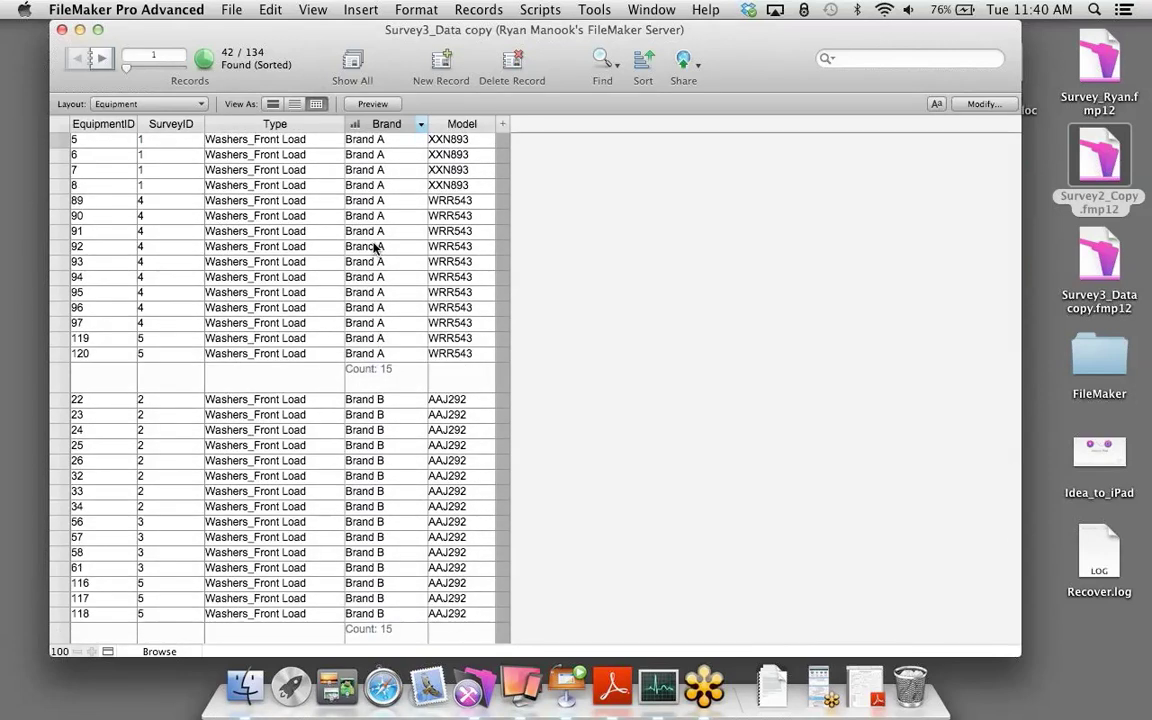
pyautogui.scroll(-4, 376, 247)
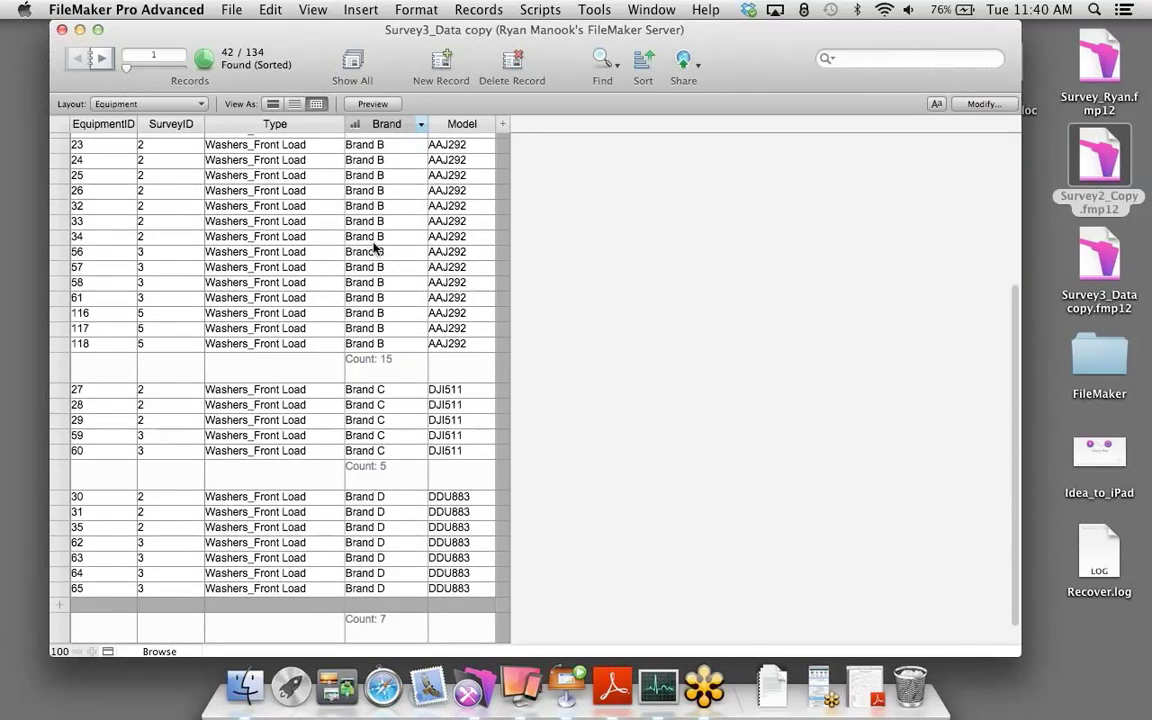
pyautogui.scroll(4, 376, 247)
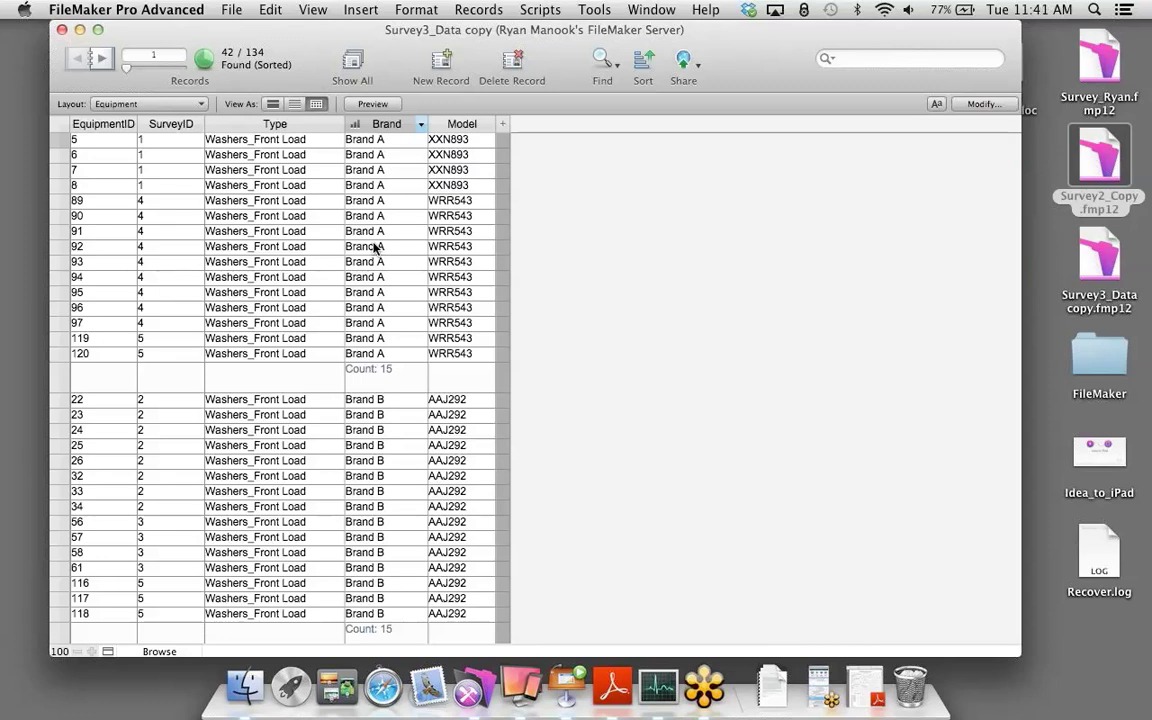
# - Chart the records by Brand with data point labels, titled 'Washers Front Load Count', and save as a layout
pyautogui.click(421, 125)
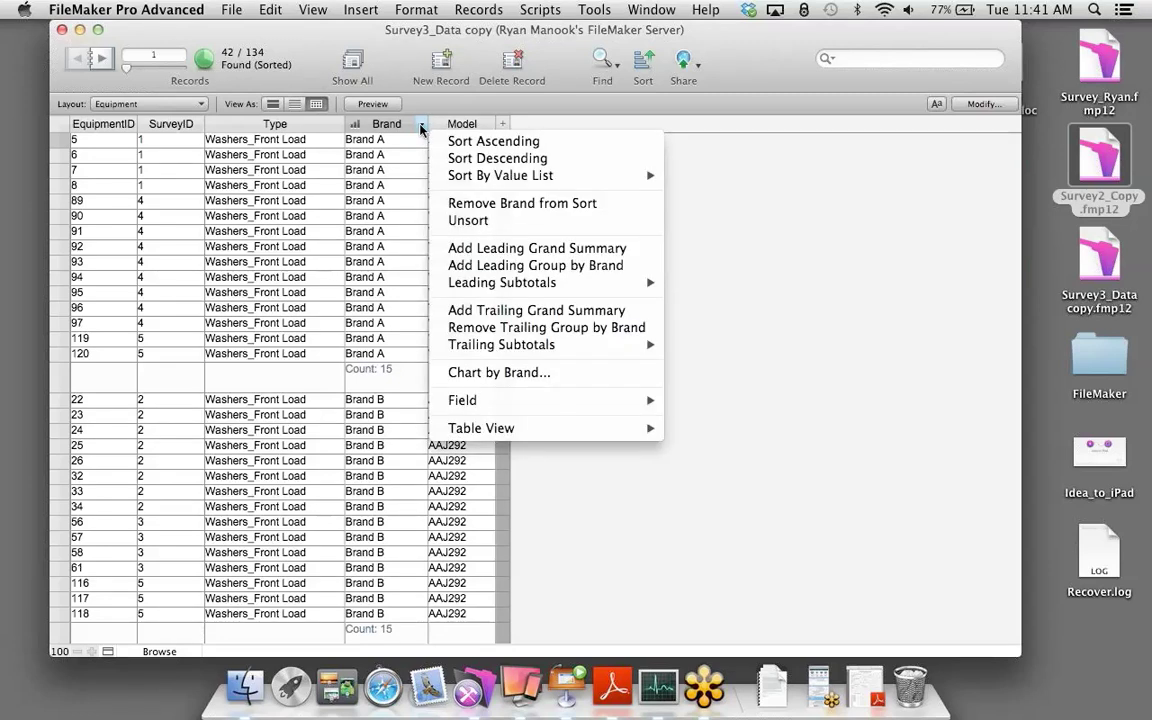
pyautogui.click(462, 373)
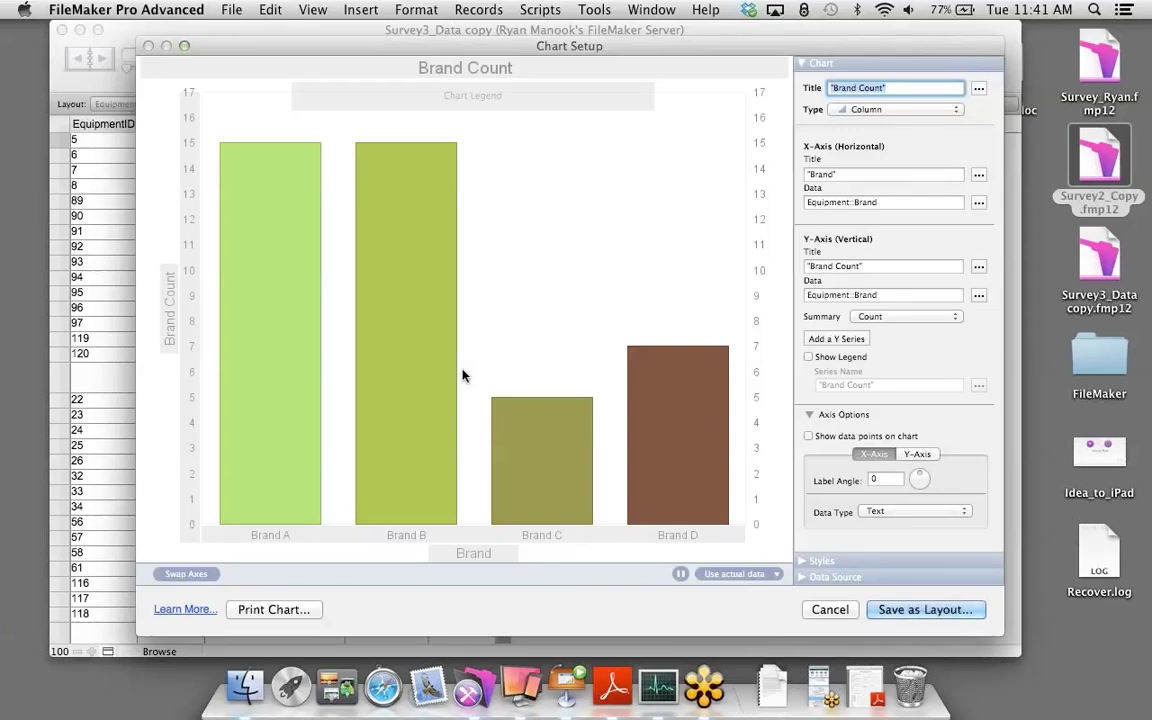
pyautogui.click(809, 437)
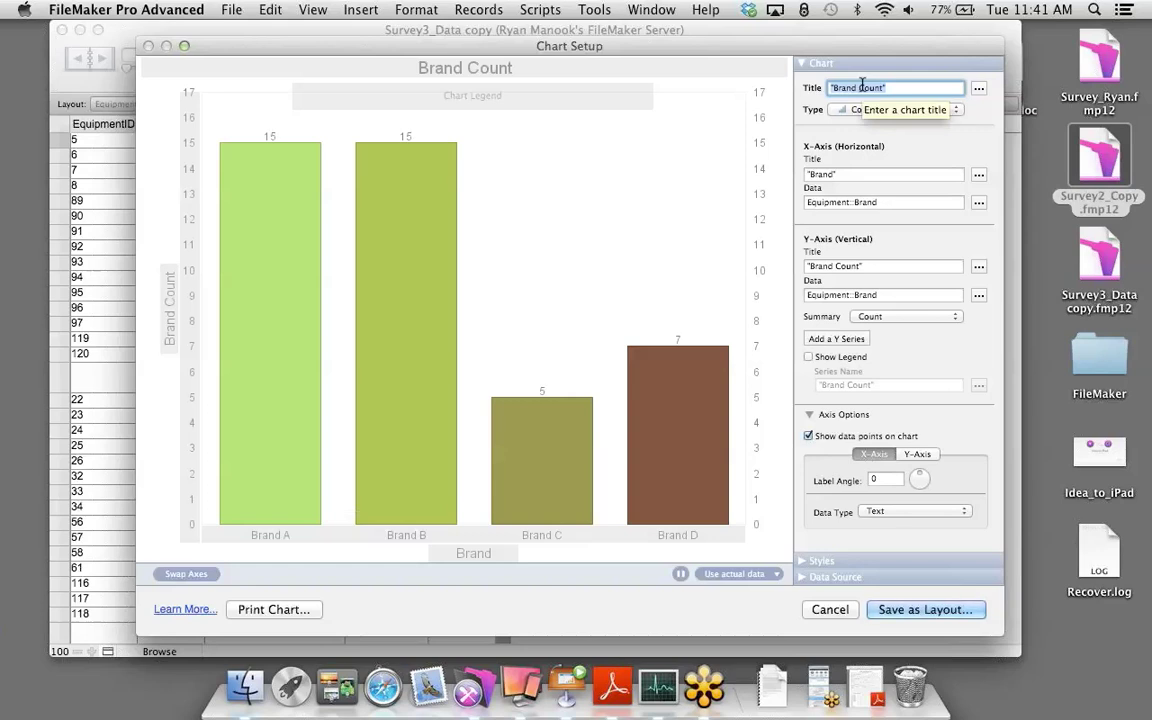
pyautogui.write('Washe')
pyautogui.press('BackSpace')
pyautogui.press('BackSpace')
pyautogui.press('BackSpace')
pyautogui.press('BackSpace')
pyautogui.press('BackSpace')
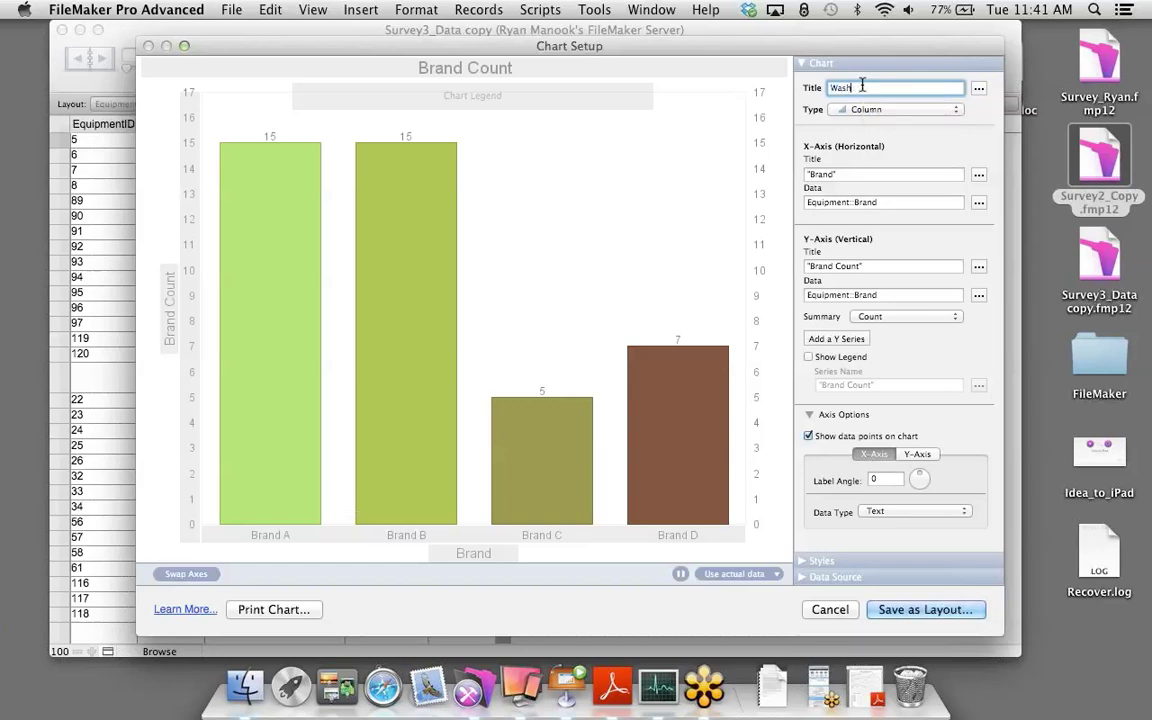
pyautogui.write('"Washers Front Load Count"')
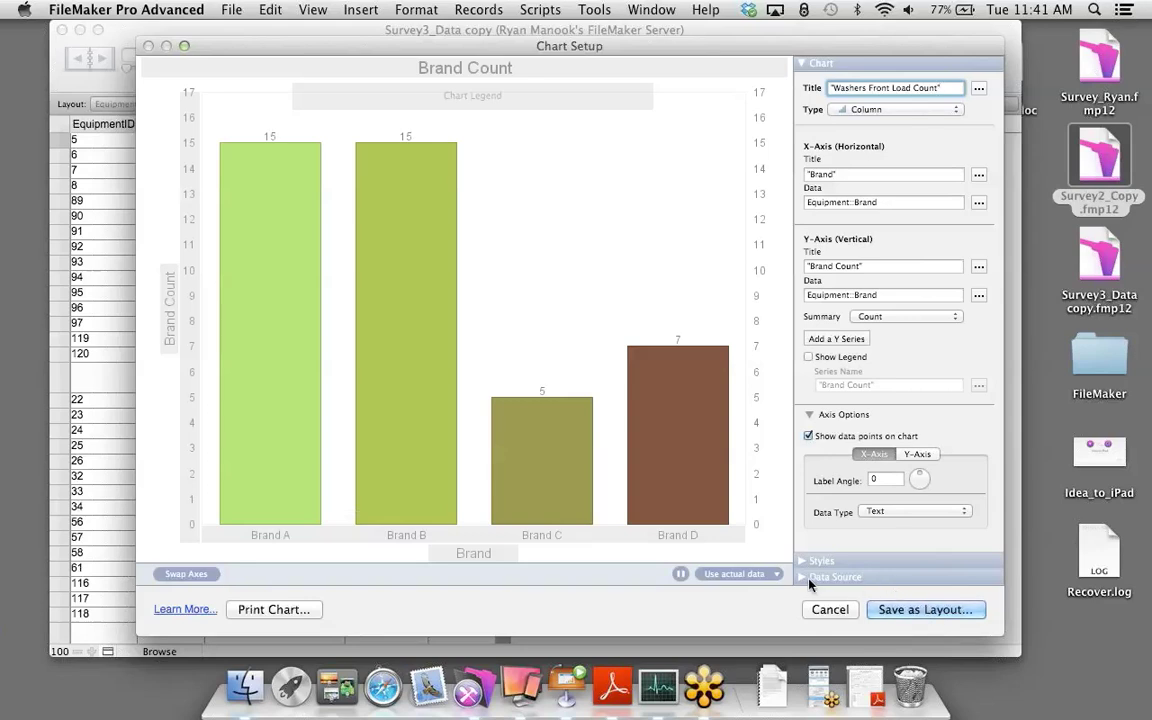
pyautogui.click(905, 611)
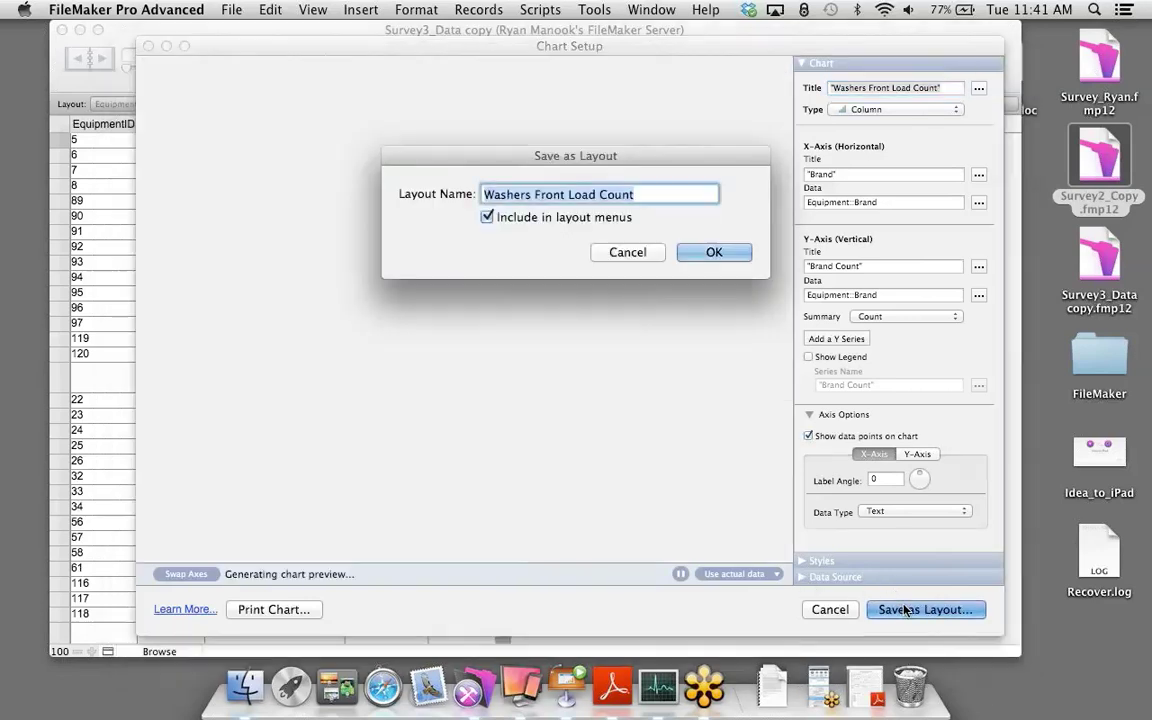
# - Confirm the Washers Front Load Count layout and review its bars: Brand A 15, B 15, C 5, D 7
pyautogui.click(712, 253)
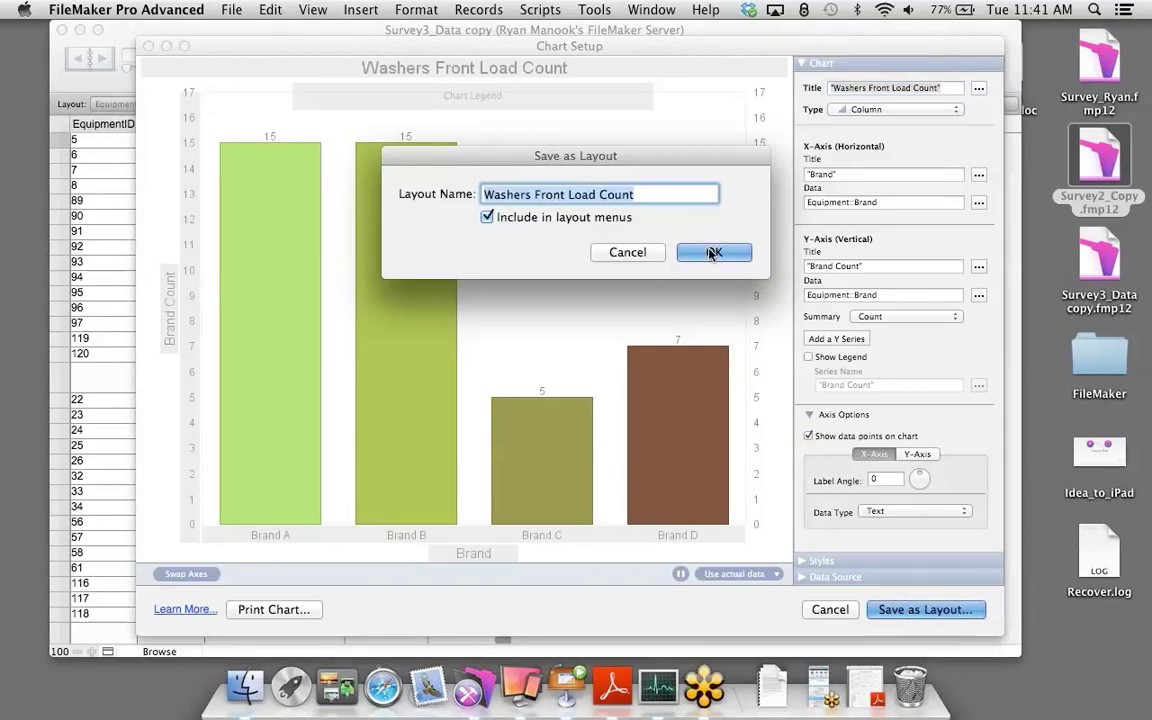
pyautogui.click(454, 206)
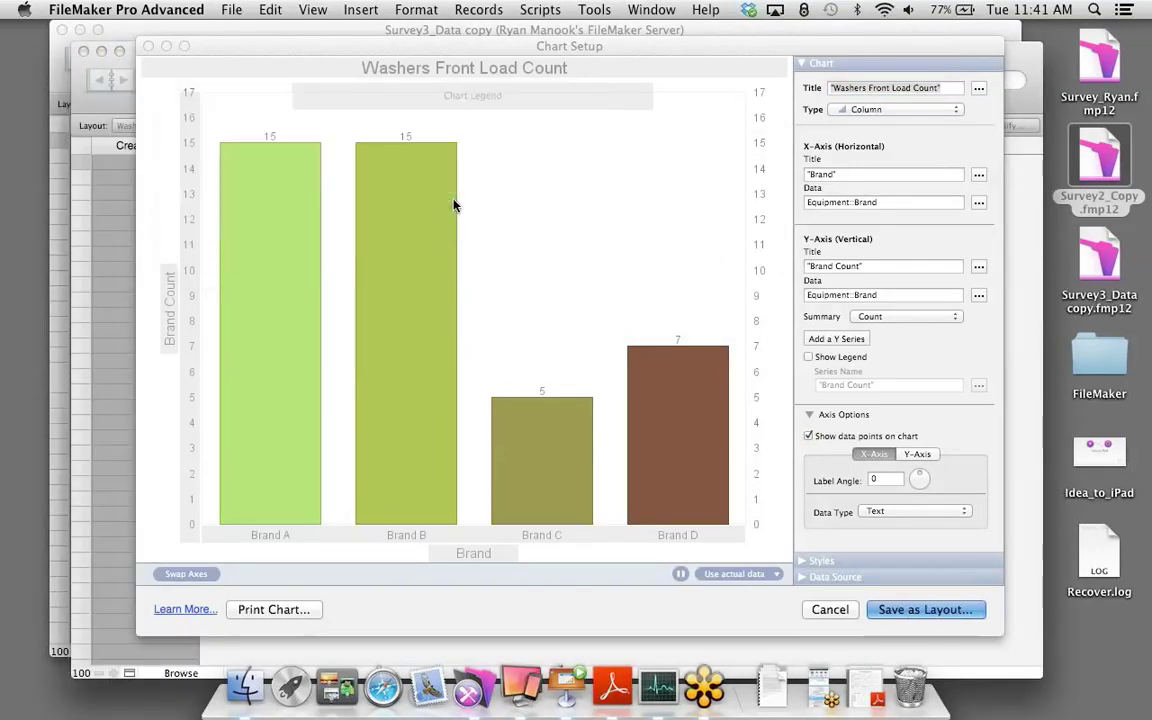
pyautogui.scroll(-3, 436, 285)
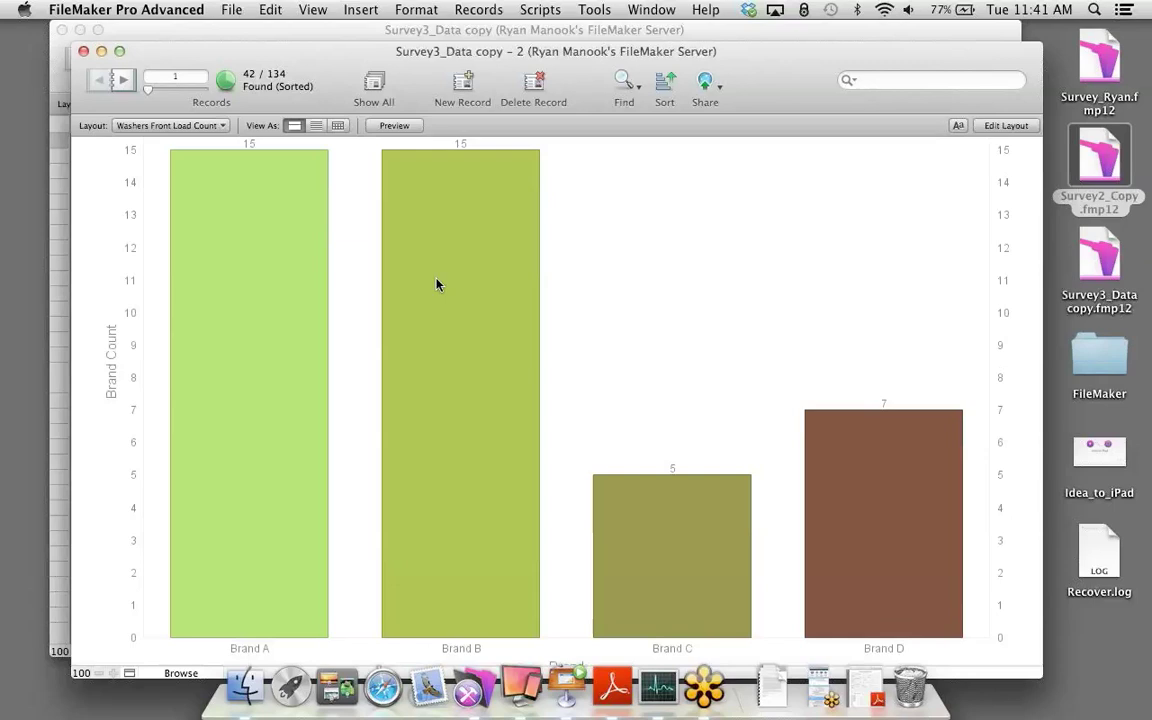
pyautogui.scroll(2, 436, 285)
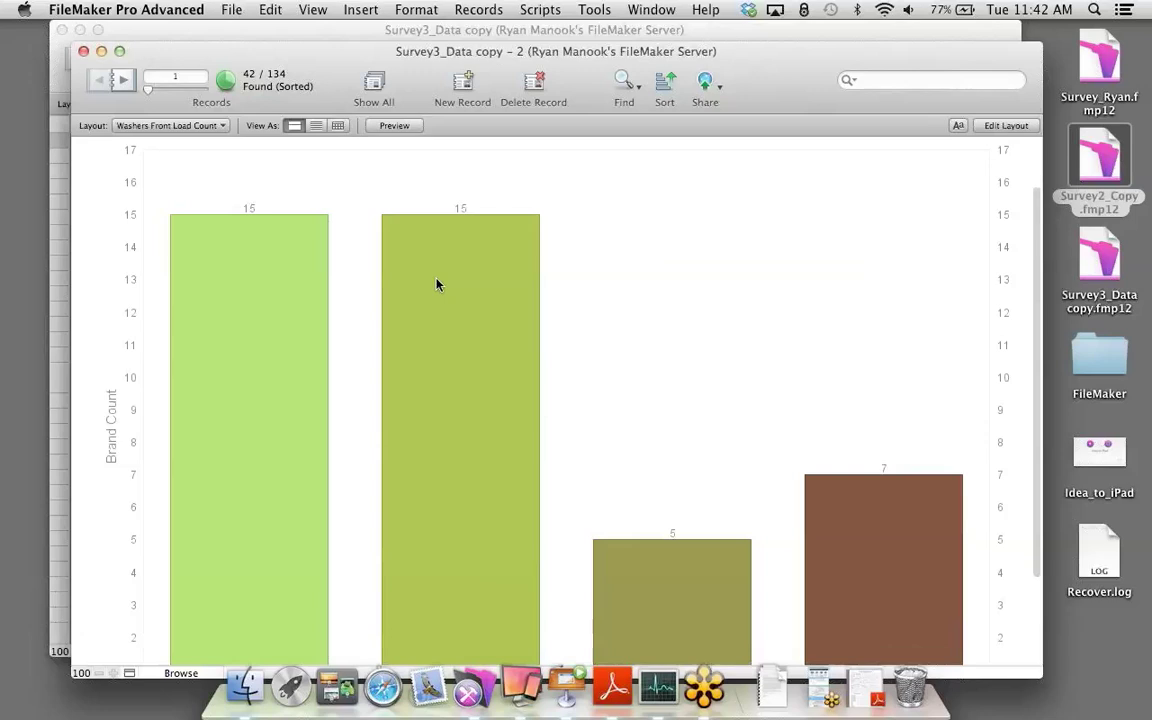
pyautogui.scroll(-3, 436, 285)
pyautogui.scroll(3, 436, 285)
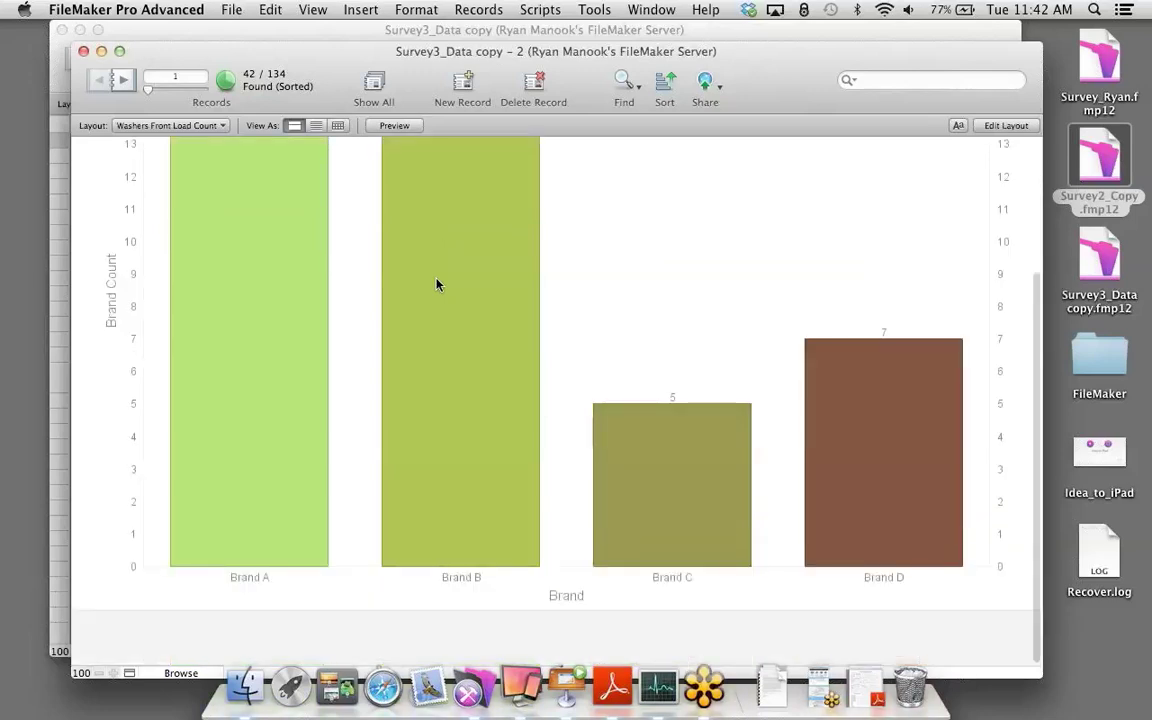
pyautogui.scroll(2, 436, 285)
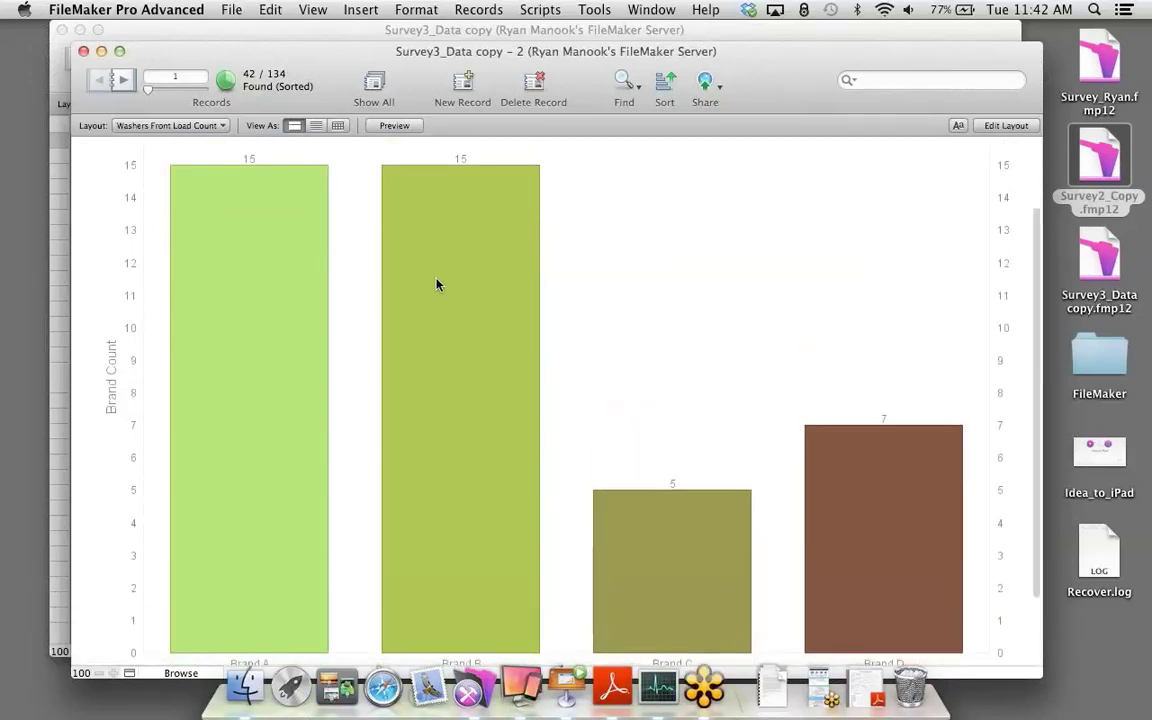
pyautogui.scroll(-1, 436, 285)
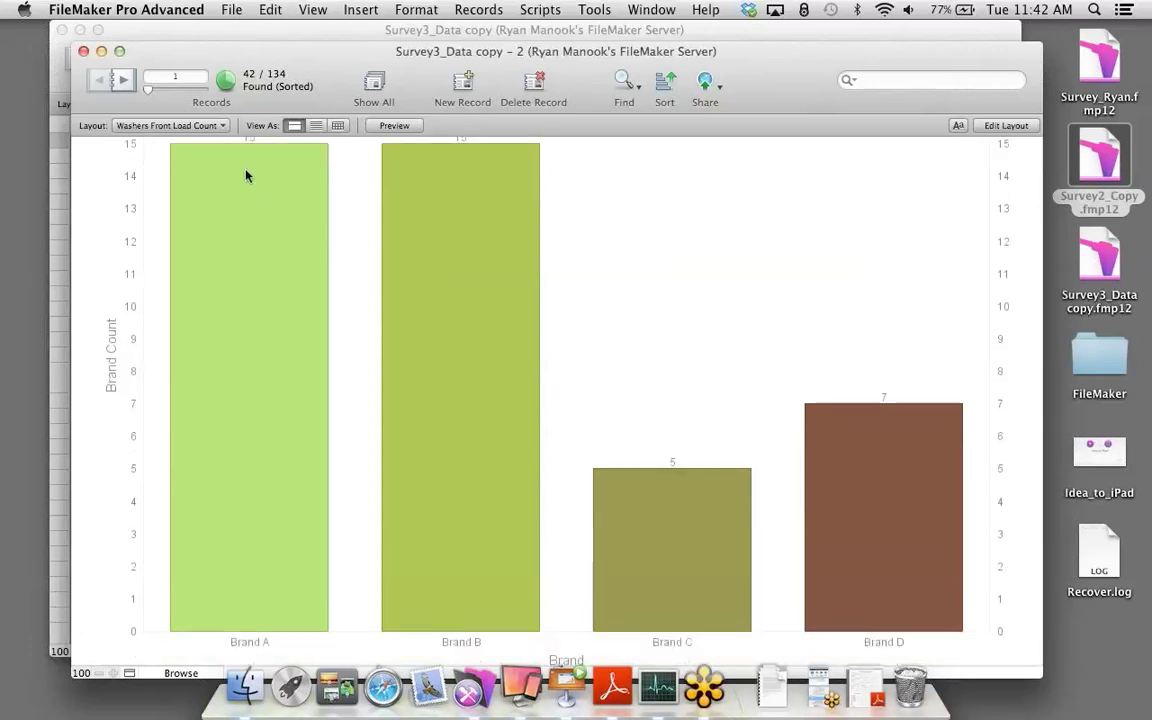
# - Inspect the chart's Data Source settings in Layout mode without changing anything
pyautogui.click(1006, 125)
pyautogui.doubleClick(606, 289)
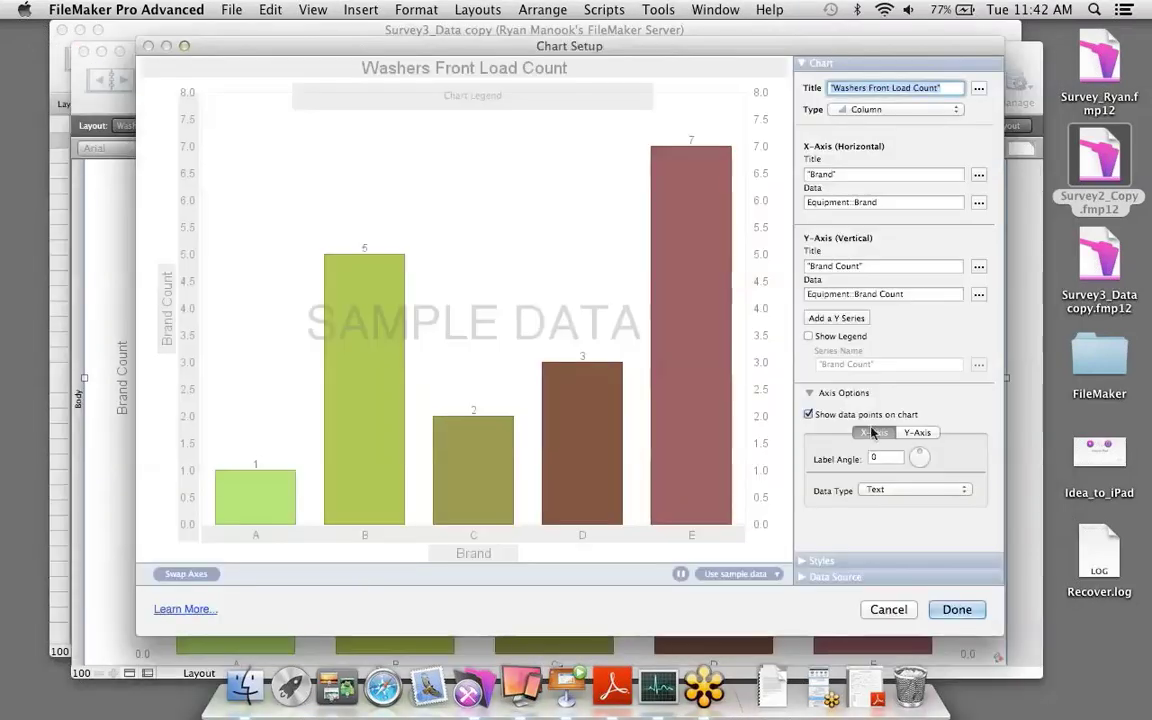
pyautogui.click(812, 579)
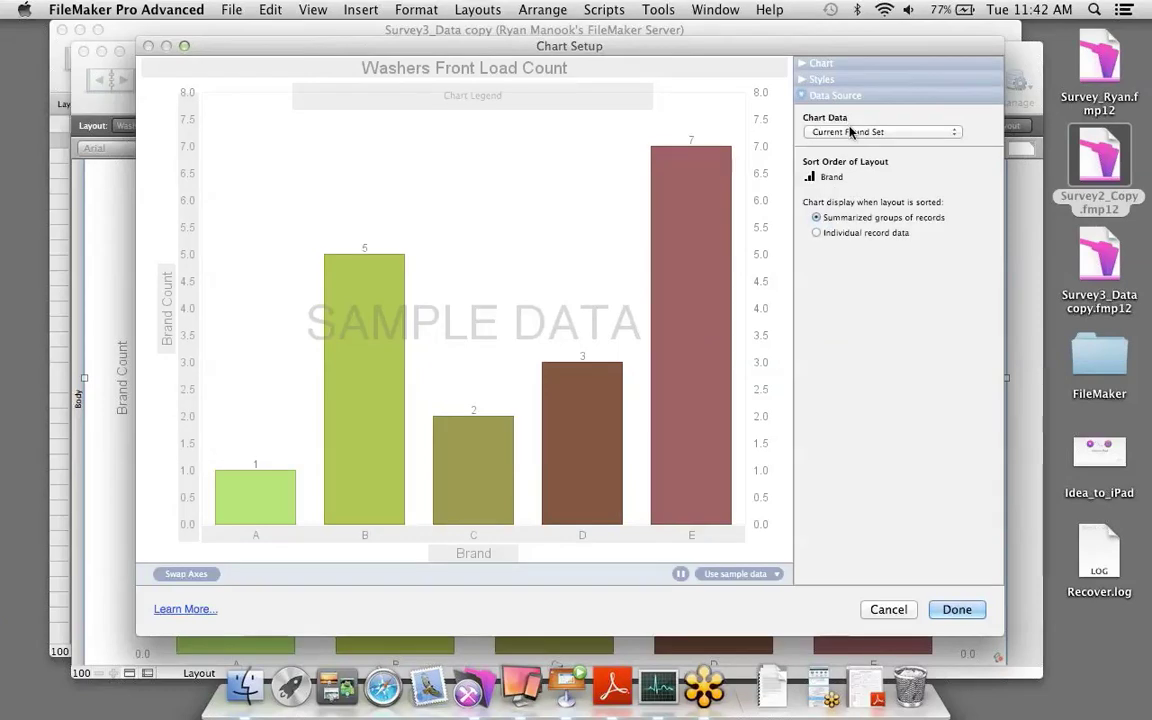
pyautogui.click(882, 609)
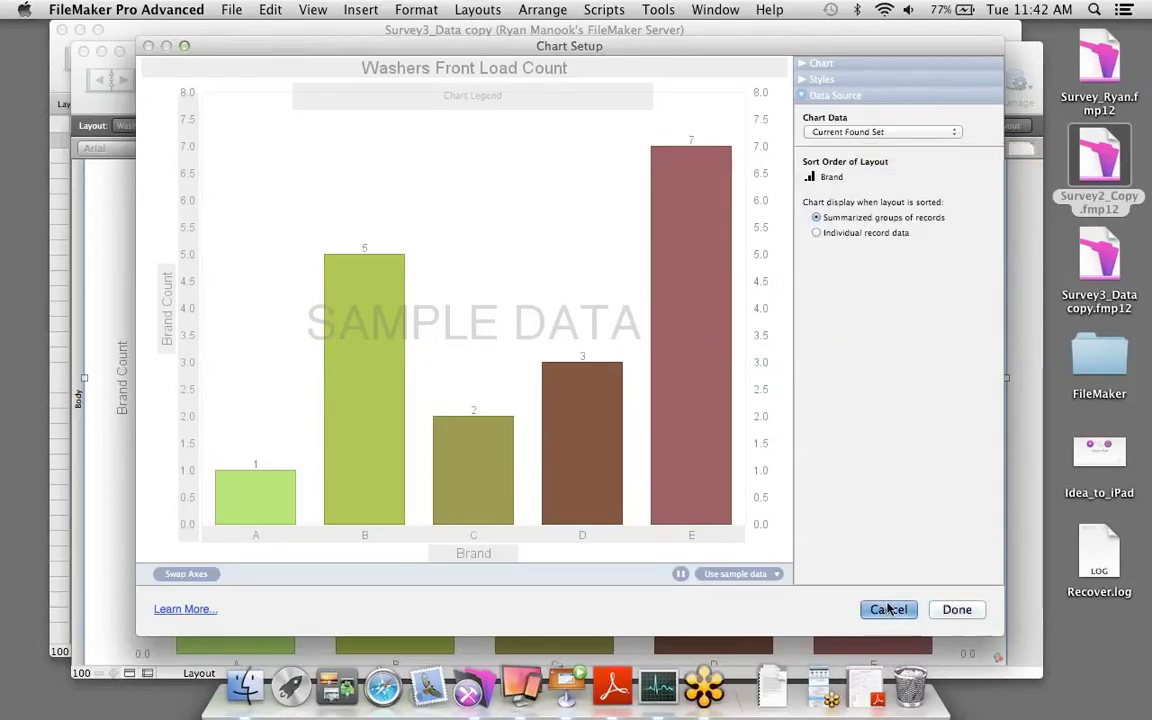
# - Switch to the Equipment layout and return to Browse mode
pyautogui.click(193, 125)
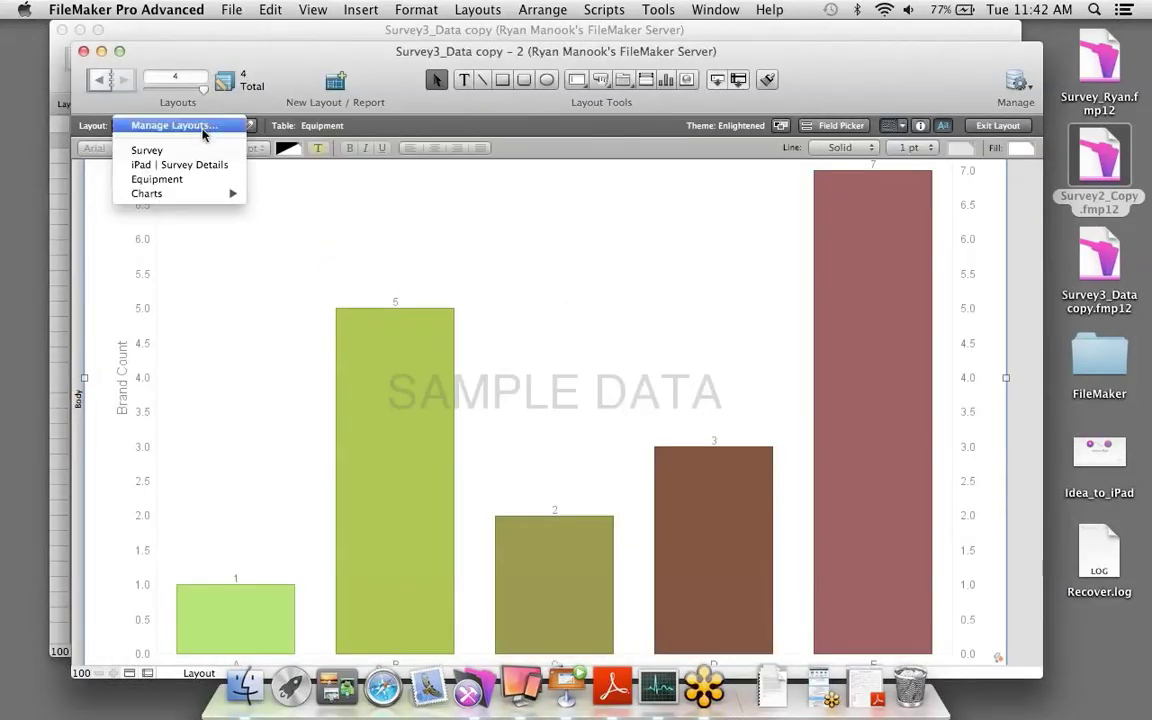
pyautogui.click(183, 179)
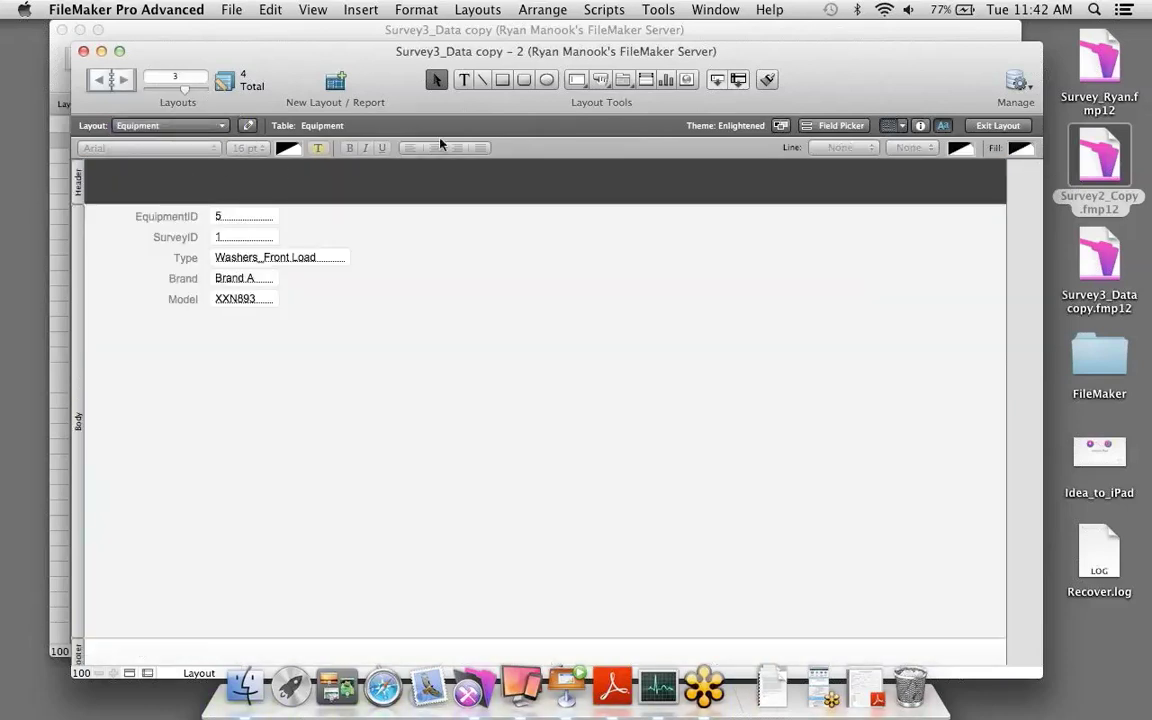
pyautogui.click(998, 126)
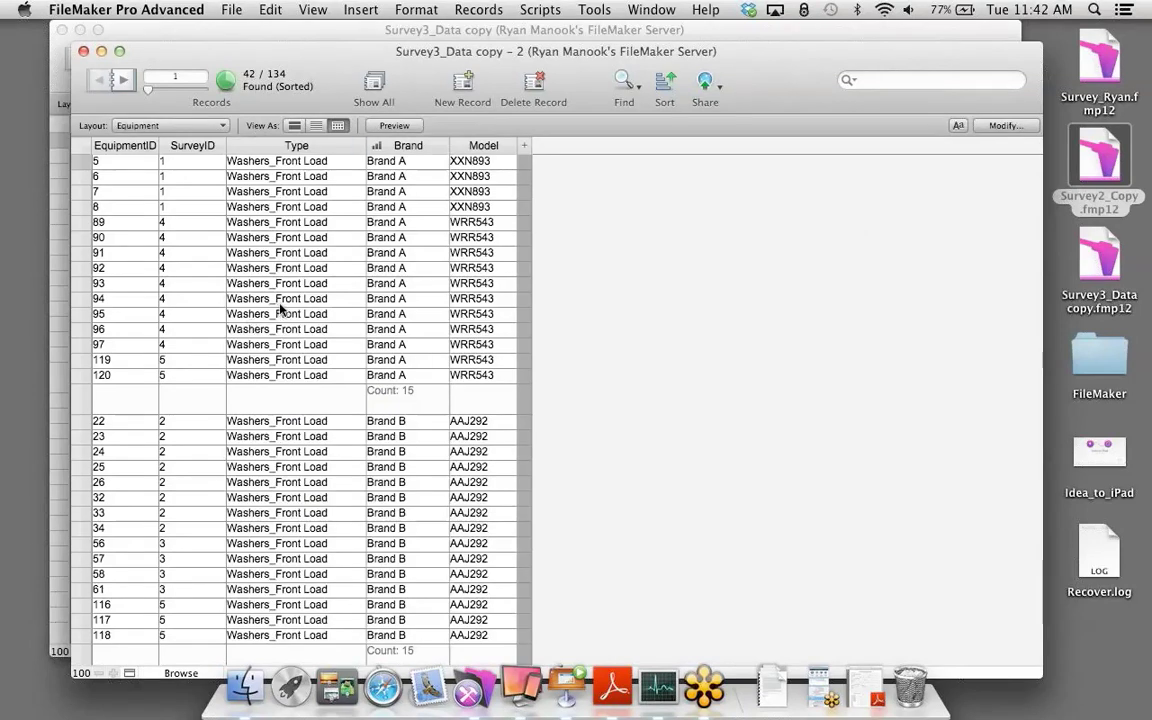
# - Show all 134 records and display the Washers Front Load Count chart with counts 44, 45, 29, 16
pyautogui.click(374, 86)
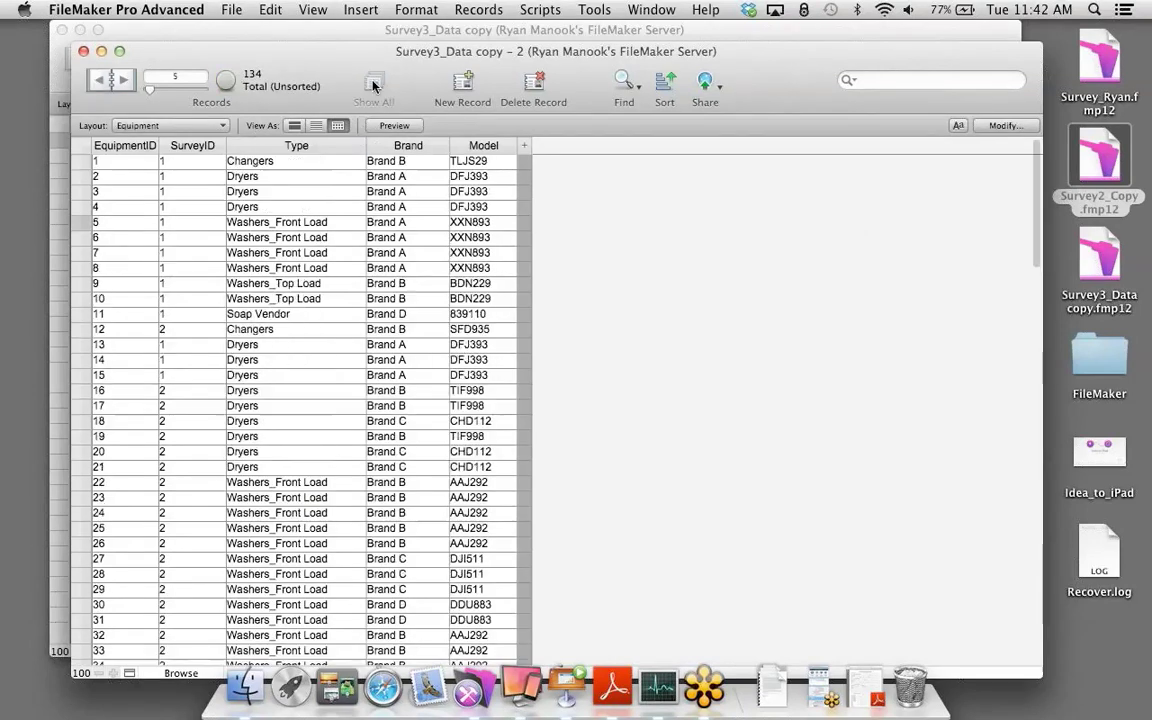
pyautogui.click(180, 126)
pyautogui.moveTo(178, 140)
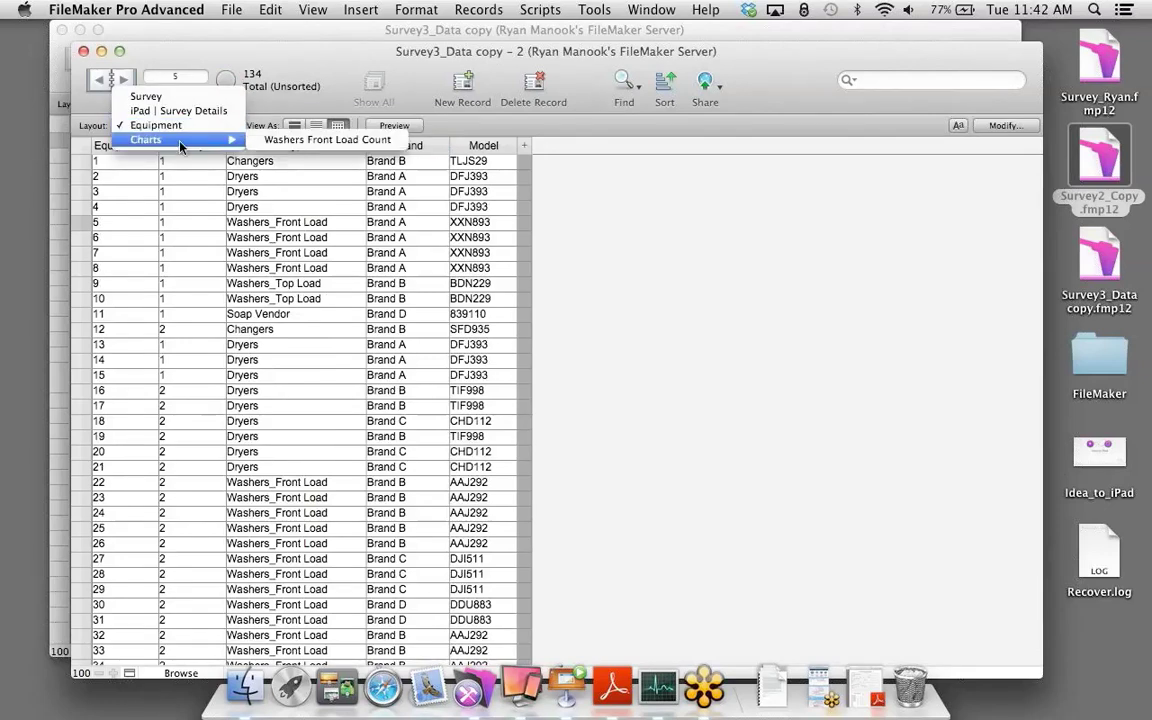
pyautogui.click(268, 143)
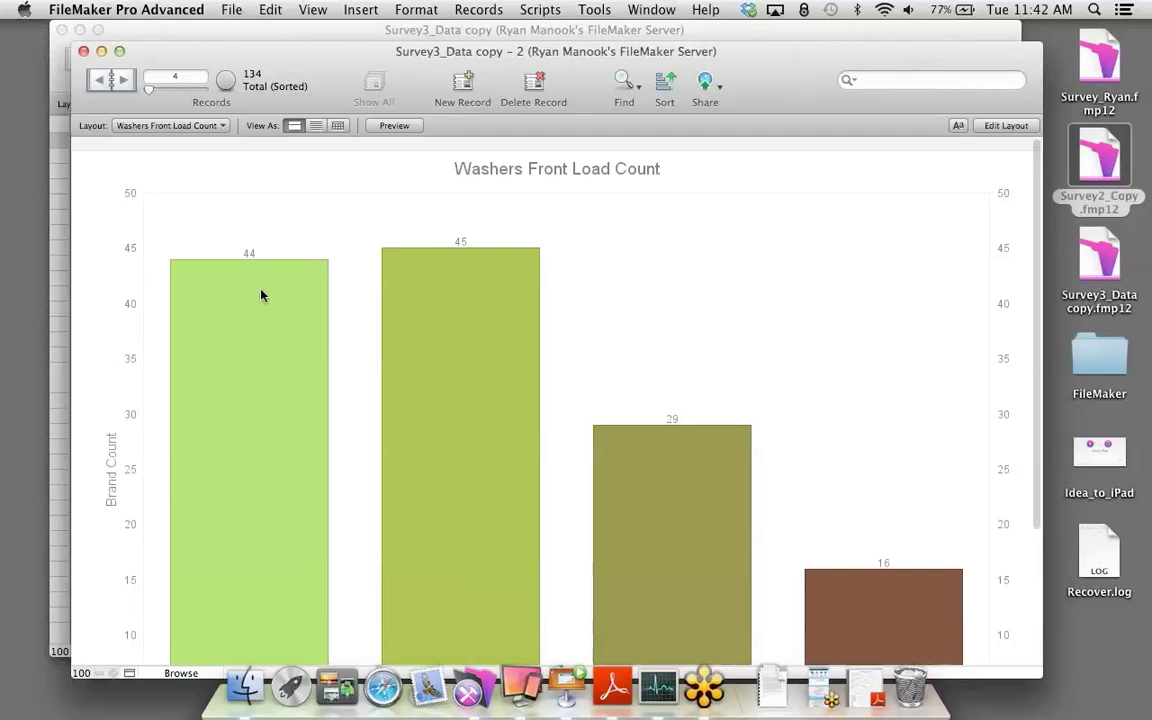
pyautogui.moveTo(316, 334)
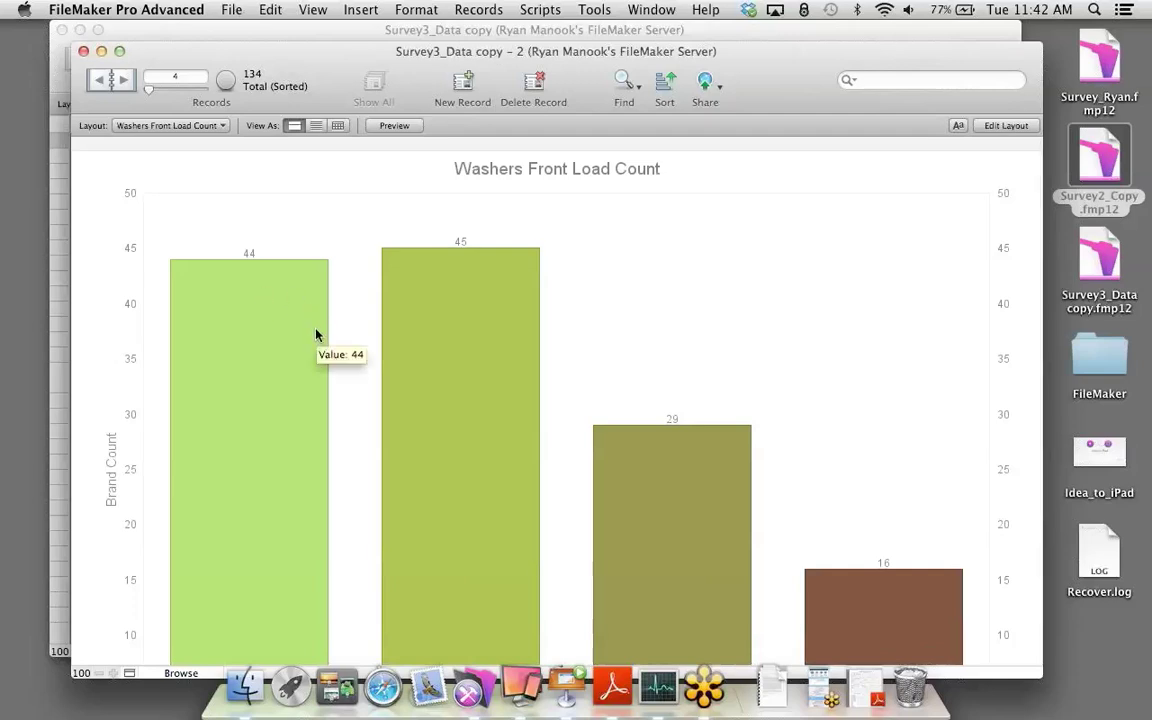
pyautogui.scroll(-3, 316, 334)
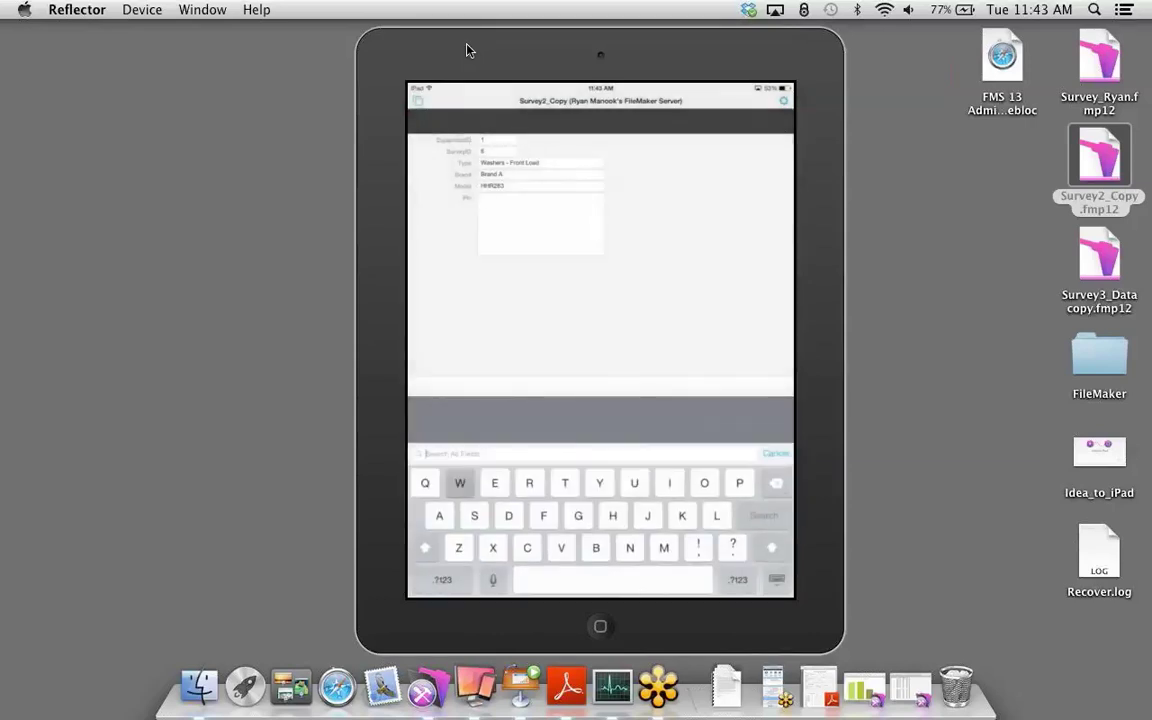
# - Quick Find 'washers front load' on the mirrored iPad, then bring up the Idea to iPad Keynote slide
pyautogui.write('washers front load')
pyautogui.press('Return')
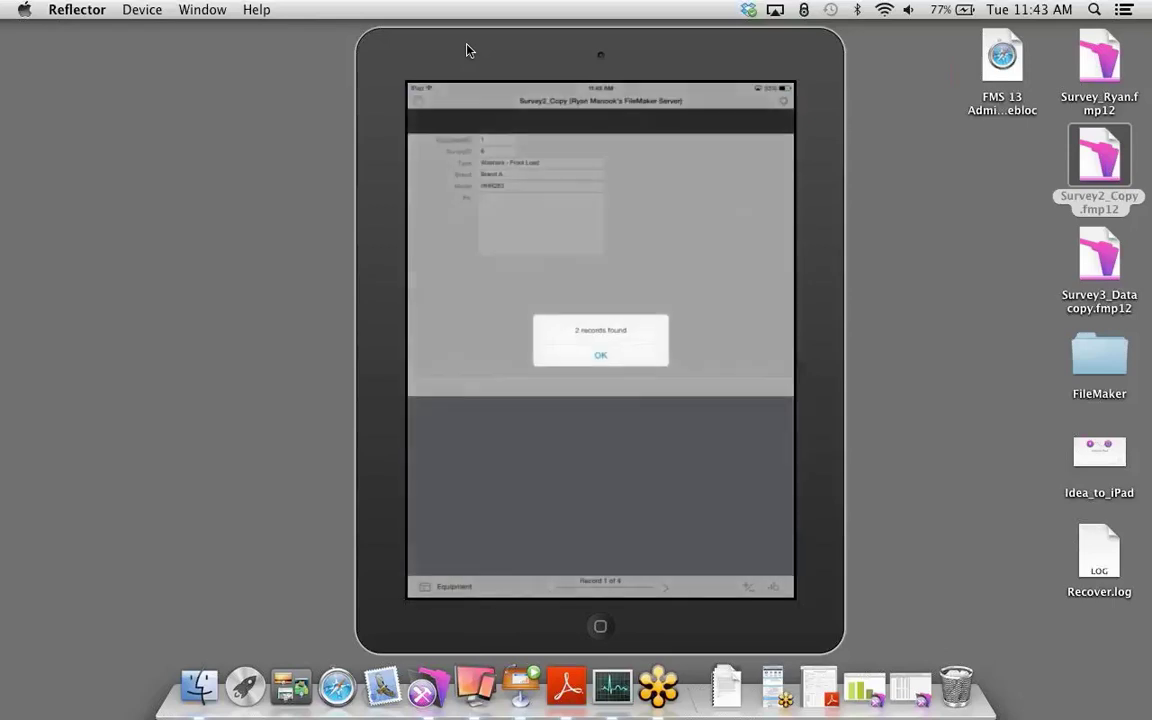
pyautogui.press('Return')
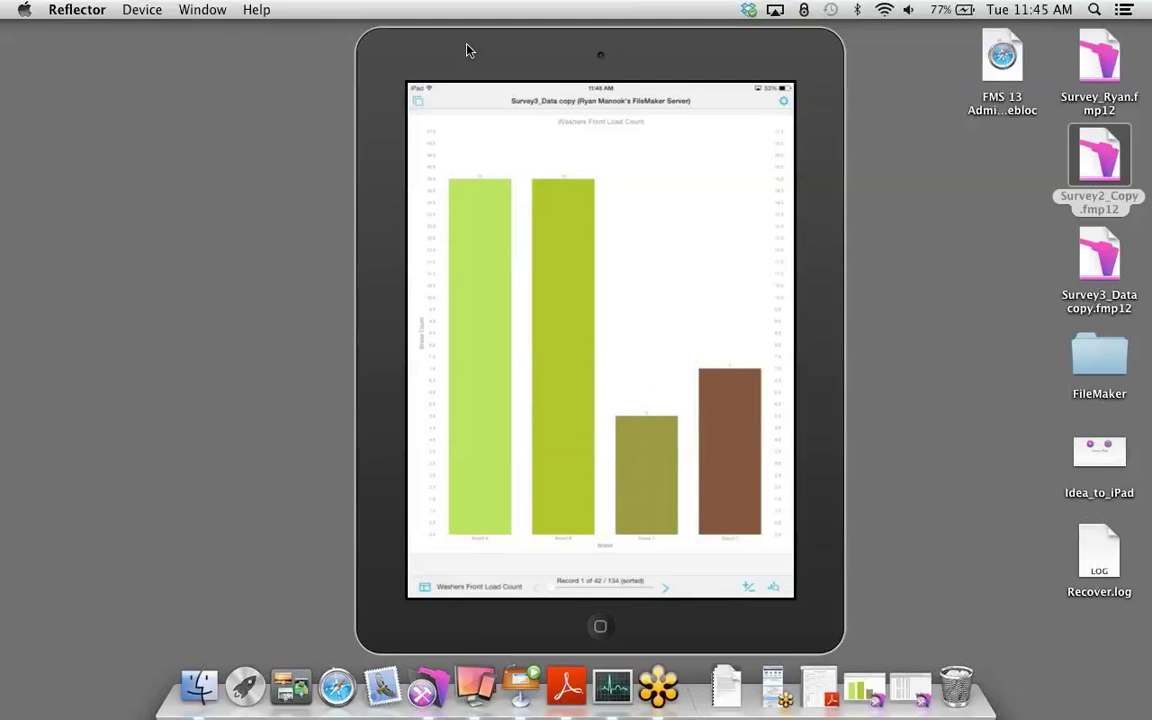
pyautogui.click(519, 681)
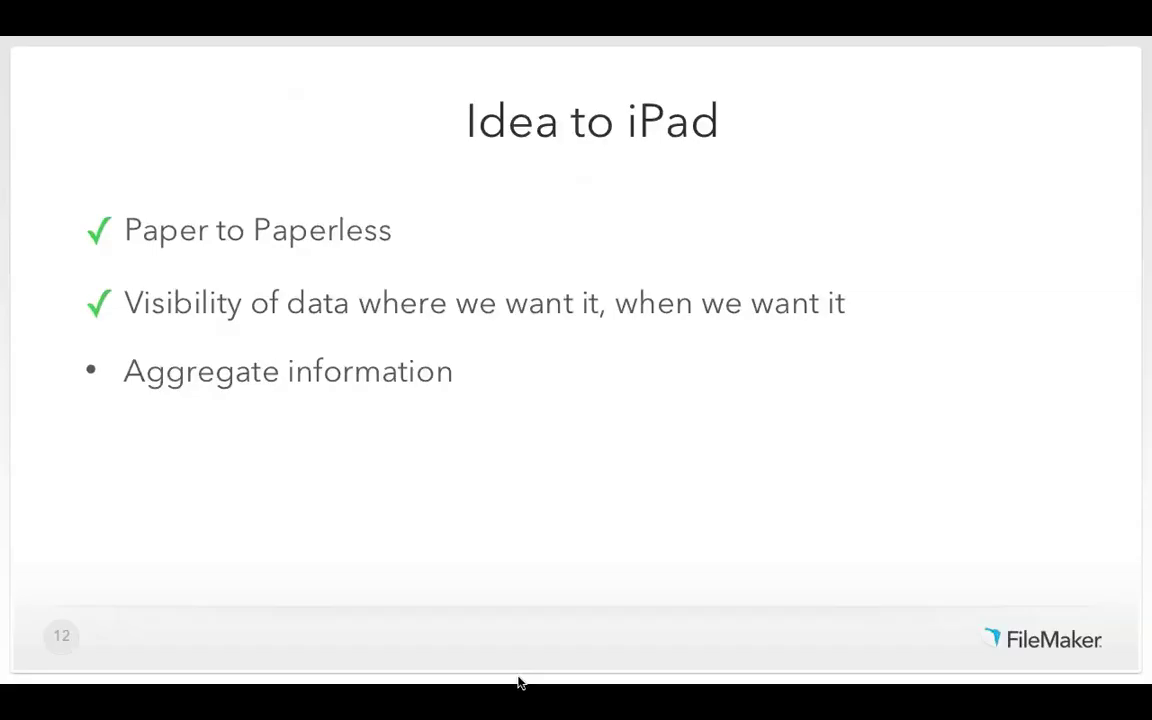